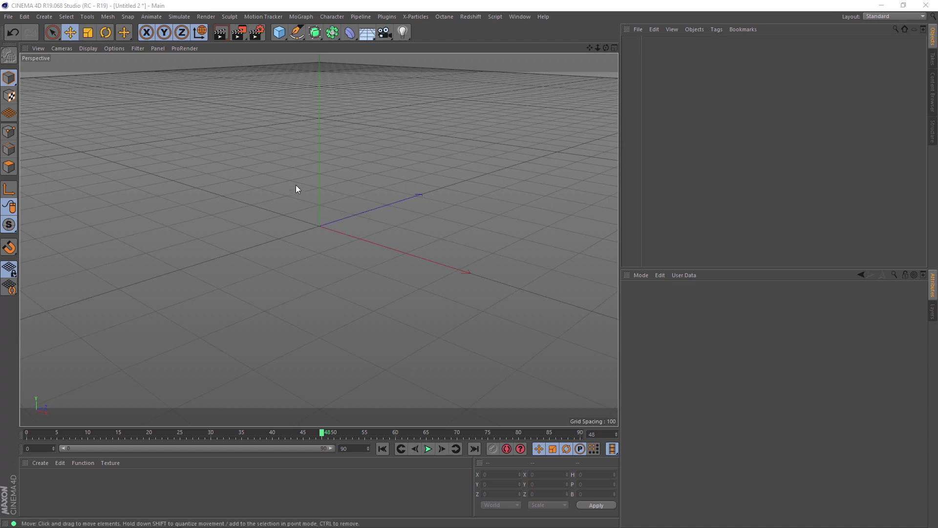
Add a sphere primitive and rest it on the ground plane with the Drop To Floor plugin.
click(278, 32)
click(463, 65)
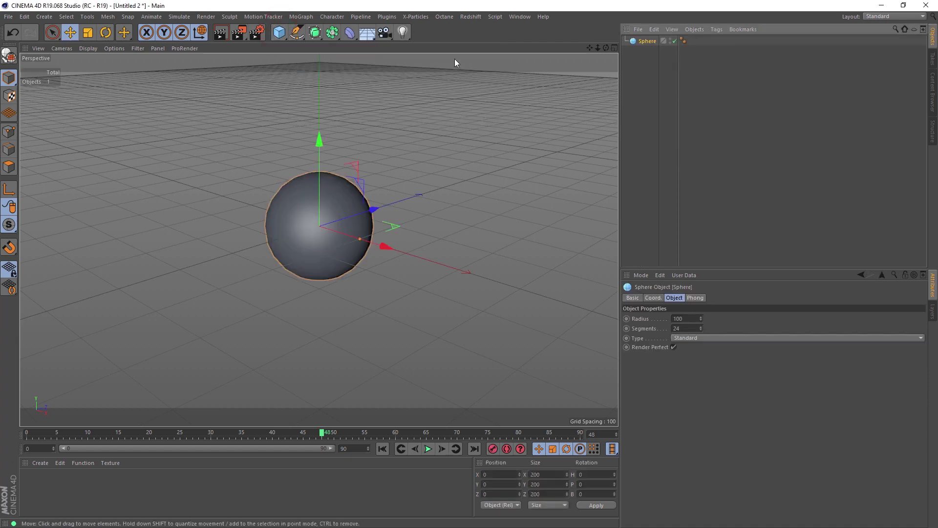
click(384, 17)
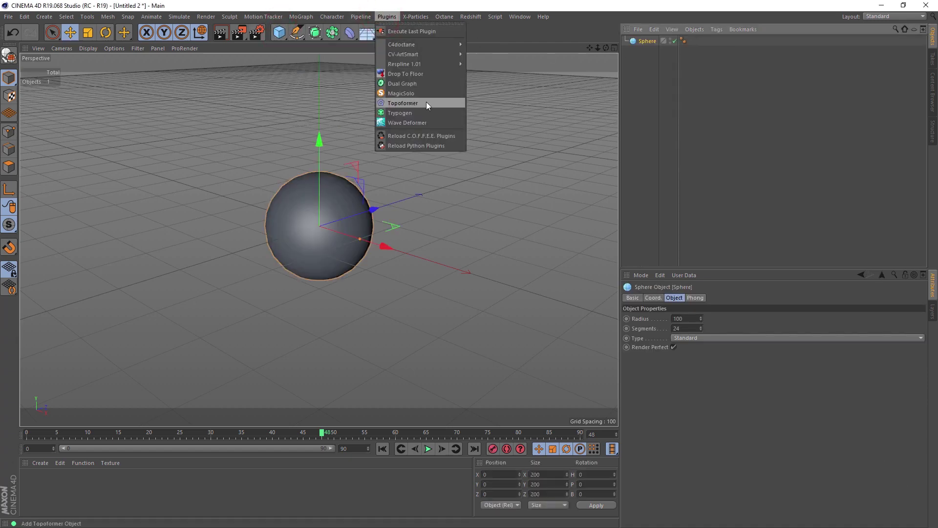
click(428, 80)
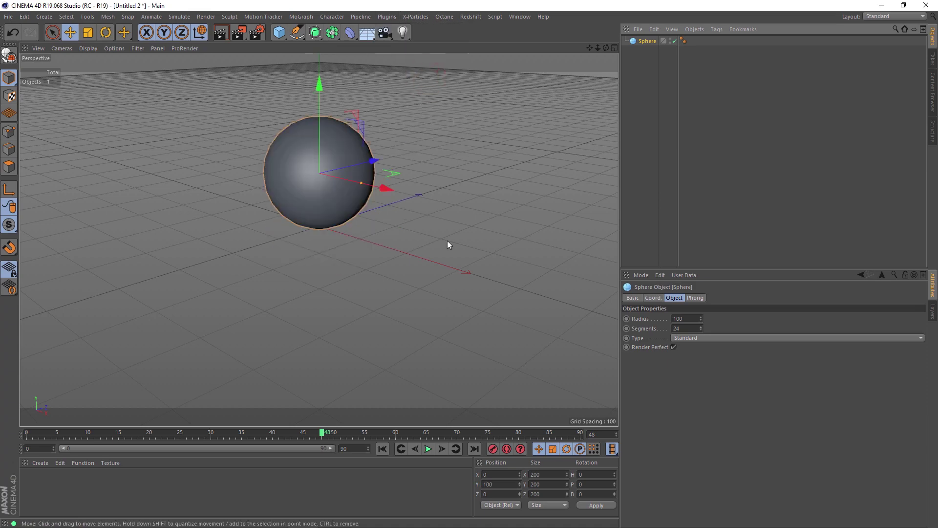
Set the sphere's radius to 10 and its Y position to 10.
middle_click(447, 240)
middle_click(454, 297)
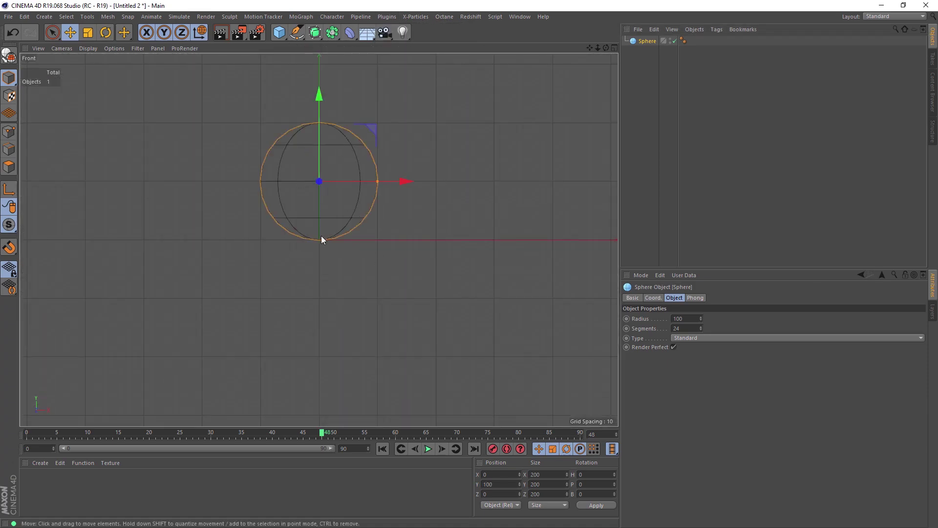
drag(682, 318, 626, 319)
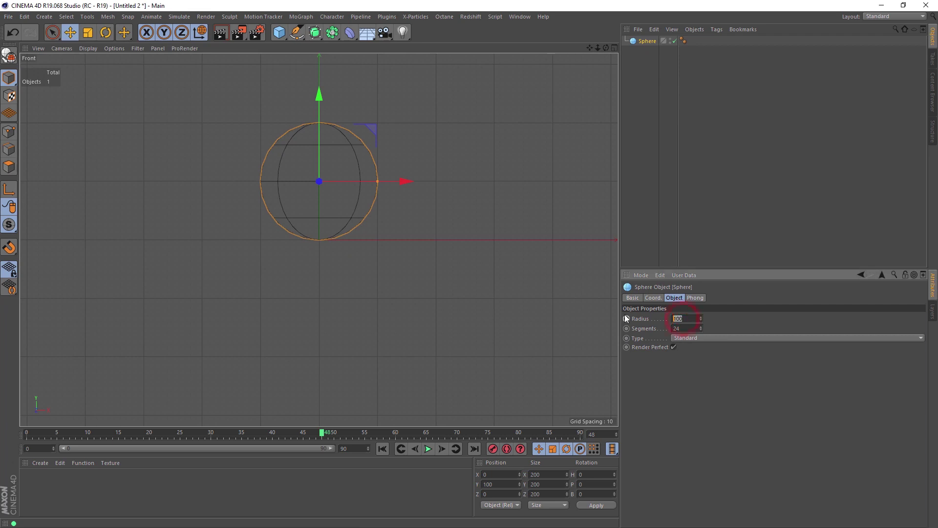
text(10)
key(Return)
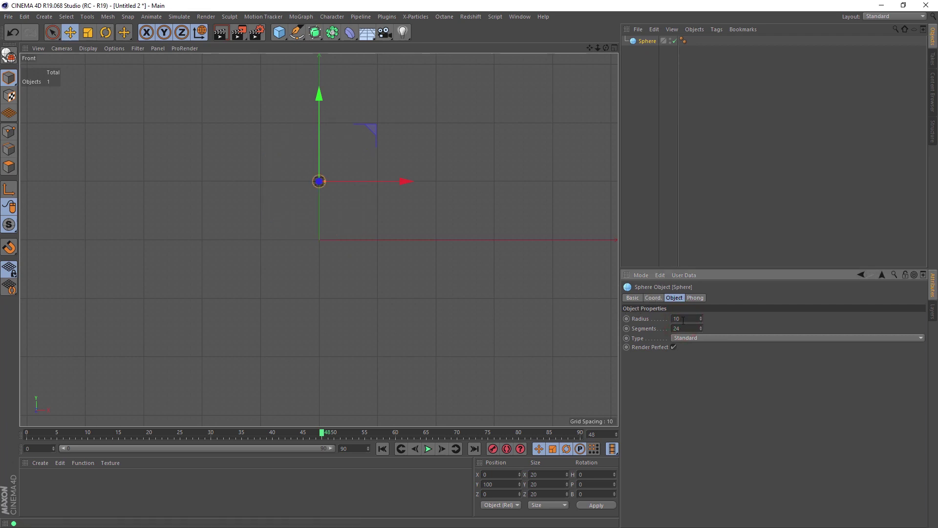
click(654, 298)
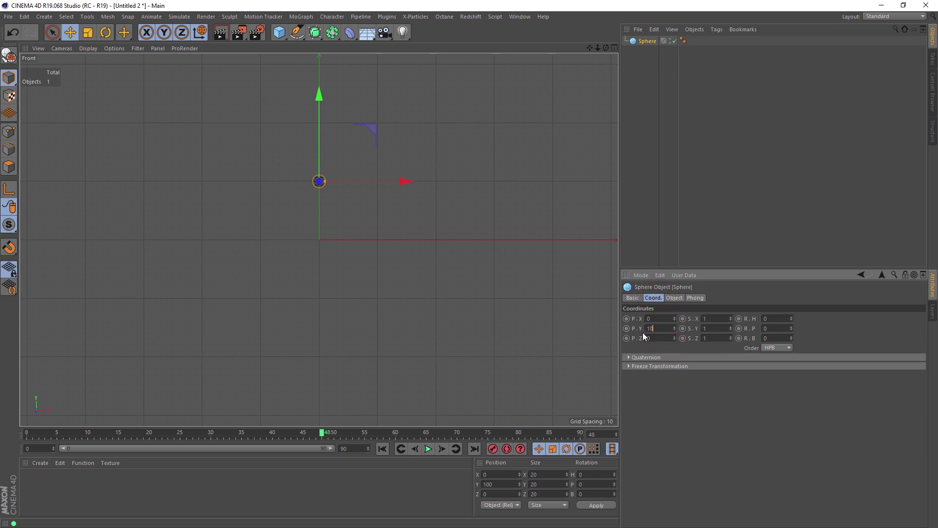
key(Return)
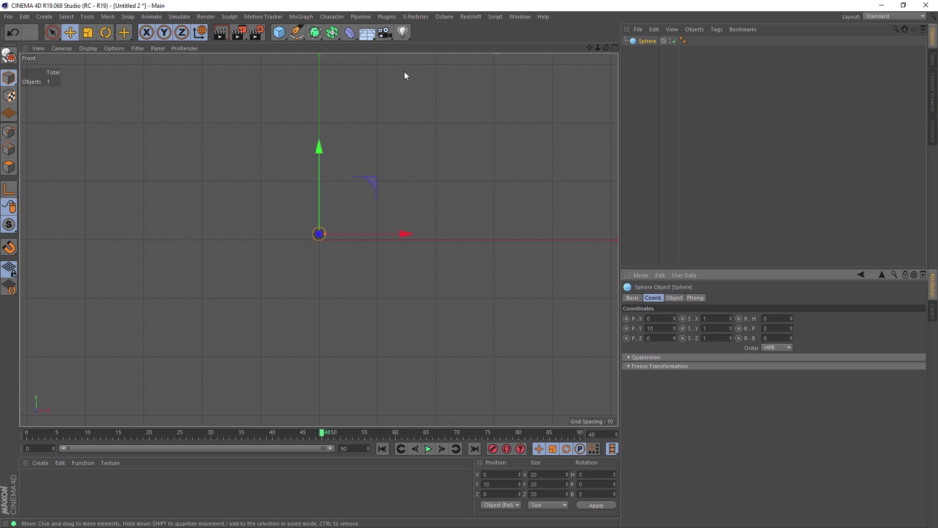
click(387, 17)
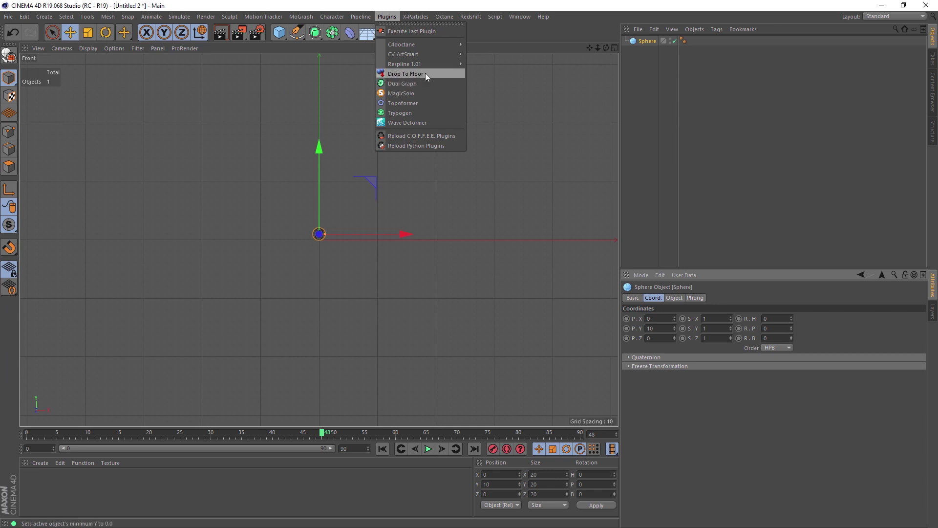
click(526, 43)
Add a MoGraph Cloner in Radial mode and place the sphere inside it.
middle_click(445, 169)
middle_click(172, 117)
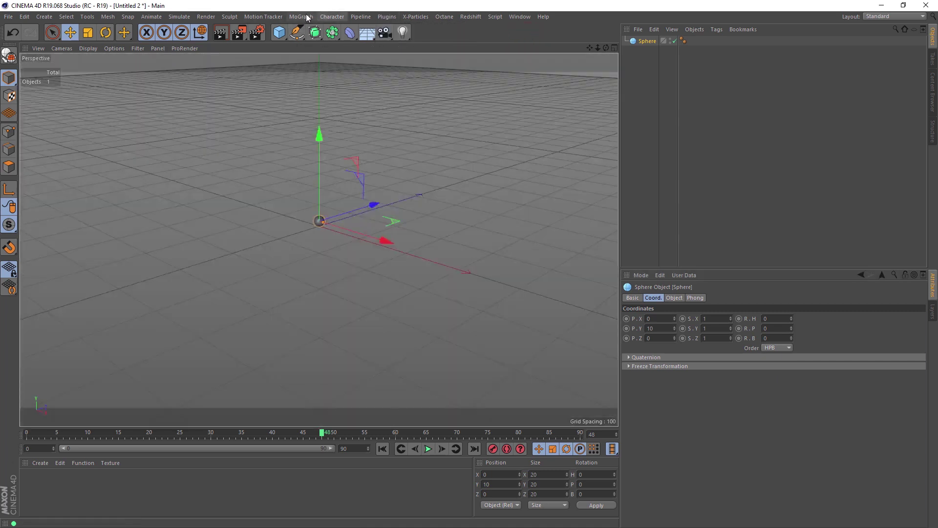
click(301, 16)
click(353, 123)
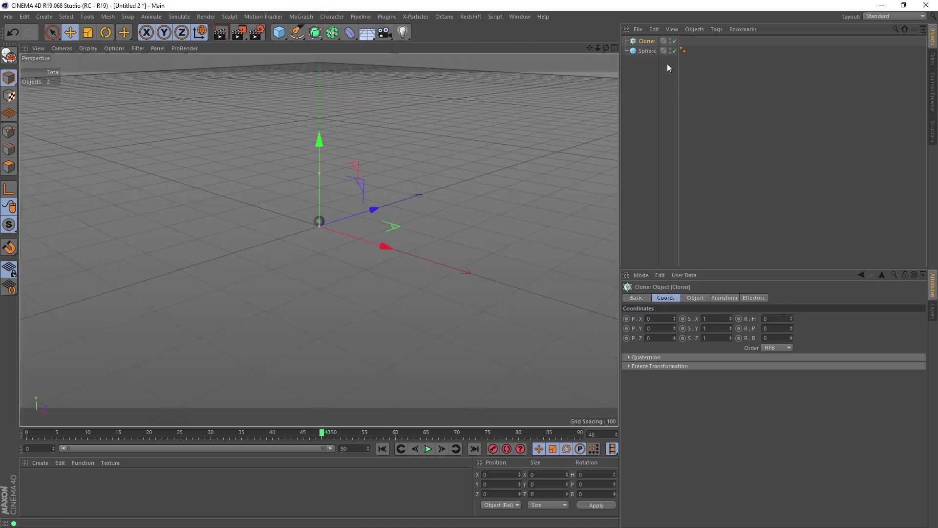
click(695, 297)
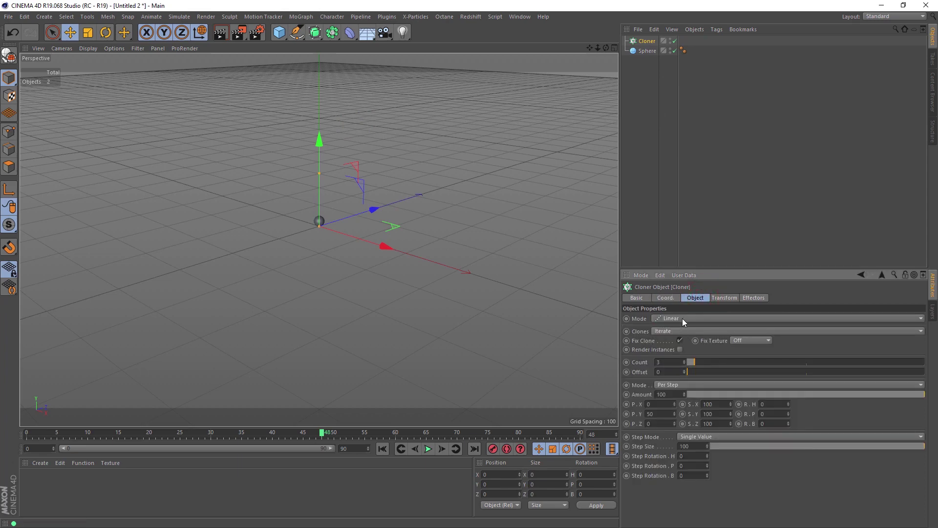
click(682, 318)
click(687, 348)
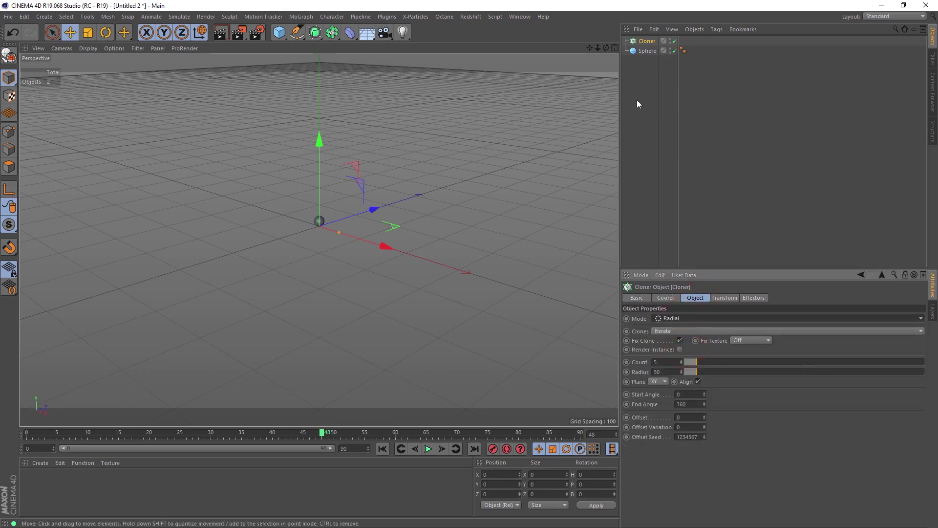
mouse_move(647, 51)
mouse_down()
mouse_move(649, 42)
mouse_move(646, 62)
mouse_up()
Duplicate the radial cloner with its sphere and set the copy's radius to 500 and count to 50.
click(649, 42)
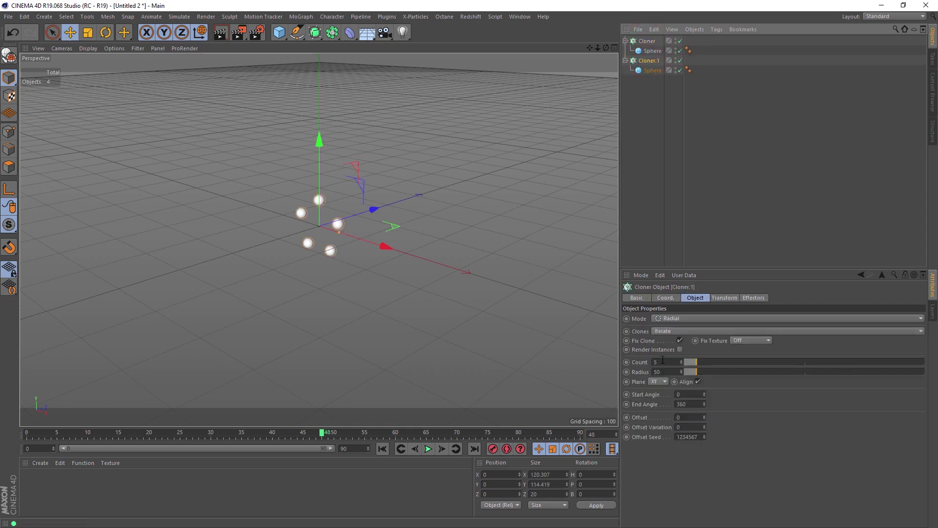
click(670, 372)
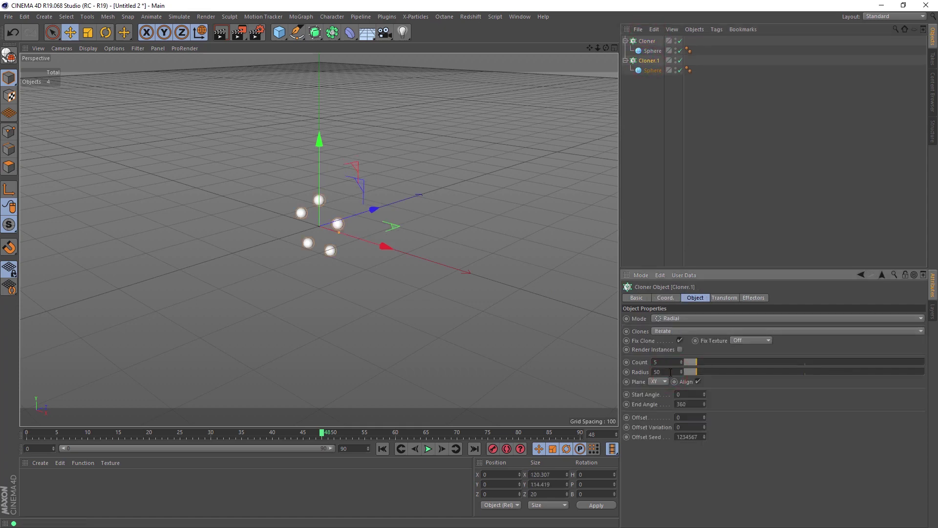
text(*10)
key(Return)
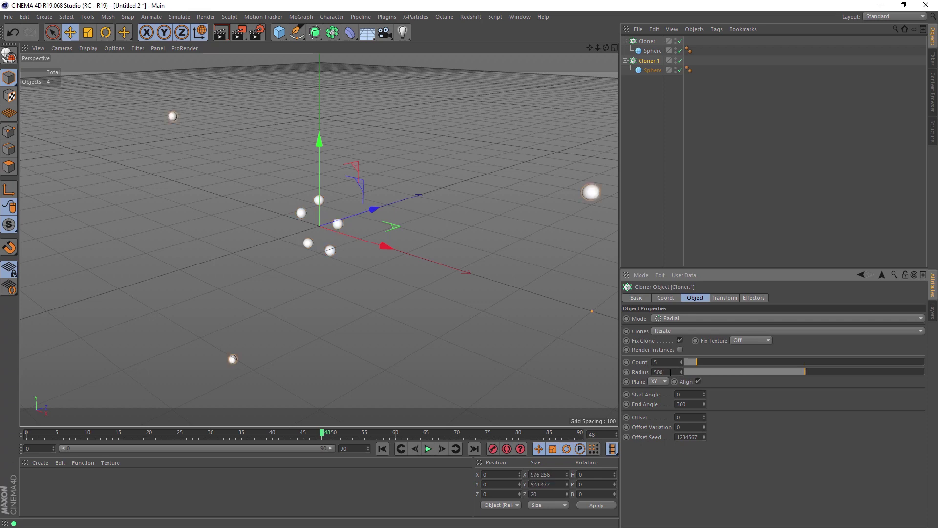
scroll(391, 270, down, 5)
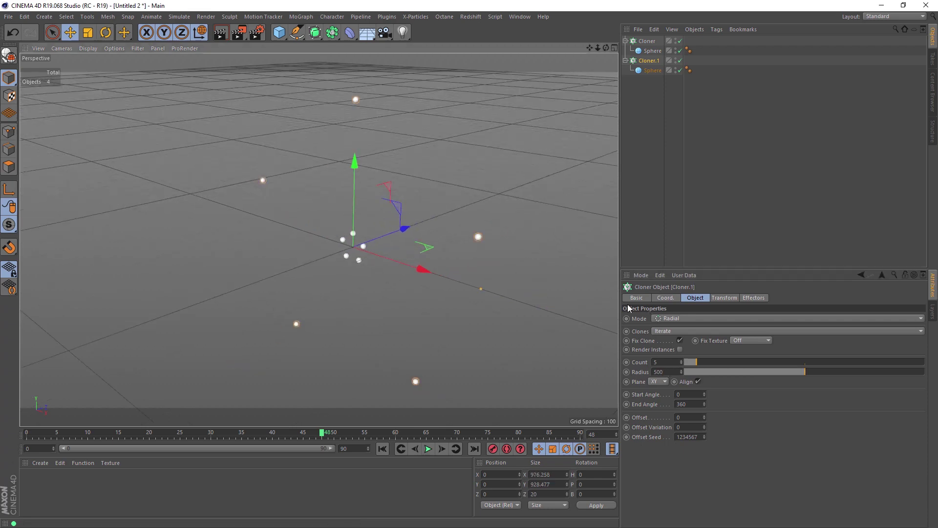
click(663, 362)
text(0)
key(Return)
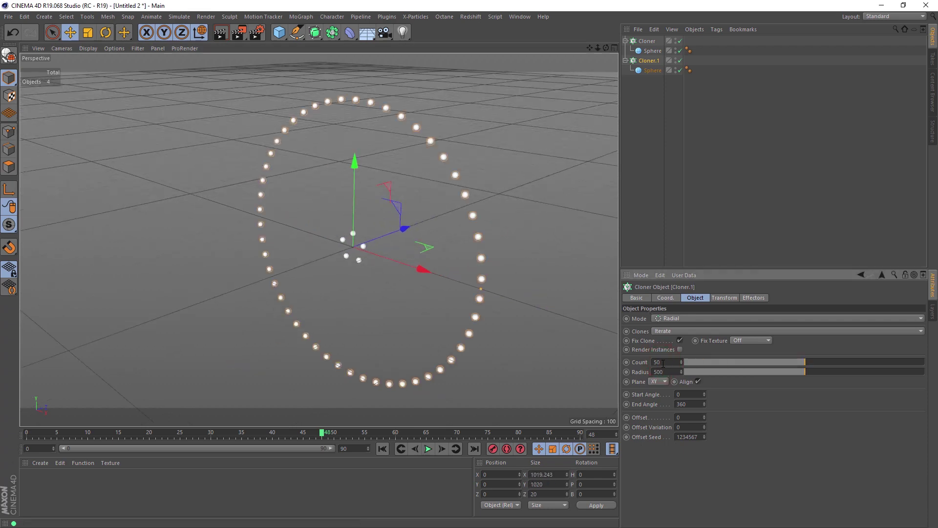
Add a third MoGraph Cloner in Linear mode and set its Y offset per step to 0.
click(264, 16)
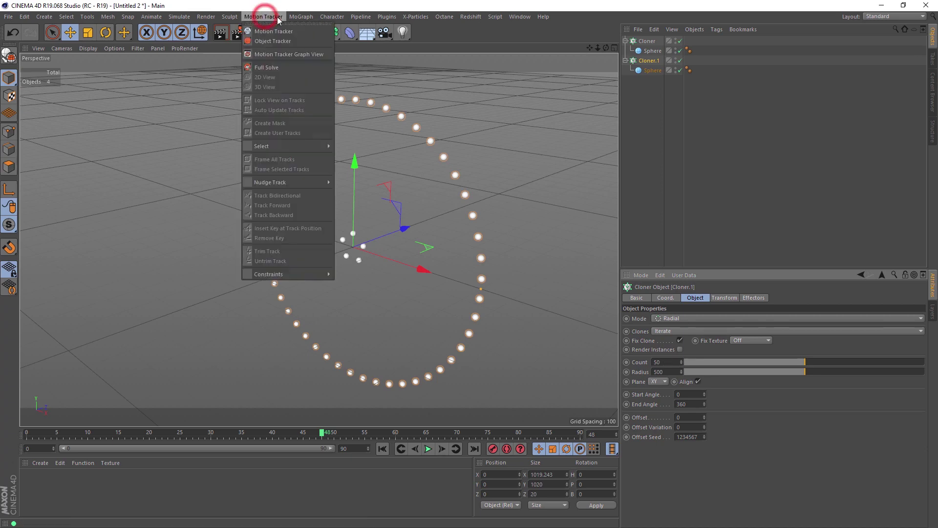
click(327, 123)
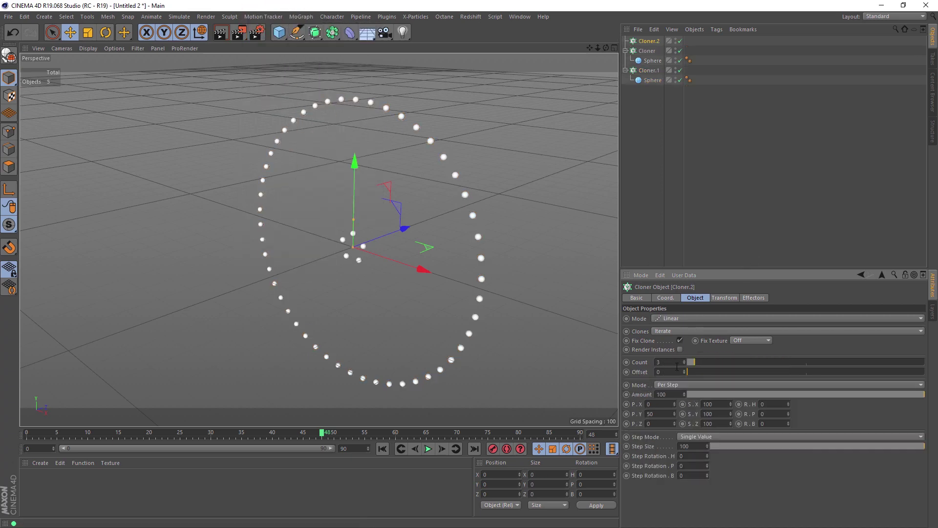
double_click(660, 414)
Nest both radial cloners as children of the new linear cloner.
click(626, 50)
mouse_move(645, 50)
mouse_down()
mouse_move(652, 42)
mouse_move(654, 55)
mouse_up()
click(648, 42)
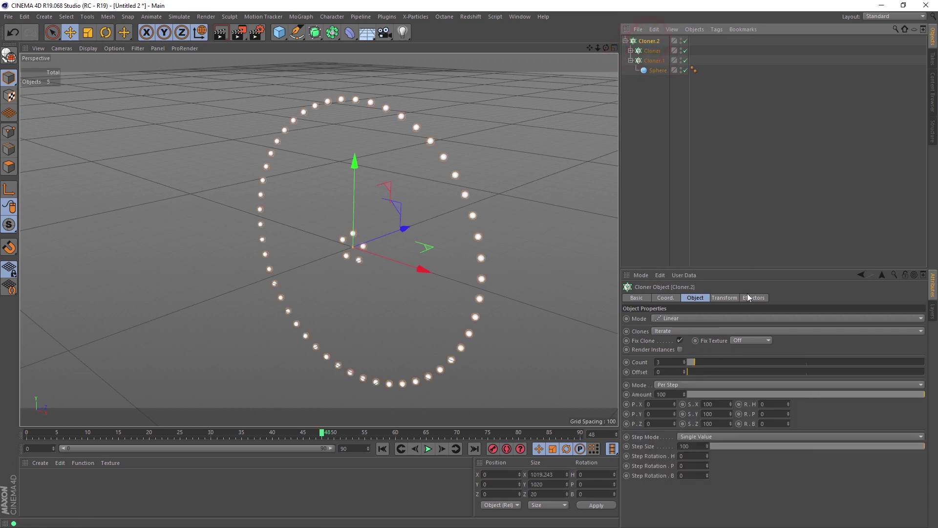
Set the parent cloner's Clones option to Blend and its count to 6.
mouse_move(699, 367)
mouse_down()
mouse_move(753, 371)
mouse_move(692, 369)
mouse_move(781, 379)
mouse_move(687, 371)
mouse_up()
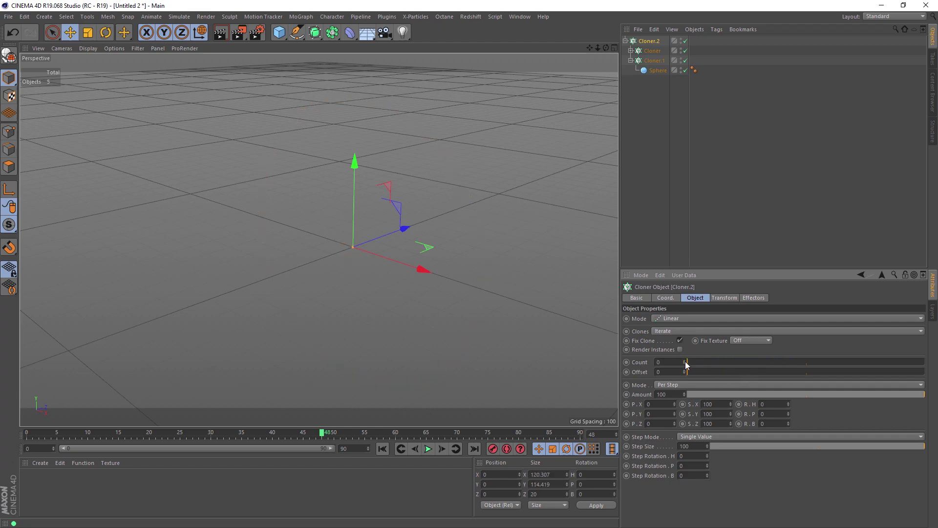
double_click(684, 361)
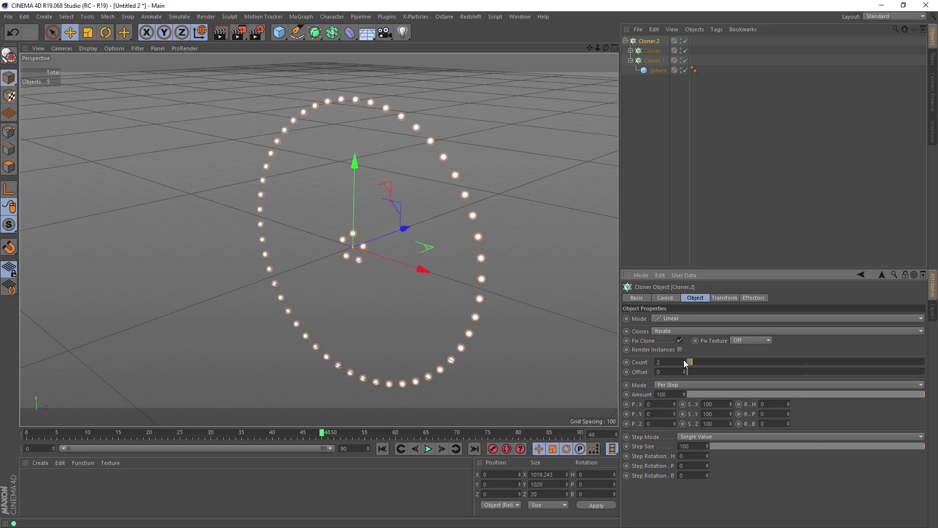
click(663, 332)
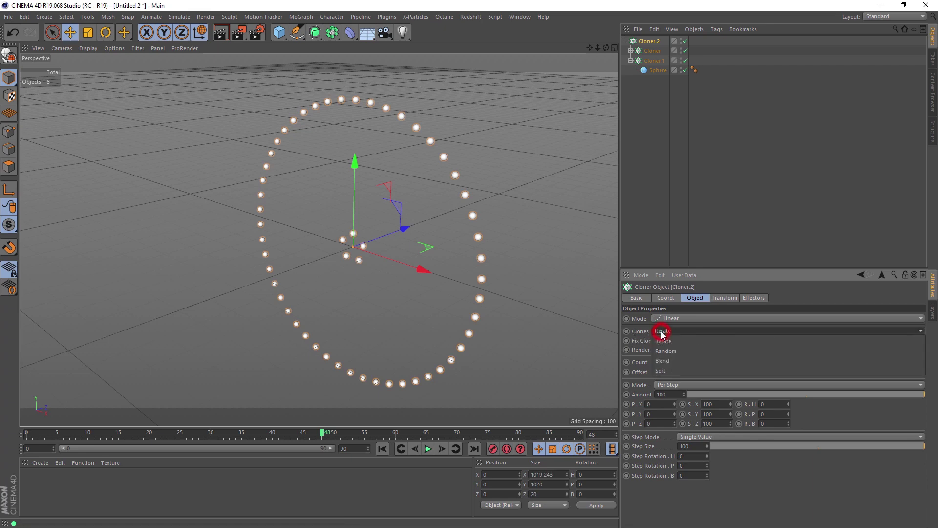
click(671, 363)
click(684, 362)
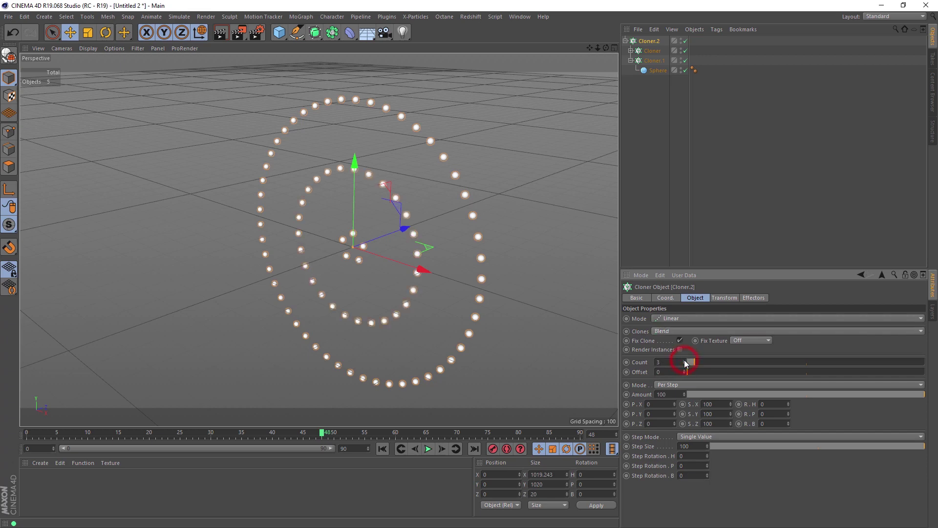
click(685, 361)
click(685, 361)
click(685, 362)
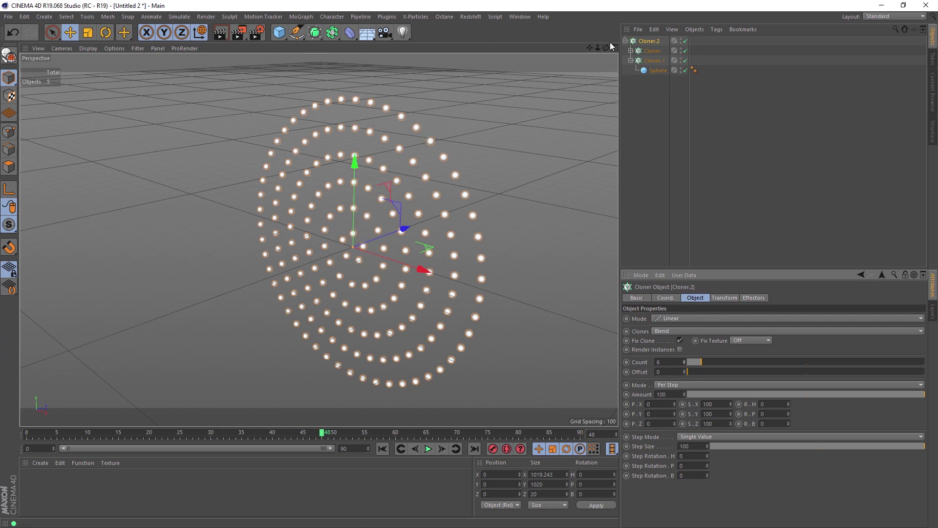
Rename the nested radial cloner with the 500 radius to "outter".
click(653, 51)
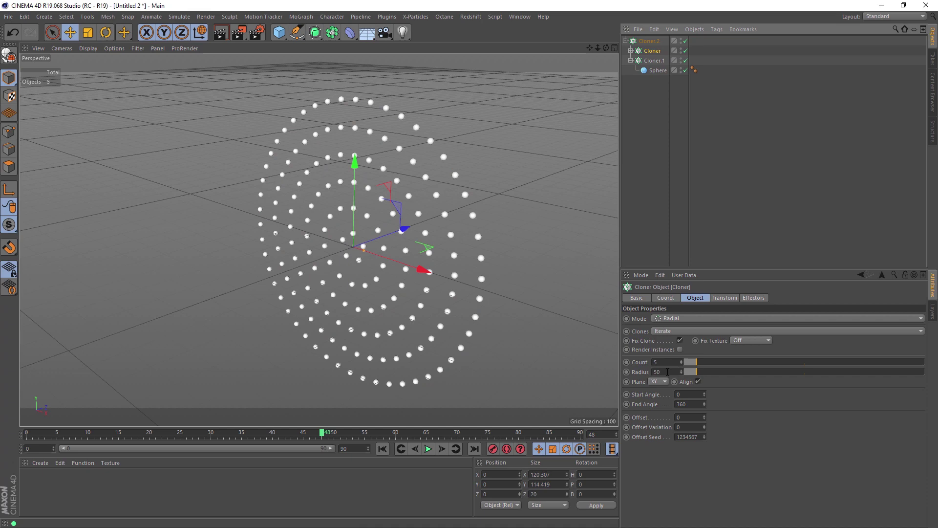
click(654, 61)
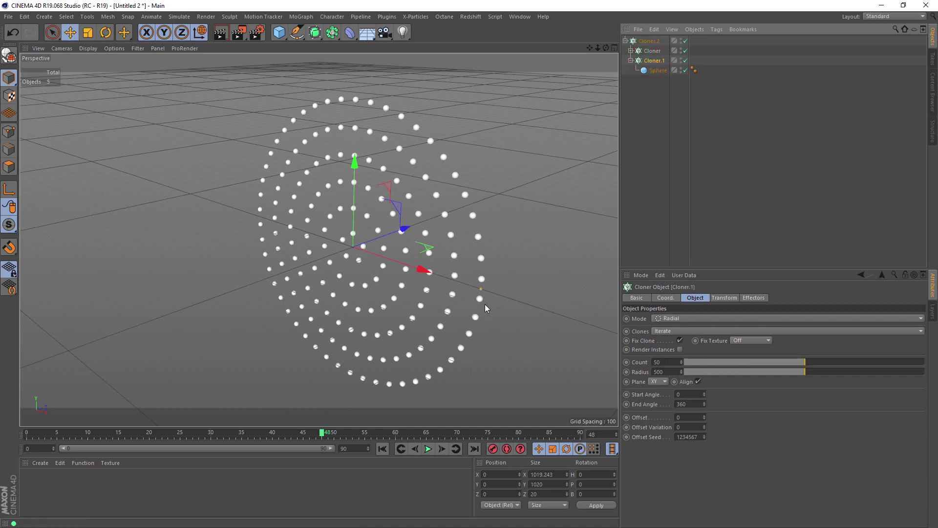
double_click(653, 61)
text(o)
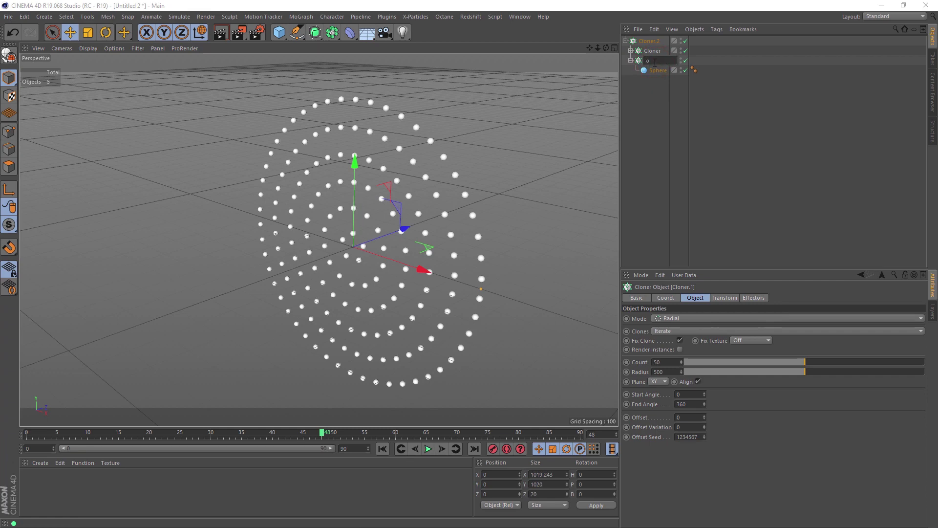
text(utter)
key(Return)
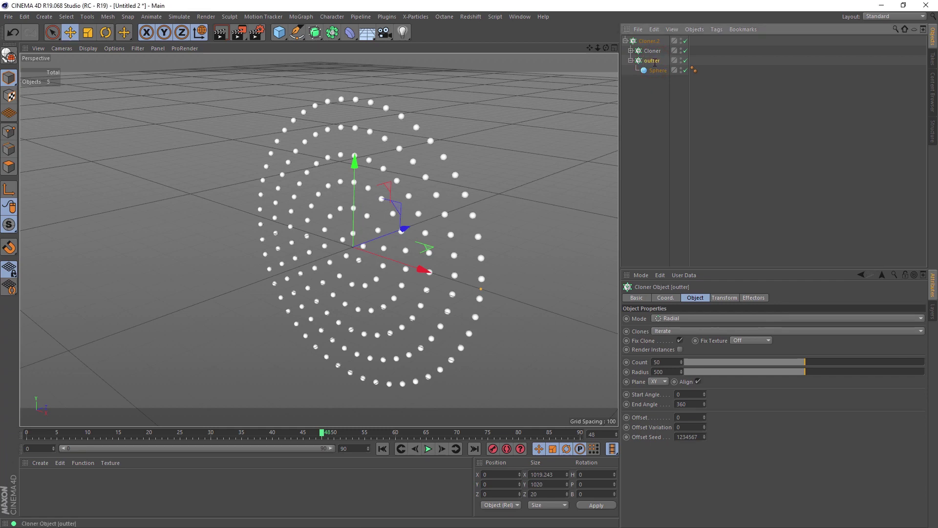
Rename the nested radial cloner with the 50 radius to "inner".
double_click(655, 49)
text(in)
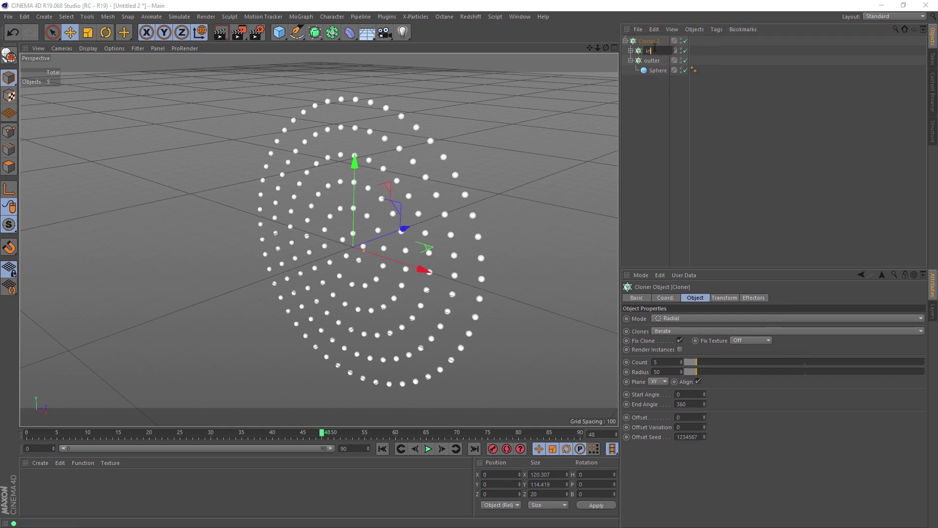
text(ner)
key(Return)
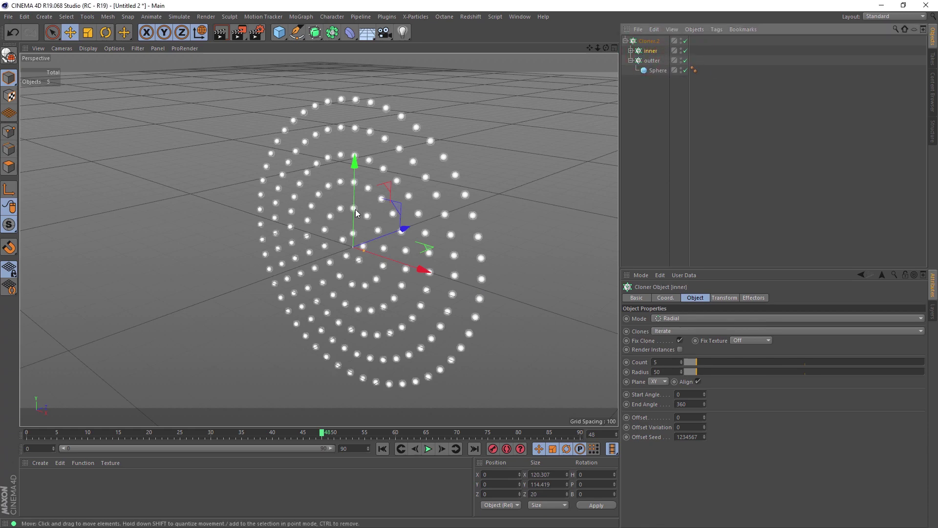
Try a clone count of 82 on the outter cloner and undo the change.
click(645, 62)
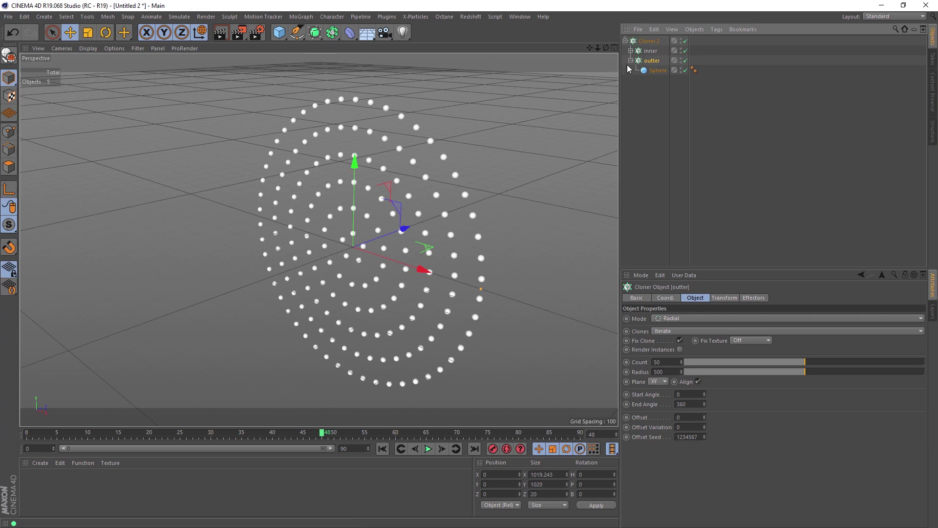
click(630, 60)
mouse_move(796, 362)
mouse_down()
mouse_move(734, 360)
mouse_move(906, 376)
mouse_move(721, 358)
mouse_move(883, 382)
mouse_up()
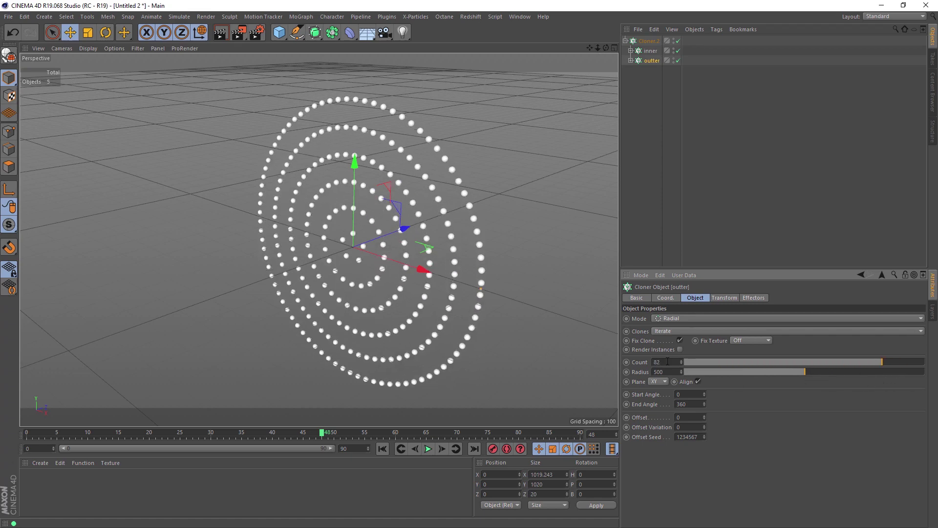
key(ctrl+z)
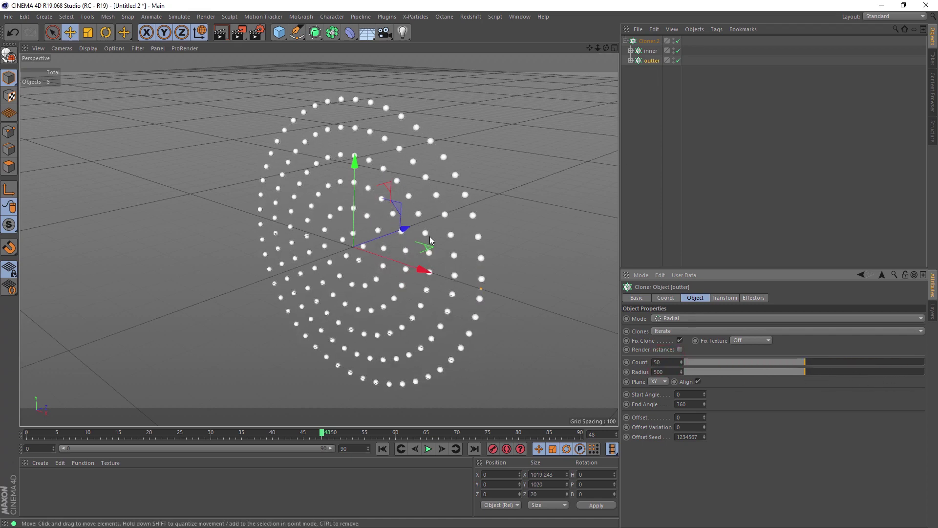
Try a clone position offset in the outter cloner's transform settings and undo the change.
mouse_move(383, 192)
alt+mouse_down()
mouse_move(444, 180)
mouse_move(256, 257)
alt+mouse_up()
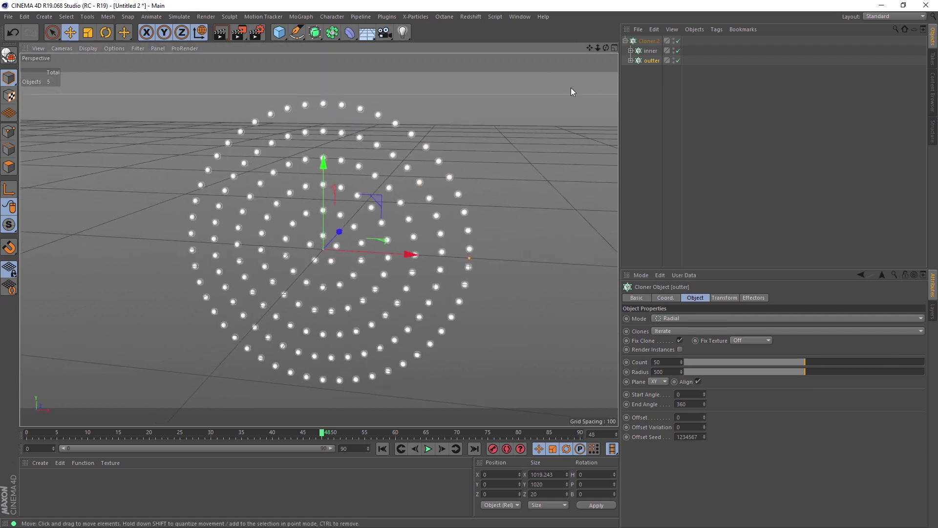
click(723, 298)
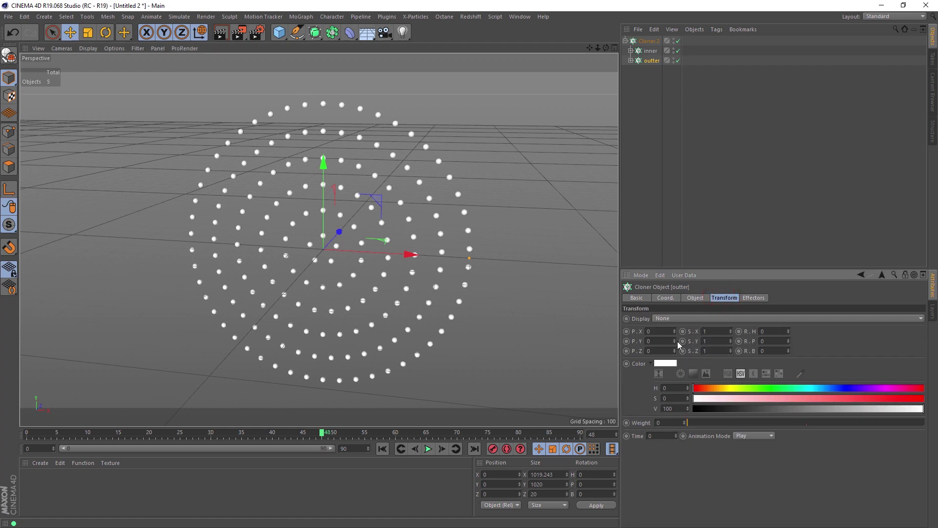
alt+drag(318, 263, 465, 252)
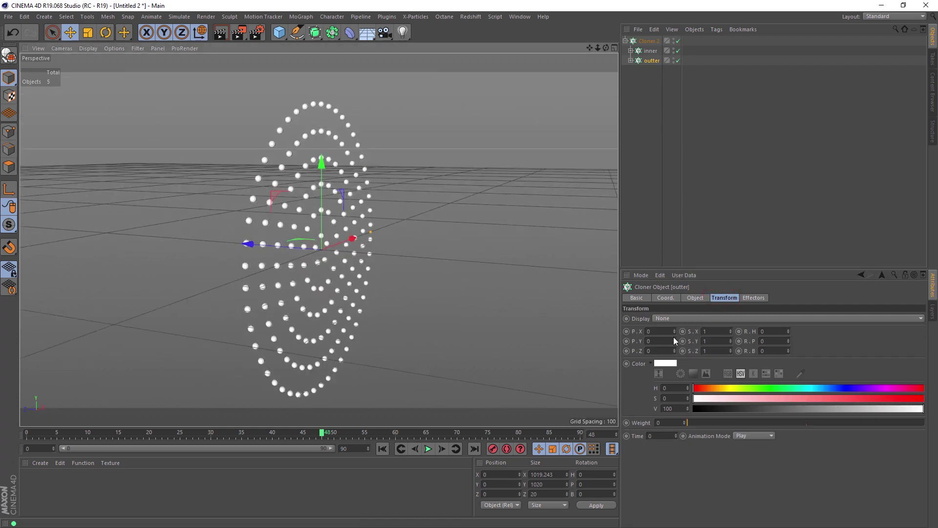
mouse_move(673, 349)
mouse_down()
mouse_move(673, 328)
mouse_move(674, 373)
mouse_move(673, 339)
mouse_up()
key(ctrl+z)
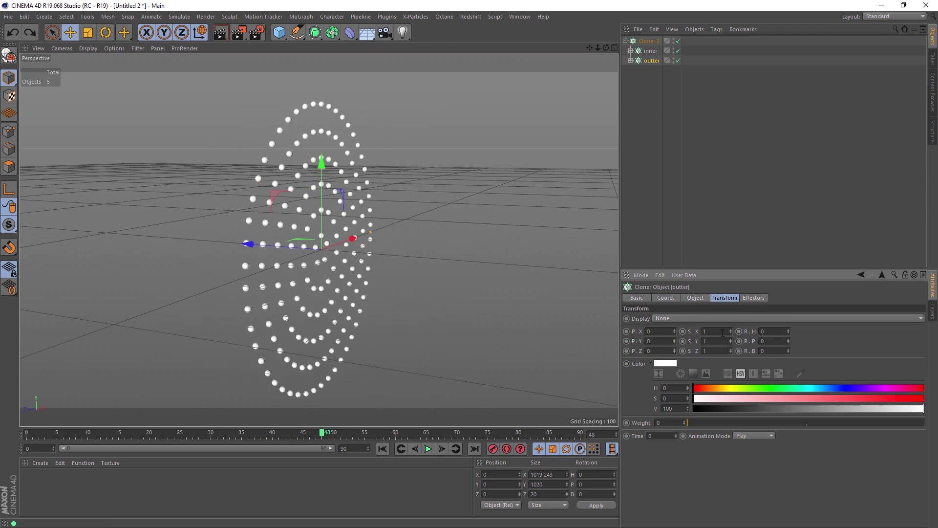
Try a Y scale of 12.75 and a pitch rotation of 144 in the outter cloner's transform, and undo both.
drag(732, 344, 732, 288)
alt+drag(303, 254, 185, 242)
drag(790, 330, 789, 272)
key(ctrl+z)
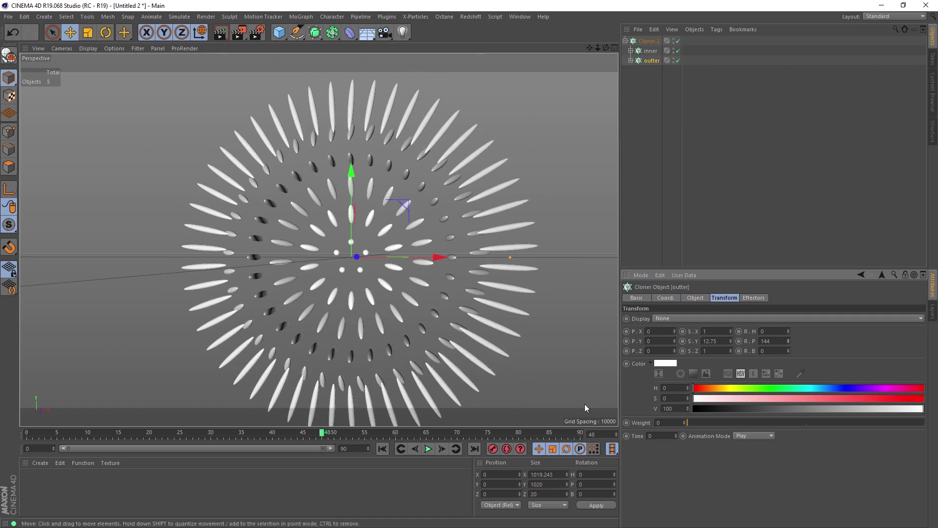
alt+drag(380, 266, 318, 183)
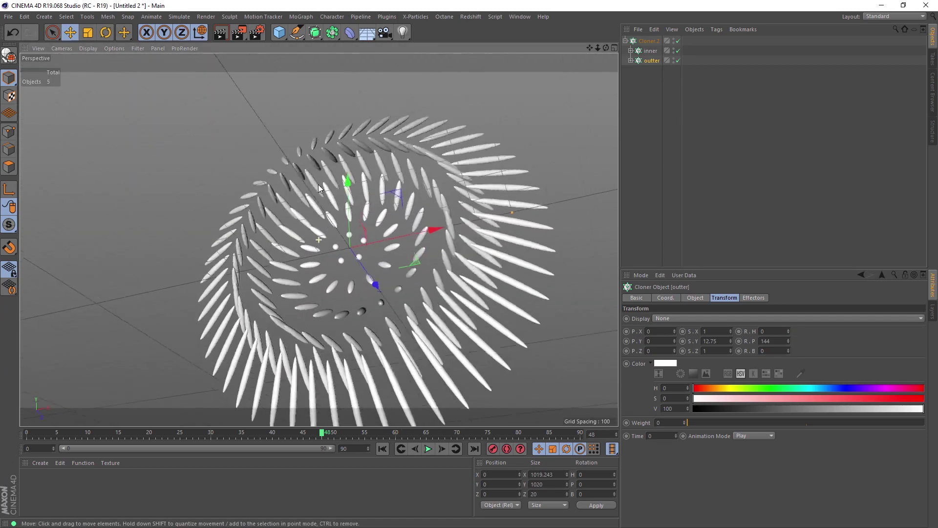
key(ctrl+z)
key(ctrl+z)
key(ctrl+z)
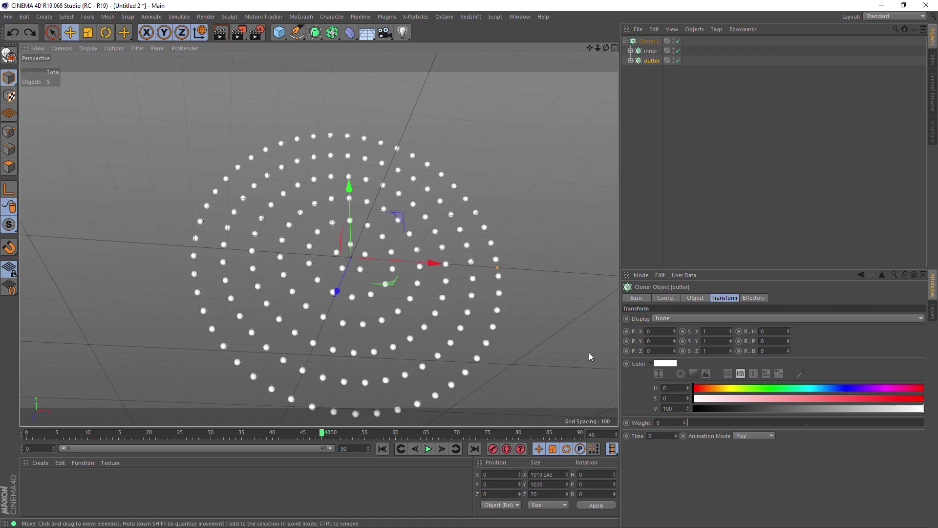
Set the radius of both spheres nested under the inner and outter cloners to 20.
click(630, 51)
click(630, 70)
click(655, 80)
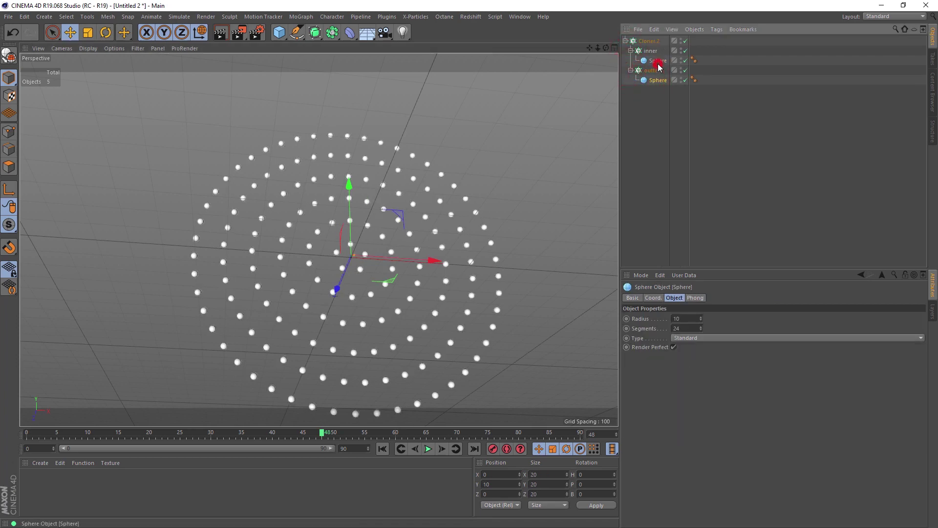
ctrl+click(658, 60)
click(686, 318)
text(20)
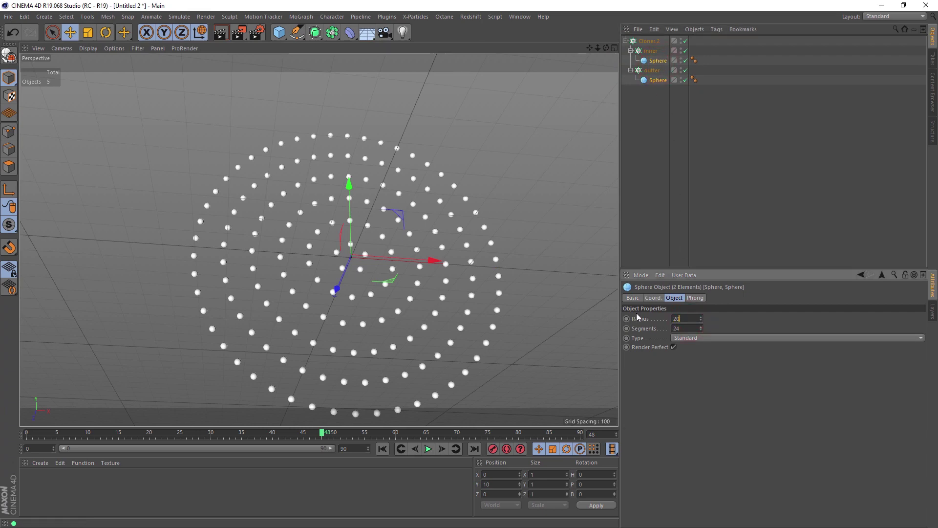
key(Return)
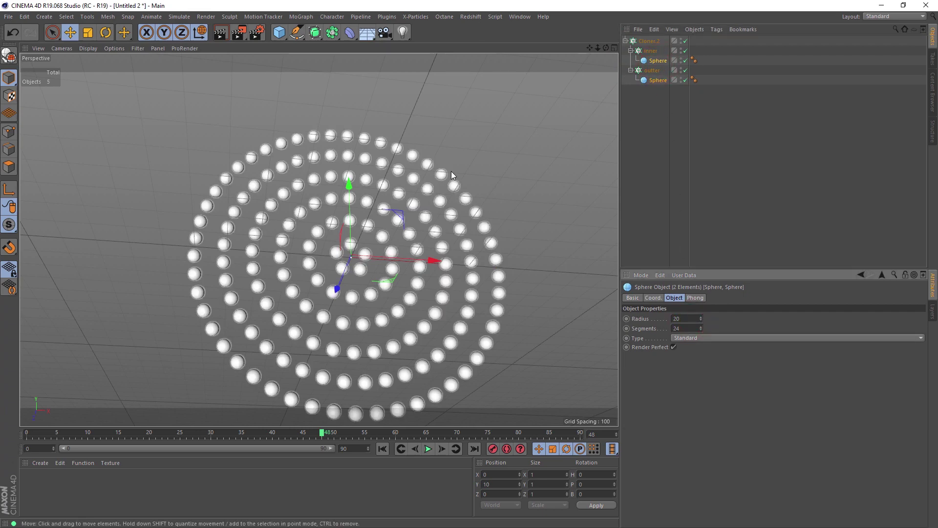
Try a clone count of 25 on the outter cloner and restore the count to 50.
click(647, 51)
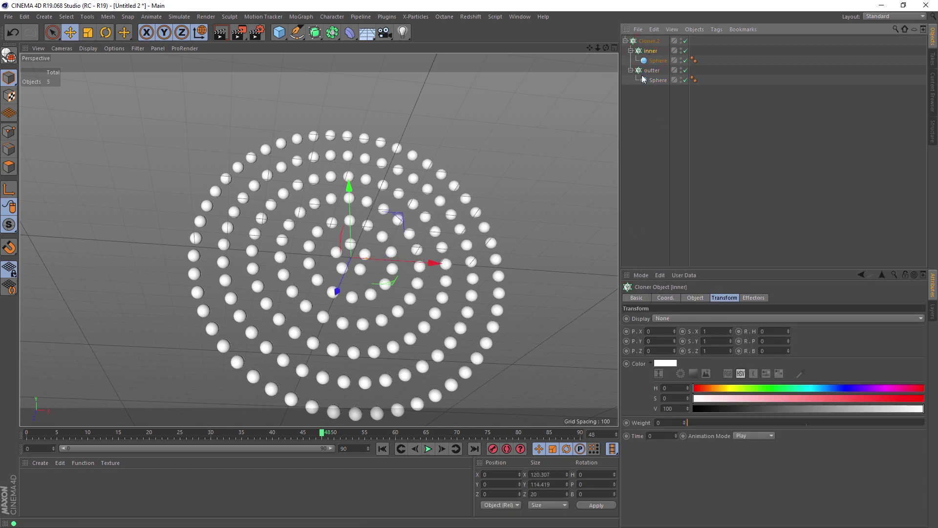
click(650, 71)
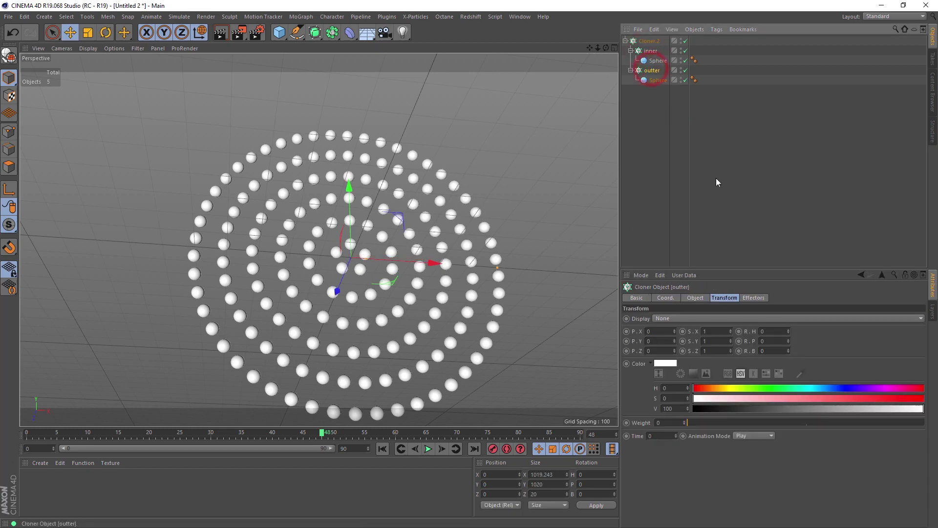
click(700, 297)
double_click(668, 362)
text(25)
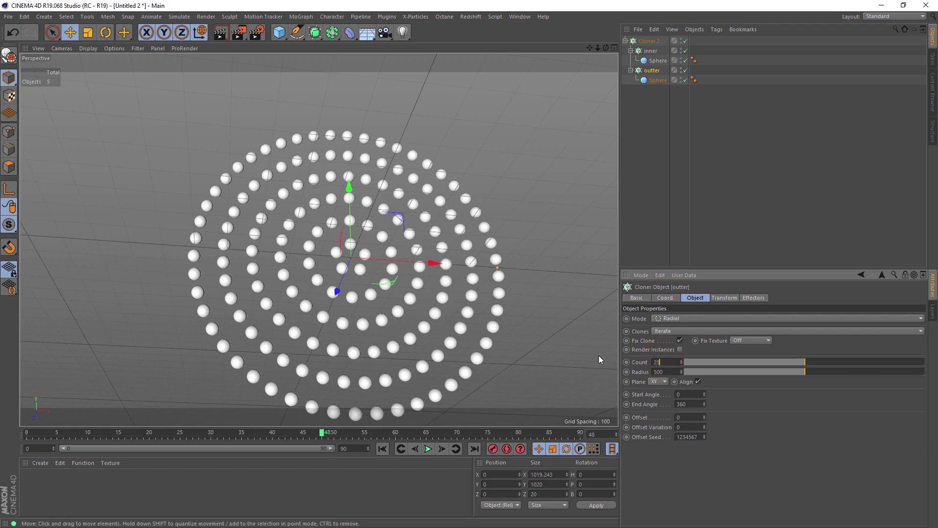
key(Return)
drag(681, 361, 598, 354)
text(50)
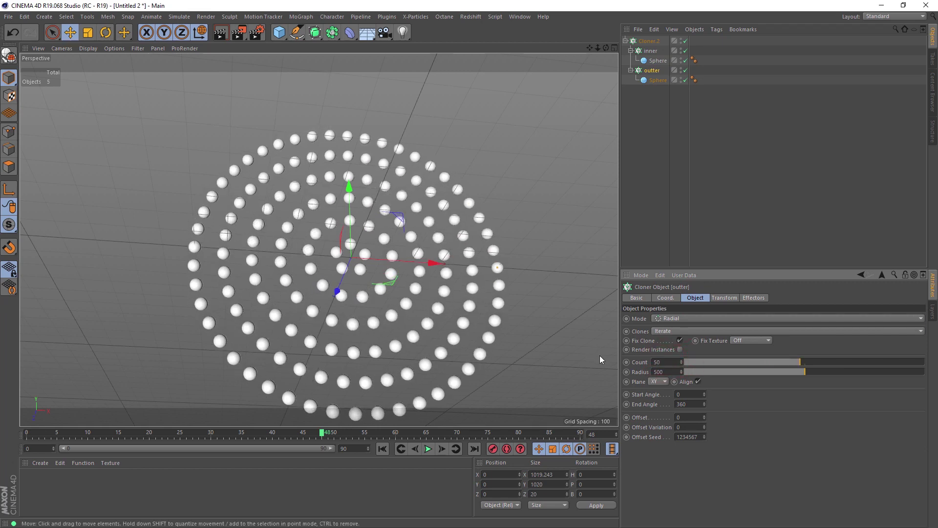
key(Return)
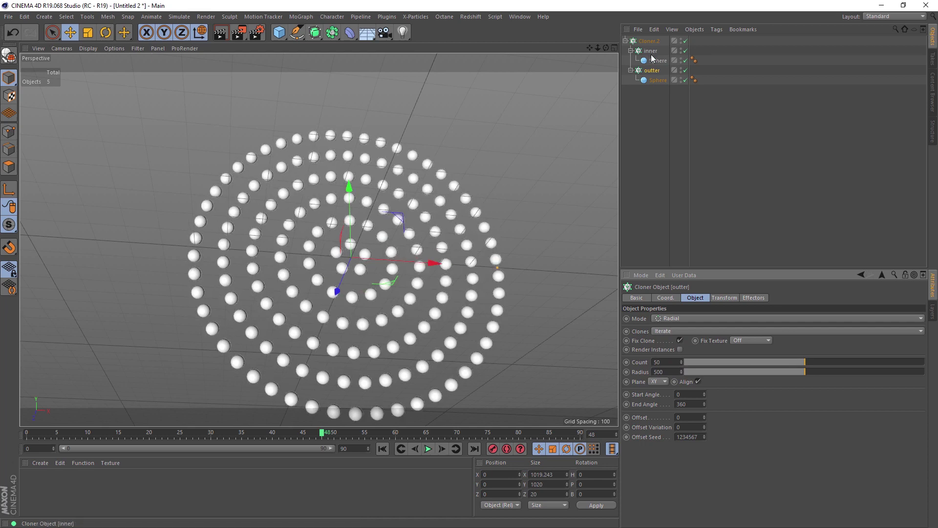
Set the radius of the outter cloner to 750.
click(658, 60)
ctrl+click(657, 80)
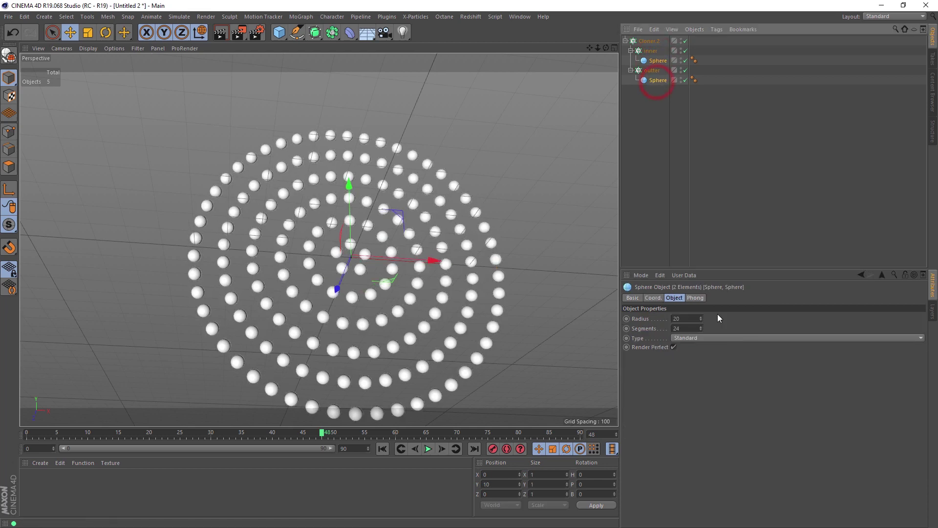
click(651, 71)
click(669, 370)
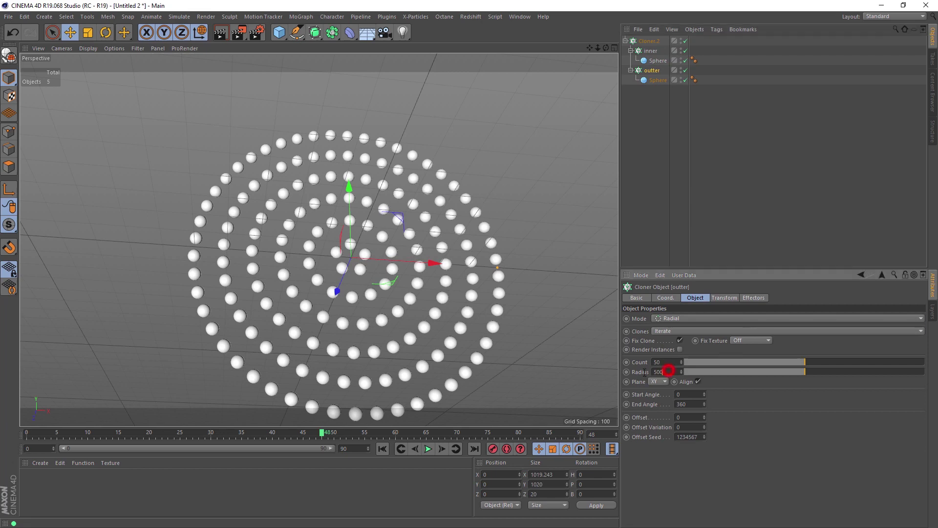
text(750)
key(Return)
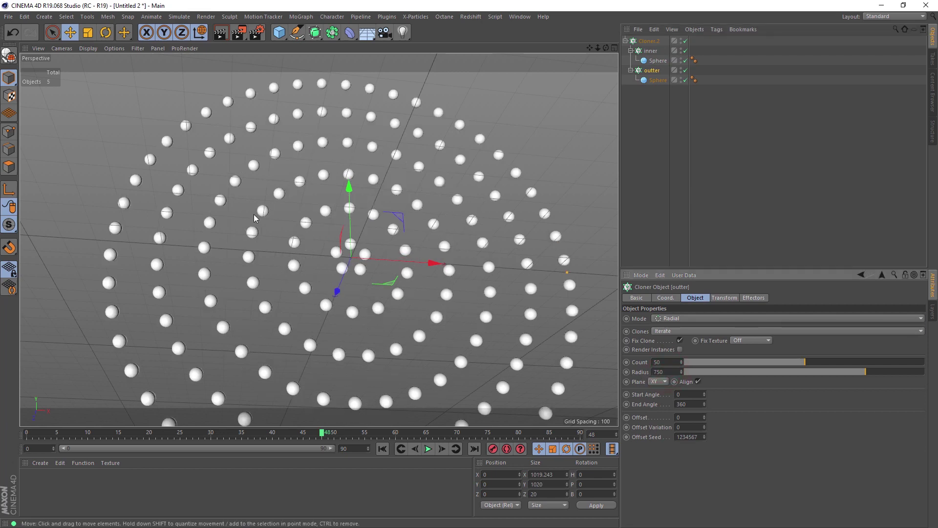
Collapse the parent cloner's hierarchy and duplicate the whole cloner above the original.
click(626, 40)
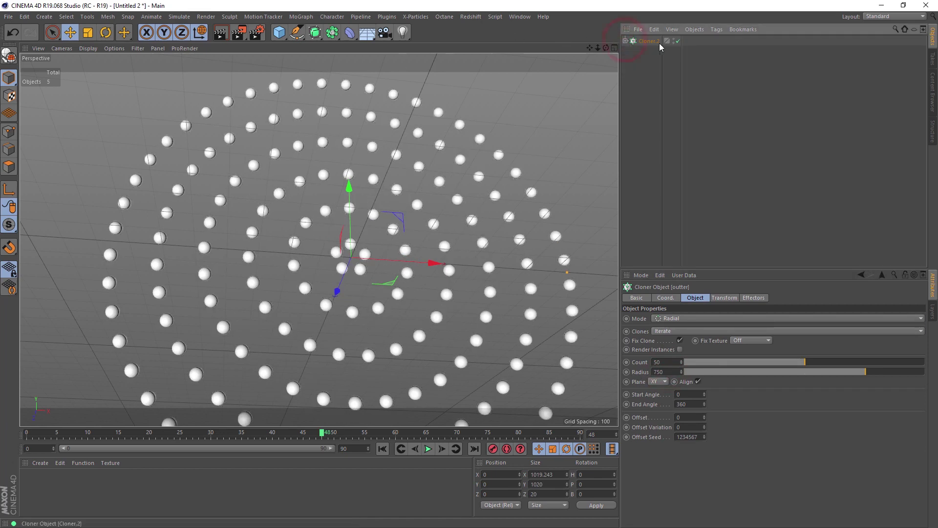
click(658, 42)
click(654, 42)
ctrl+drag(654, 42, 660, 38)
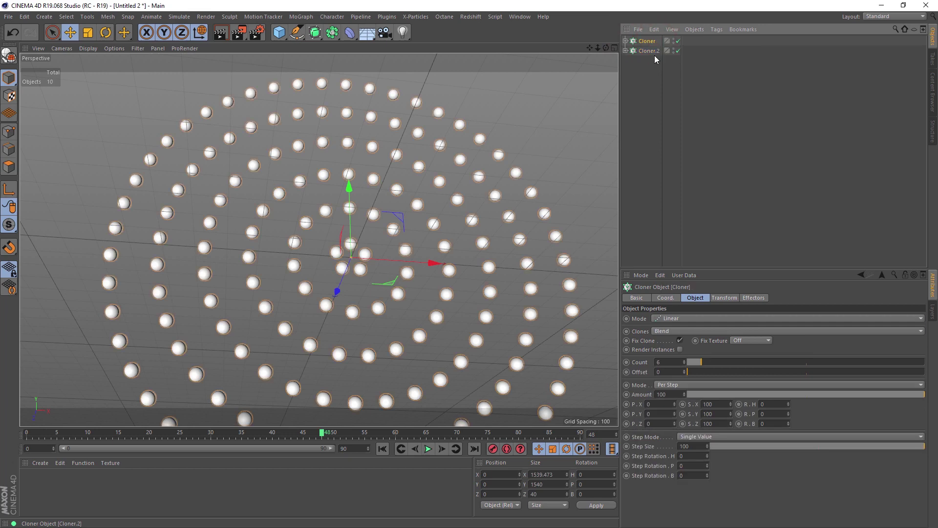
Rename the original parent cloner, Cloner.2, as "Cloner.Big".
double_click(657, 50)
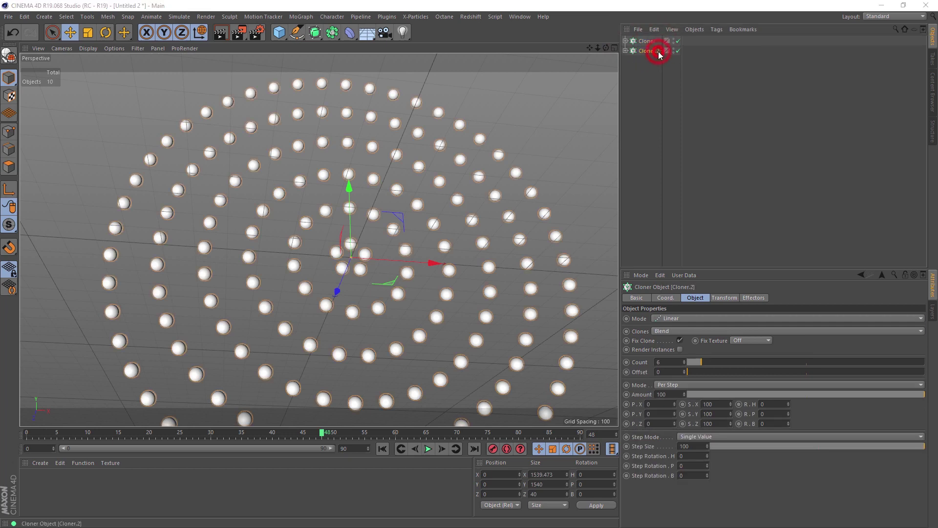
key(Return)
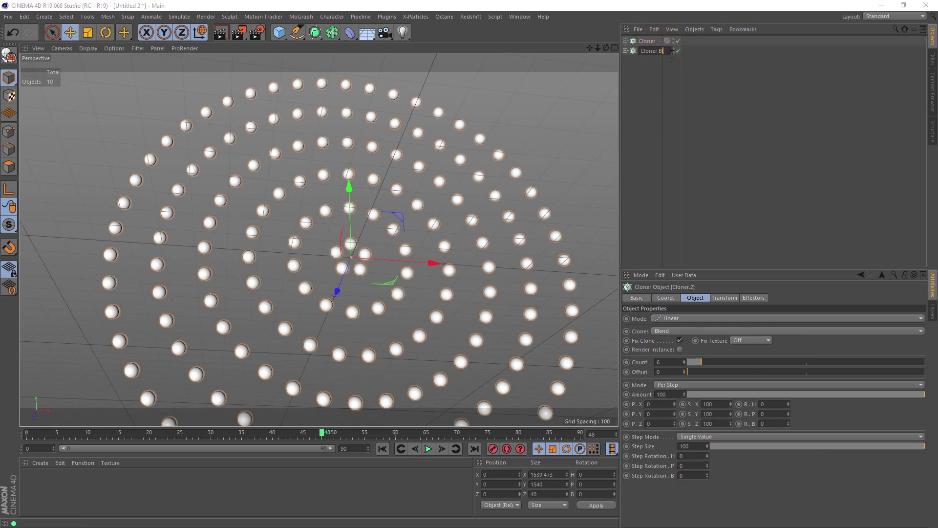
key(Return)
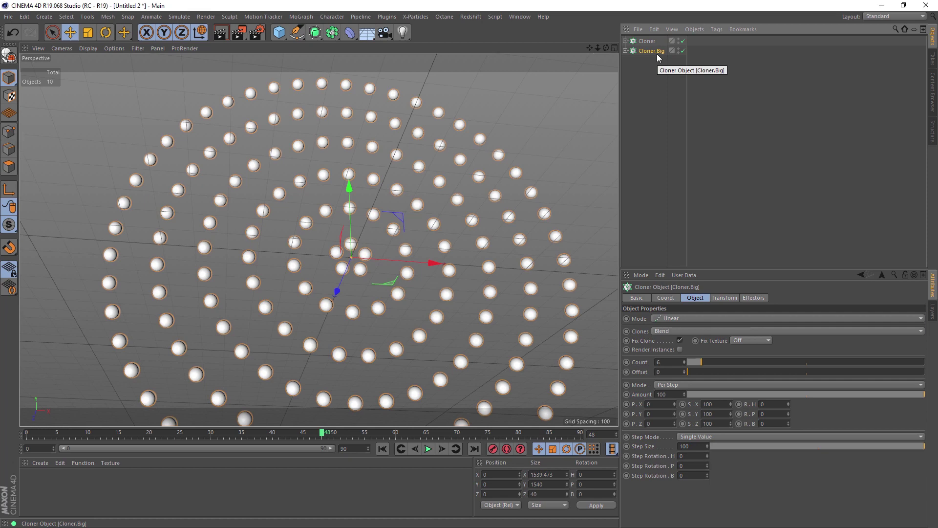
Try making another copy of Cloner.Big and undo it.
key(ctrl+c)
key(ctrl+v)
key(ctrl+z)
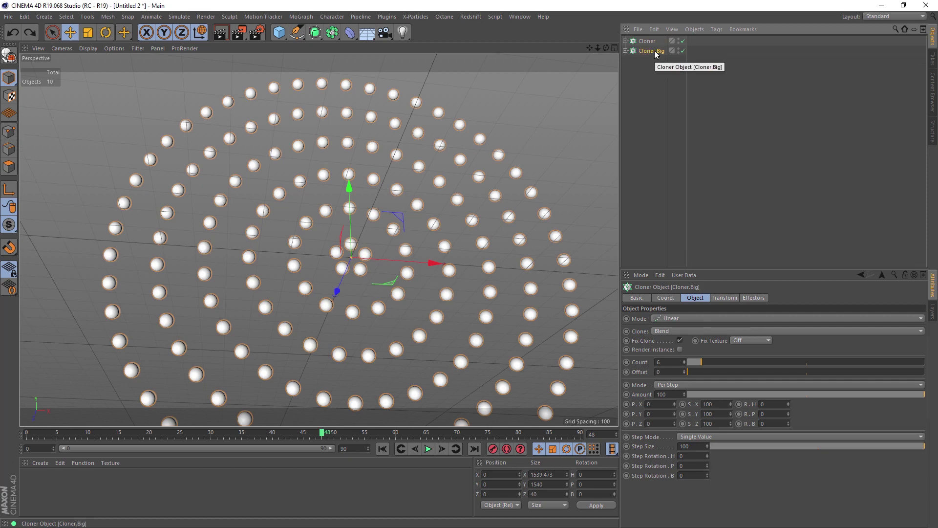
drag(656, 54, 655, 87)
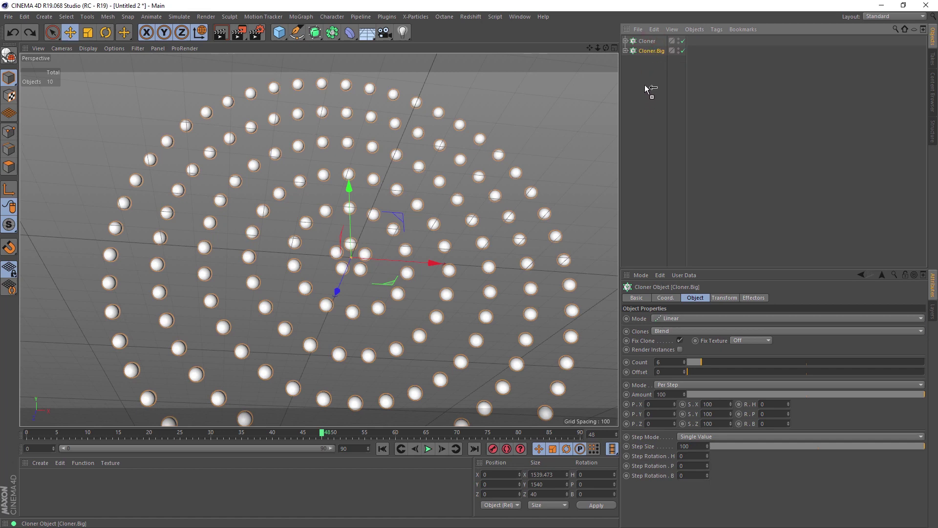
ctrl+drag(645, 86, 646, 86)
key(ctrl+z)
Rename the duplicated parent cloner as "Cloner.Small", without a space before the dot.
click(653, 42)
click(658, 39)
click(653, 42)
double_click(653, 42)
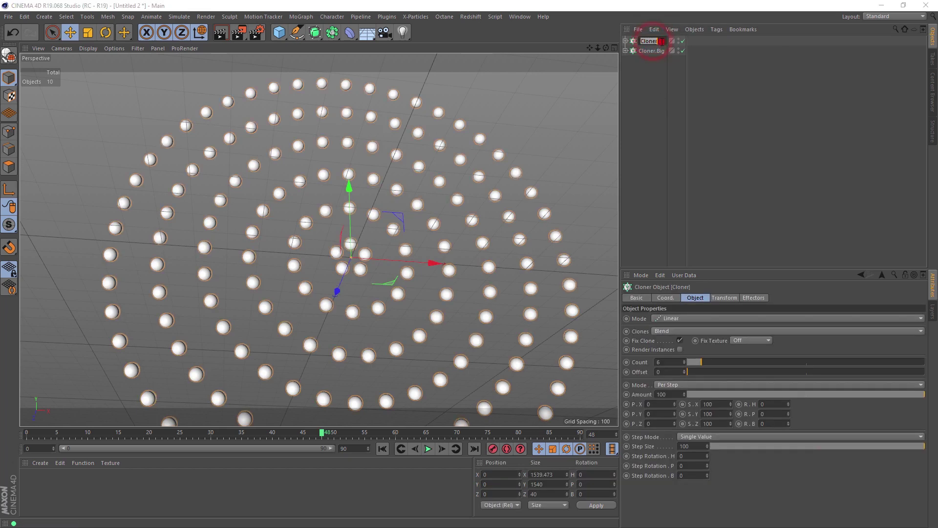
click(659, 39)
text(.small)
key(Return)
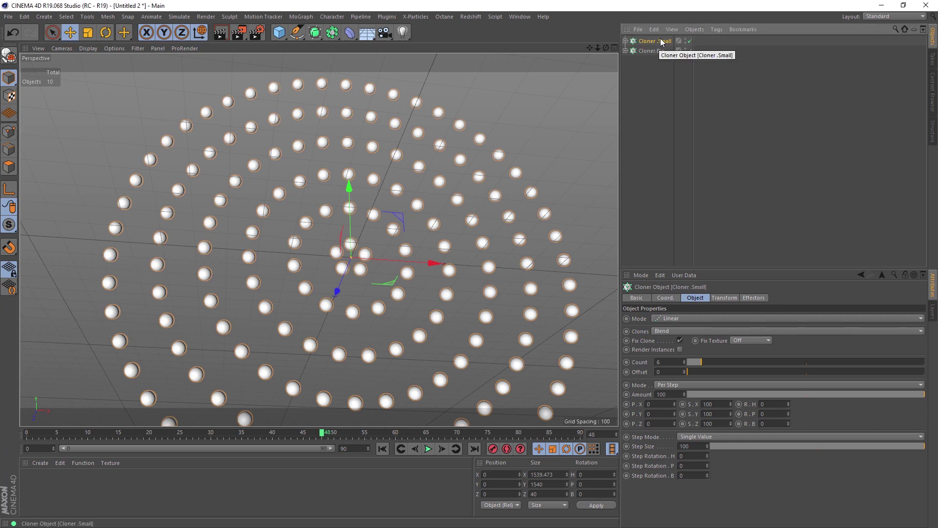
click(657, 43)
click(657, 42)
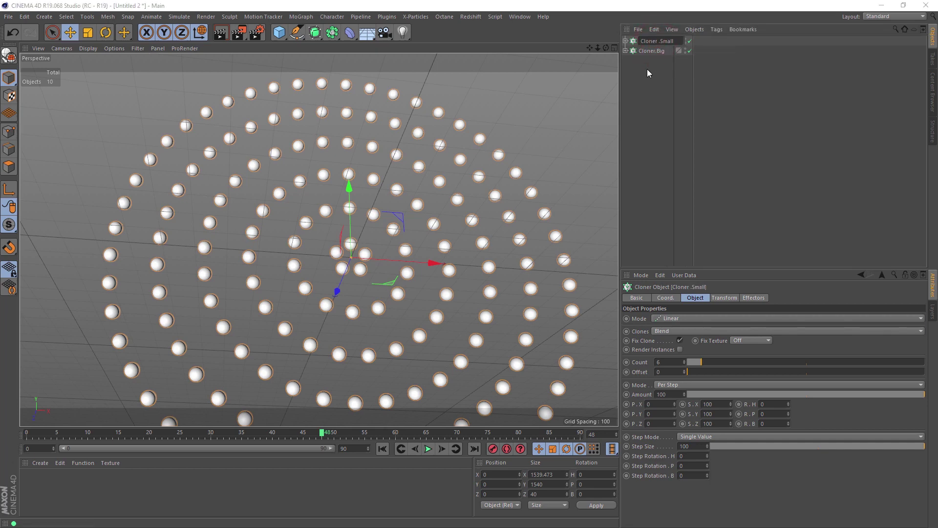
key(BackSpace)
key(Return)
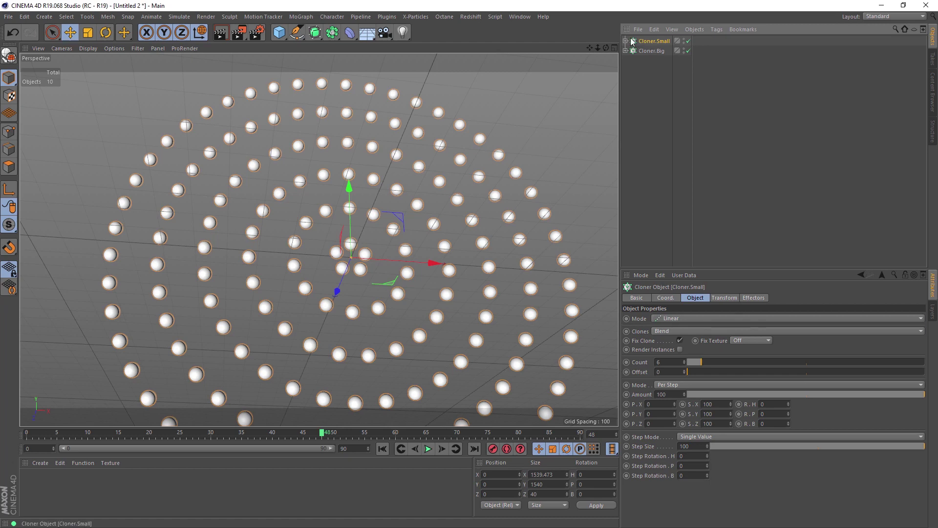
Set the radius of both spheres inside Cloner.Small to 10.
click(626, 41)
click(657, 80)
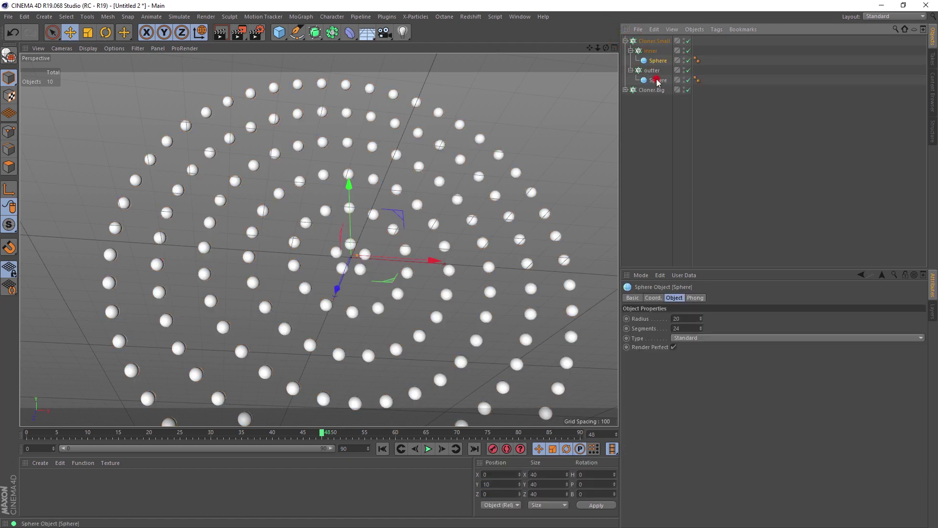
click(683, 318)
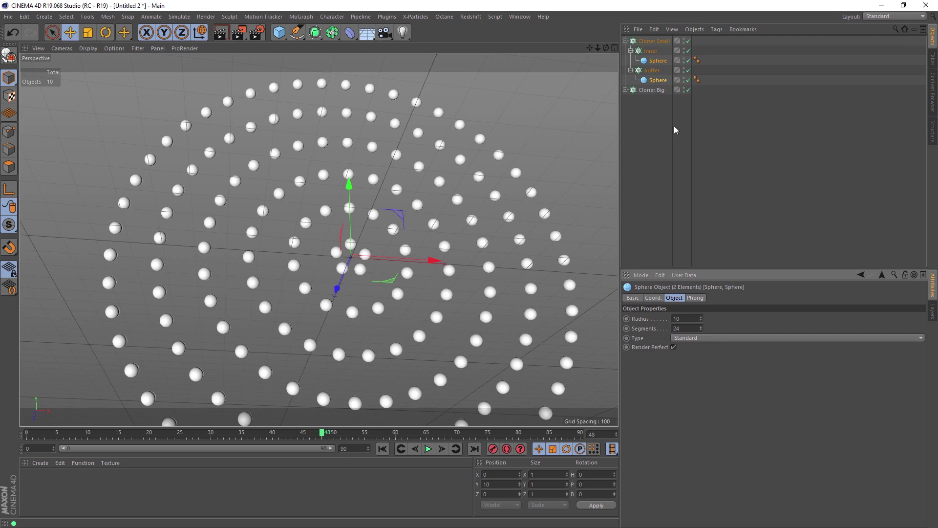
Set the radius of the inner cloner inside Cloner.Small to 130.
click(651, 51)
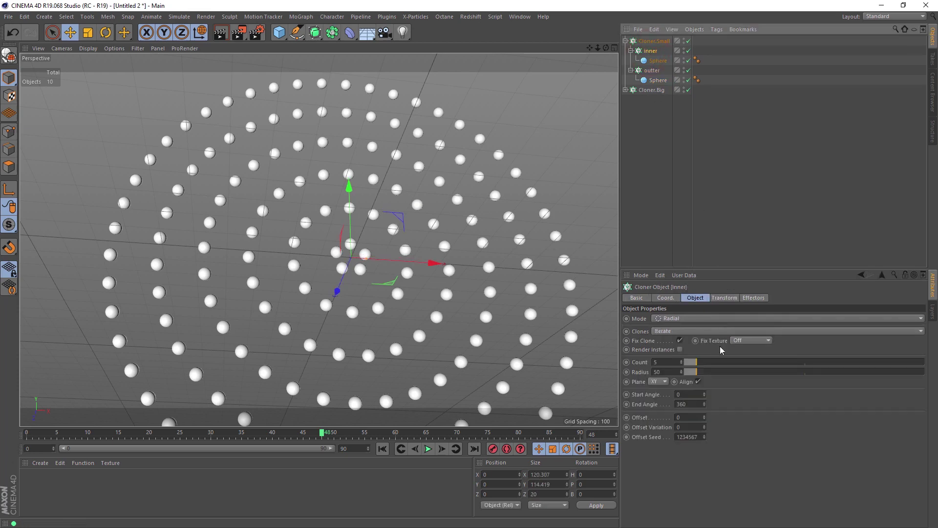
drag(694, 371, 611, 365)
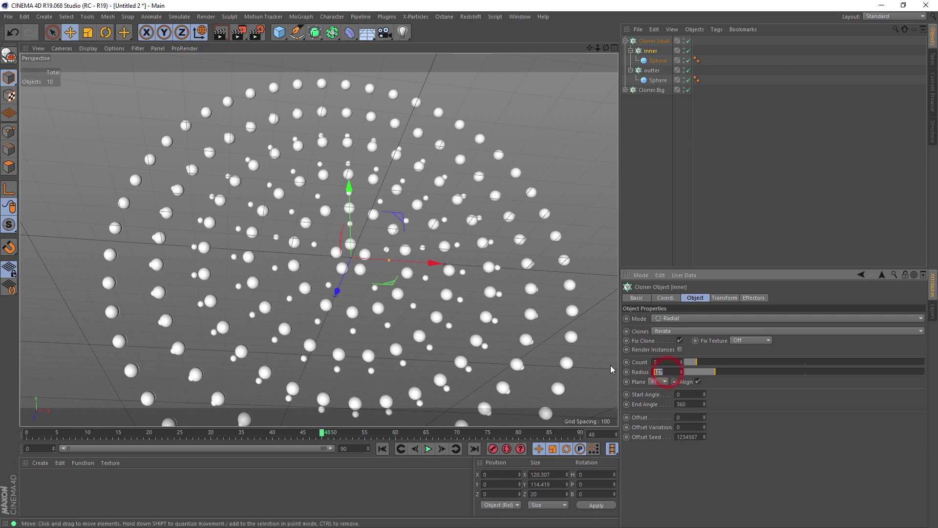
text(130)
key(Return)
Increase the radius of the outter cloner inside Cloner.Small to about 808.
click(651, 70)
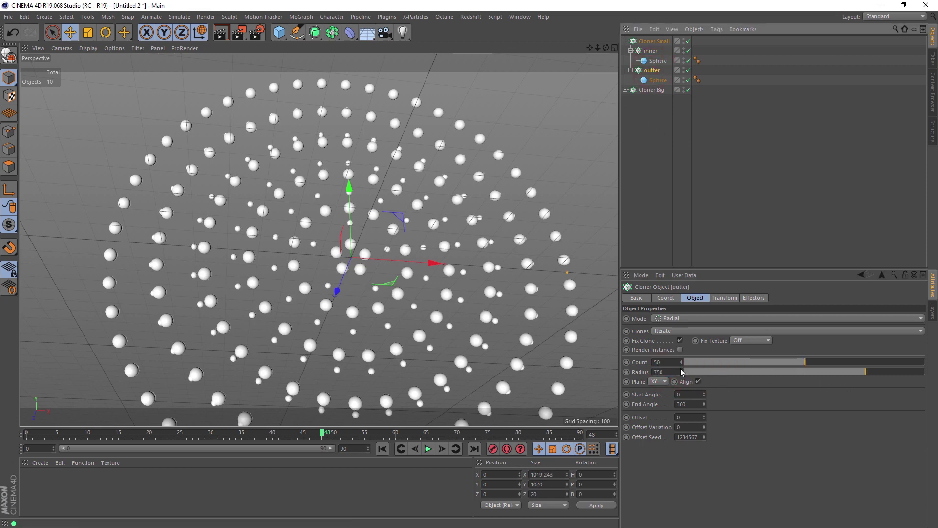
drag(680, 371, 706, 371)
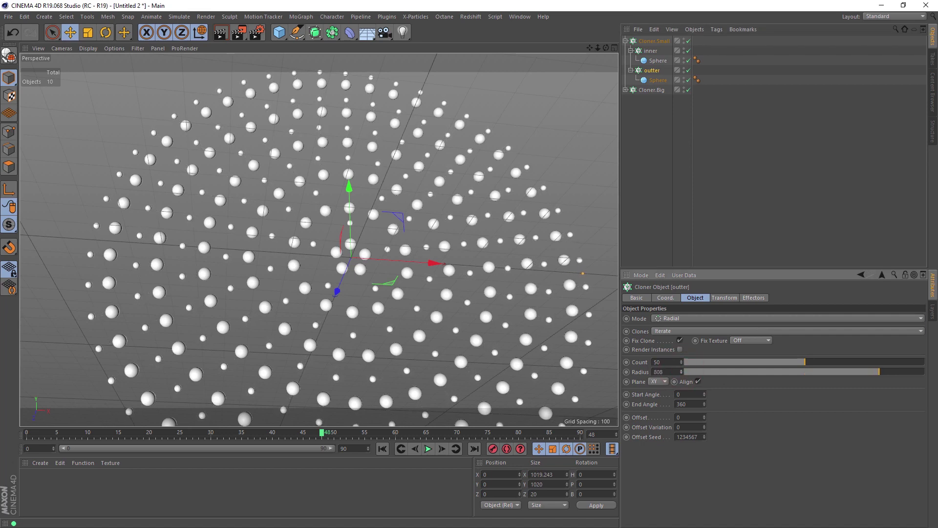
Increase the radius of the outter cloner inside Cloner.Small to 818, judging the ring spacing from the front.
middle_click(436, 303)
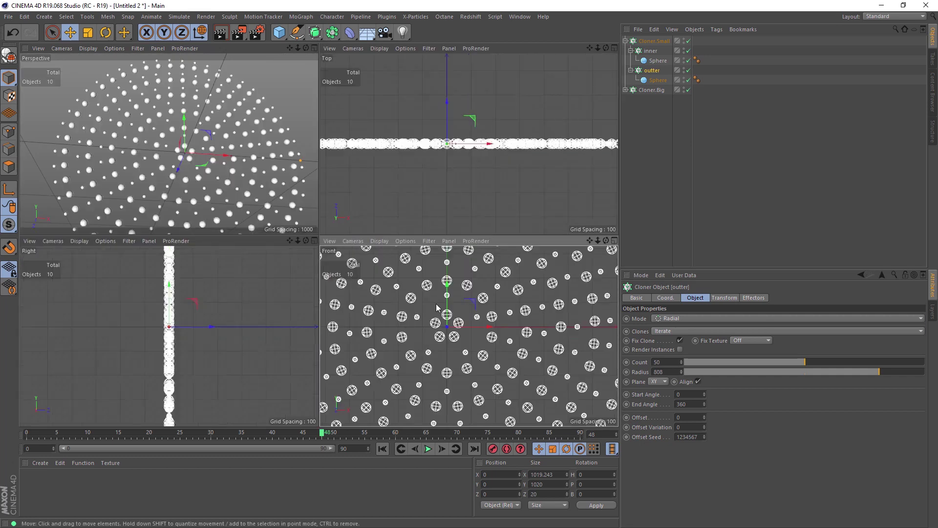
middle_click(435, 304)
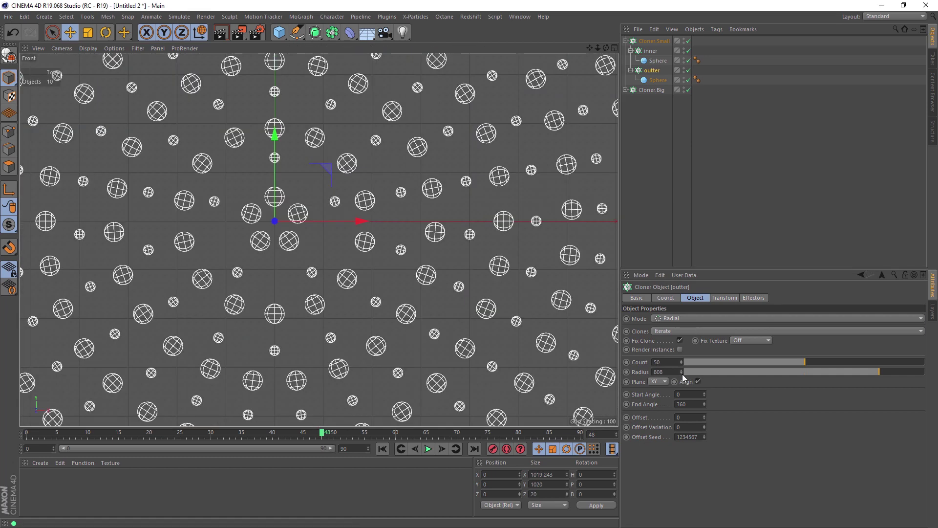
drag(682, 371, 681, 370)
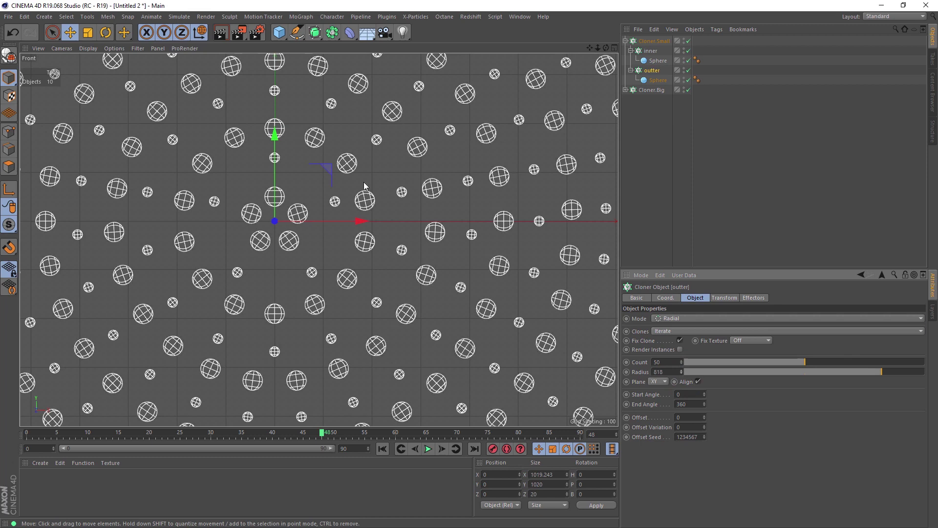
middle_click(449, 201)
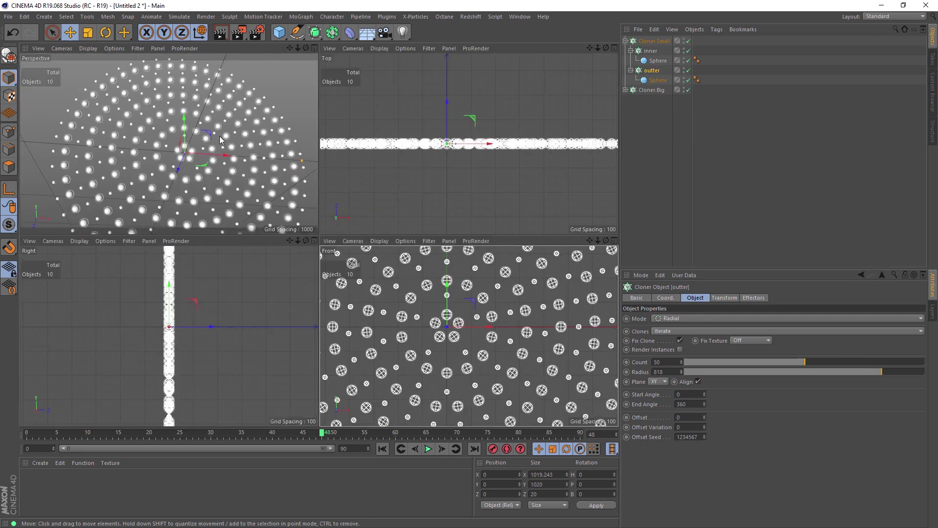
middle_click(284, 117)
Collapse the inner and outter cloners inside Cloner.Small and double the inner cloner's count to 10.
click(647, 51)
click(630, 51)
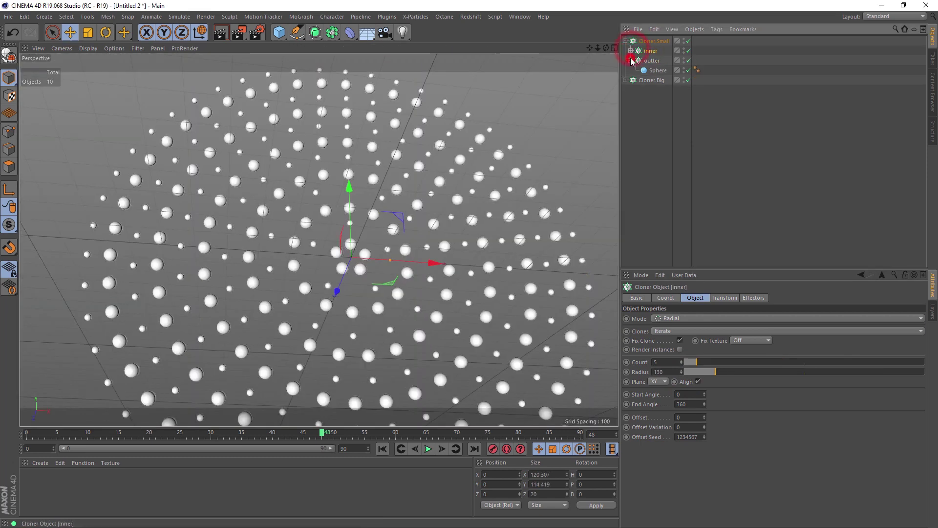
click(630, 61)
click(666, 361)
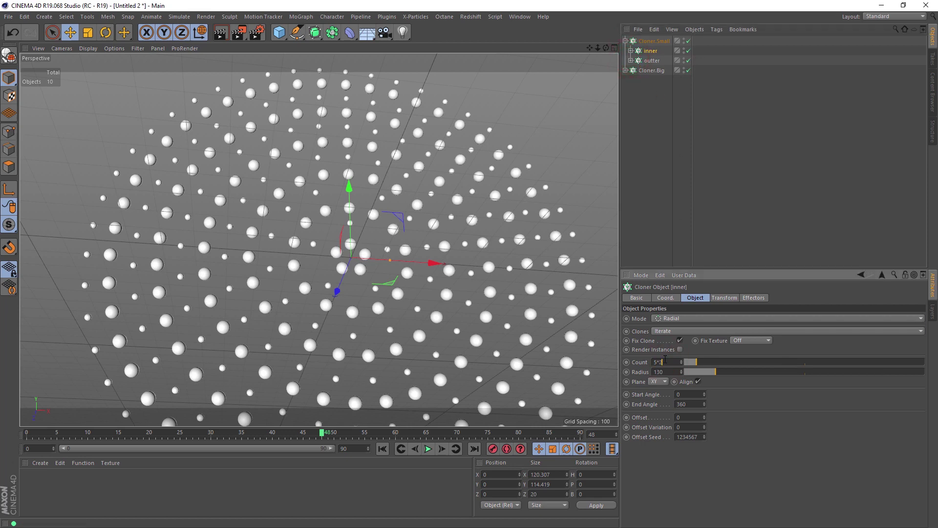
key(Return)
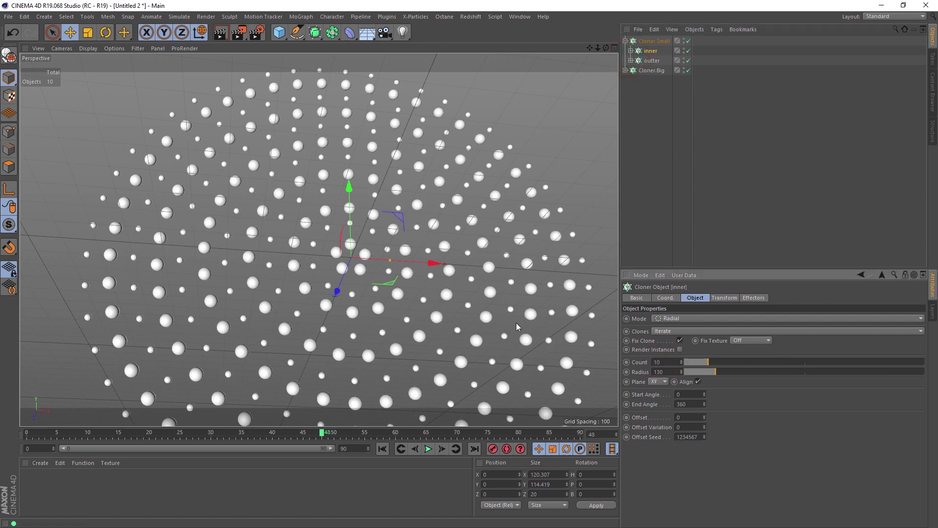
Double the count of the outter cloner inside Cloner.Small by entering 50*2.
click(651, 61)
click(673, 362)
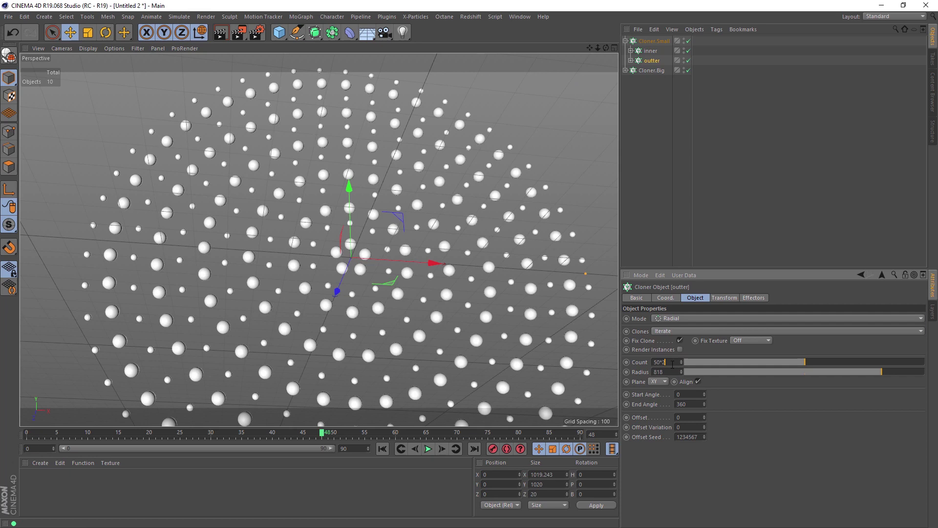
text(*2)
key(Return)
Add a plane with its orientation set to +Z and shift it along Z to about -22.
drag(280, 32, 368, 65)
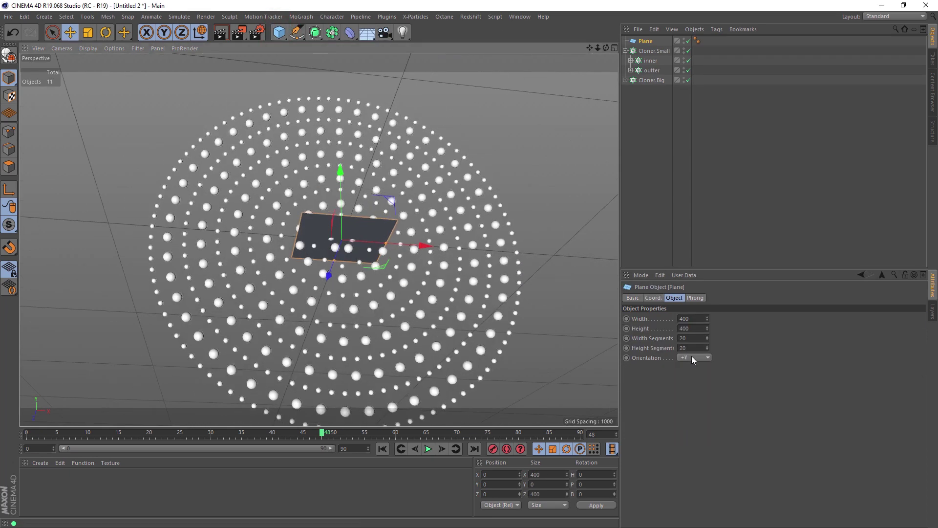
click(692, 360)
middle_click(456, 364)
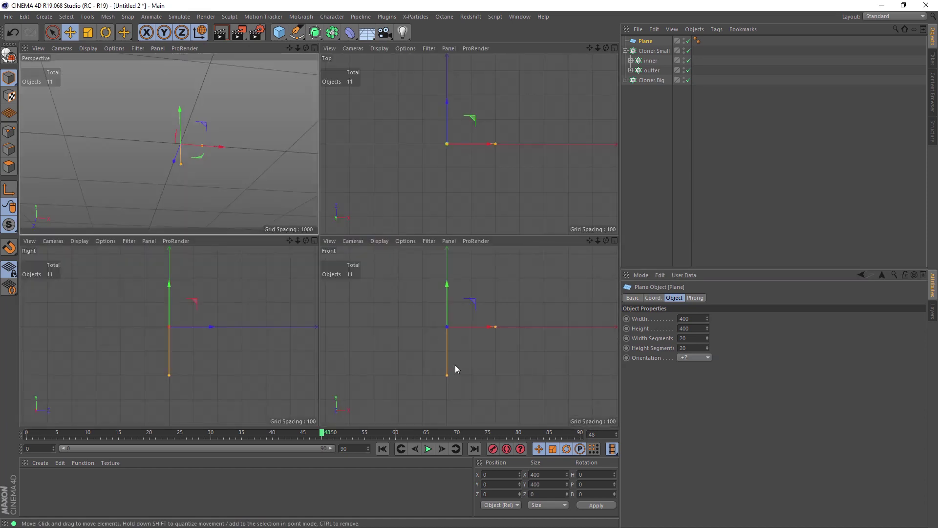
middle_click(425, 347)
middle_click(356, 292)
middle_click(177, 330)
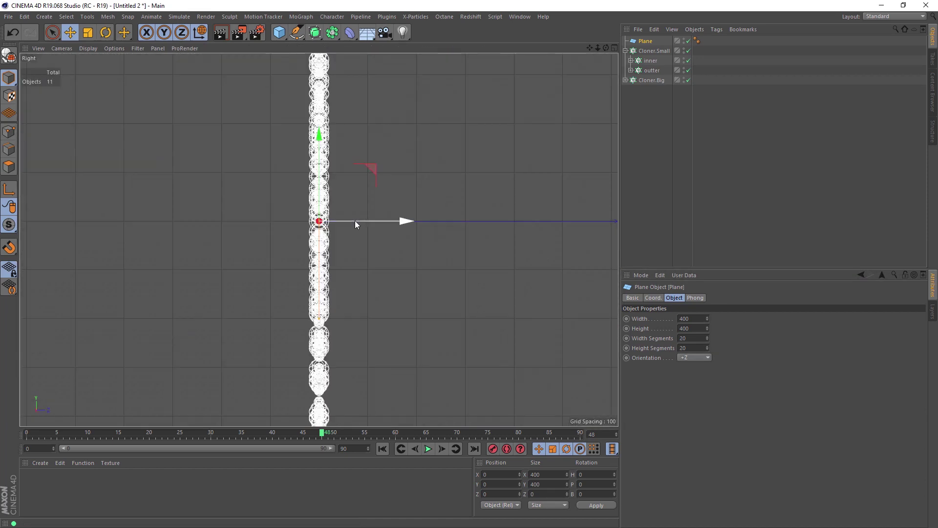
drag(354, 221, 344, 220)
Scale the plane up uniformly to about 2816 by 2816 so it extends past the disc of spheres.
key(t)
drag(374, 265, 582, 266)
key(e)
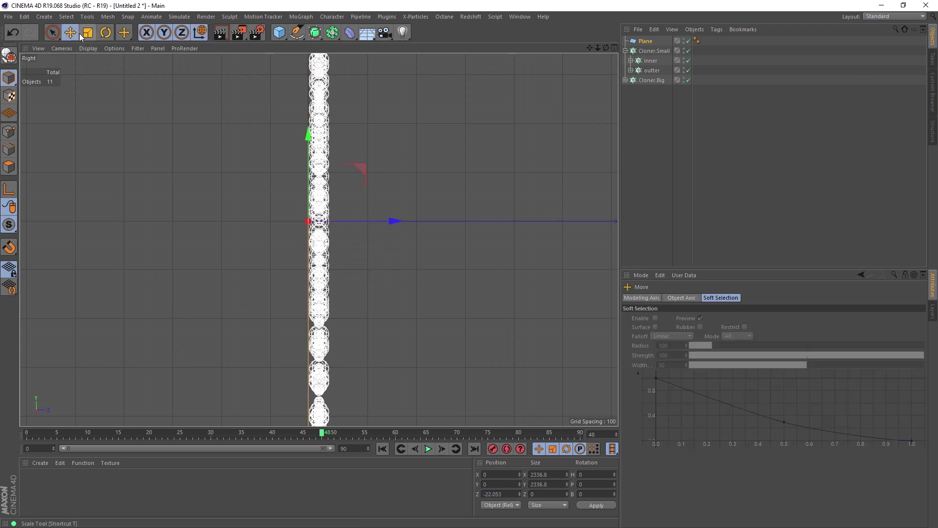
click(84, 35)
drag(169, 176, 270, 177)
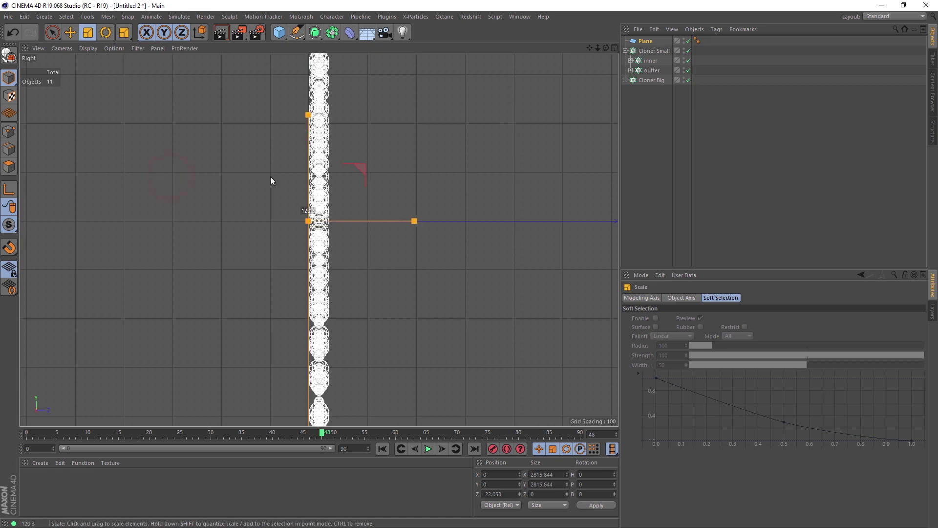
key(e)
Place the plane on the other side of the spheres by setting its Z position to 22.
middle_click(244, 180)
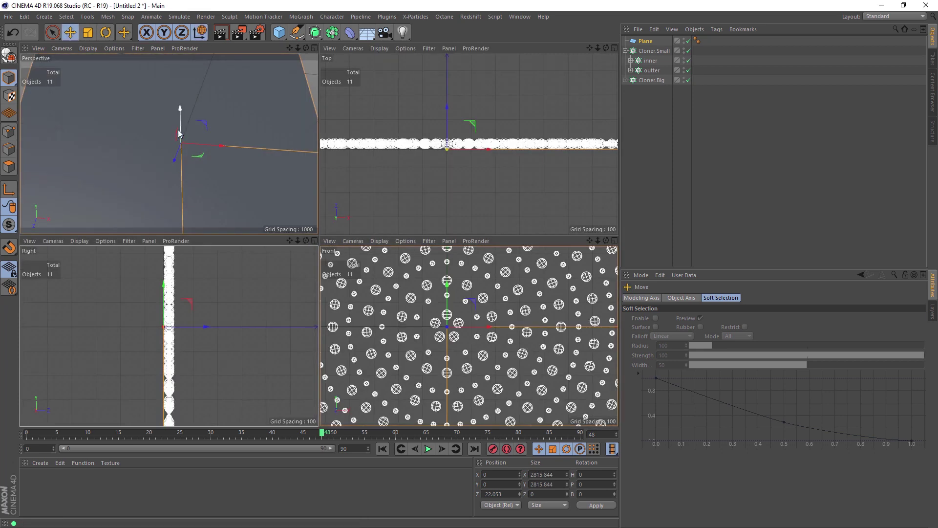
alt+drag(161, 156, 286, 178)
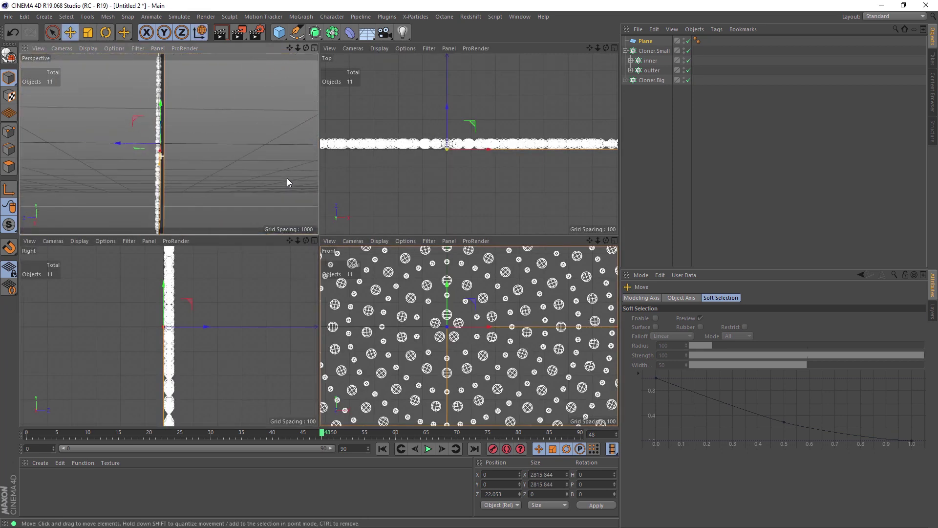
alt+drag(136, 141, 153, 145)
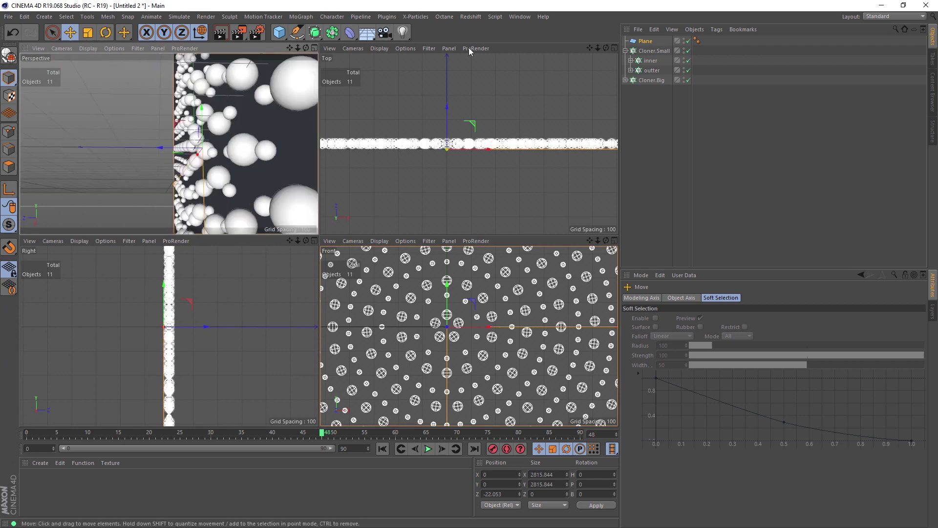
click(644, 41)
click(654, 297)
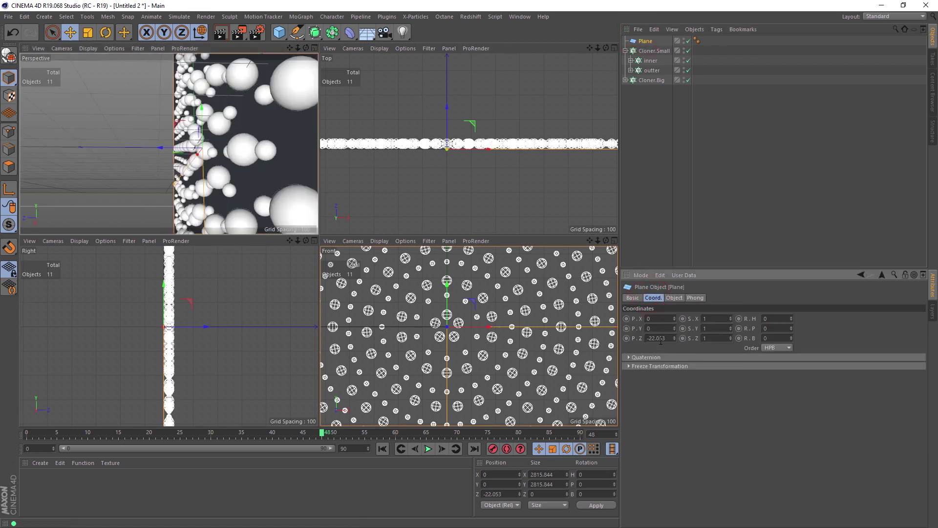
drag(648, 338, 679, 339)
click(648, 338)
key(BackSpace)
click(667, 338)
key(Return)
Add a camera and set its X and Y positions to 0.
middle_click(292, 143)
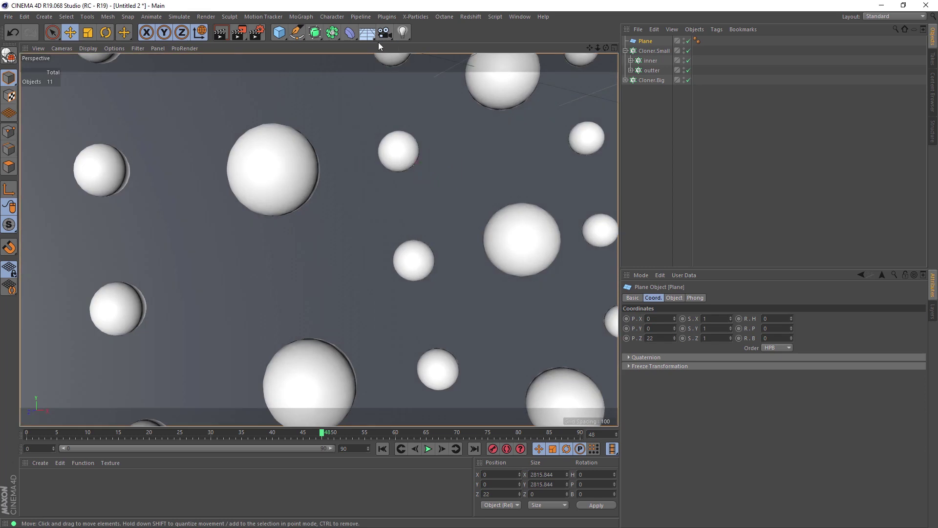
click(385, 33)
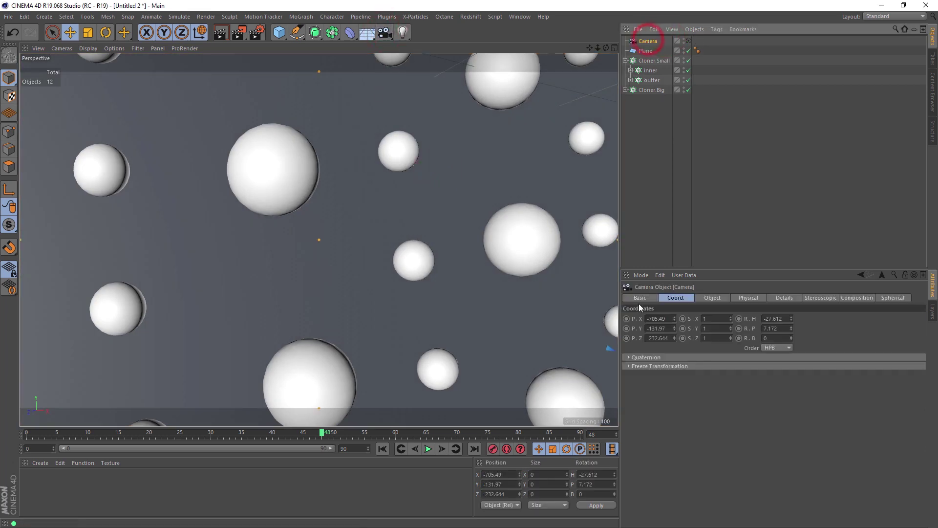
click(654, 318)
text(0)
key(Return)
click(655, 328)
text(0)
key(Return)
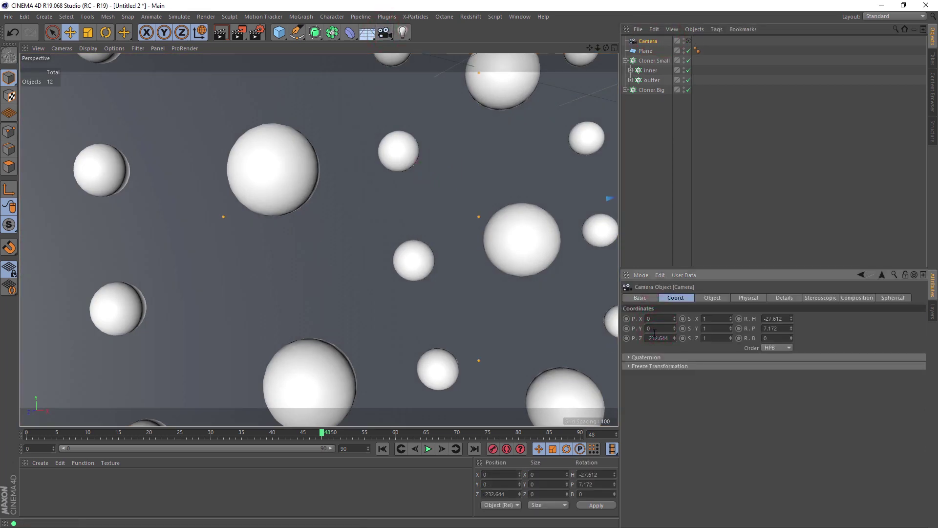
Set the camera's heading and pitch rotation to 0.
double_click(770, 319)
text(0)
key(Return)
double_click(770, 329)
text(0)
key(Return)
Look through the camera and dolly it back to about -2997 on Z to frame the whole disc.
click(688, 41)
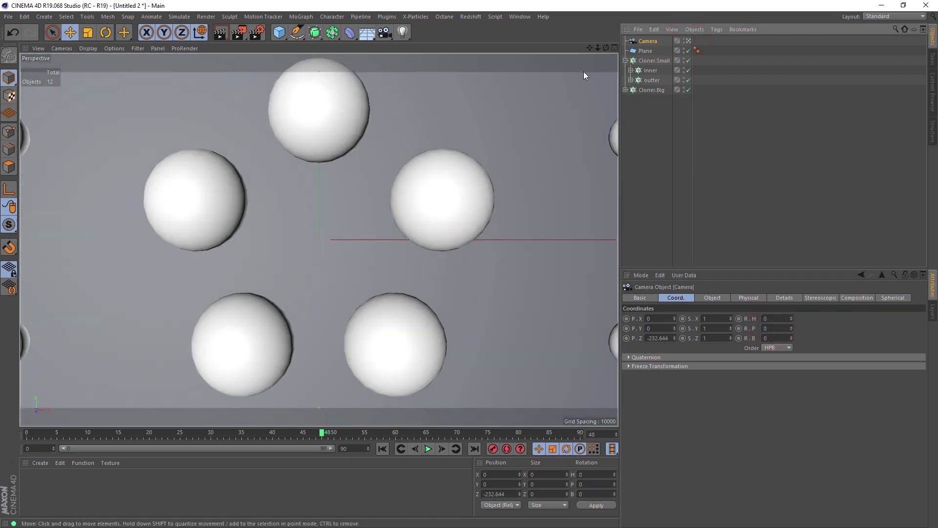
drag(597, 48, 469, 264)
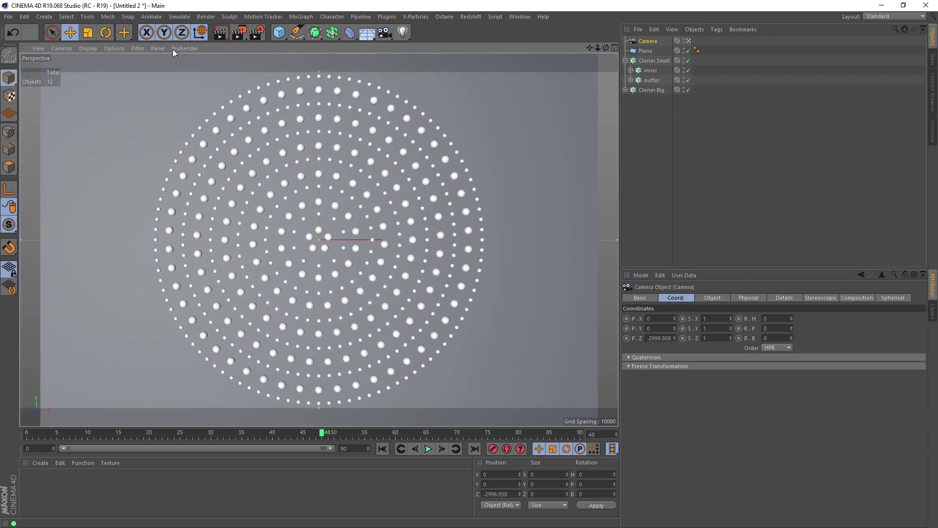
Set the render output size to 800 by 800 pixels and dolly the camera in to about -1942 on Z.
click(256, 32)
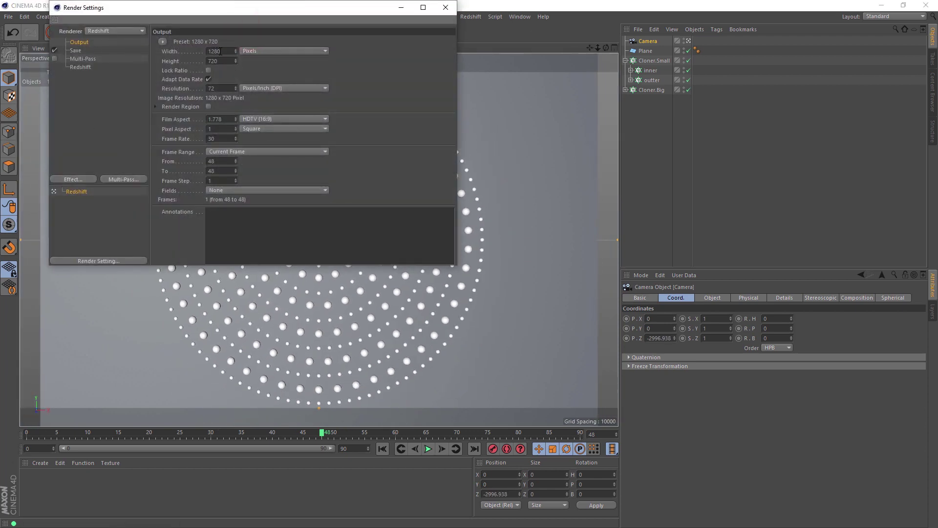
click(210, 60)
text(800)
drag(223, 51, 189, 49)
text(800)
key(Return)
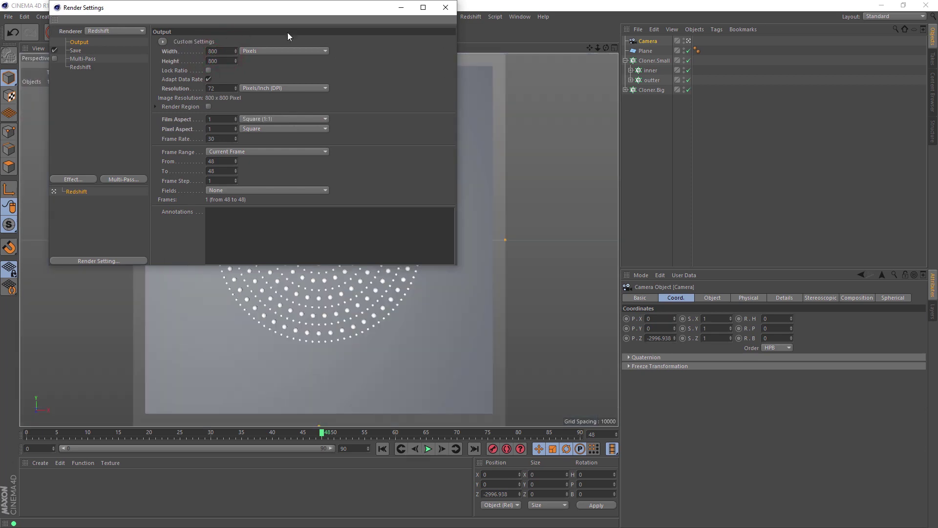
click(445, 7)
drag(597, 47, 595, 50)
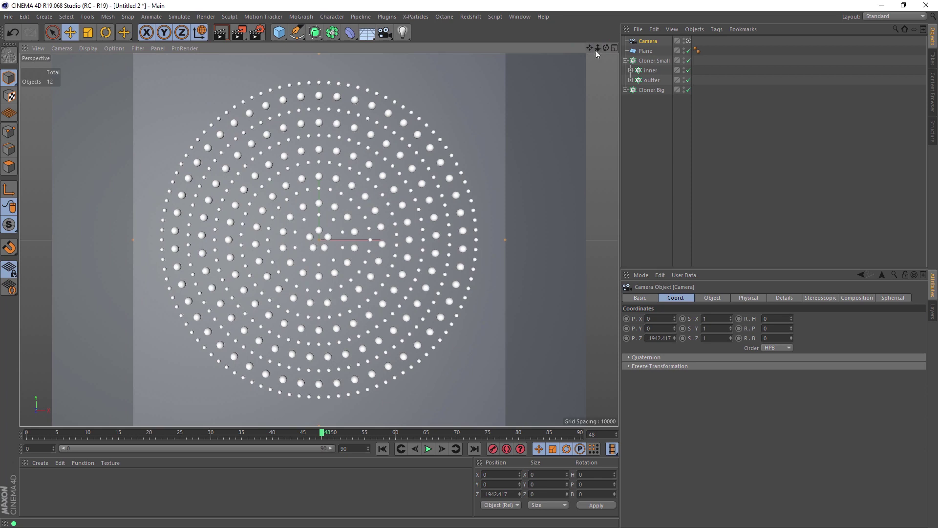
Set the camera's focal length to Normal Lens (50 mm) and dolly it back to about -2528 on Z.
click(625, 60)
click(713, 297)
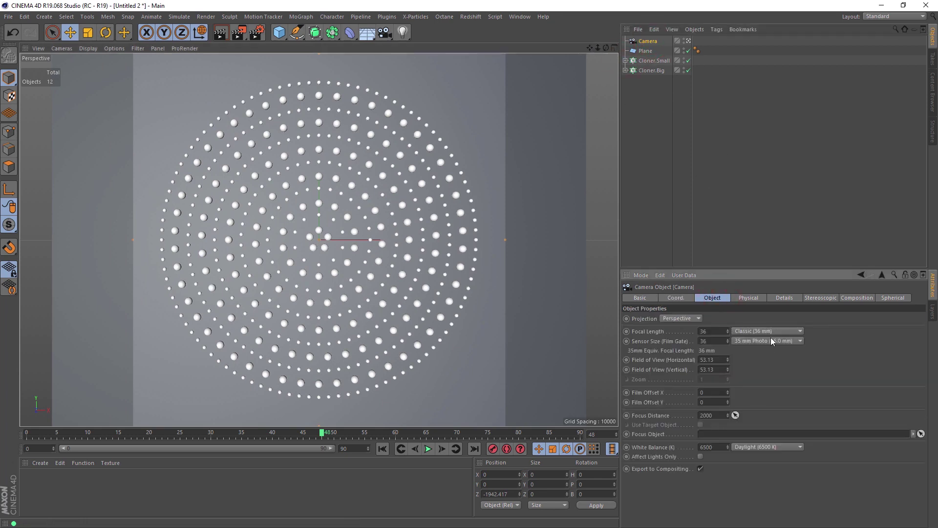
scroll(772, 330, down, 1)
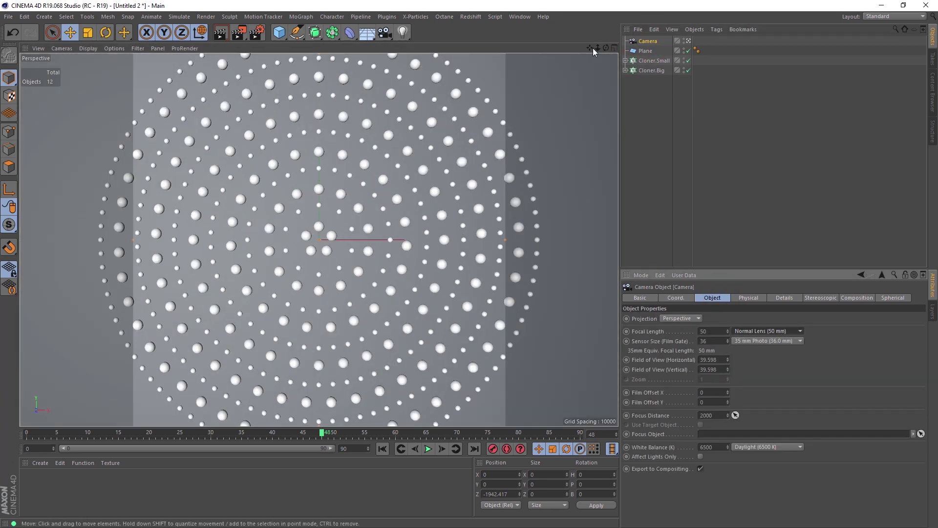
mouse_move(598, 48)
mouse_down()
mouse_move(577, 48)
mouse_move(584, 47)
mouse_up()
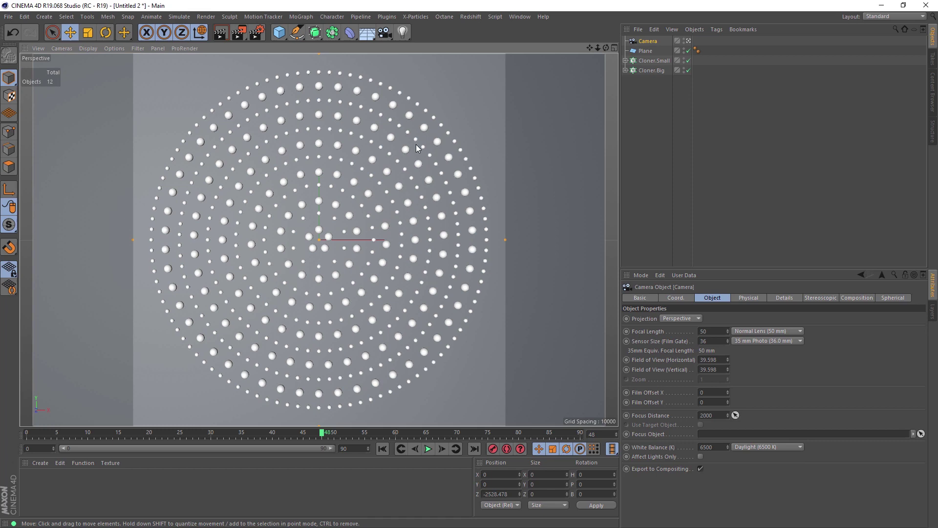
Hide Cloner.Big in both the editor and the renderer.
middle_click(248, 147)
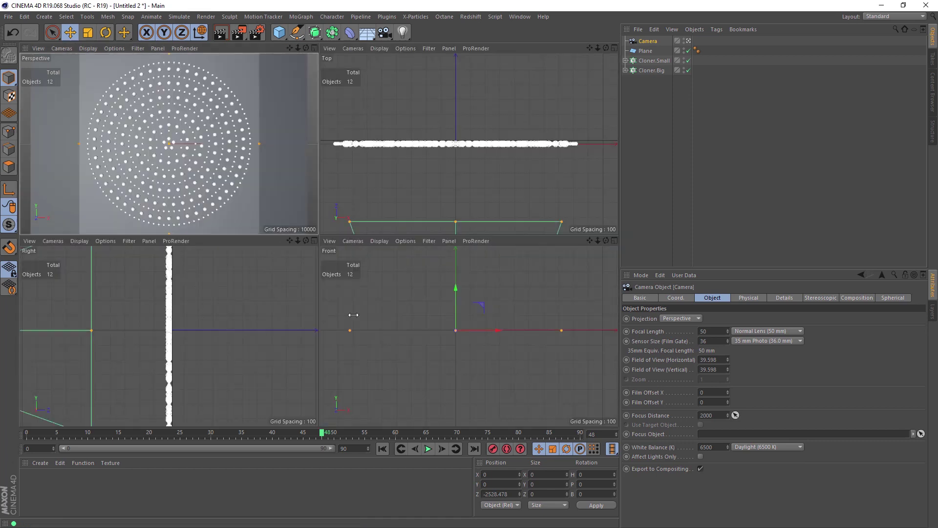
middle_click(470, 338)
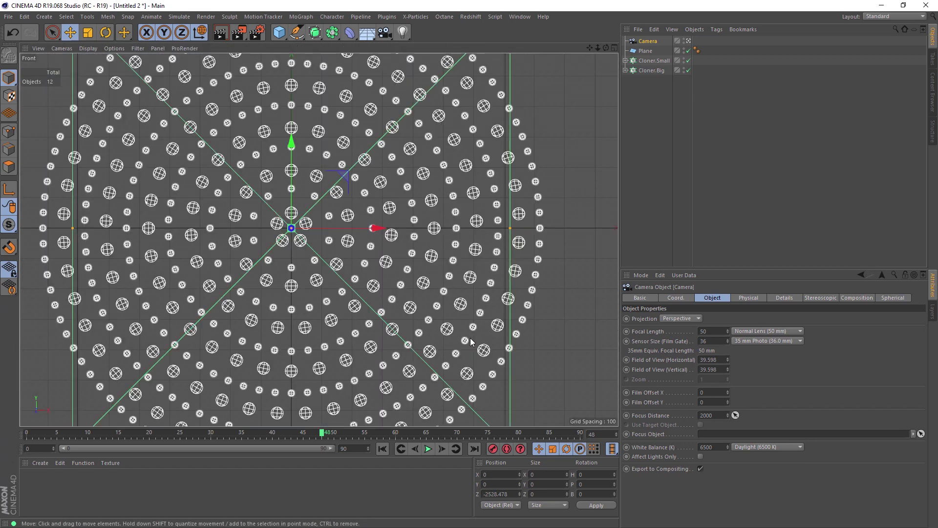
middle_click(471, 342)
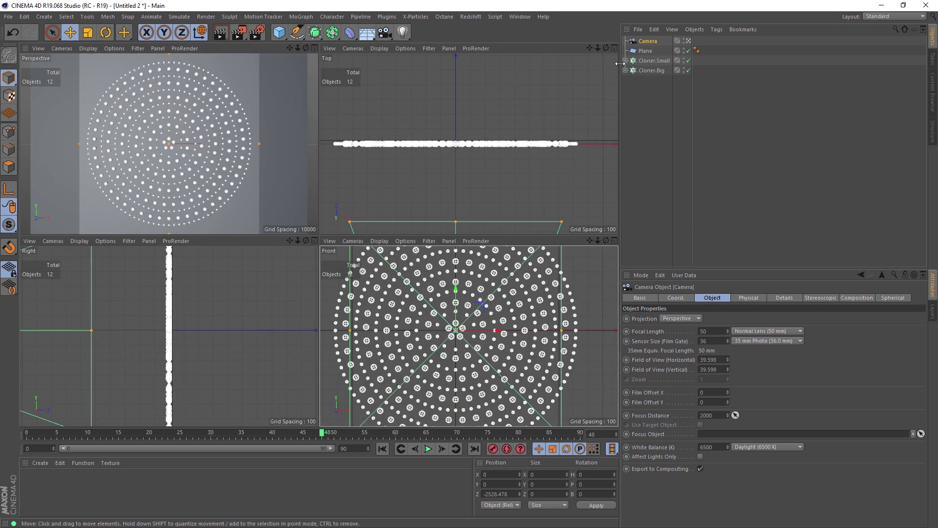
click(683, 69)
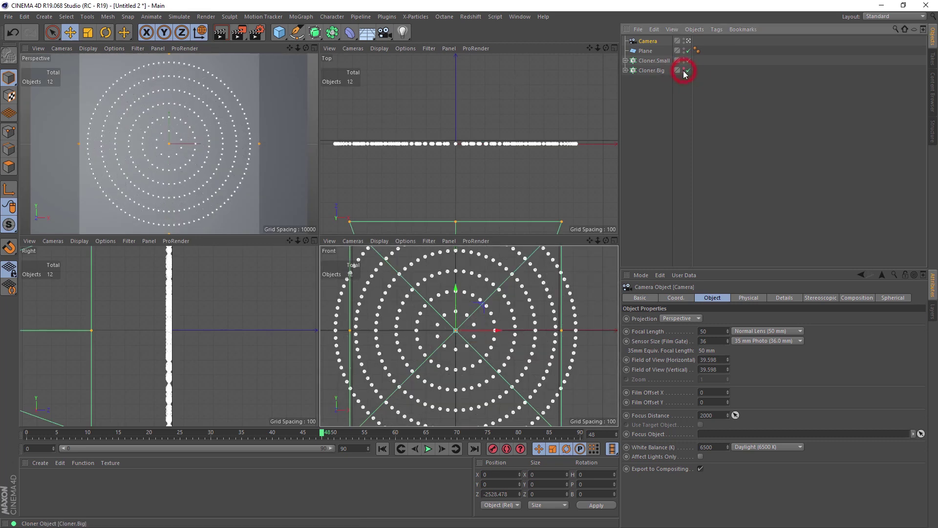
Move Cloner.Small along Z to about 8.9, towards the plane.
middle_click(147, 321)
scroll(313, 205, up, 10)
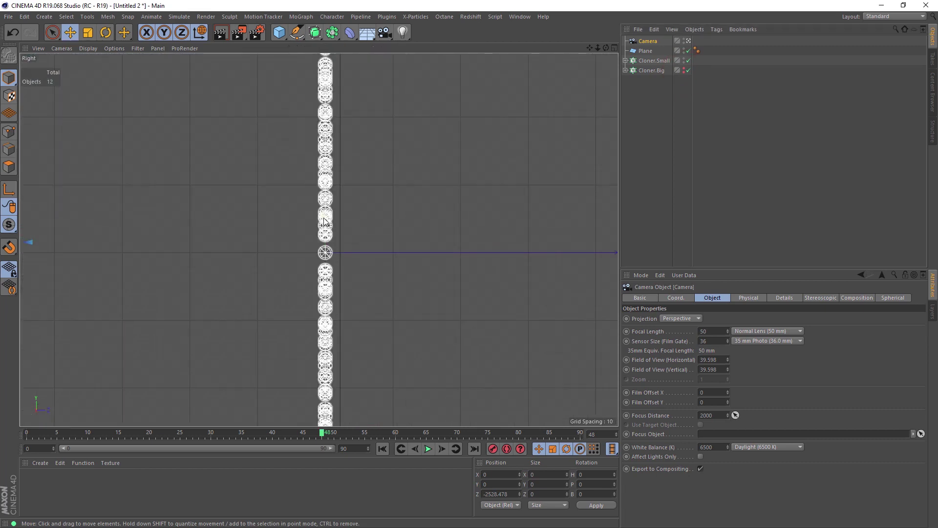
click(328, 211)
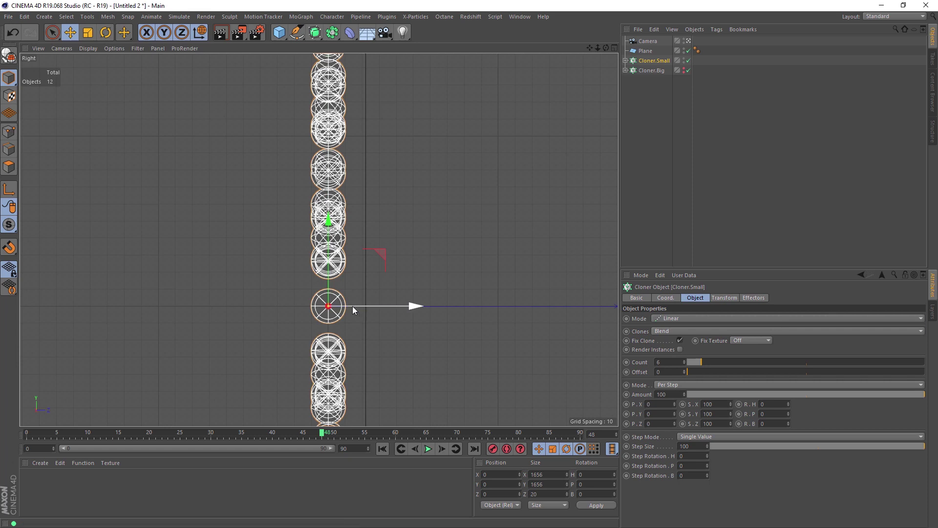
drag(359, 305, 374, 304)
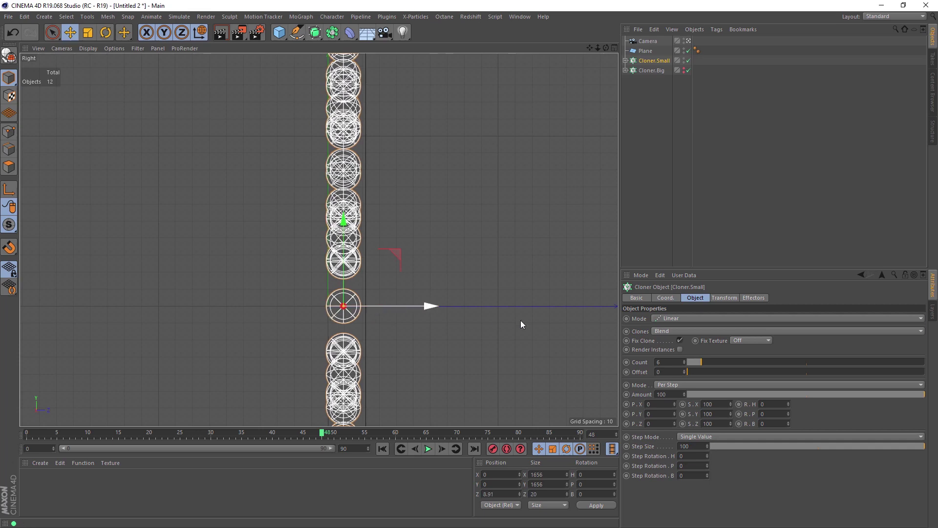
Set Cloner.Small's Z position to 9.
click(664, 298)
drag(660, 338, 614, 338)
text(9)
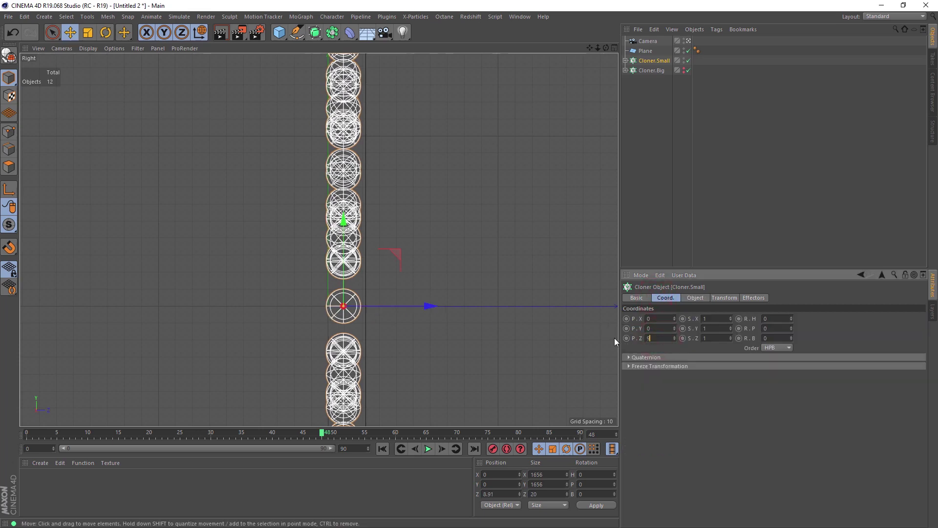
key(Return)
Bring the Plane closer to the spheres by setting its Z position to 21 and finally 20.
click(645, 50)
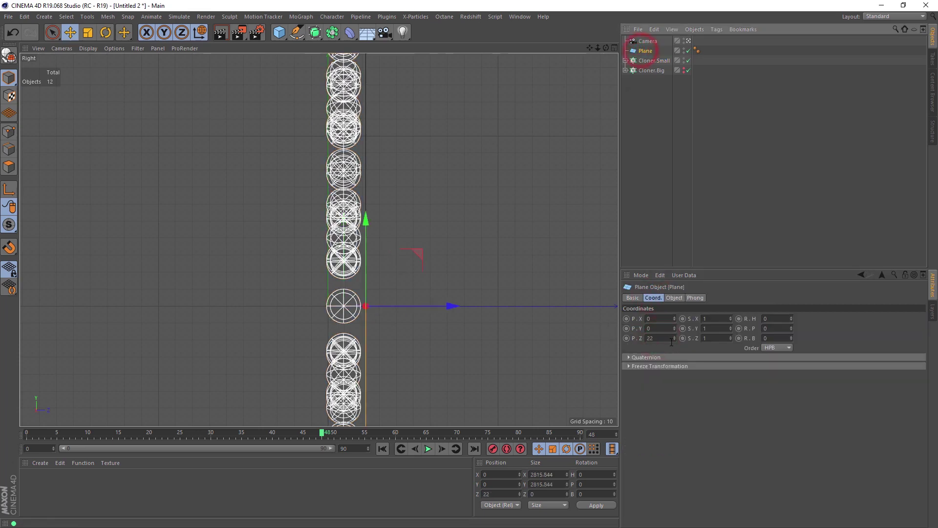
click(667, 339)
text(21)
key(Return)
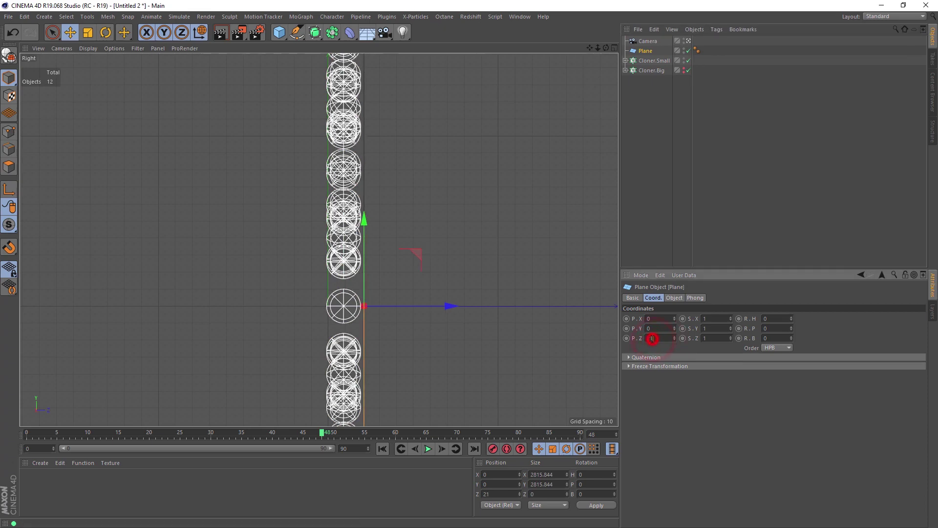
double_click(652, 339)
key(Return)
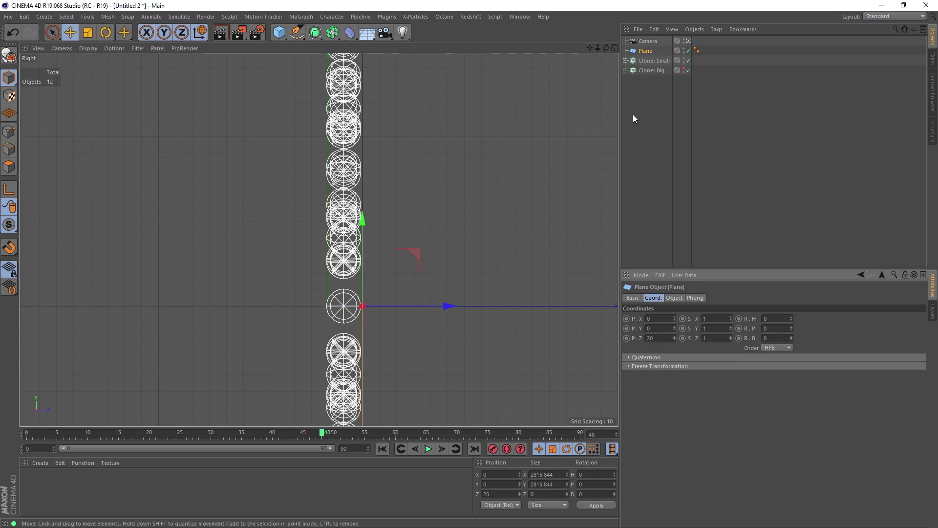
Set Cloner.Small's Z position to 10 so its spheres touch the plane.
click(651, 70)
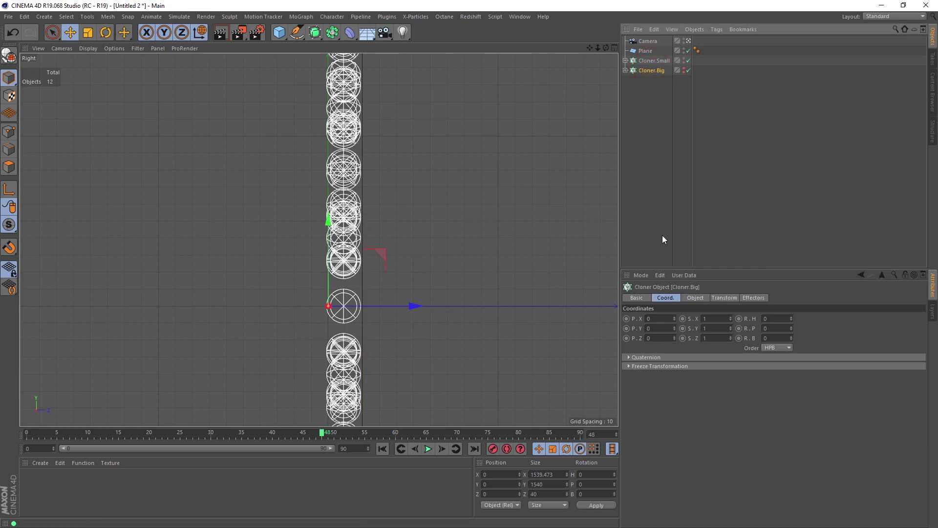
click(654, 61)
double_click(657, 338)
text(10)
key(Return)
Make Cloner.Big visible again, check its contact with the plane, and return to the perspective camera view.
scroll(367, 251, up, 10)
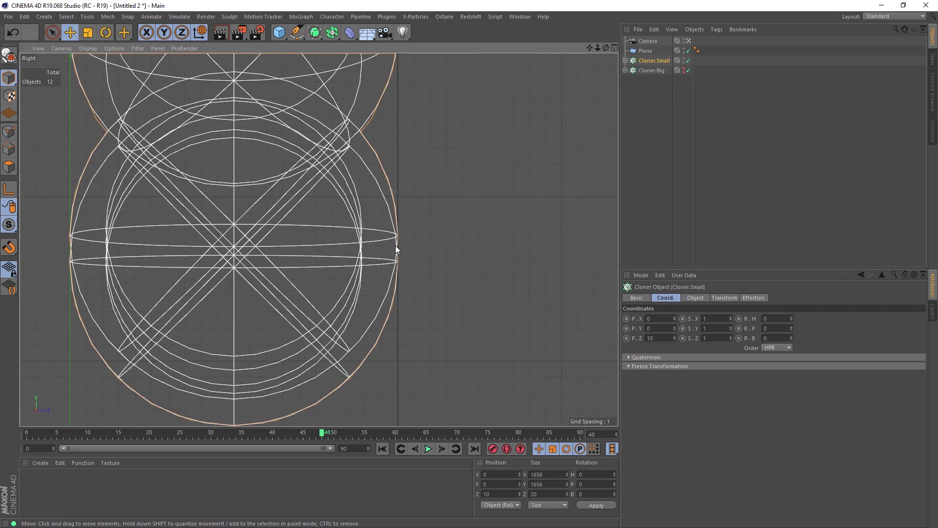
click(683, 69)
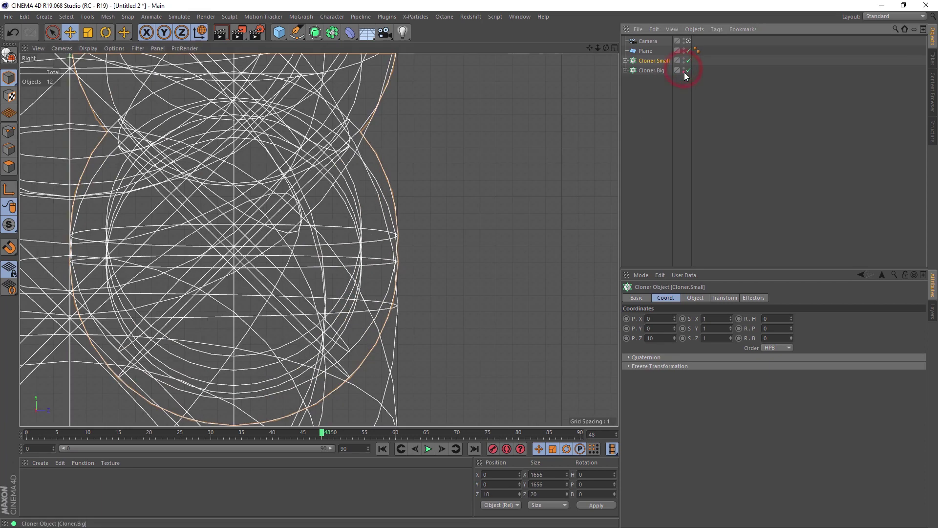
click(651, 71)
scroll(332, 200, down, 6)
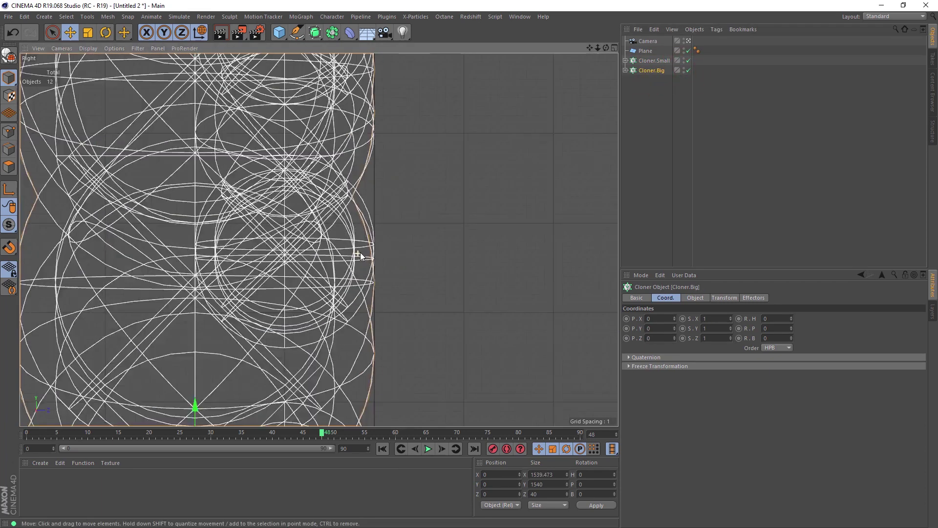
middle_click(491, 143)
middle_click(236, 163)
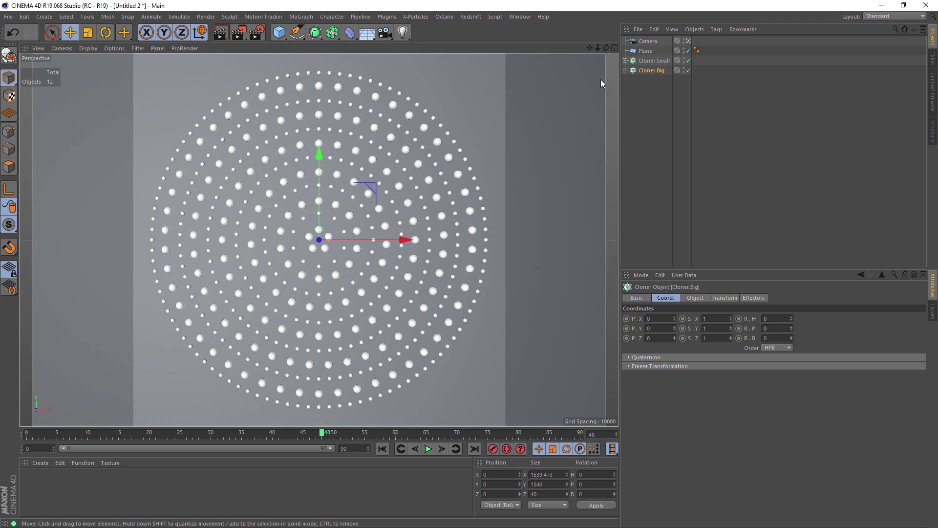
Examine the inner and outter cloners nested in Cloner.Big and Cloner.Small, including the count and radius settings.
click(626, 70)
click(631, 80)
click(631, 90)
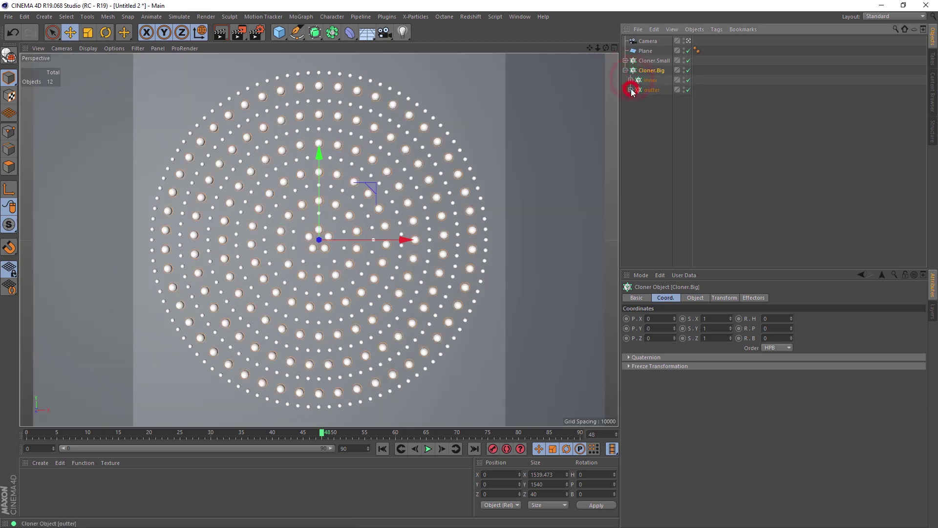
click(652, 80)
click(650, 91)
click(694, 297)
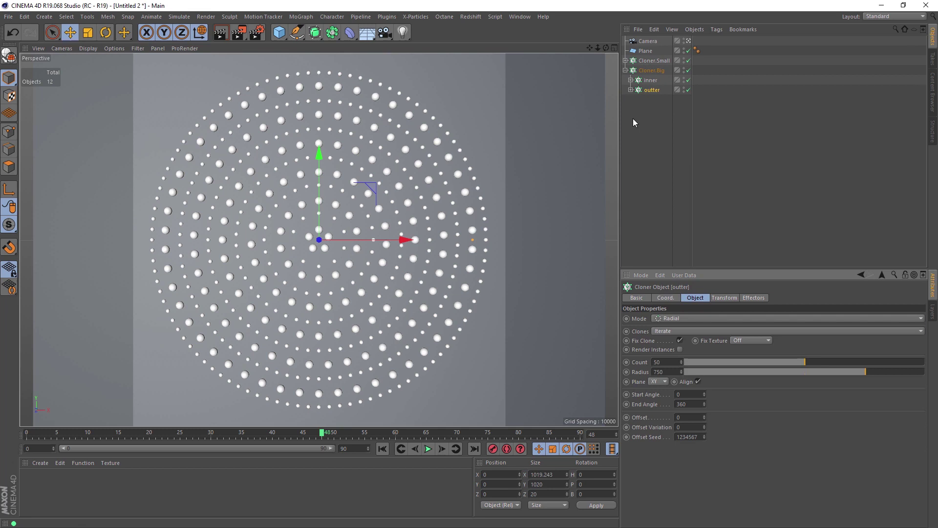
click(626, 60)
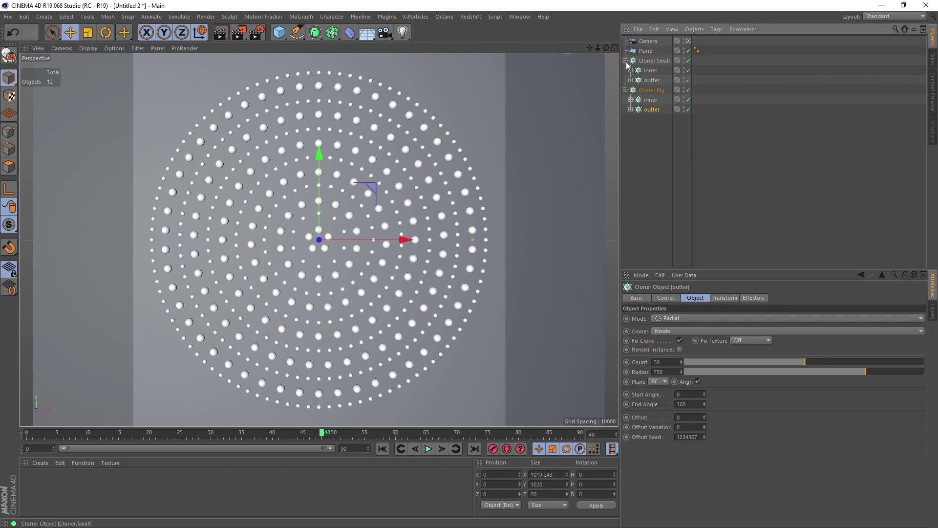
click(625, 61)
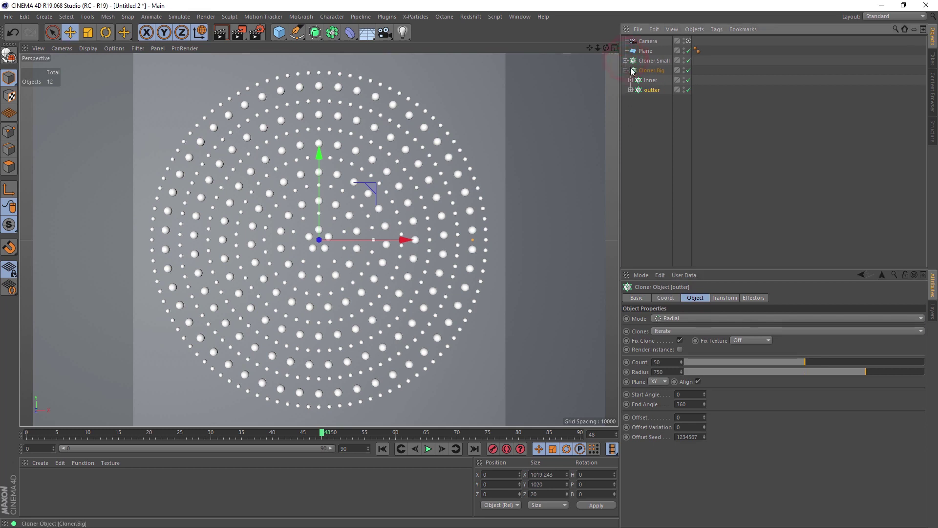
click(626, 71)
click(637, 106)
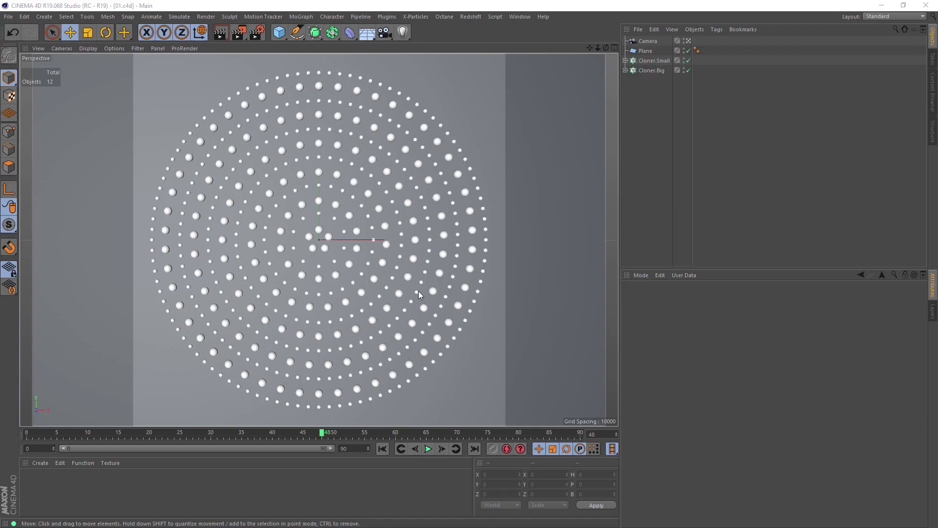
Open the Redshift RenderView, dock it beside the viewport, and start the interactive preview render.
click(466, 18)
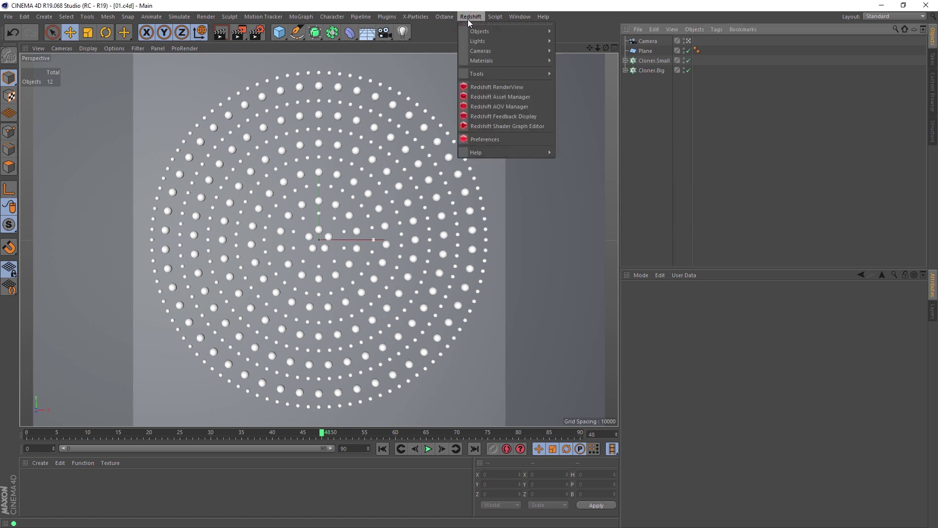
click(501, 86)
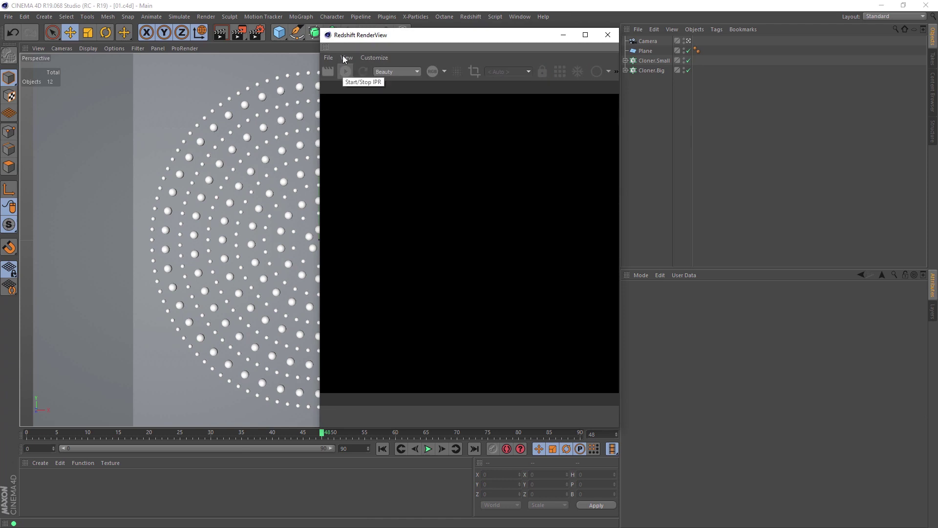
drag(326, 46, 28, 135)
click(46, 82)
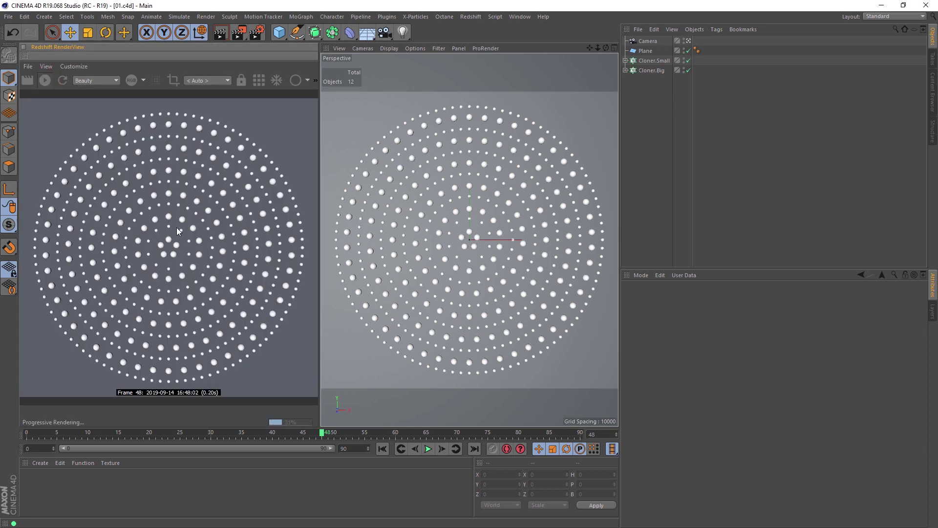
Add a Redshift area light to the scene and lock the render preview to the scene's Camera.
click(470, 16)
mouse_move(505, 43)
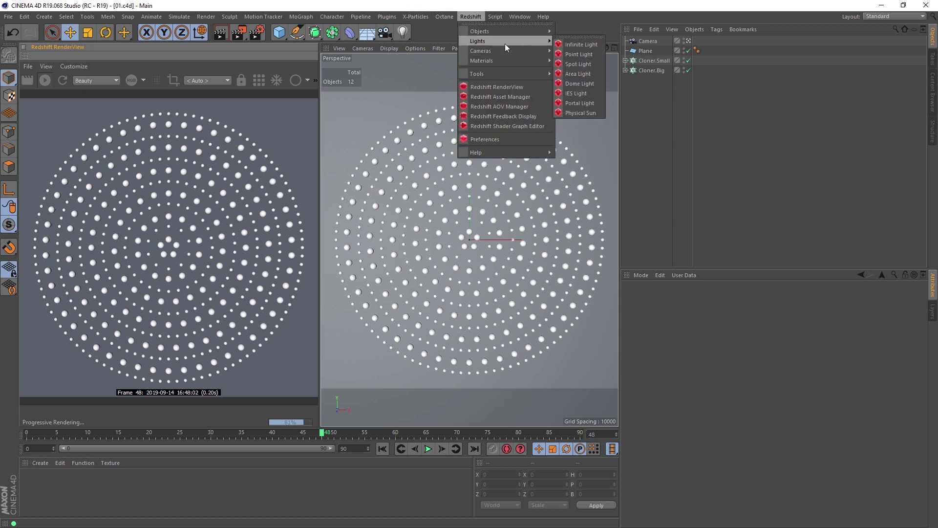
click(581, 73)
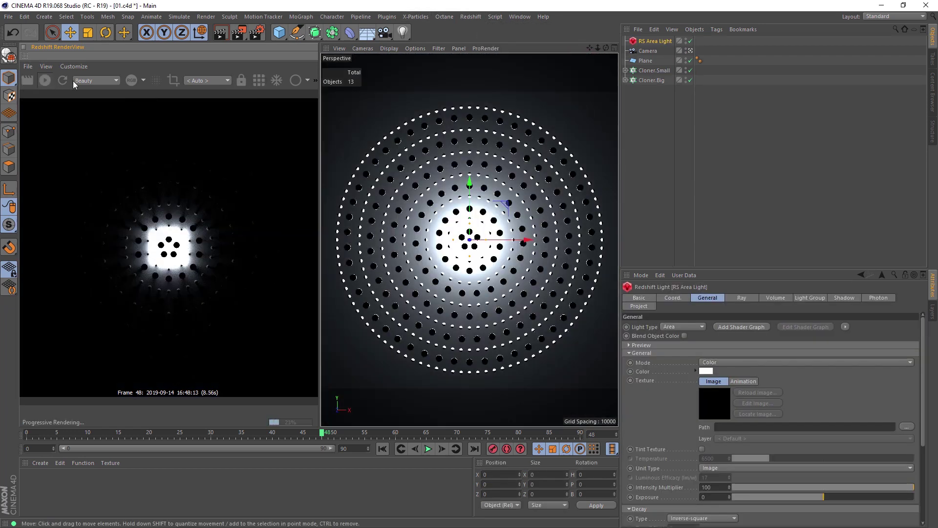
click(240, 84)
Switch the viewport to the Front view with the area light and surrounding sphere rings in sight.
middle_click(508, 168)
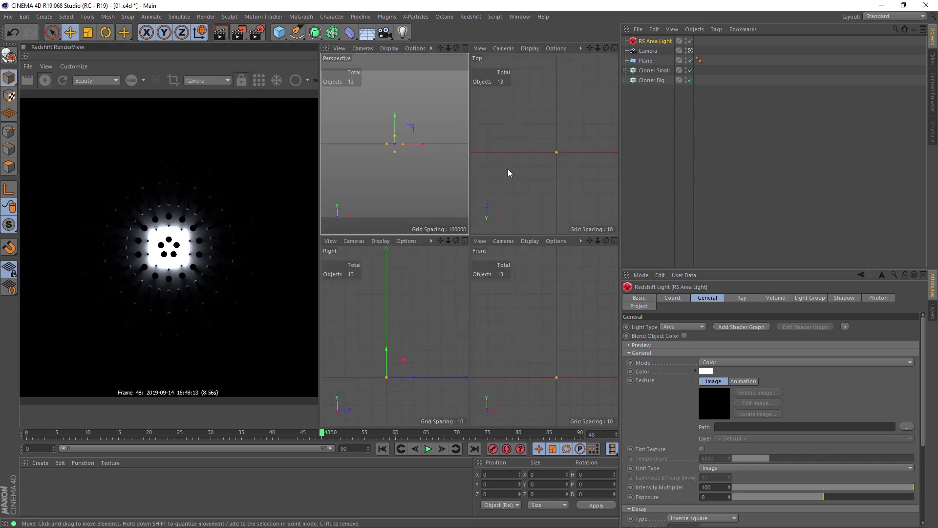
middle_click(541, 350)
scroll(513, 340, down, 5)
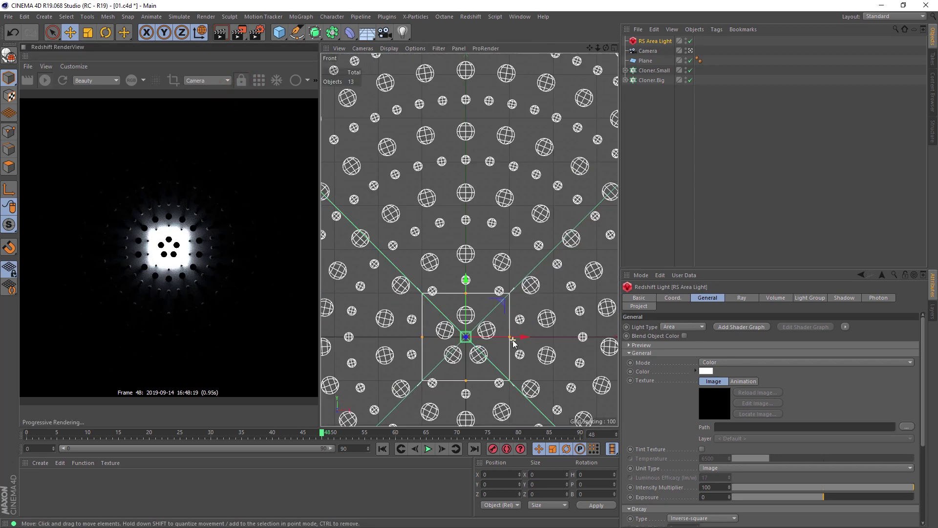
key(r)
drag(468, 220, 609, 228)
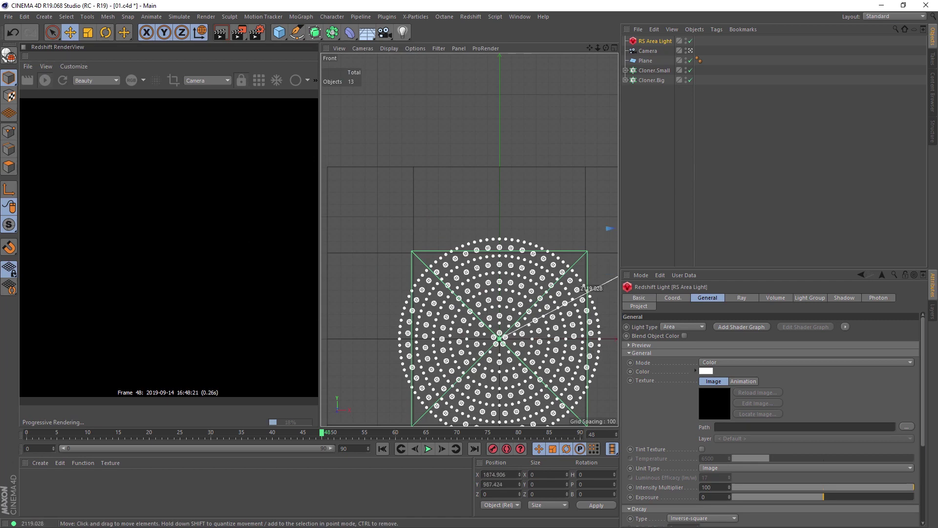
key(ctrl+z)
Move the area light up along Y to 1020, above the sphere disc.
key(t)
key(e)
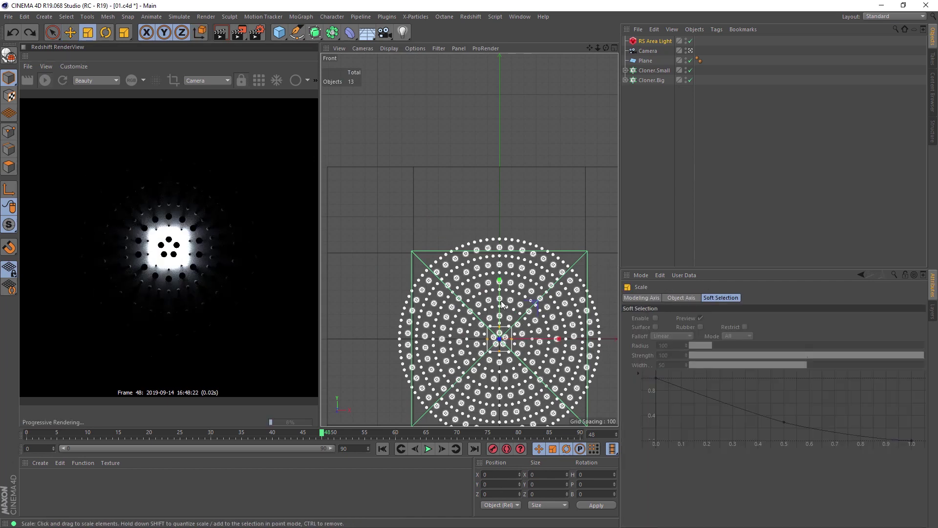
drag(500, 299, 497, 175)
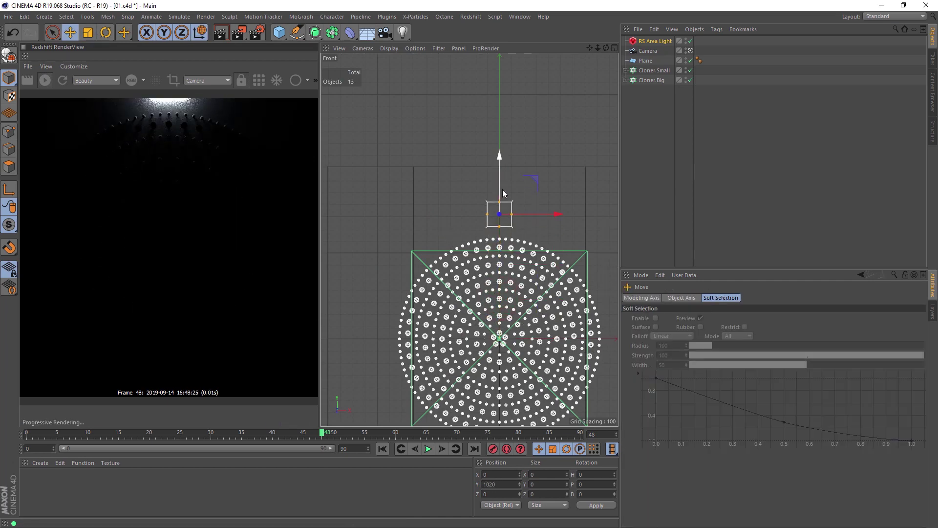
Rotate the area light to a pitch of -90° so it faces down, and scale it to about 456%.
key(r)
drag(493, 235, 504, 133)
key(t)
drag(570, 149, 750, 149)
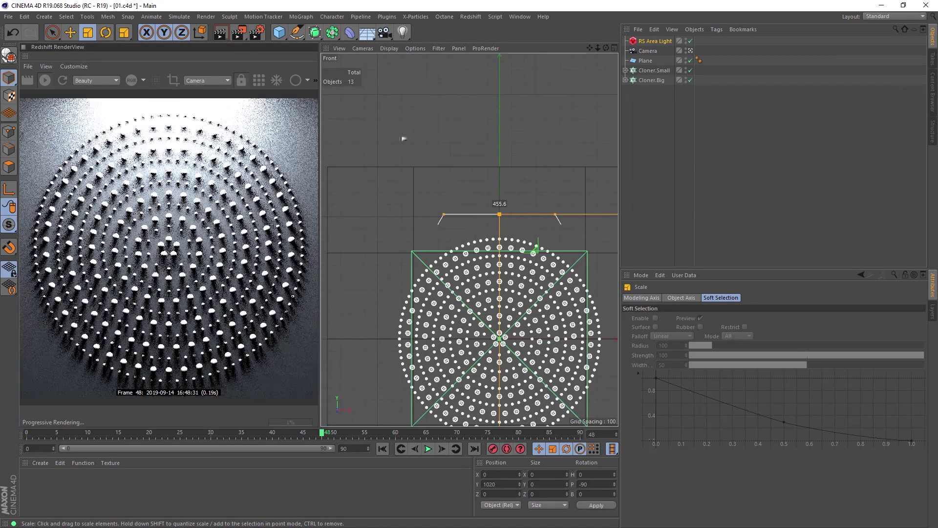
Set the RS Area Light's intensity multiplier to 10.
click(654, 42)
click(717, 487)
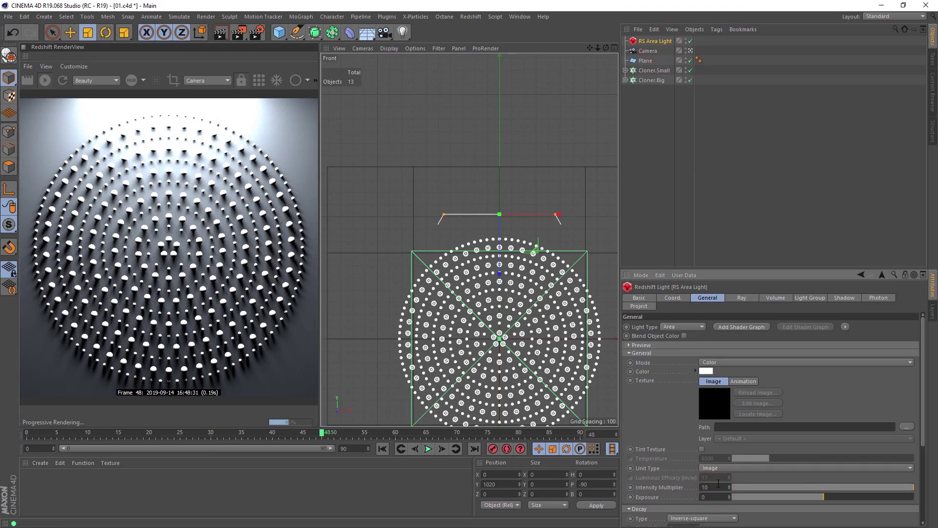
key(Return)
Move the area light along Z to -690, in front of the disc towards the camera.
scroll(499, 224, down, 2)
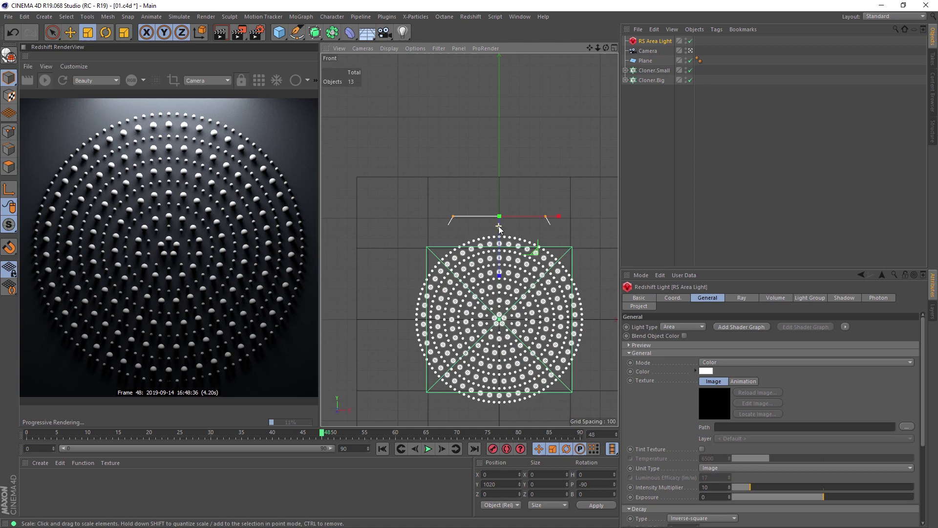
middle_click(501, 189)
key(e)
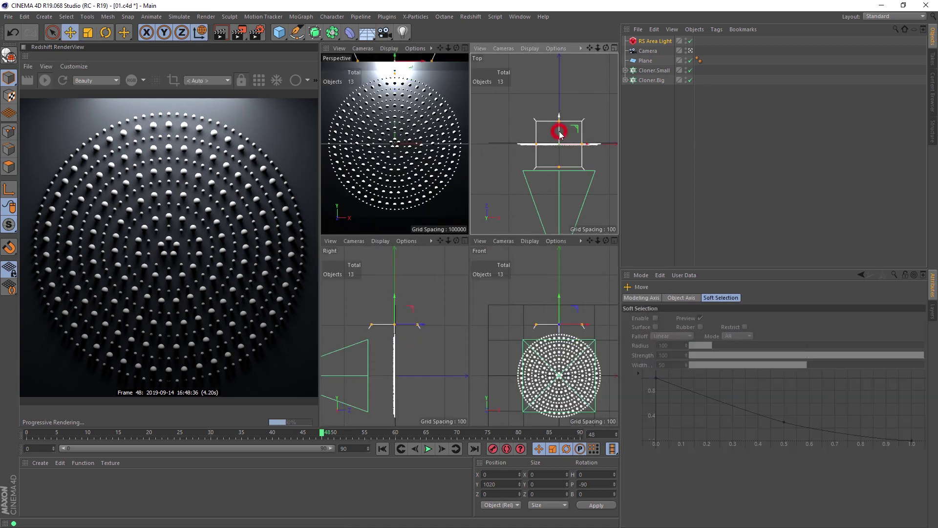
drag(559, 132, 562, 170)
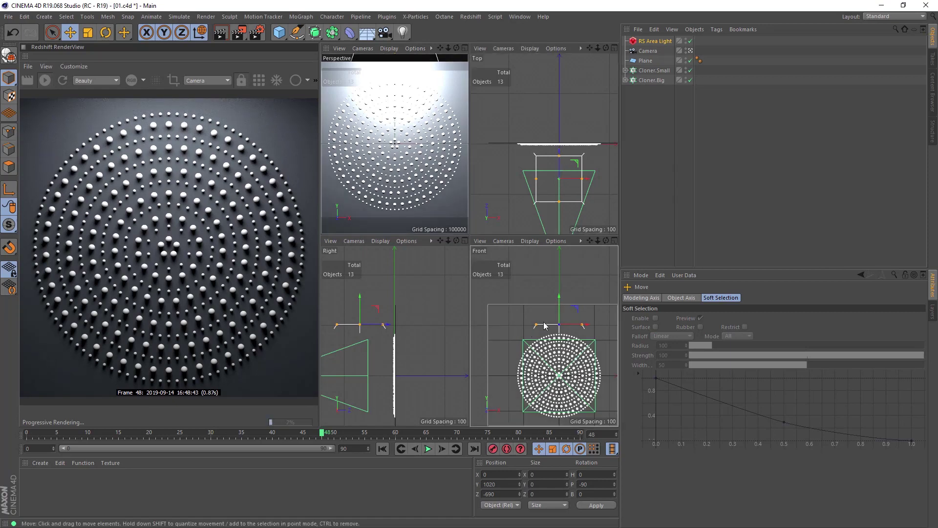
Duplicate the area light and place the copy below the disc at about -1995 on Y.
middle_click(496, 326)
scroll(484, 161, down, 3)
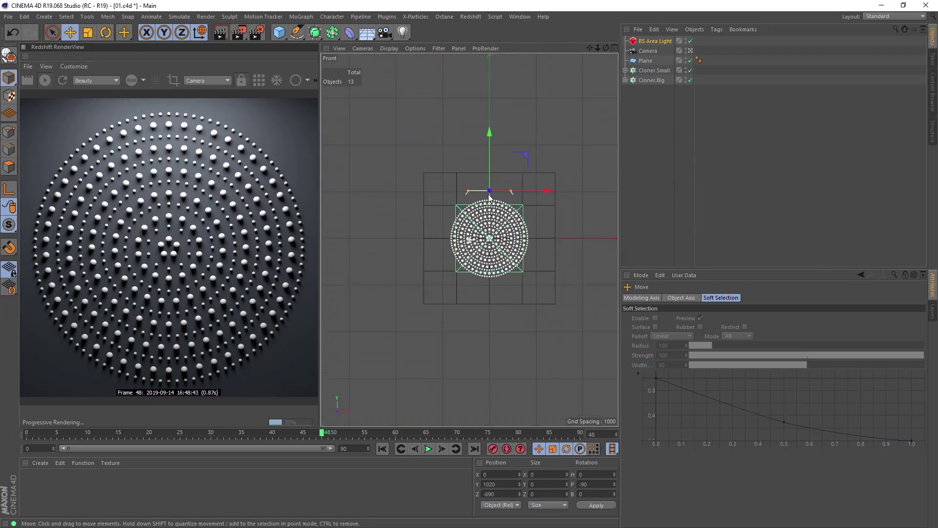
ctrl+drag(491, 152, 450, 372)
Rotate the lower area light to pitch 90° and bank 180° so it faces up, and enlarge it about three times.
key(r)
key(t)
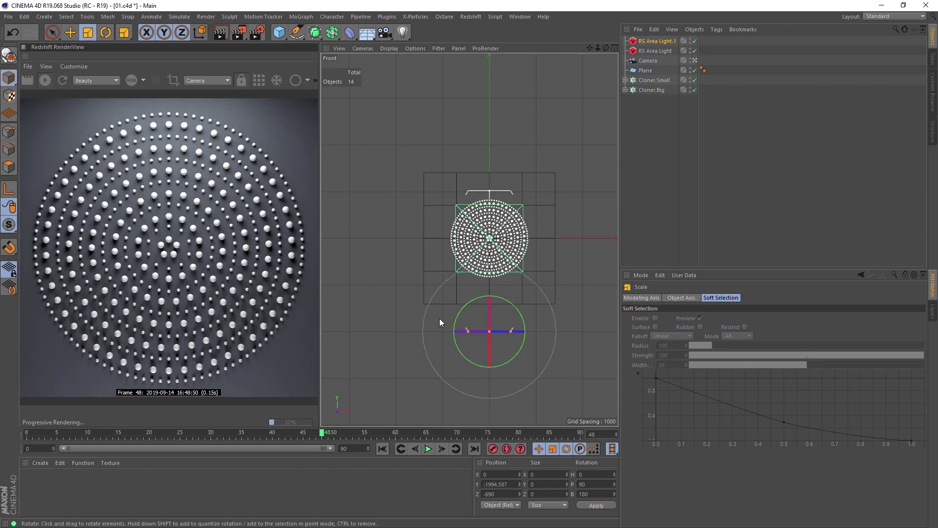
drag(404, 311, 531, 312)
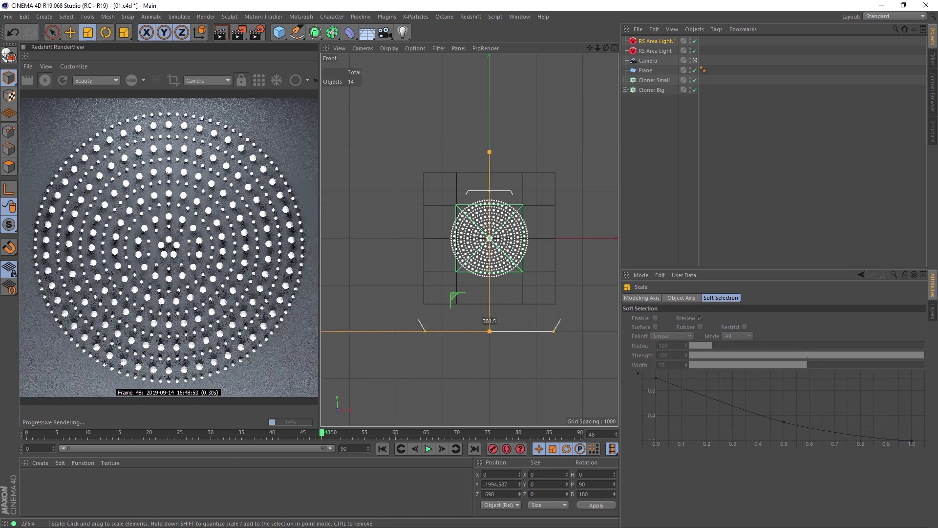
key(r)
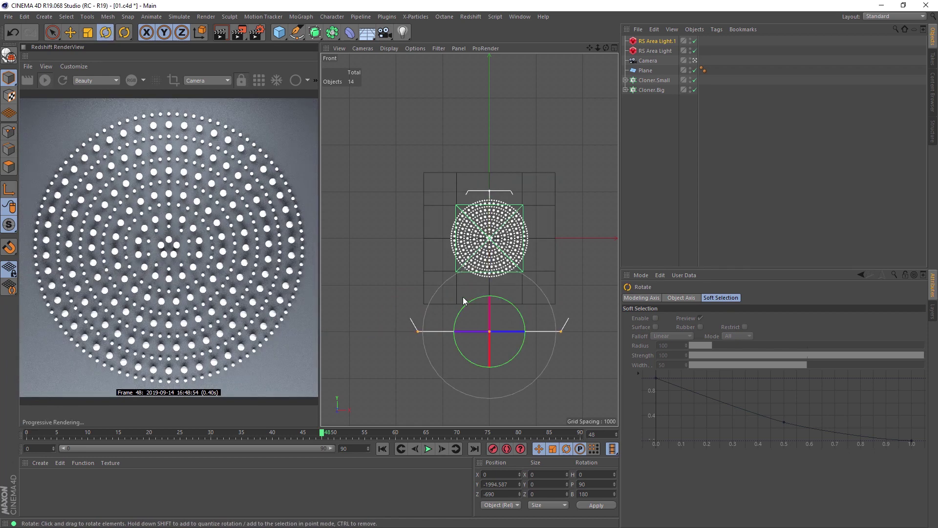
Set the lower area light's intensity multiplier to 1.
click(655, 41)
drag(715, 490, 686, 489)
text(1)
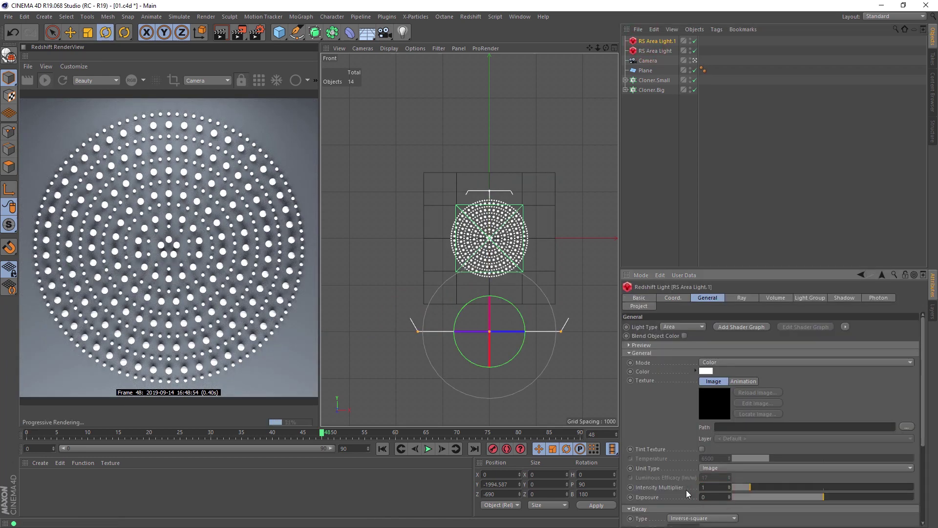
key(Return)
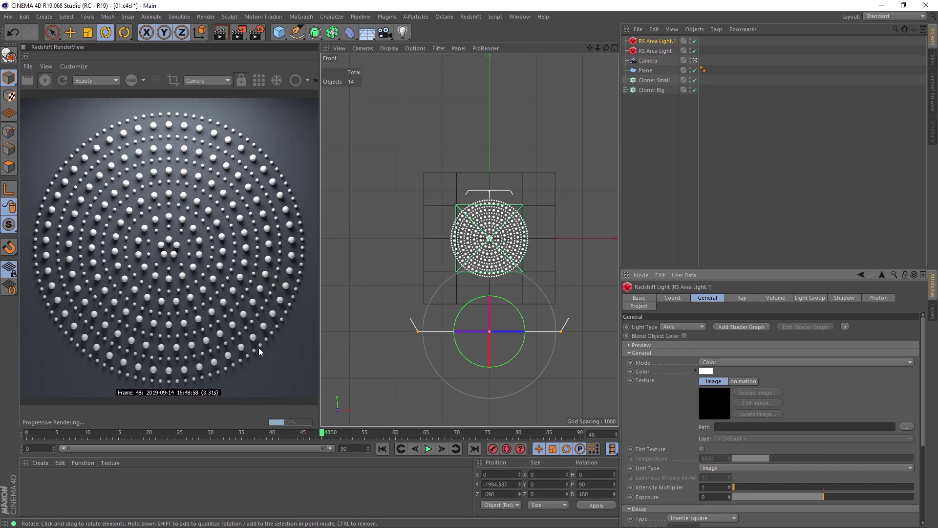
Rename the upper area light Top and the lower one Bottom, and move Top above Bottom in the object list.
click(656, 51)
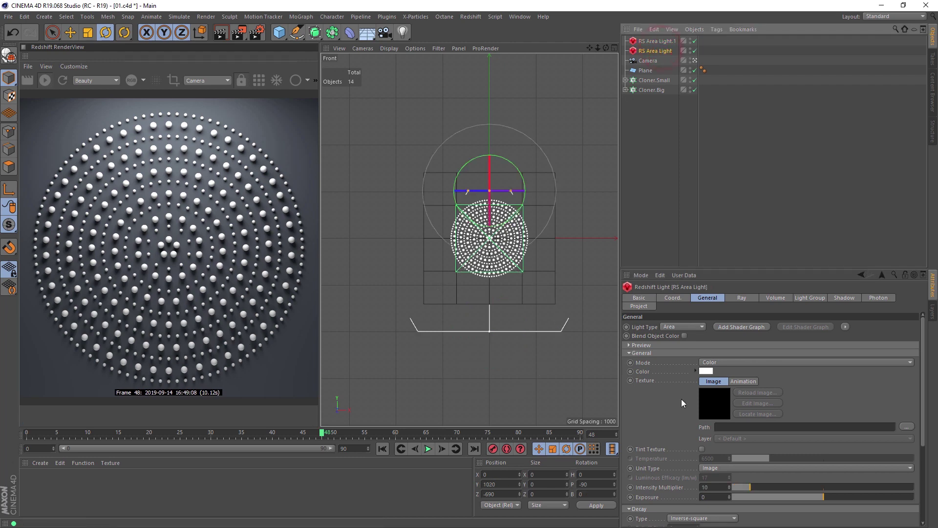
double_click(670, 52)
text(T)
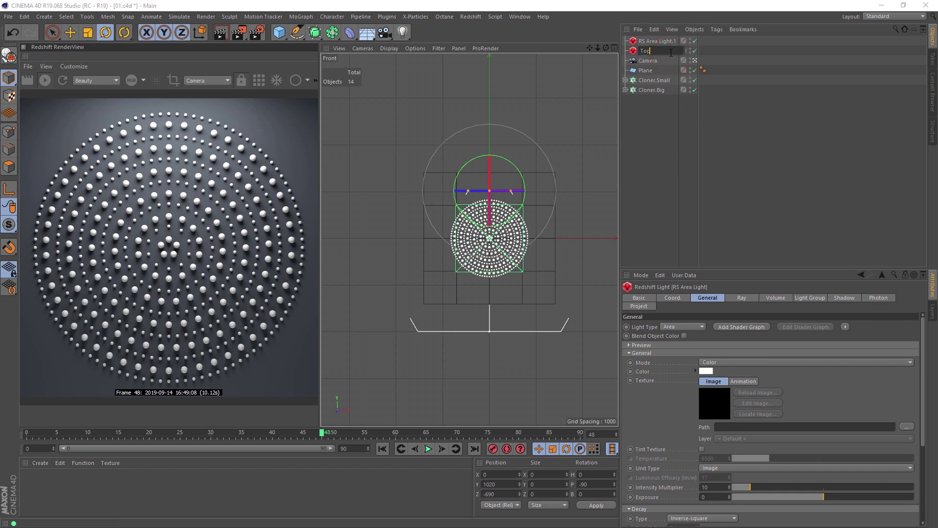
text(op)
key(Return)
double_click(664, 42)
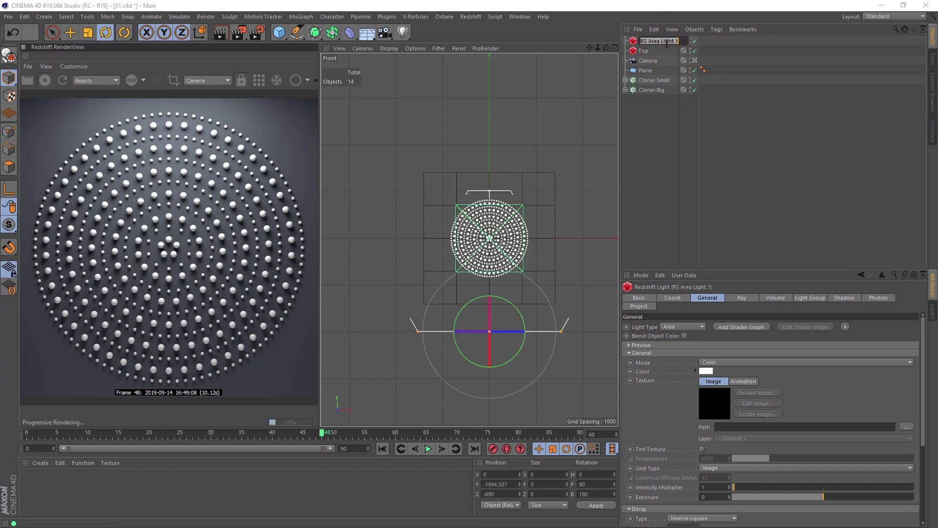
text(Bottom)
key(Return)
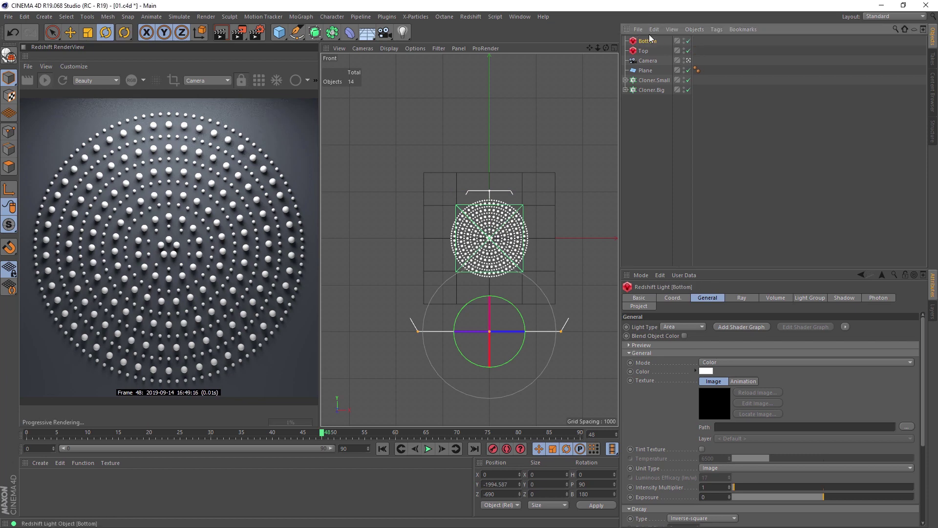
drag(643, 59, 644, 56)
Try intensity multipliers of 5 and 3 on the Top light, and set it to 4.
click(643, 41)
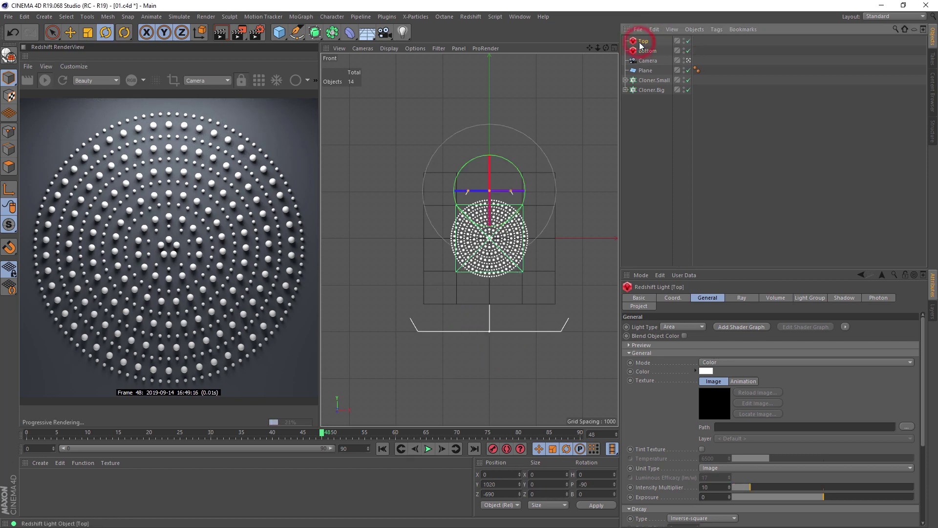
drag(717, 489, 656, 488)
text(5)
key(Return)
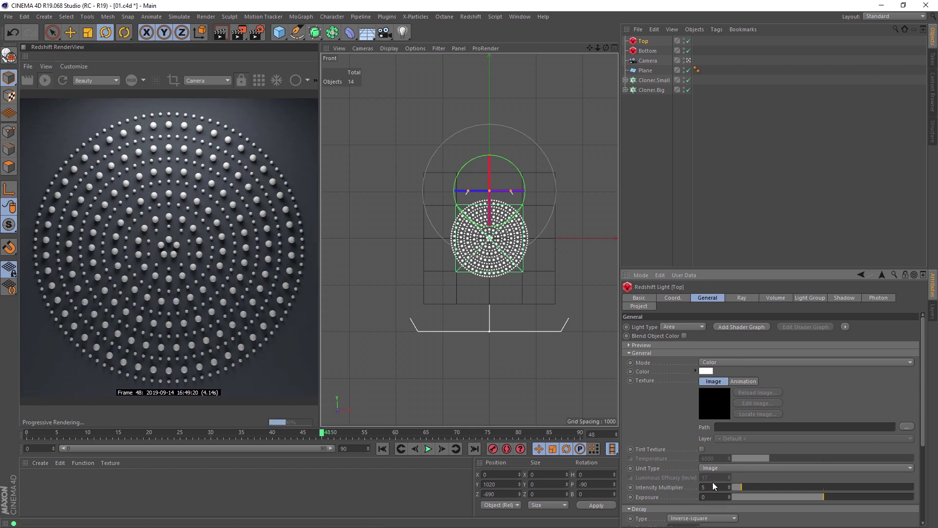
text(3)
key(Return)
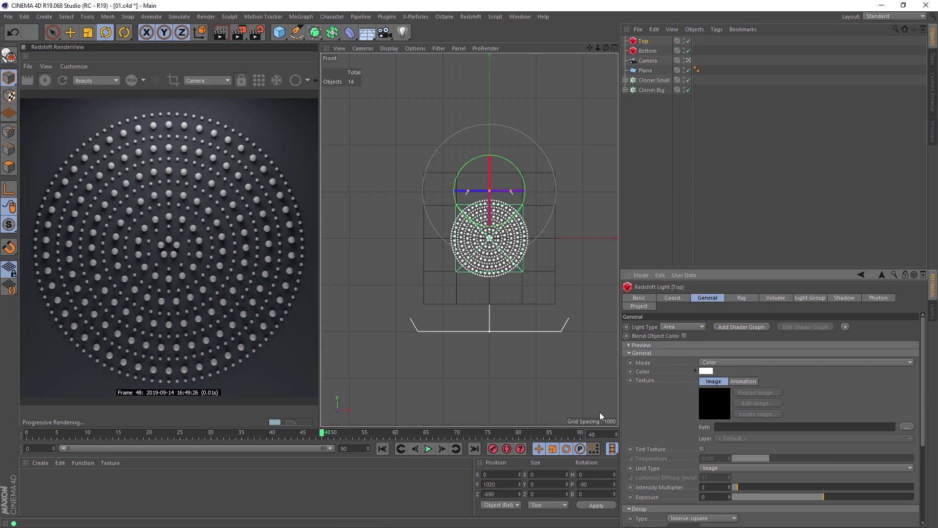
drag(714, 489, 682, 483)
text(4)
key(Return)
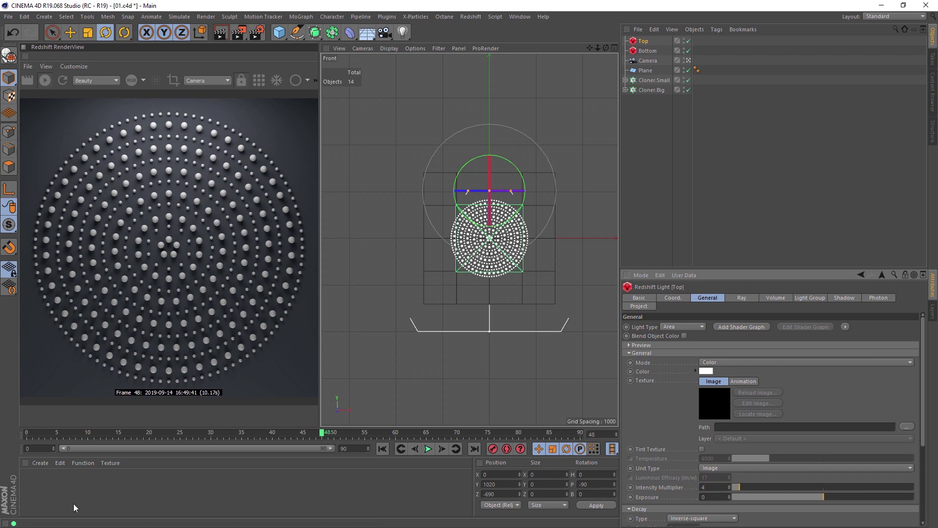
Create a Redshift material and set its preset to Gold.
click(48, 464)
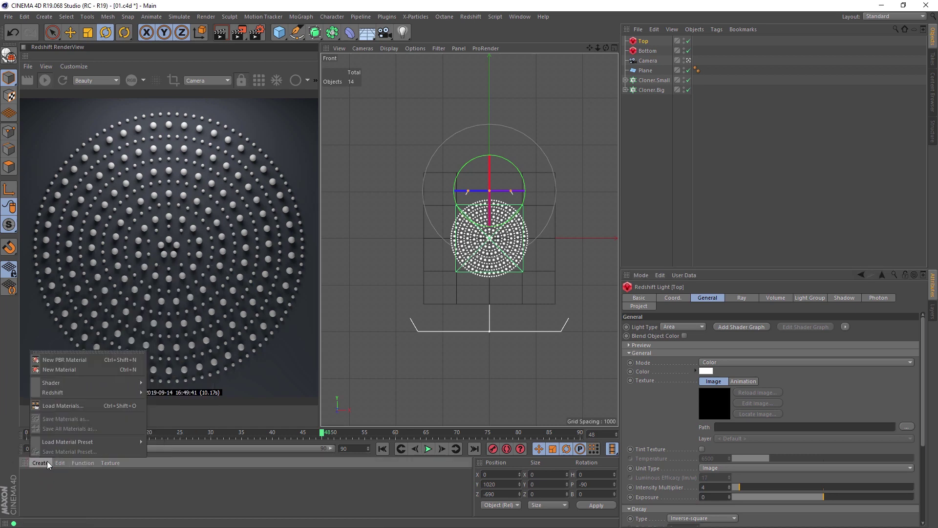
mouse_move(68, 393)
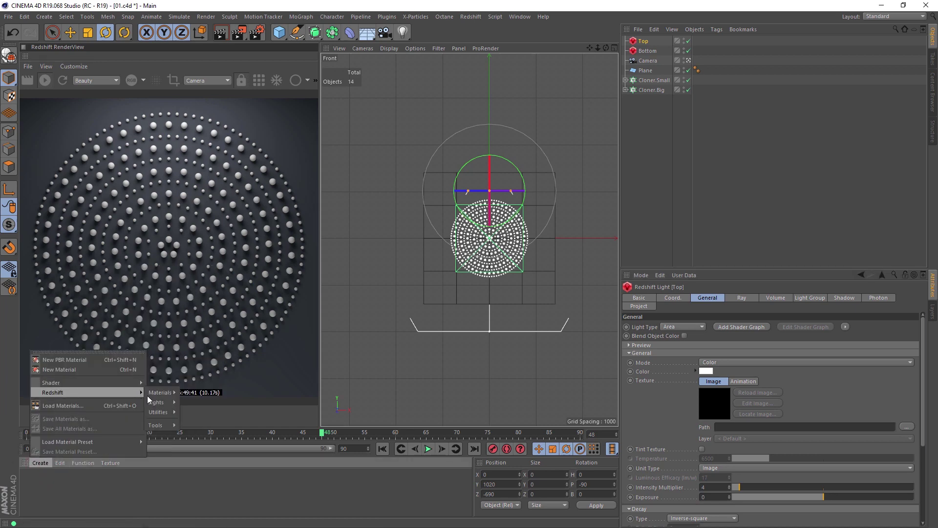
mouse_move(152, 392)
click(190, 397)
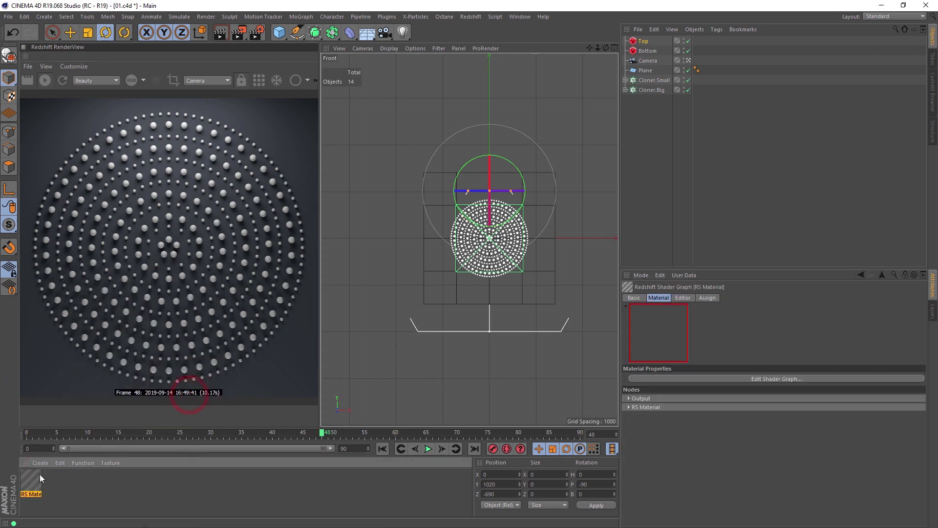
click(643, 407)
click(670, 446)
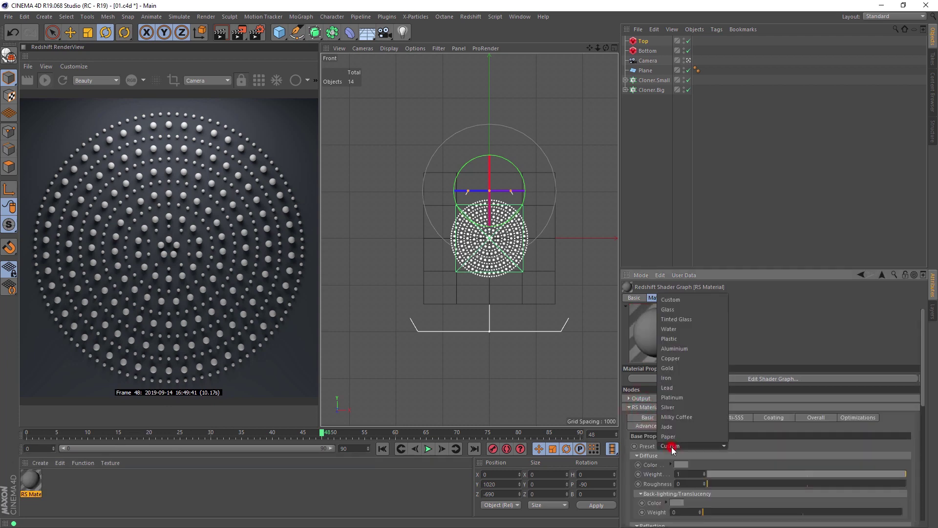
click(689, 371)
Apply the gold material to both the Cloner.Small and Cloner.Big objects.
drag(31, 480, 654, 80)
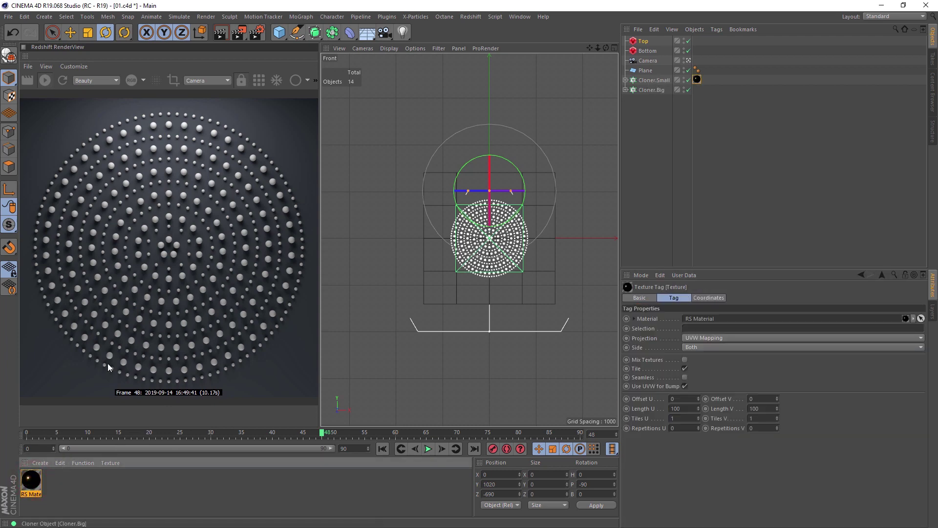
drag(36, 476, 662, 90)
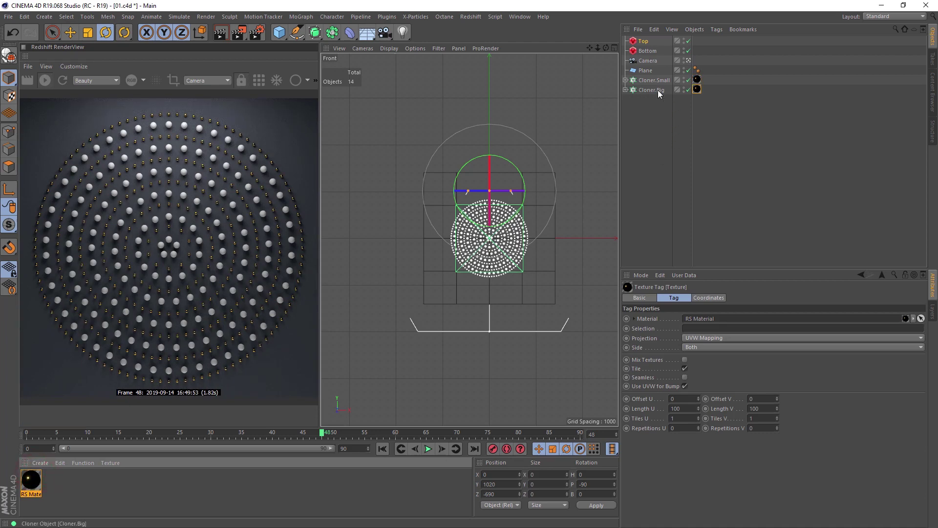
Raise the gold material's reflection roughness to about 0.24 in its shader graph and close the graph.
double_click(30, 480)
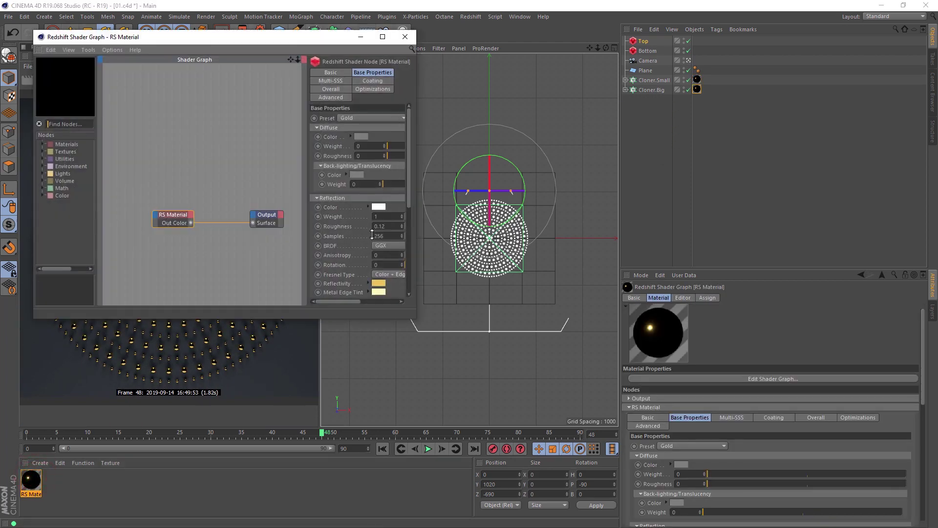
drag(416, 222, 495, 217)
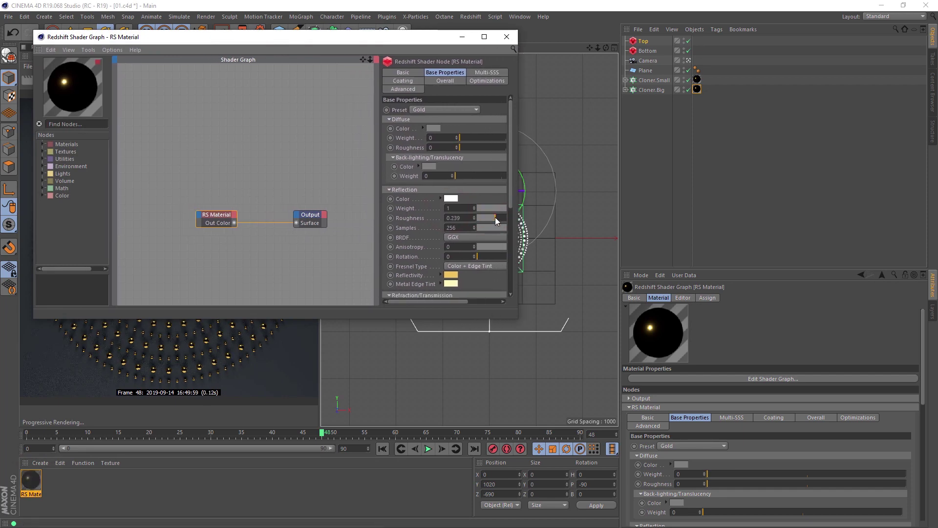
click(506, 37)
Create a second Redshift material with a dark green diffuse color of H 114, S 90, V 36.
click(40, 463)
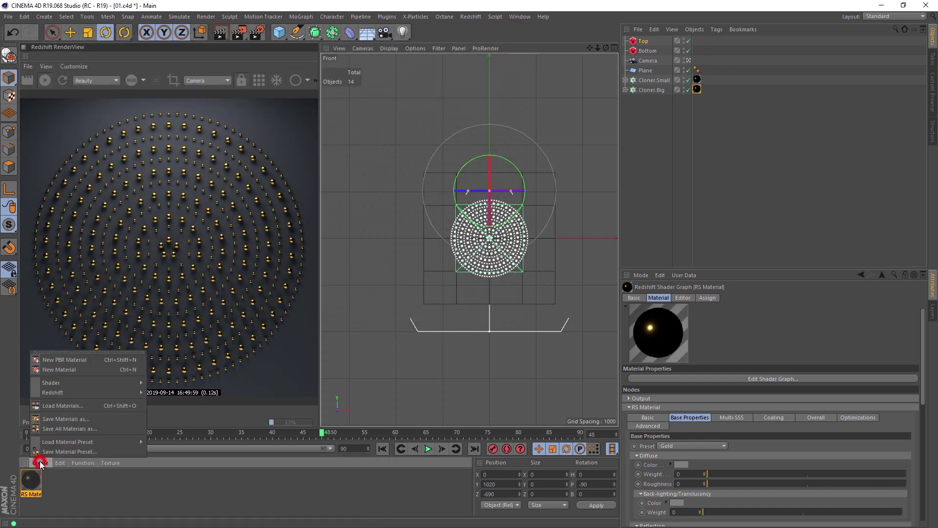
mouse_move(59, 463)
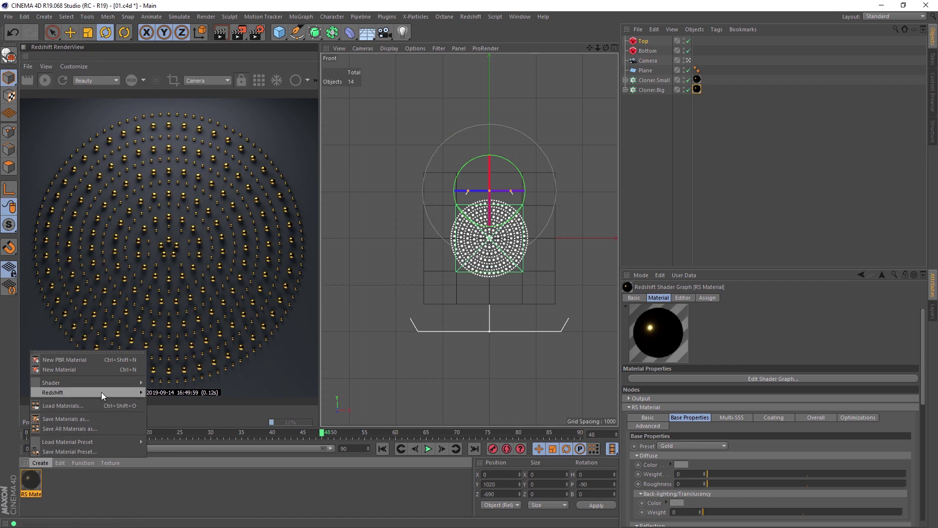
mouse_move(103, 392)
mouse_move(149, 393)
click(194, 392)
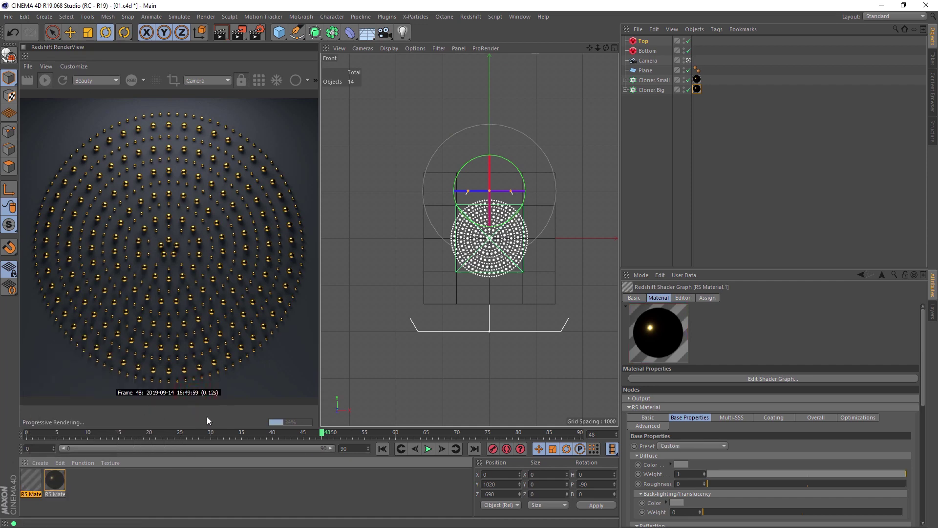
click(681, 464)
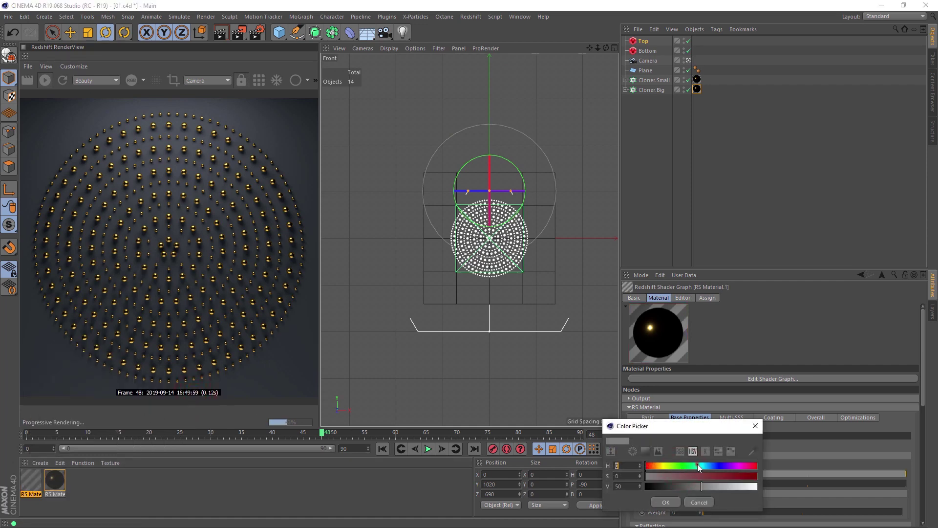
drag(723, 475, 691, 487)
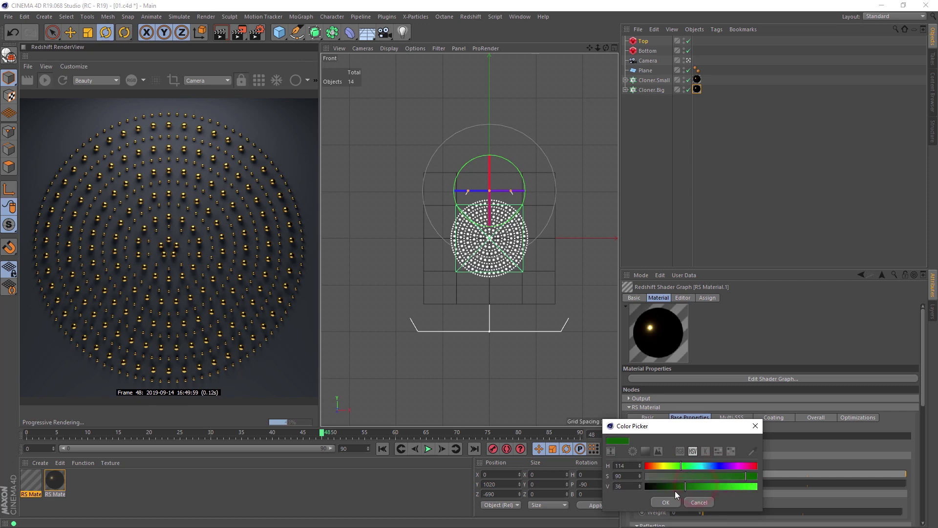
click(668, 499)
Raise the green material's reflection roughness and apply the material to the backdrop Plane.
drag(924, 386, 827, 448)
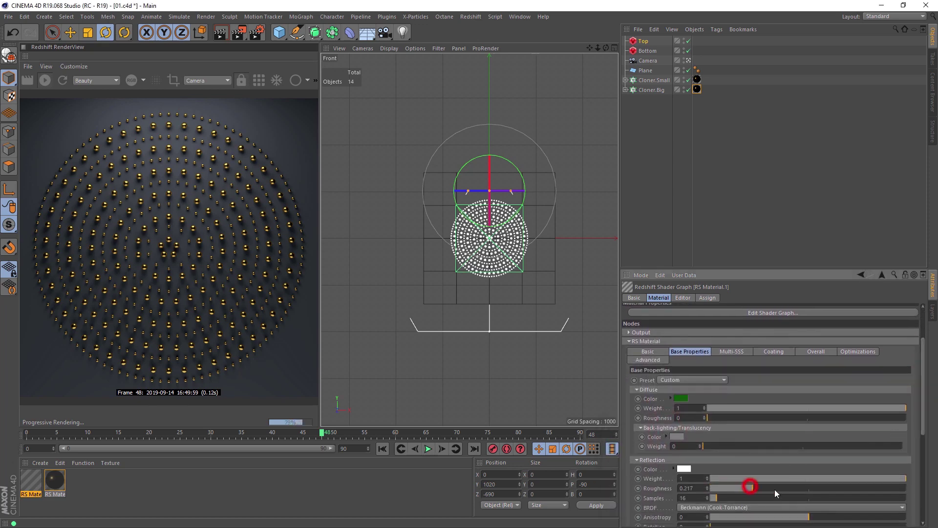
drag(775, 490, 807, 488)
drag(19, 481, 645, 71)
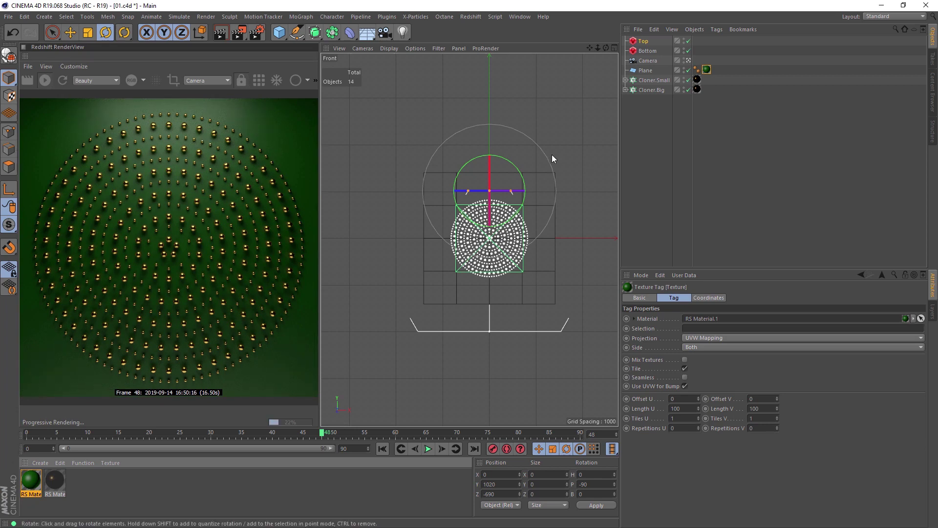
Enlarge the Top area light to about four and a half times its size so it spans beyond the disc.
click(645, 50)
click(644, 42)
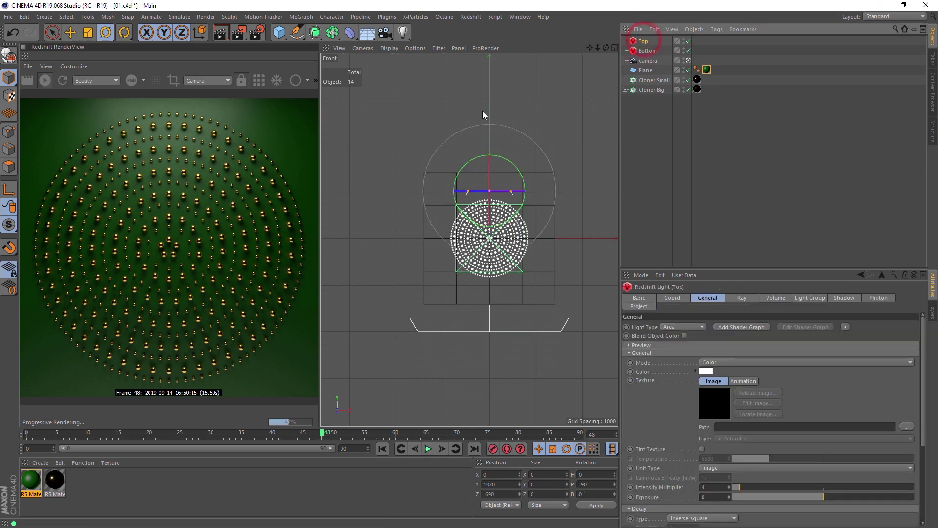
key(t)
drag(473, 100, 659, 109)
key(r)
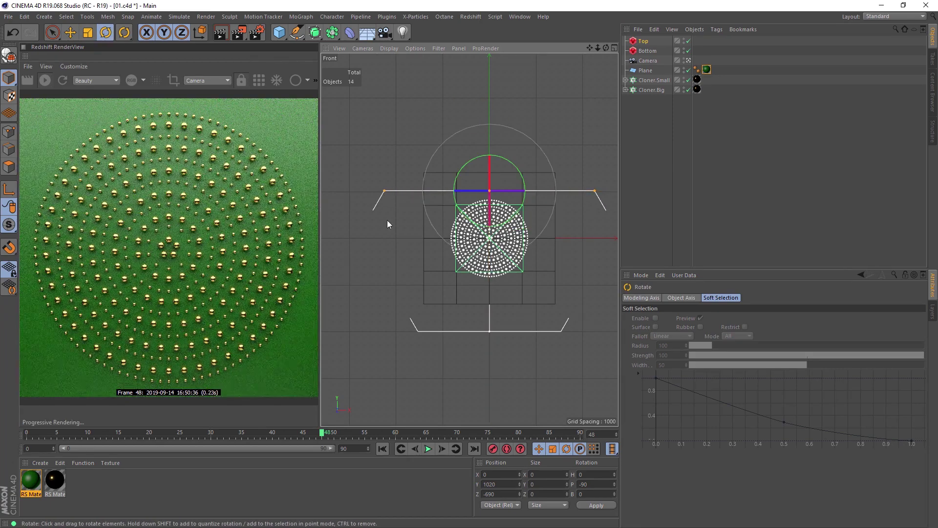
Shrink the Bottom area light to about 60% of its size.
click(647, 50)
key(t)
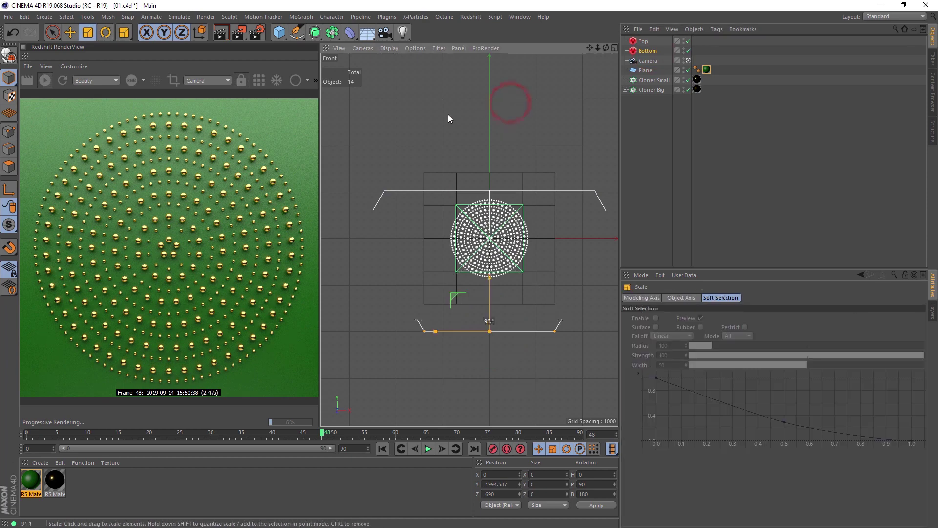
drag(448, 114, 324, 136)
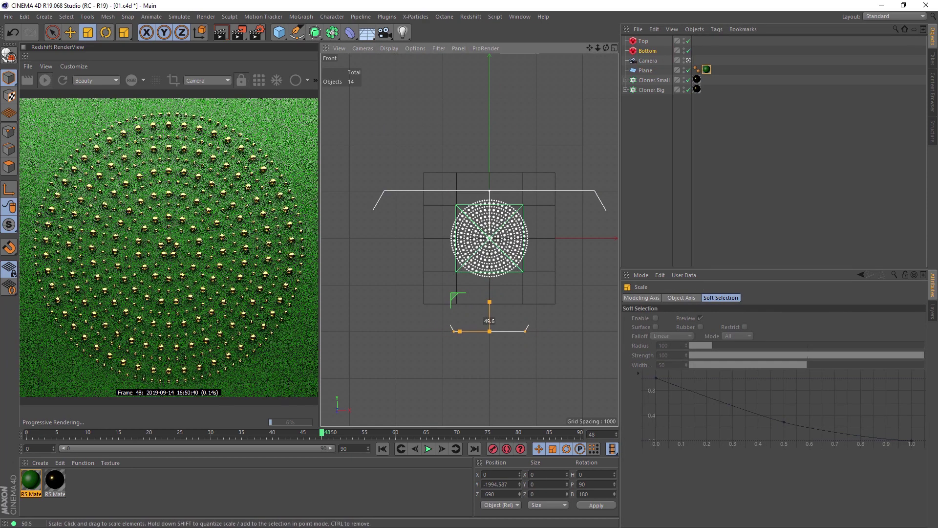
drag(354, 181, 354, 180)
key(r)
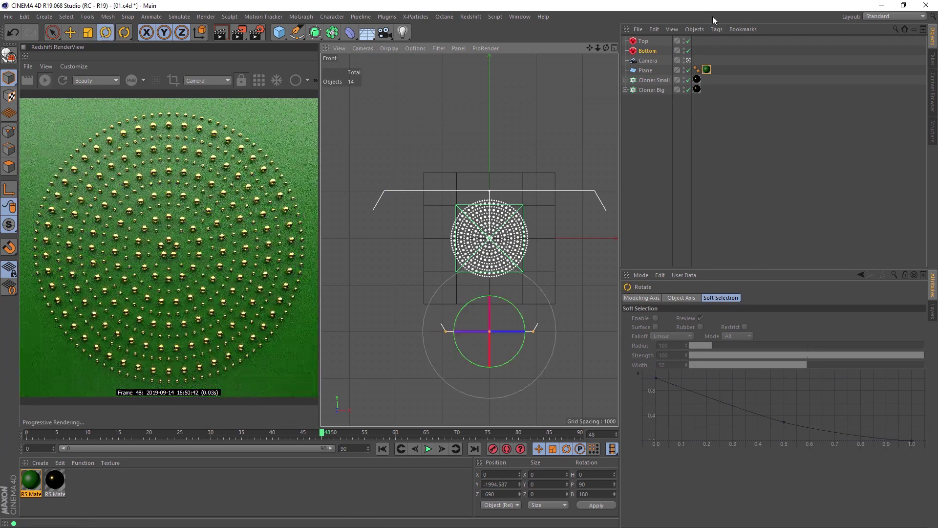
Set the Top light's intensity multiplier to 2.
click(643, 41)
double_click(714, 486)
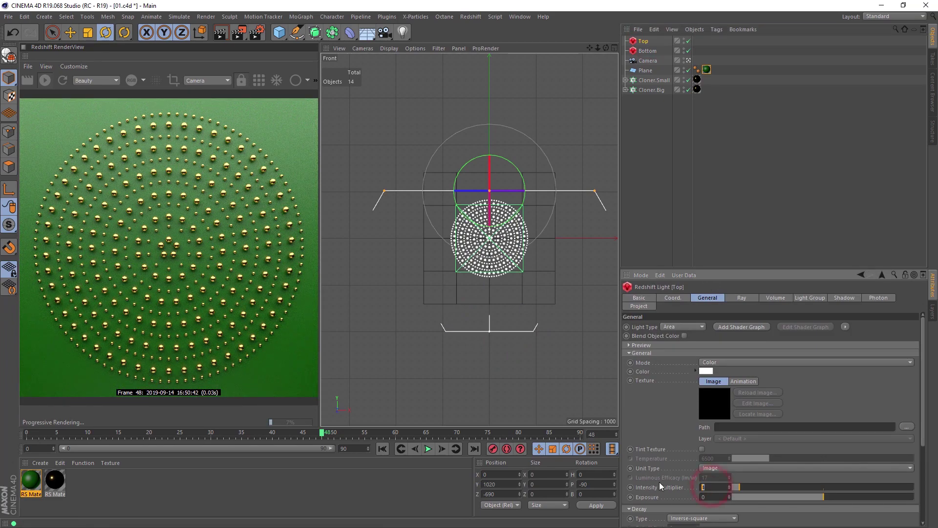
text(2)
key(Return)
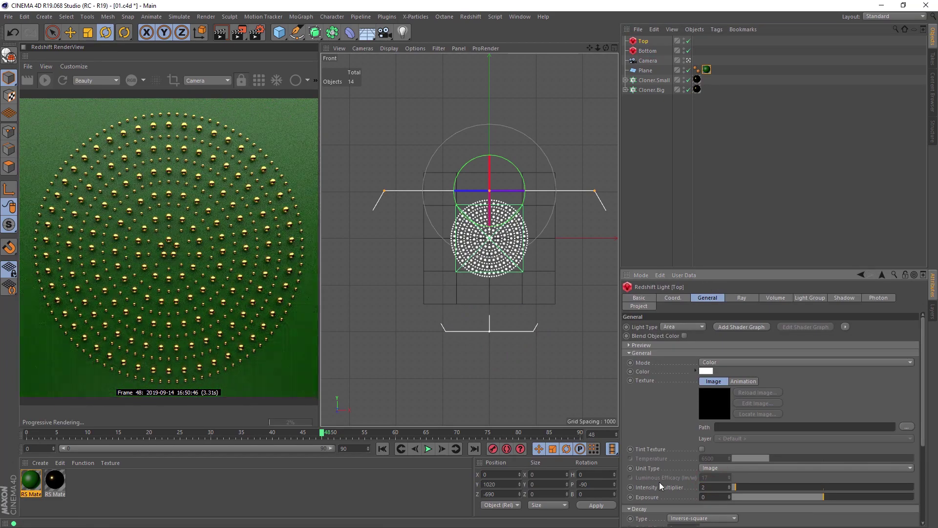
Set the Bottom light's intensity multiplier to 0.5.
click(644, 51)
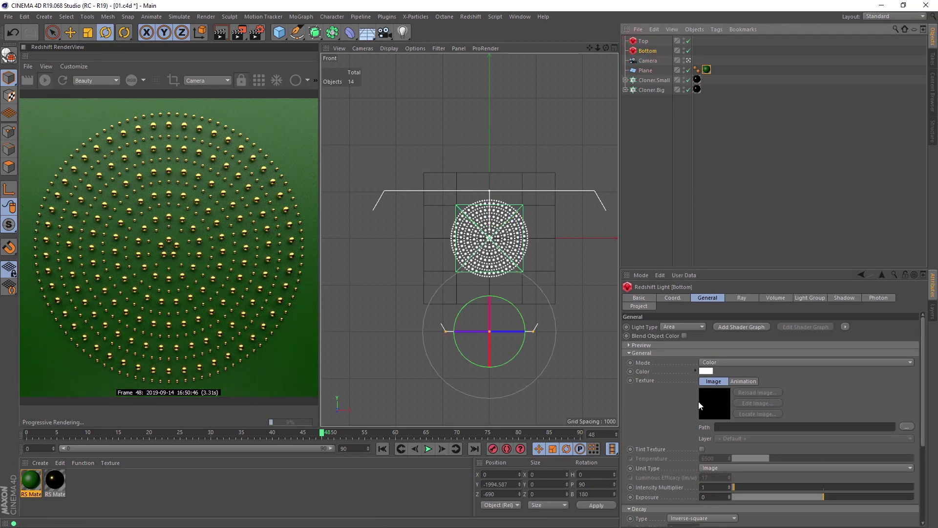
double_click(713, 487)
text(0.5)
key(Return)
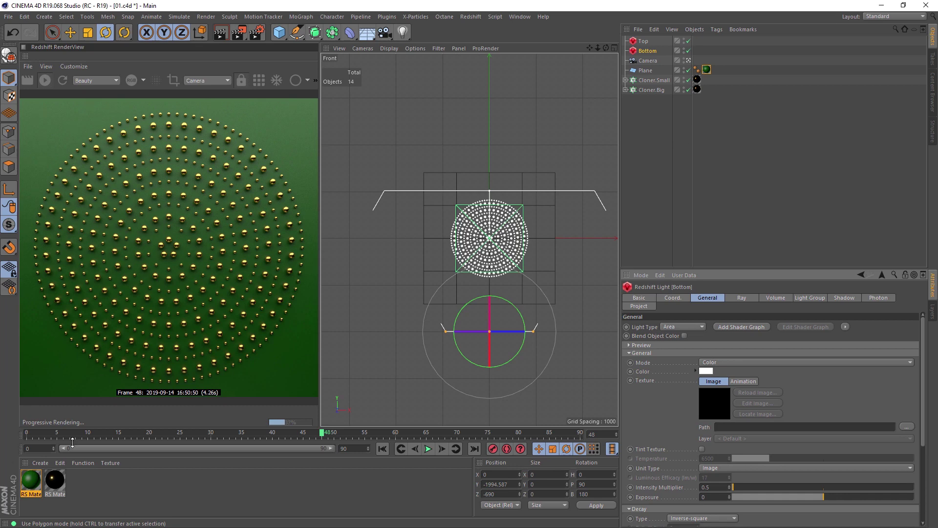
Duplicate the gold material and set the copy's preset to Glass.
click(61, 491)
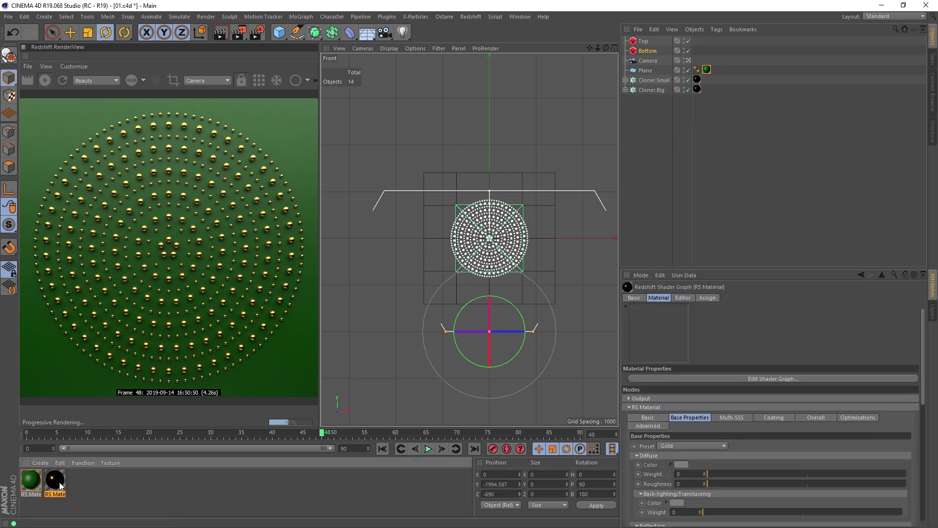
ctrl+drag(59, 484, 80, 484)
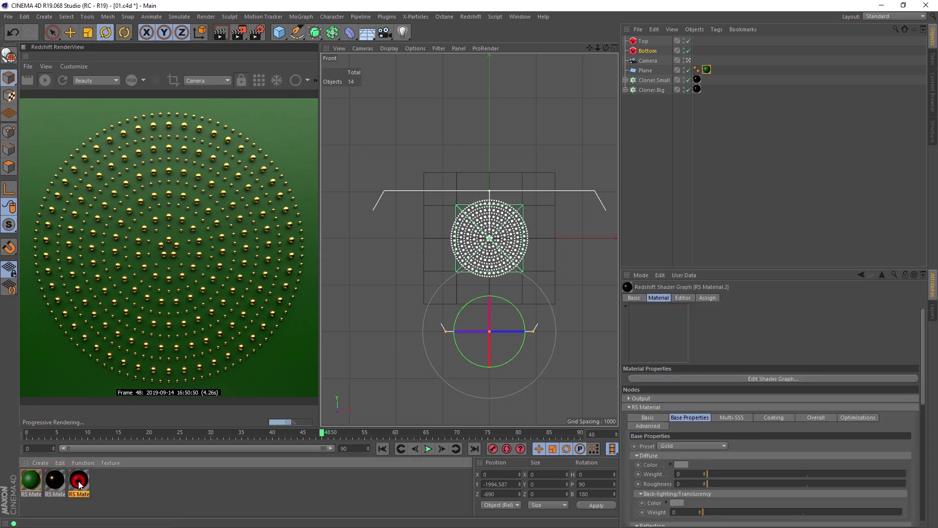
click(672, 447)
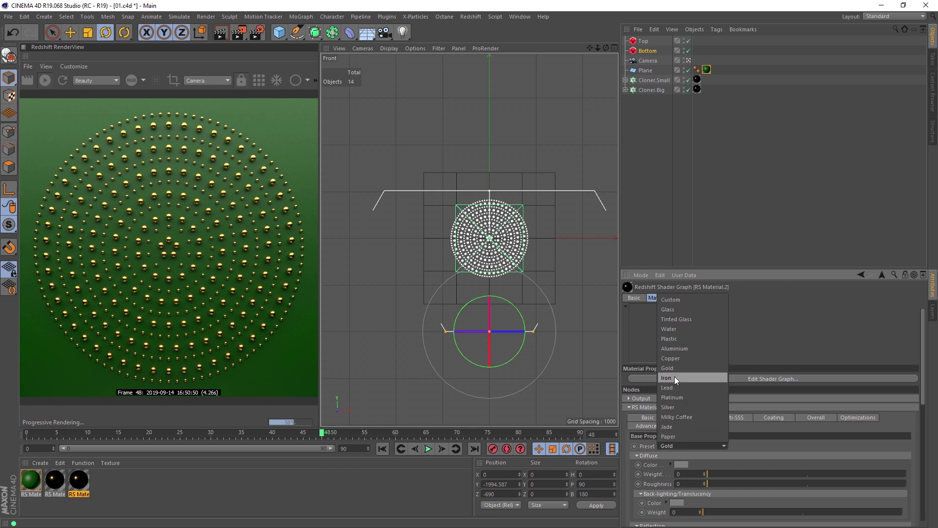
click(685, 312)
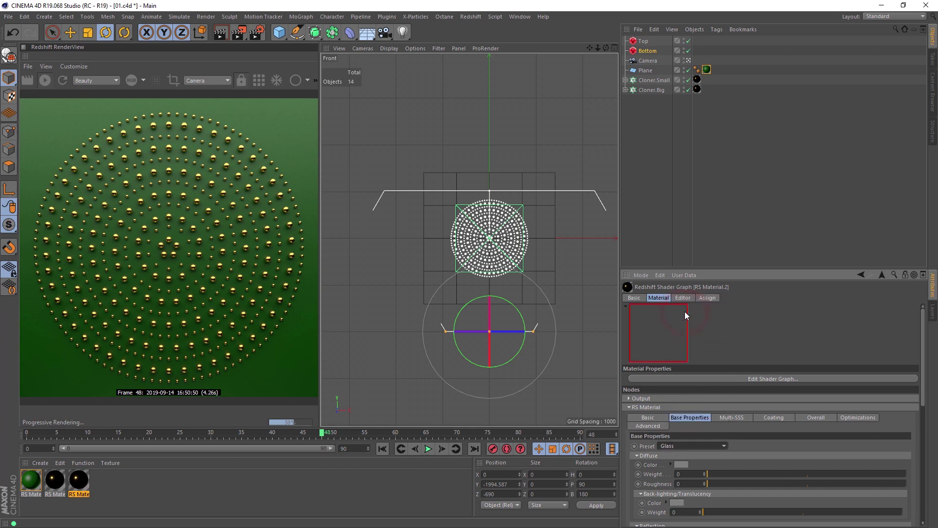
Expand Cloner.Big and duplicate the spheres inside its inner and outter cloners.
click(626, 90)
click(630, 110)
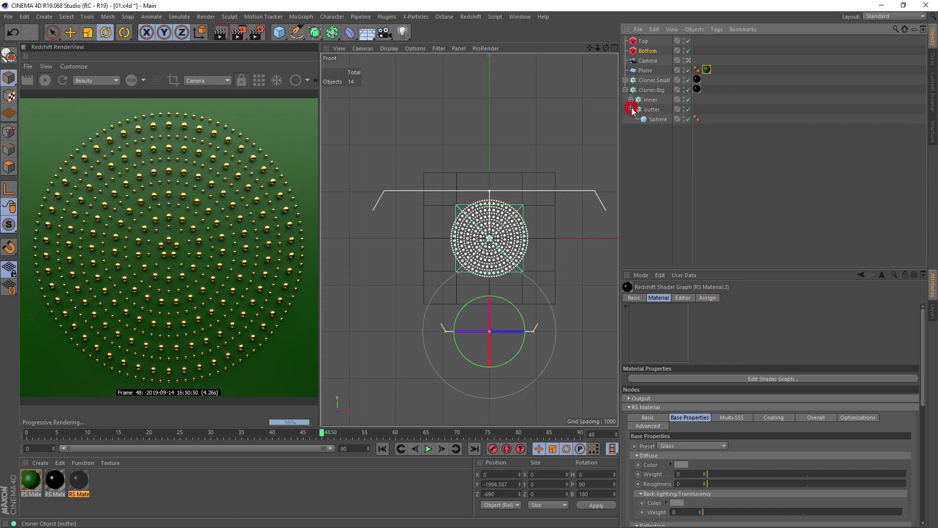
click(630, 99)
click(658, 110)
ctrl+drag(655, 101, 654, 130)
Delete the surplus sphere copies from the outter cloner so only its original sphere remains.
click(117, 484)
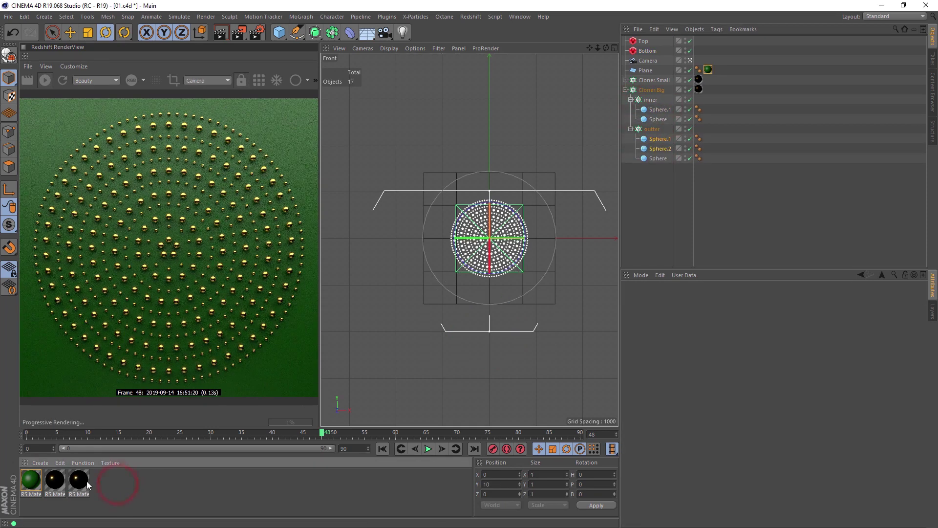
mouse_move(83, 480)
mouse_down()
mouse_move(637, 135)
mouse_move(658, 142)
mouse_move(83, 450)
mouse_move(70, 481)
mouse_up()
click(657, 177)
key(ctrl+z)
key(Delete)
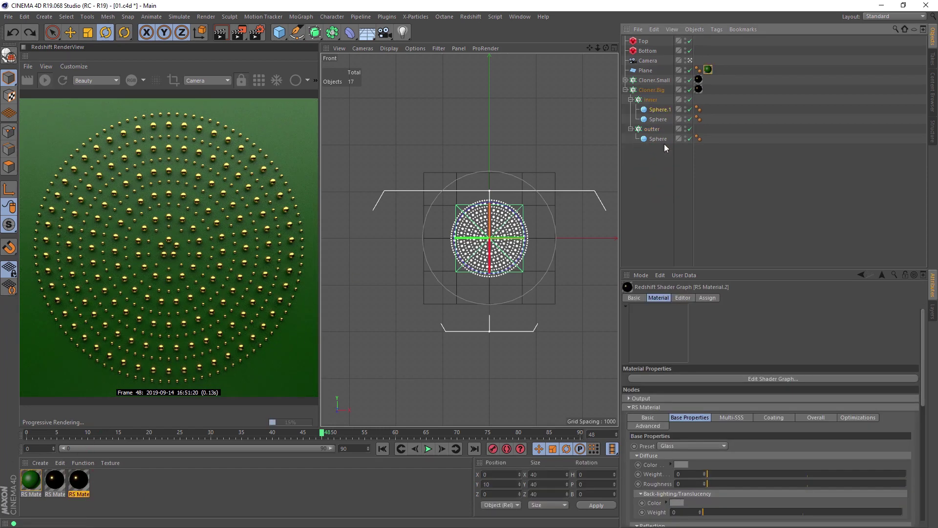
Duplicate the outter cloner's sphere and assign the glass material to Sphere.1 in both the outter and inner cloners.
click(664, 140)
ctrl+drag(661, 138, 659, 140)
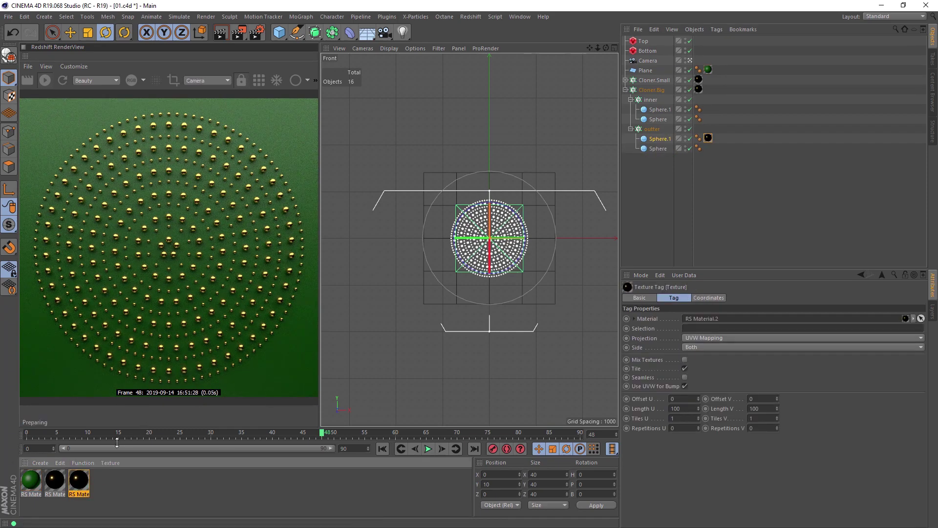
drag(81, 478, 664, 109)
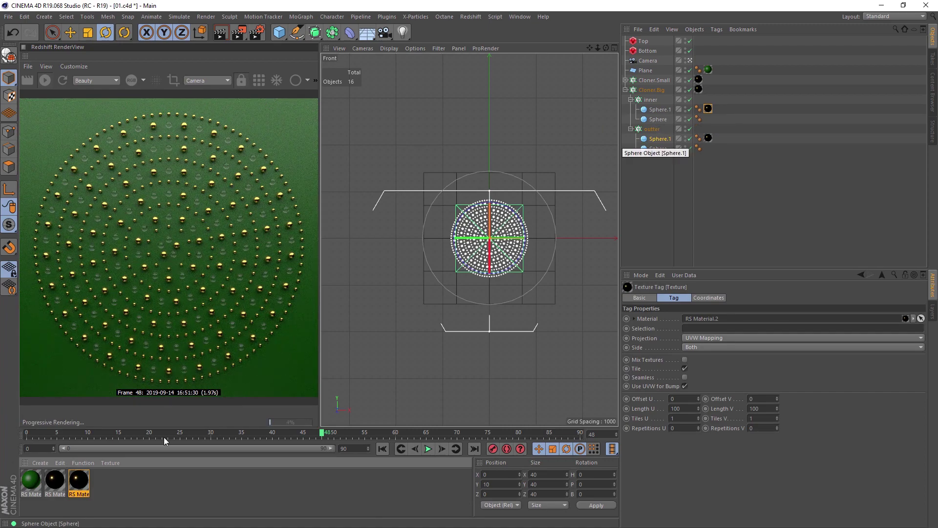
Raise the glass material's reflection roughness to about 0.441 in its shader graph and close the graph.
double_click(79, 480)
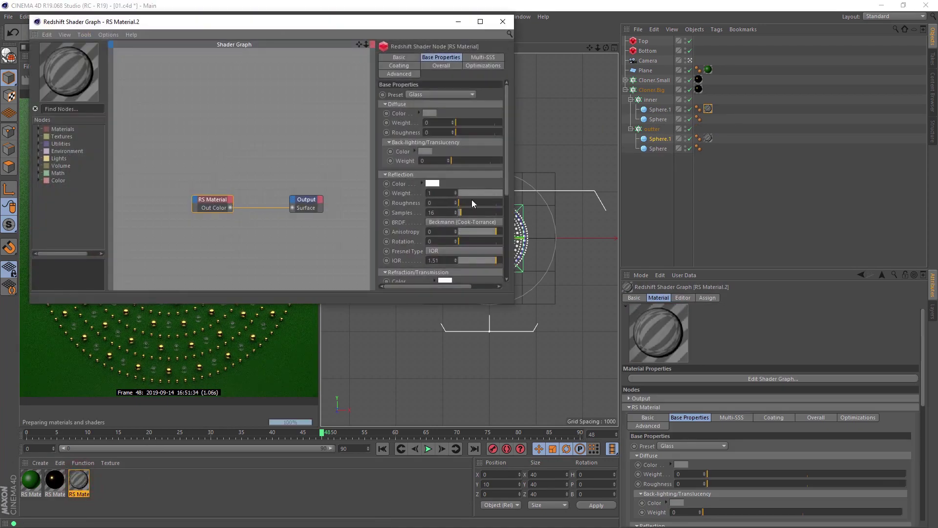
drag(471, 200, 491, 200)
drag(230, 22, 496, 78)
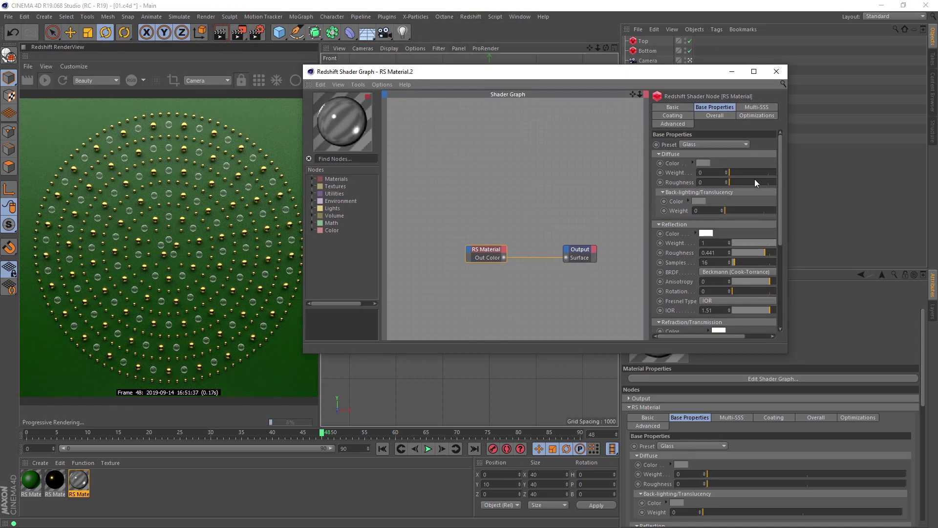
drag(778, 175, 785, 259)
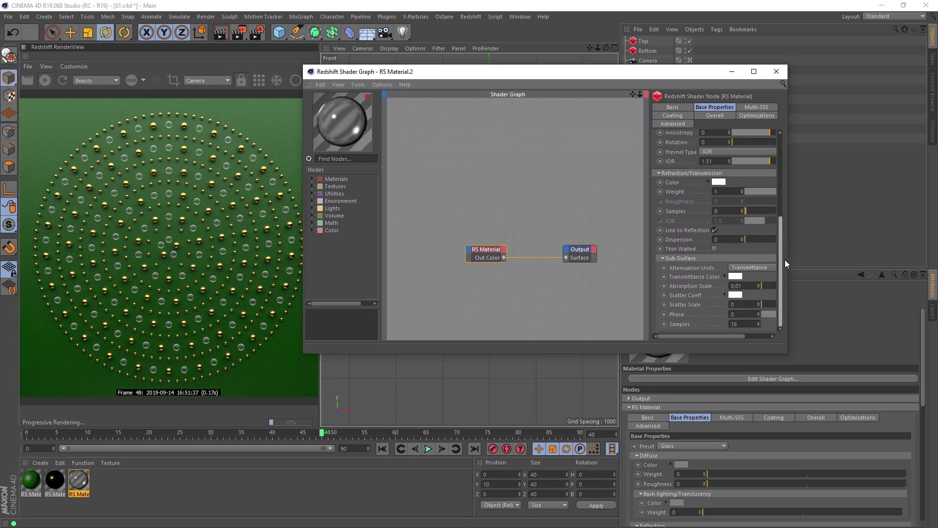
click(777, 72)
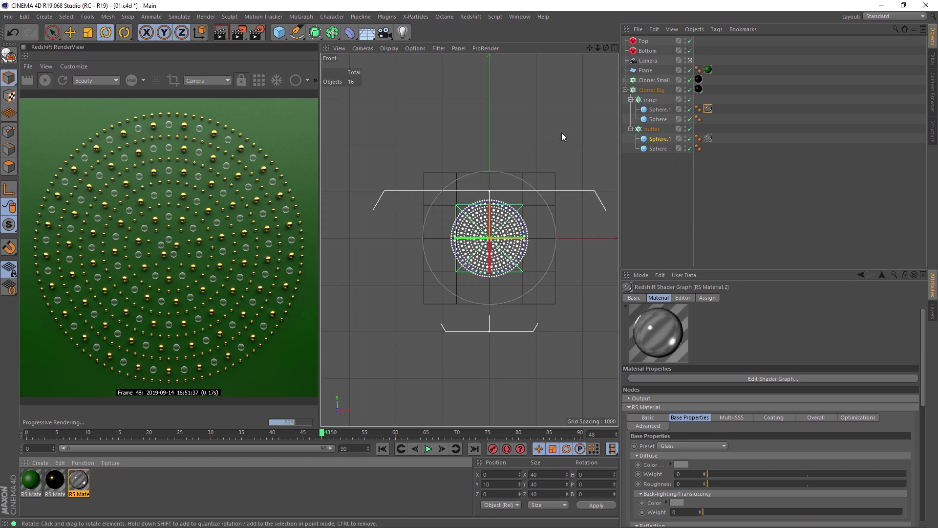
Set the inner cloner's count to 6.
click(650, 100)
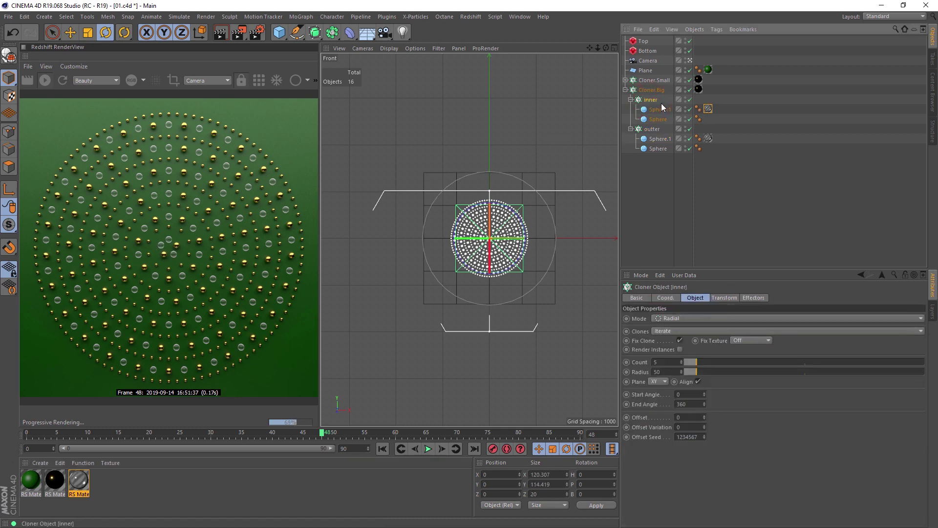
click(681, 360)
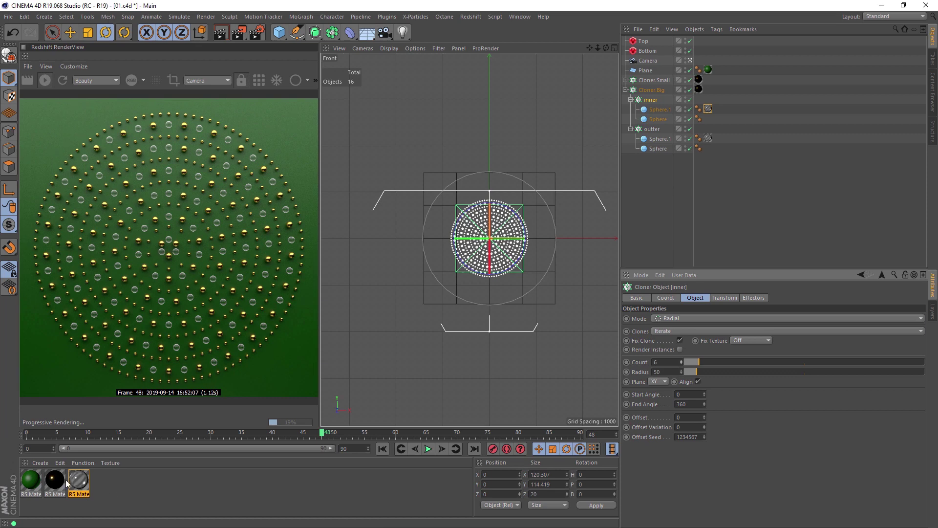
Duplicate the gold material and set the new copy's preset to Plastic.
ctrl+drag(55, 480, 108, 482)
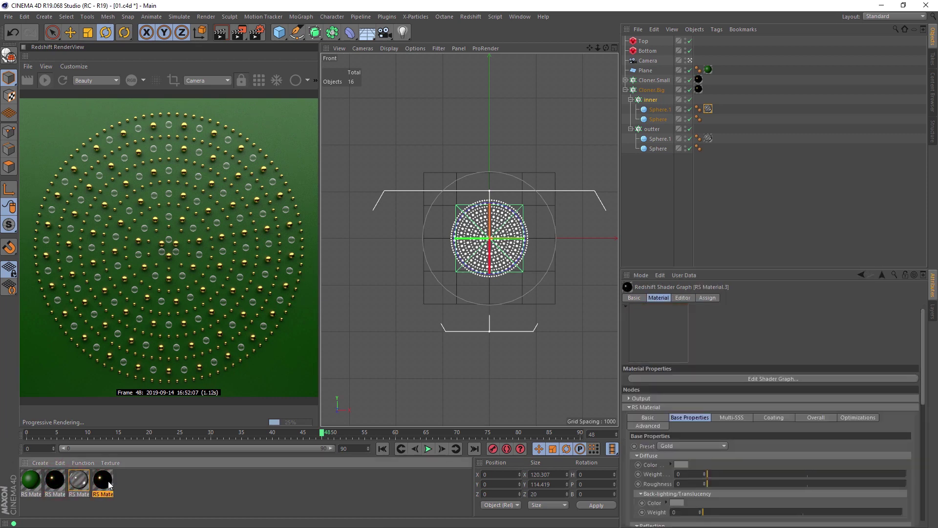
click(684, 445)
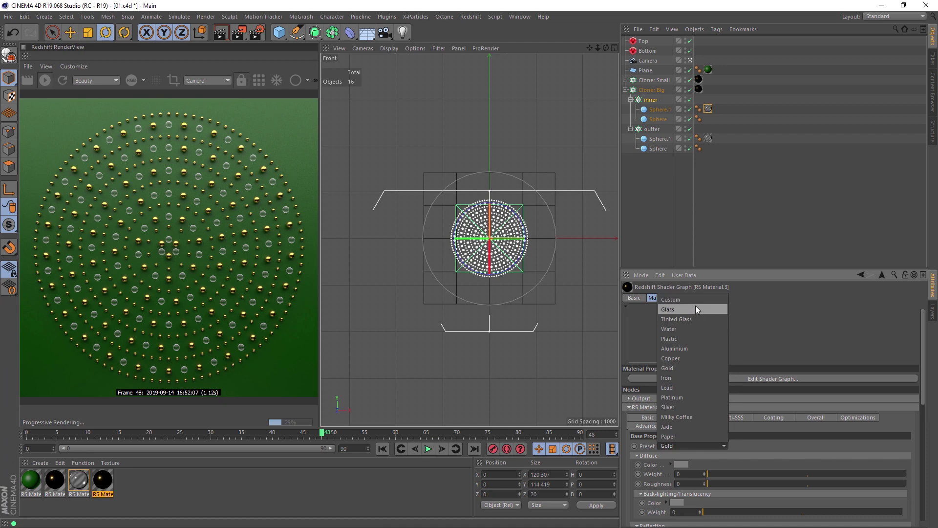
click(688, 338)
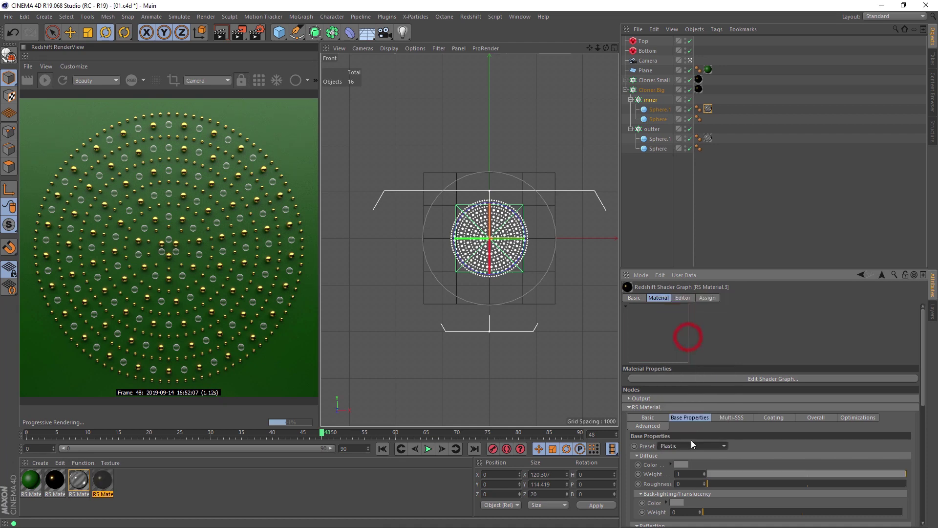
Give the plastic material a dark blue diffuse color (H 200, S 85, V 32) and assign it to Cloner.Small.
click(683, 465)
drag(693, 482, 683, 483)
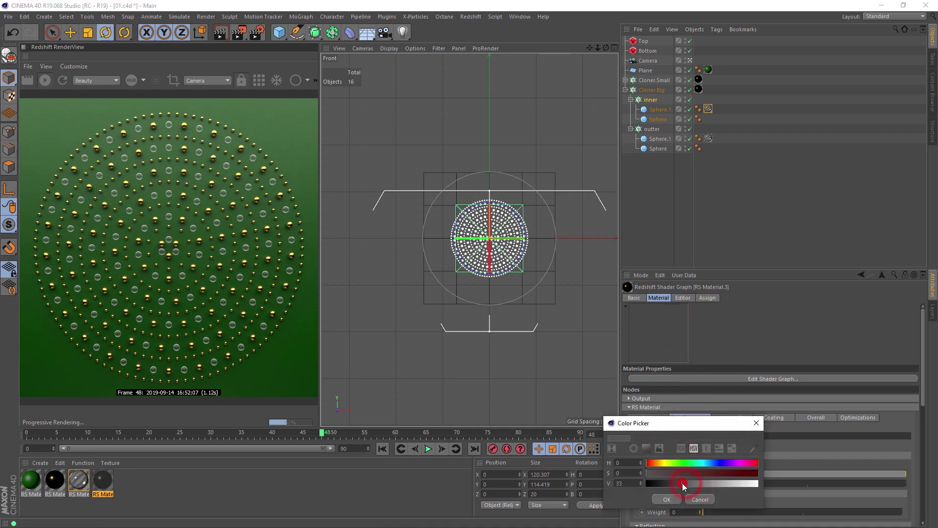
click(709, 464)
click(717, 472)
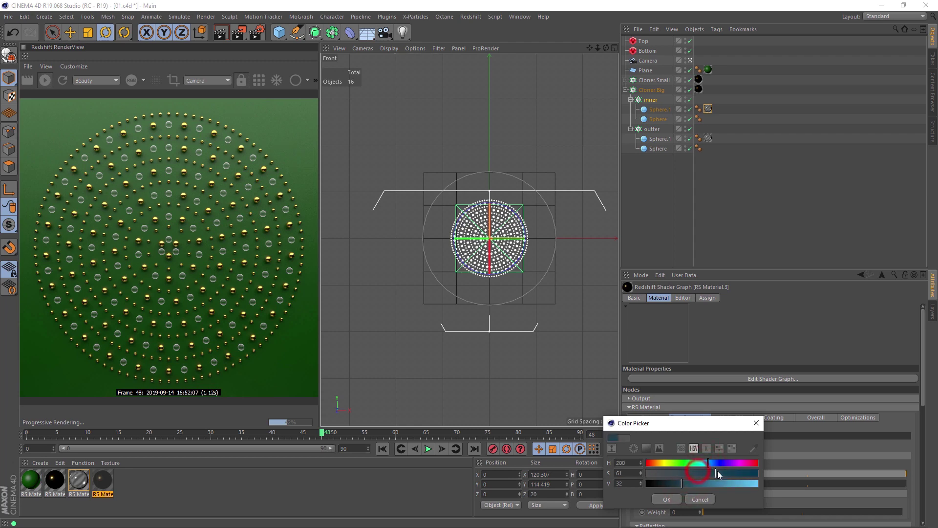
click(668, 499)
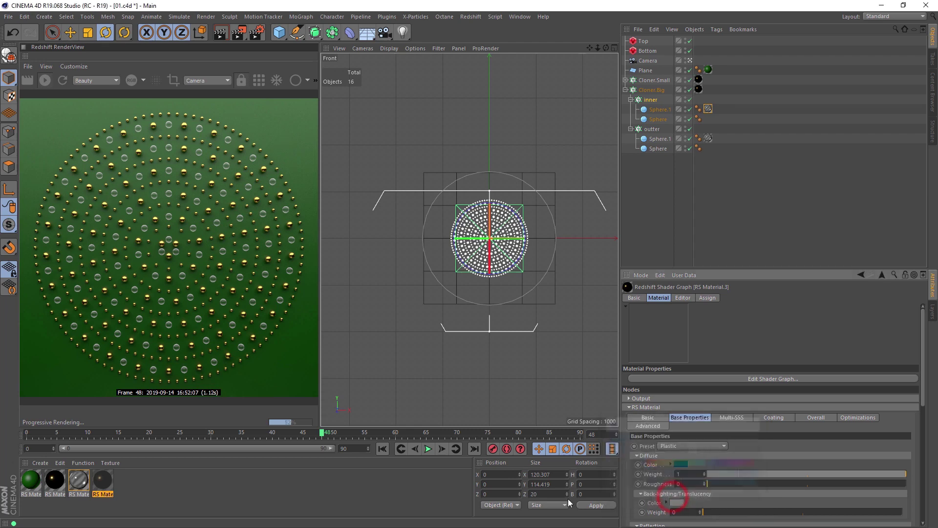
click(112, 481)
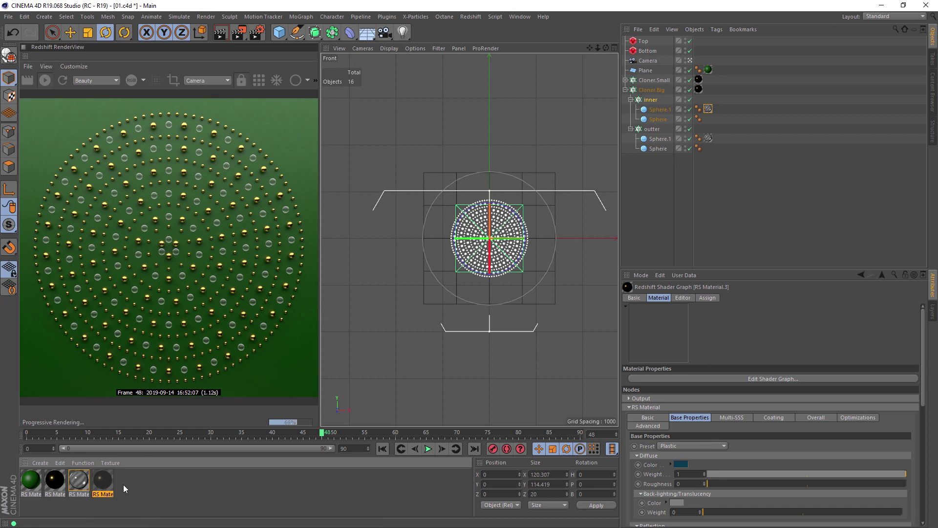
drag(103, 484, 699, 79)
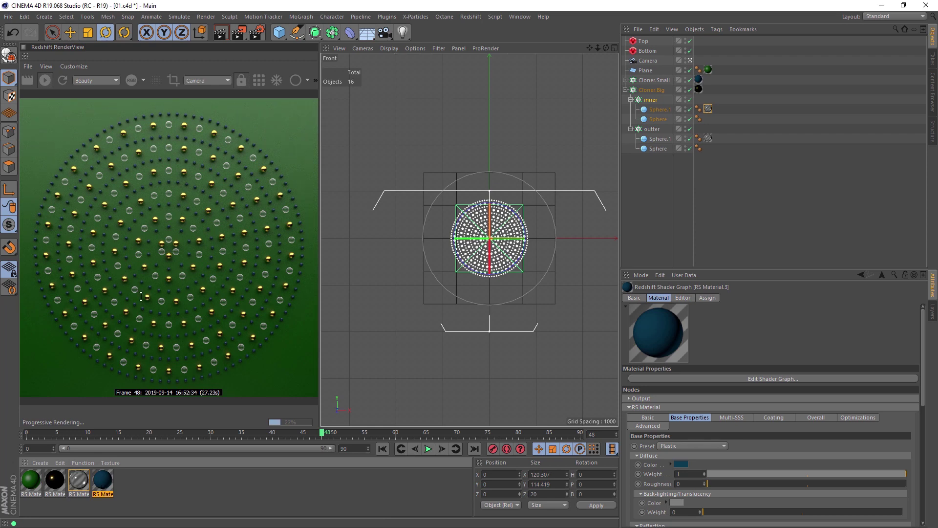
Darken the plastic material's diffuse color to a brightness value of 8.
click(681, 464)
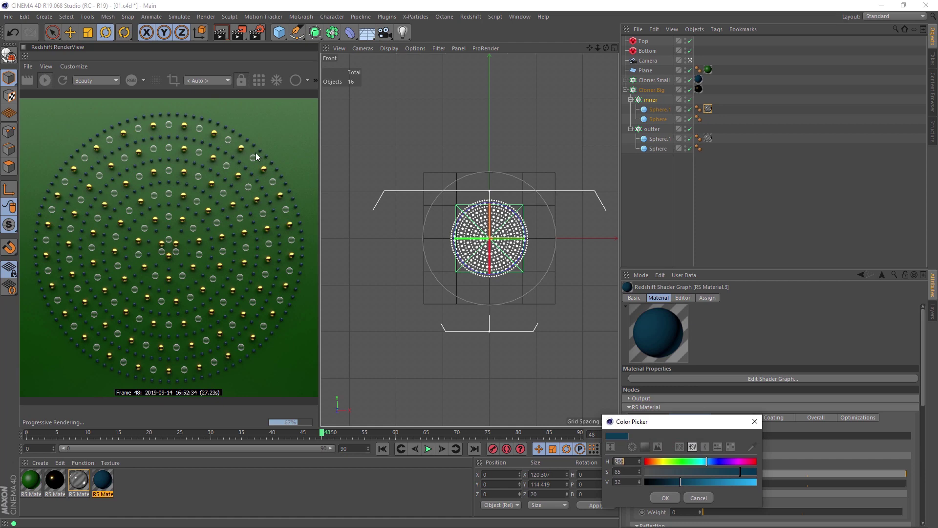
drag(665, 483, 651, 482)
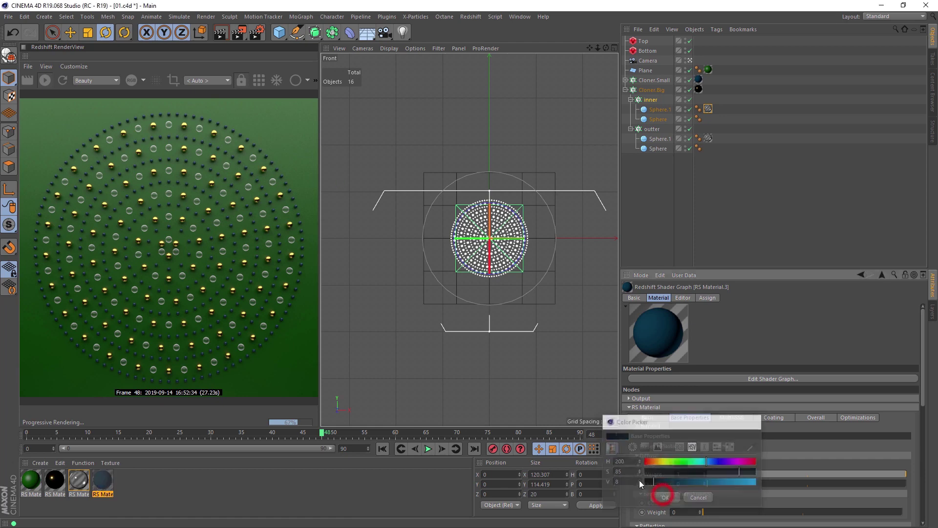
click(665, 497)
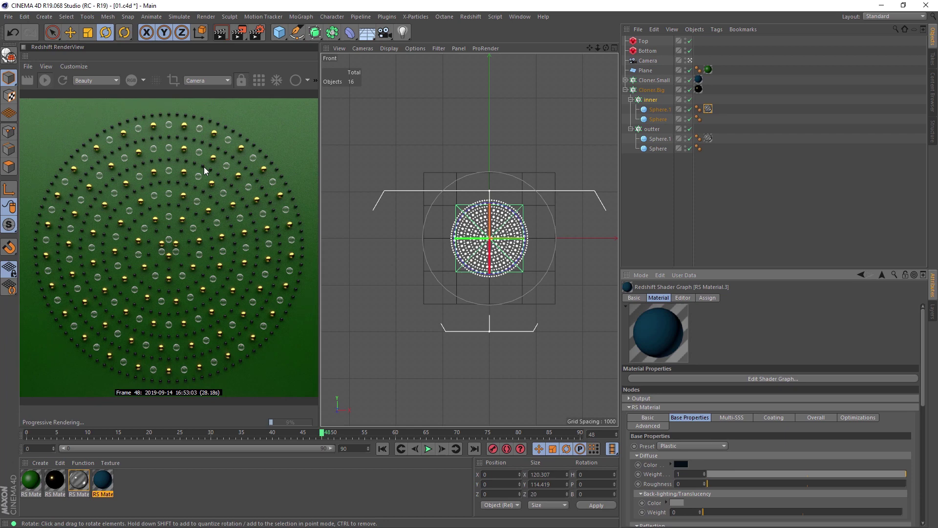
Set the preset of the small spheres' material to Copper.
click(102, 477)
click(678, 446)
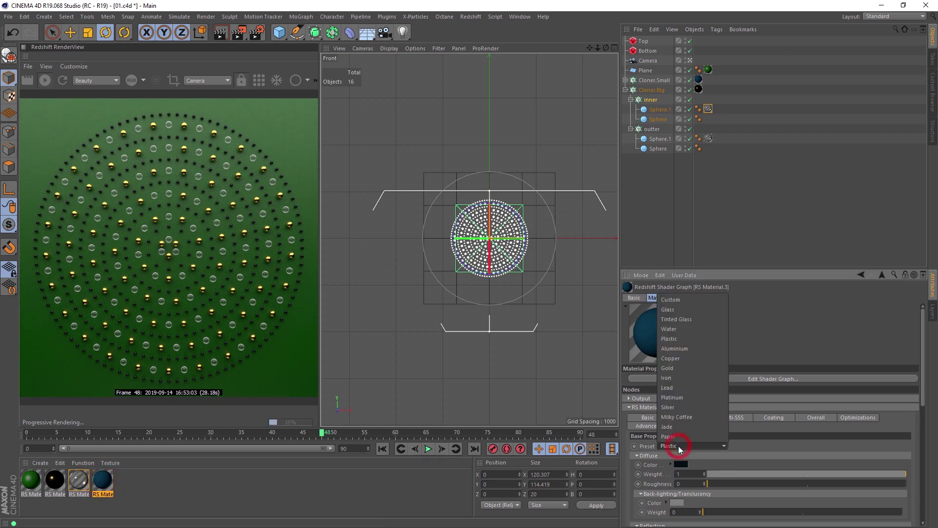
click(708, 359)
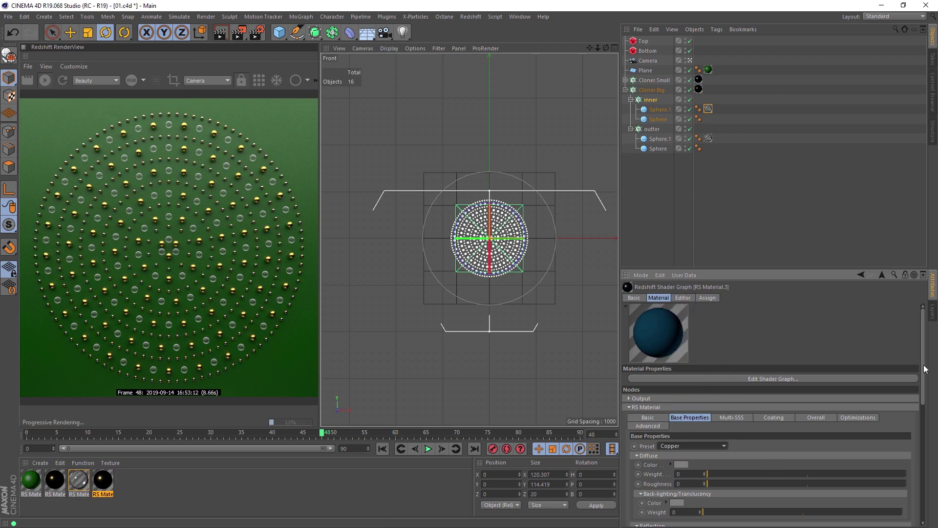
Set the reflection roughness of the Copper material to about 0.441.
drag(923, 367, 925, 403)
drag(770, 473, 805, 474)
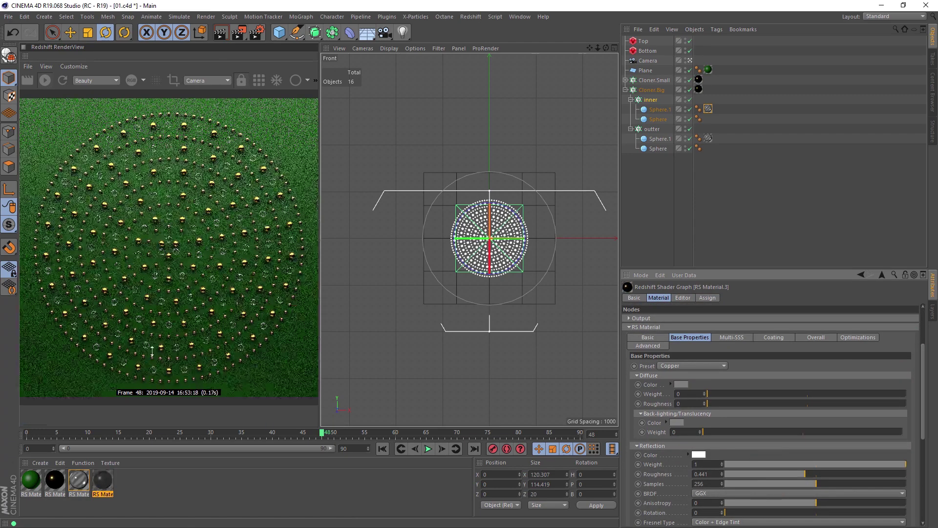
Duplicate the glass sphere inside the inner cloner of Cloner.Big.
click(658, 110)
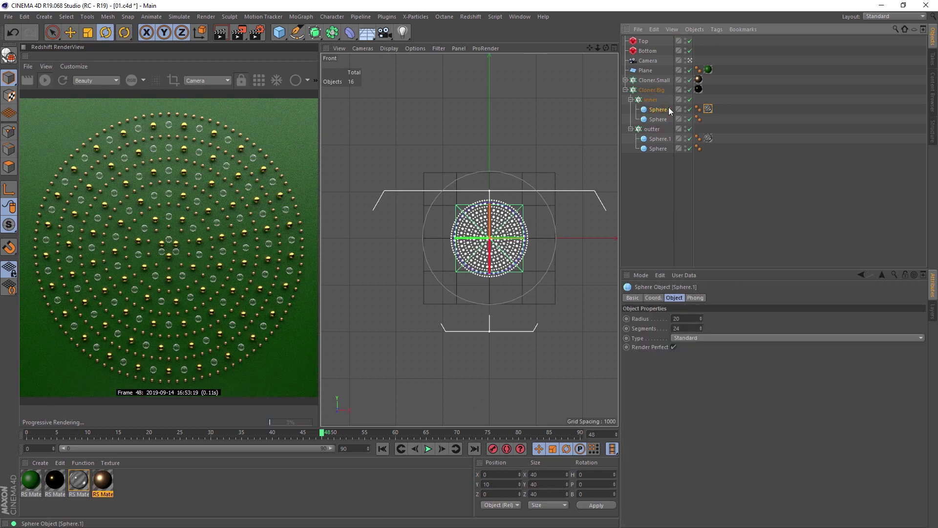
ctrl+drag(658, 105, 663, 105)
ctrl+drag(660, 148, 662, 145)
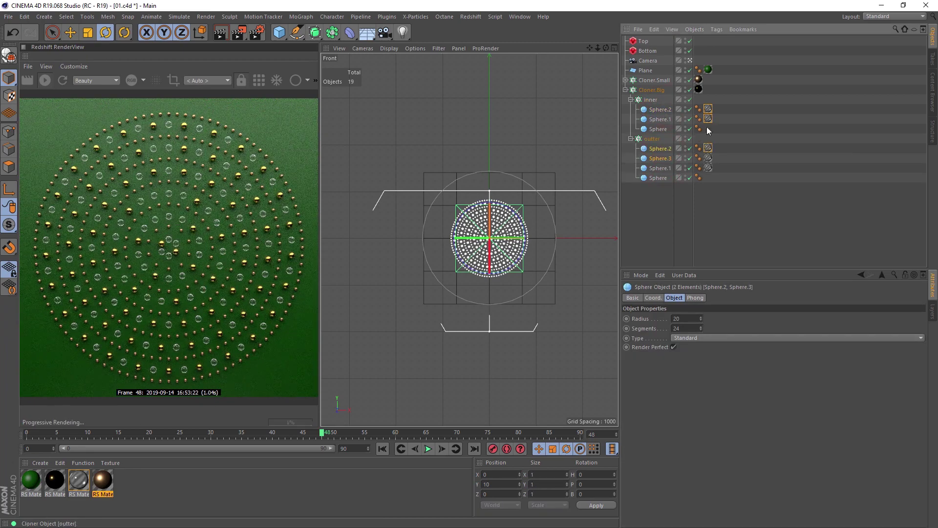
click(717, 125)
drag(103, 481, 734, 136)
click(666, 159)
shift+click(669, 149)
key(Delete)
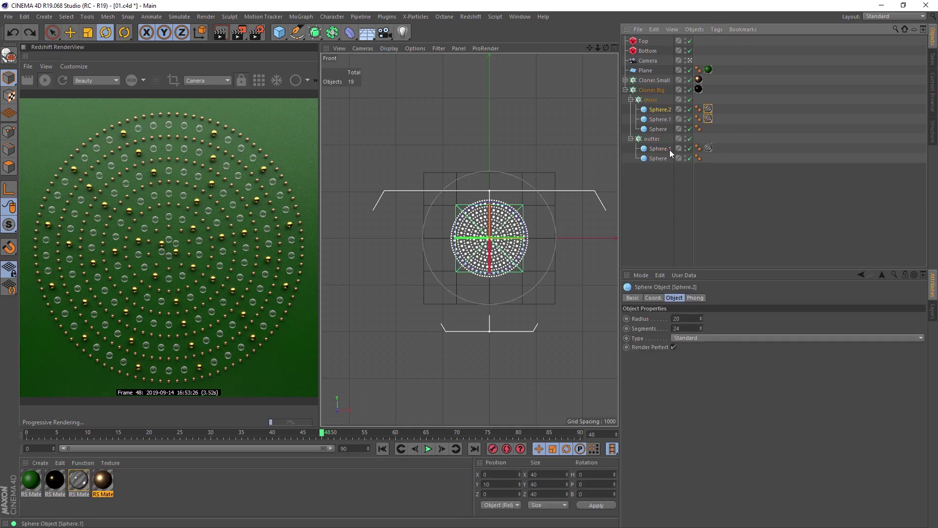
Duplicate the glass sphere in Cloner.Big's outter cloner and assign the copper material to the new copies in both of its sub-cloners.
click(751, 165)
ctrl+drag(664, 149, 663, 145)
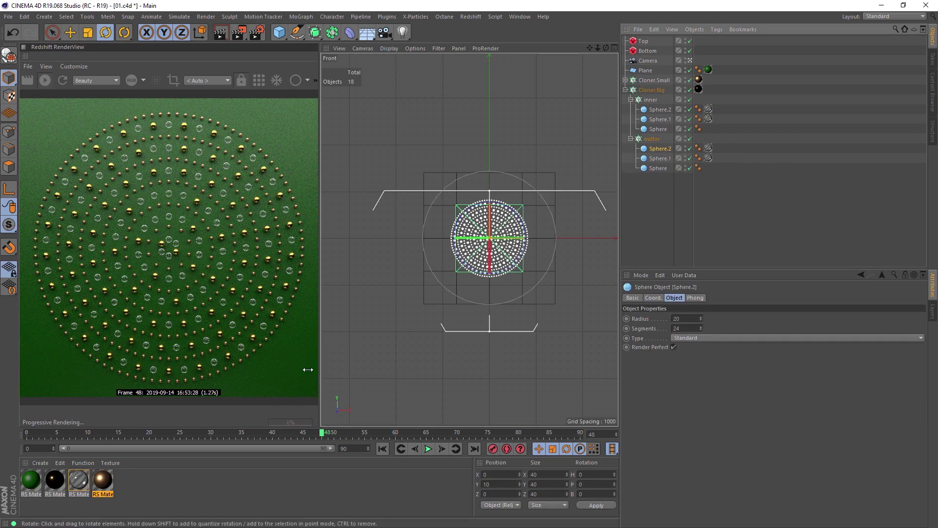
mouse_move(103, 487)
mouse_down()
mouse_move(708, 149)
mouse_move(708, 109)
mouse_up()
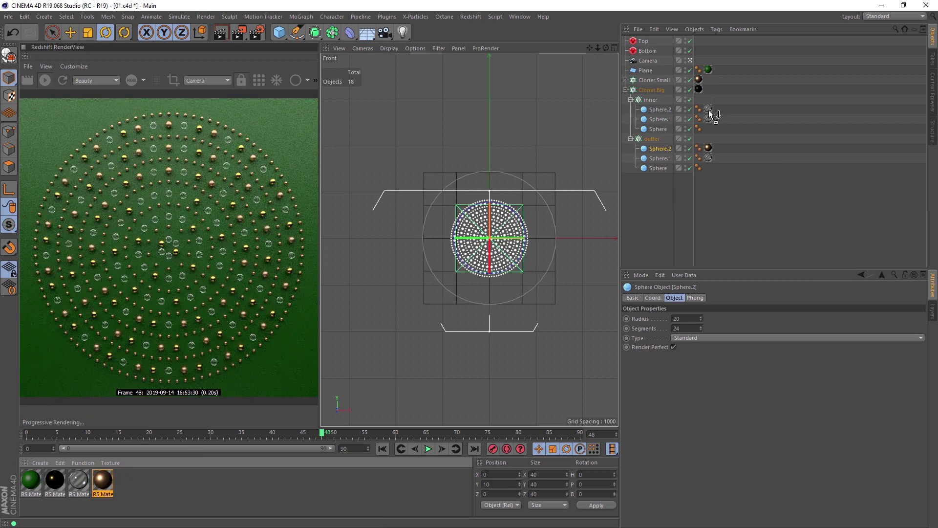
Add two sphere copies to each of the inner and outter cloners of Cloner.Small.
click(626, 80)
click(626, 109)
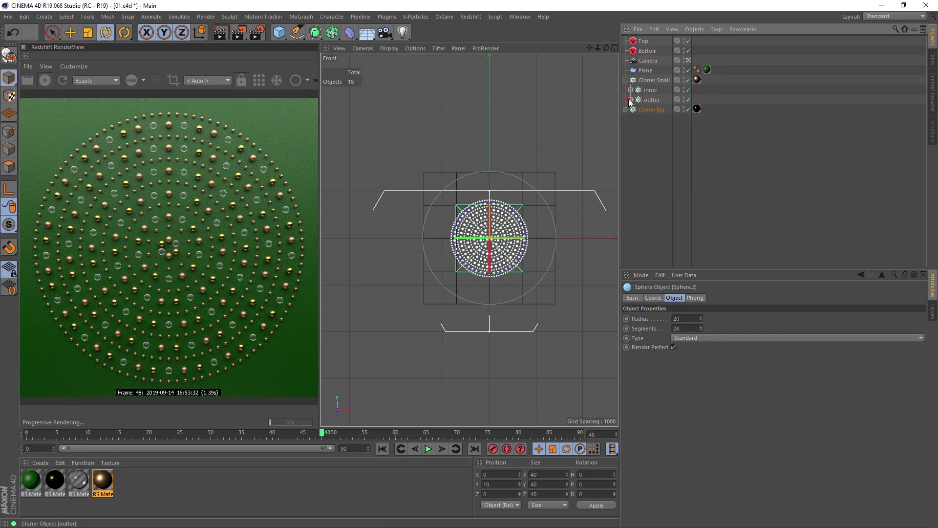
click(631, 99)
click(631, 90)
click(656, 99)
ctrl+drag(663, 99, 656, 135)
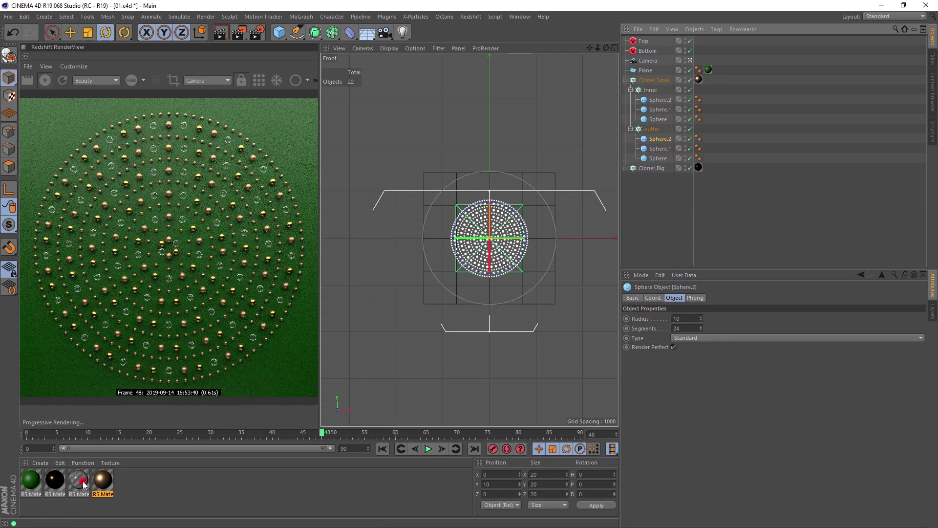
In both sub-cloners of Cloner.Small, assign the glass material to Sphere.1 and the copper material to Sphere.2.
drag(80, 481, 657, 148)
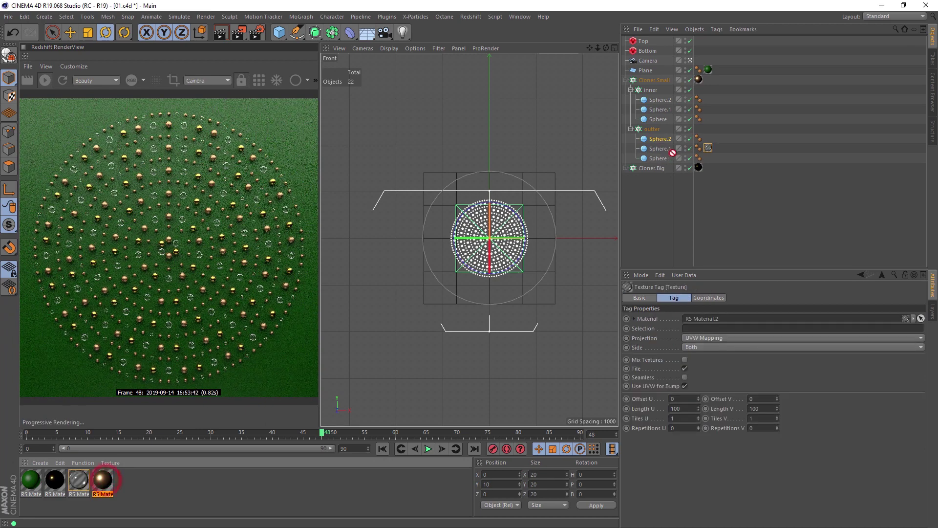
drag(103, 480, 658, 139)
drag(78, 480, 659, 110)
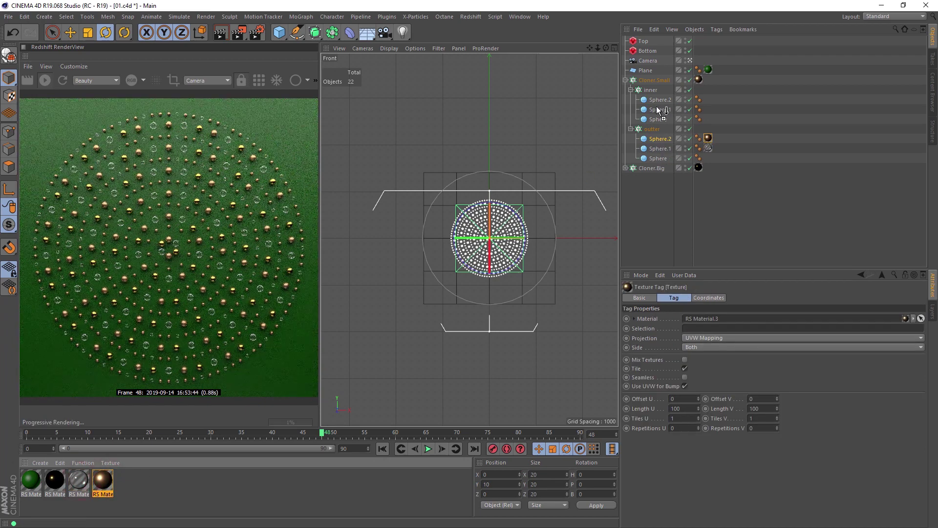
drag(99, 481, 659, 100)
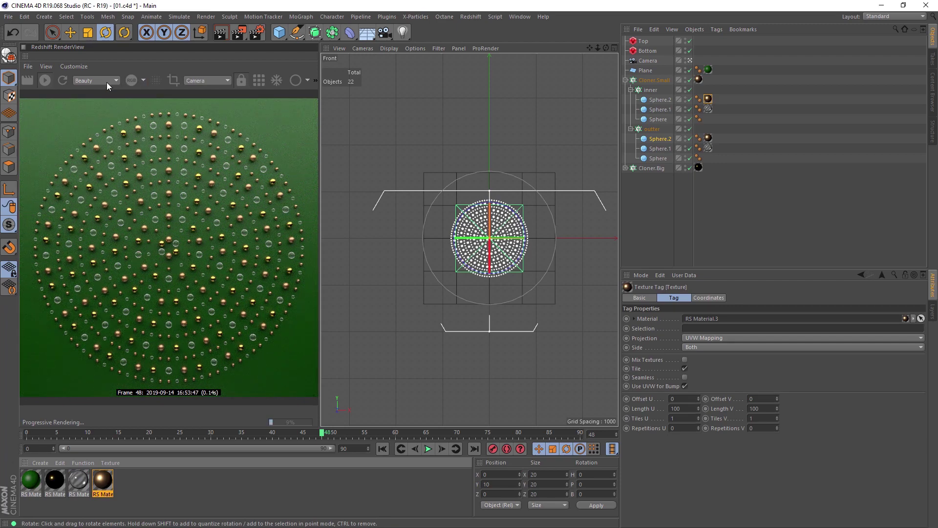
Set the clone count of the outter cloner in Cloner.Big to 51.
click(660, 109)
click(631, 89)
click(631, 100)
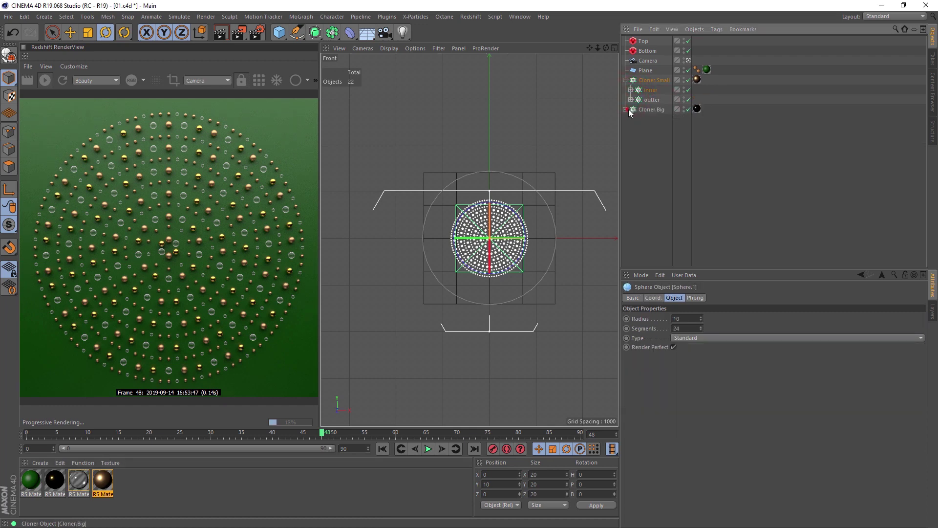
click(625, 109)
click(631, 119)
click(631, 129)
click(651, 129)
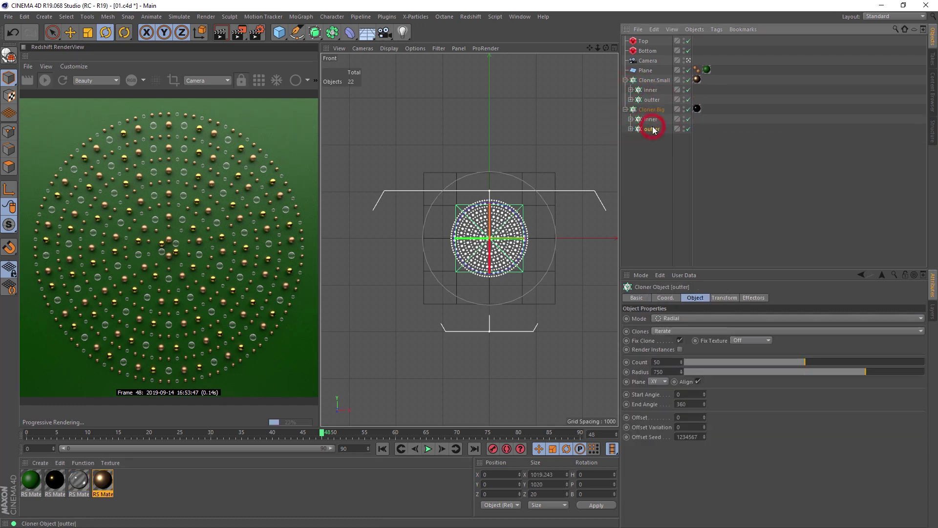
click(653, 120)
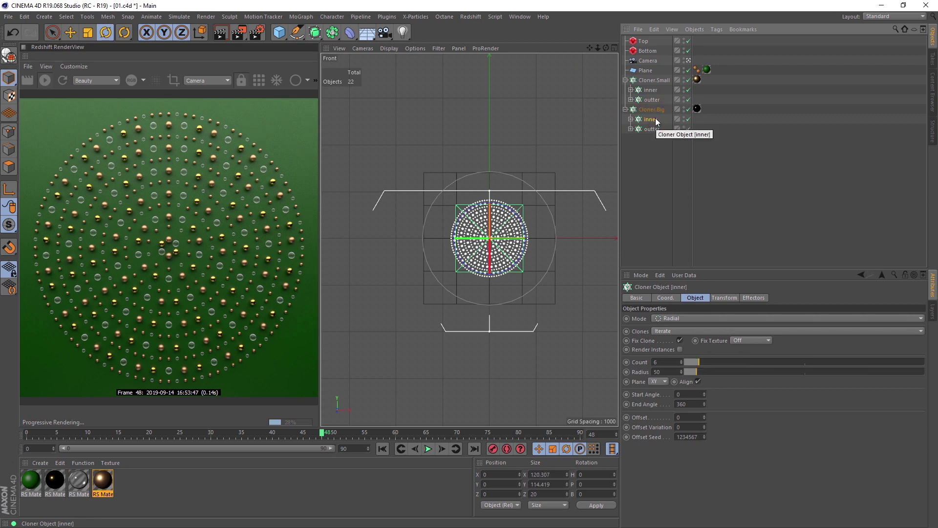
click(652, 129)
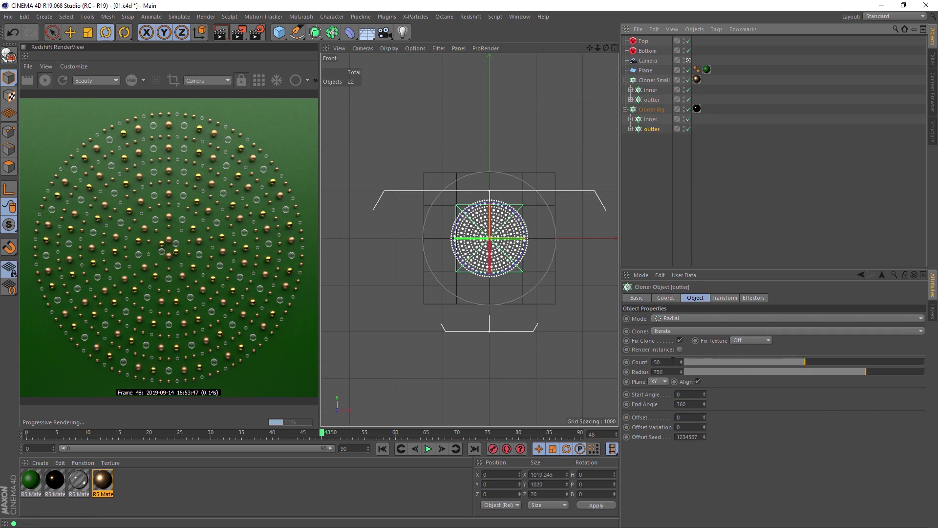
click(666, 362)
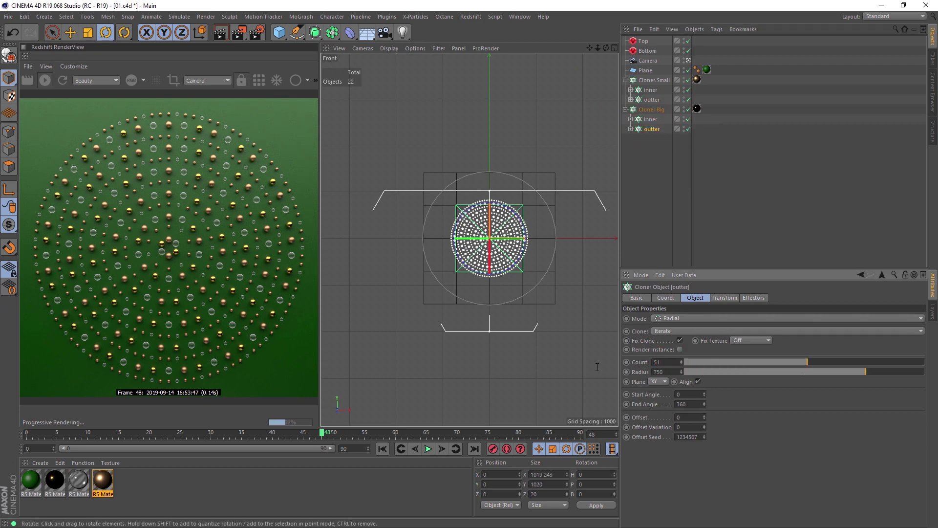
text(51)
key(Return)
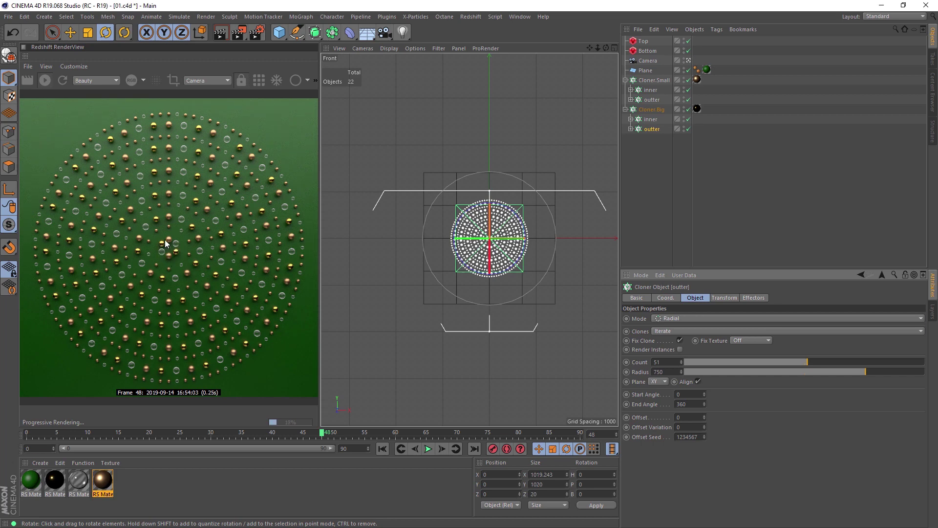
In Cloner.Small, set the outter cloner's count to 102 and the inner cloner's count to 12.
click(650, 99)
click(677, 362)
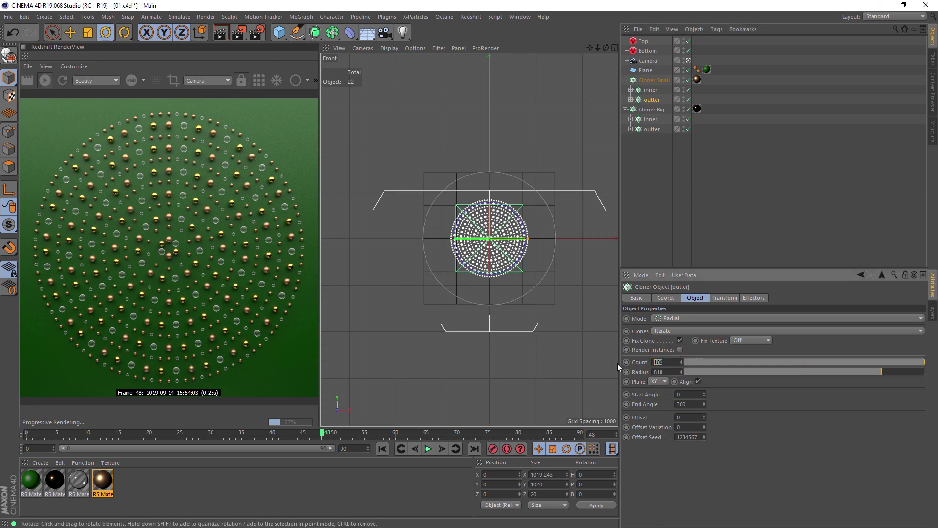
text(102)
key(Return)
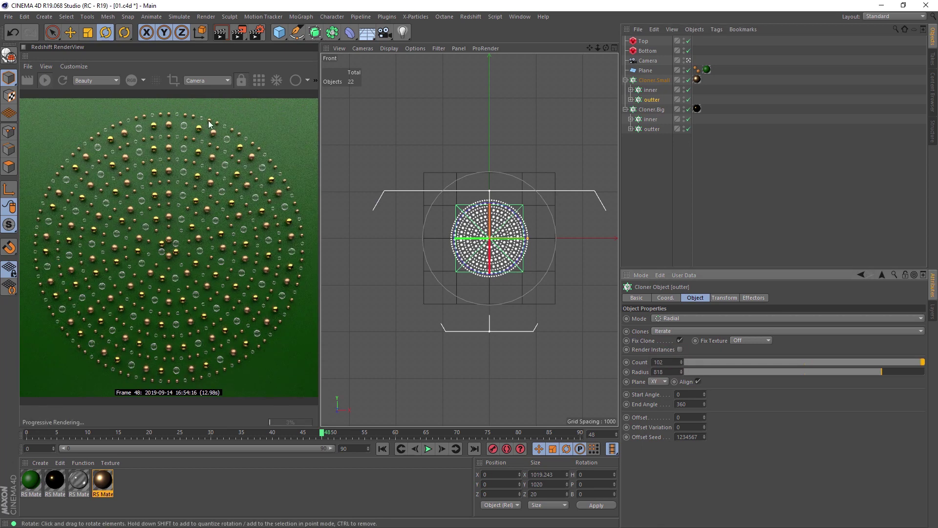
click(650, 90)
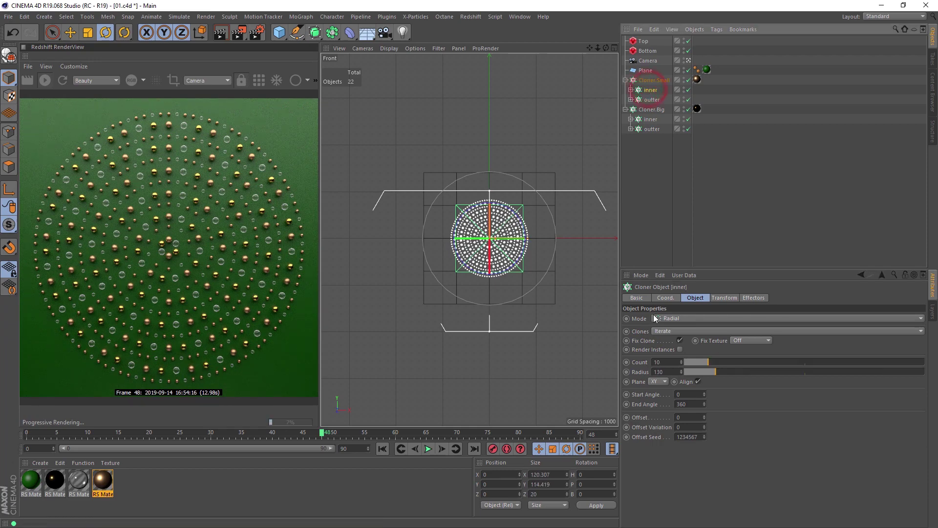
click(663, 361)
text(12)
key(Return)
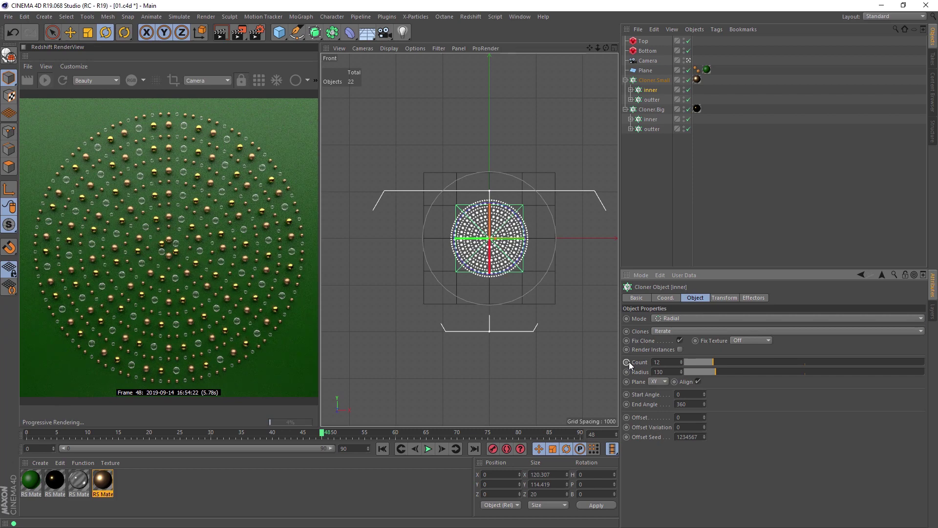
Set the radius of all six spheres in Cloner.Small to 5.
click(631, 90)
click(635, 129)
click(631, 129)
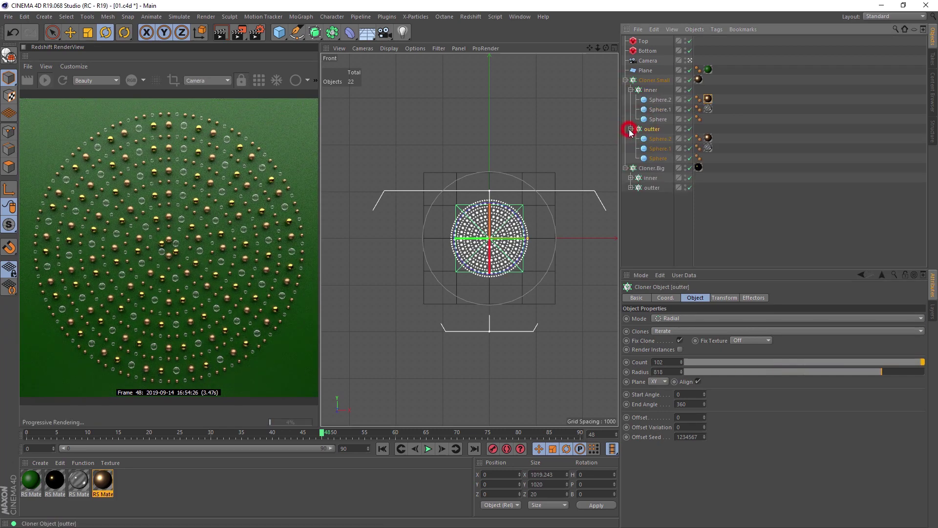
click(661, 158)
ctrl+click(661, 148)
ctrl+click(663, 139)
ctrl+click(658, 119)
ctrl+click(660, 110)
ctrl+click(660, 100)
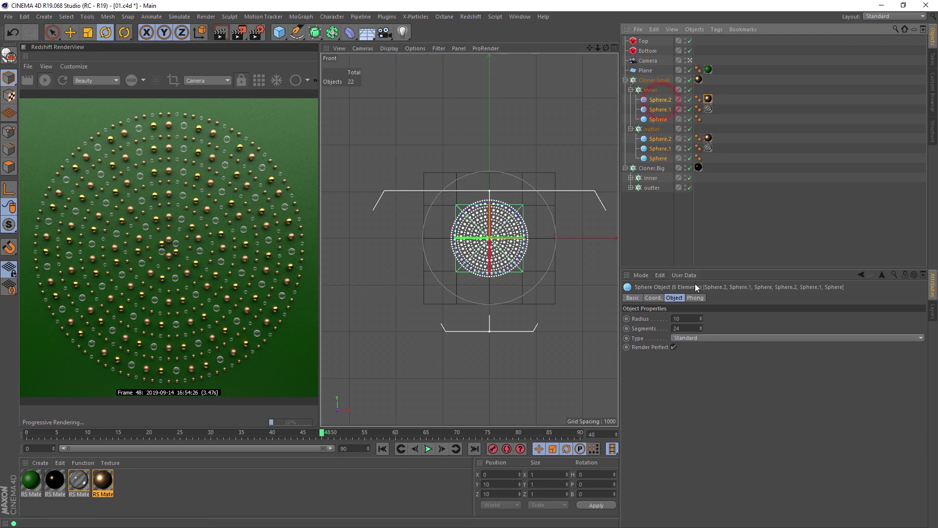
click(681, 318)
key(Return)
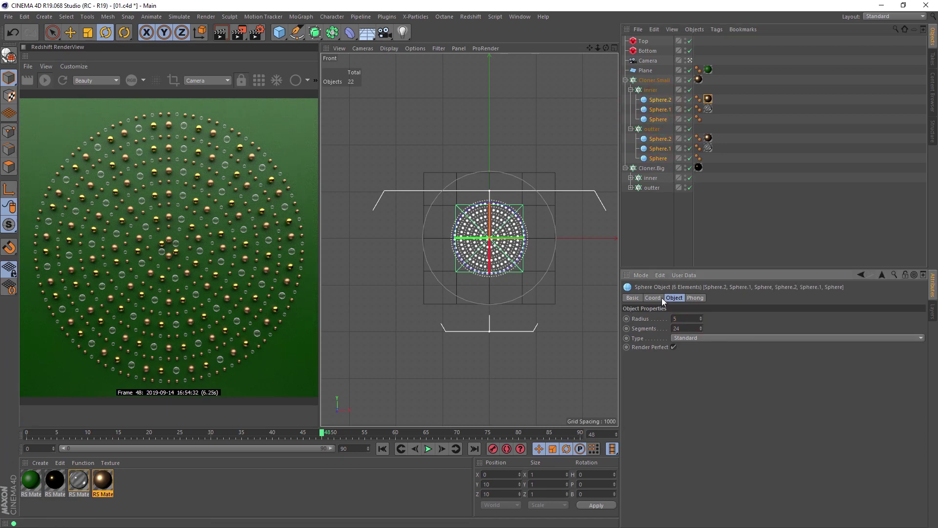
Set the Y position of the six small spheres to 5.
click(654, 298)
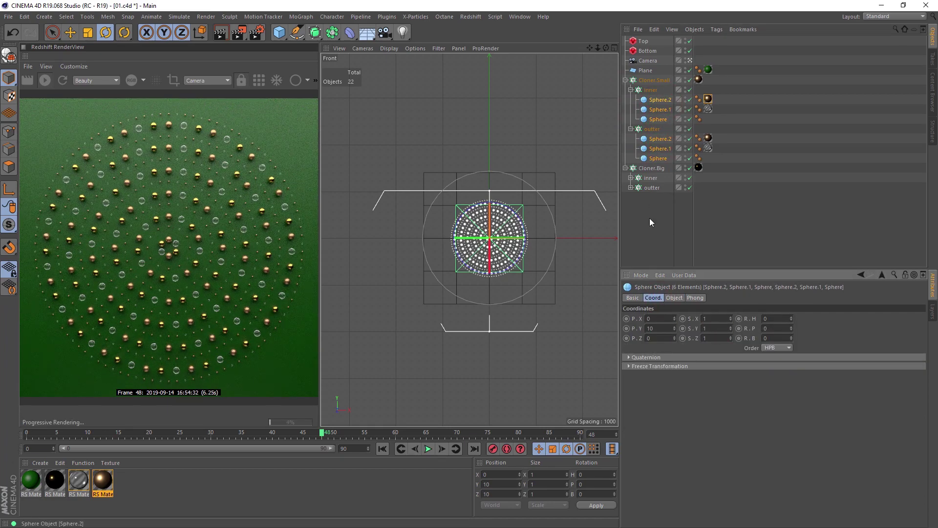
drag(656, 329, 628, 325)
text(5)
key(Return)
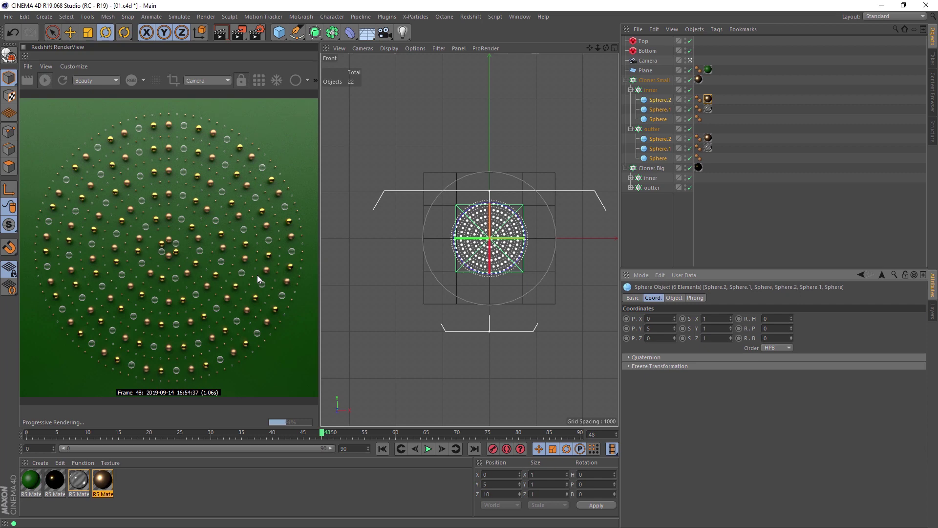
Switch the Clones mode of the inner and outter cloners in both Cloner.Small and Cloner.Big to Random.
click(630, 129)
click(631, 90)
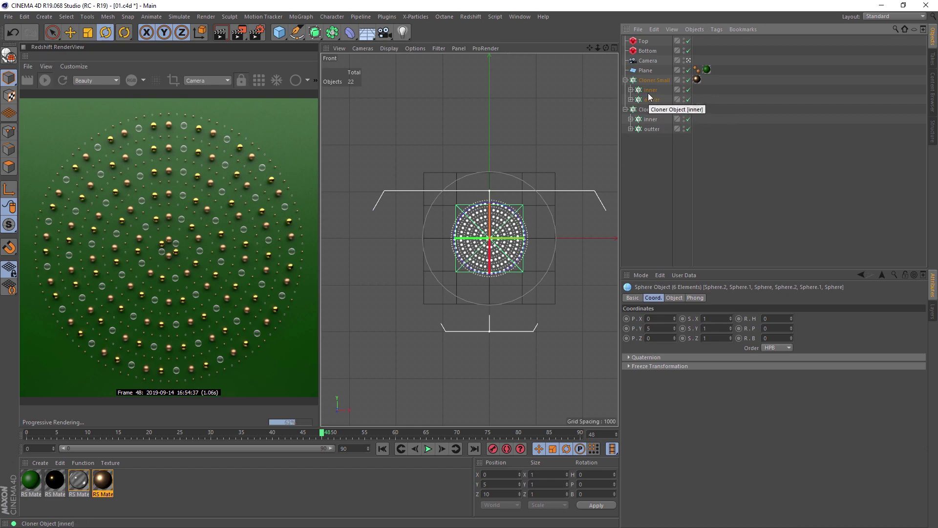
click(649, 92)
ctrl+click(650, 100)
ctrl+click(649, 118)
ctrl+click(652, 131)
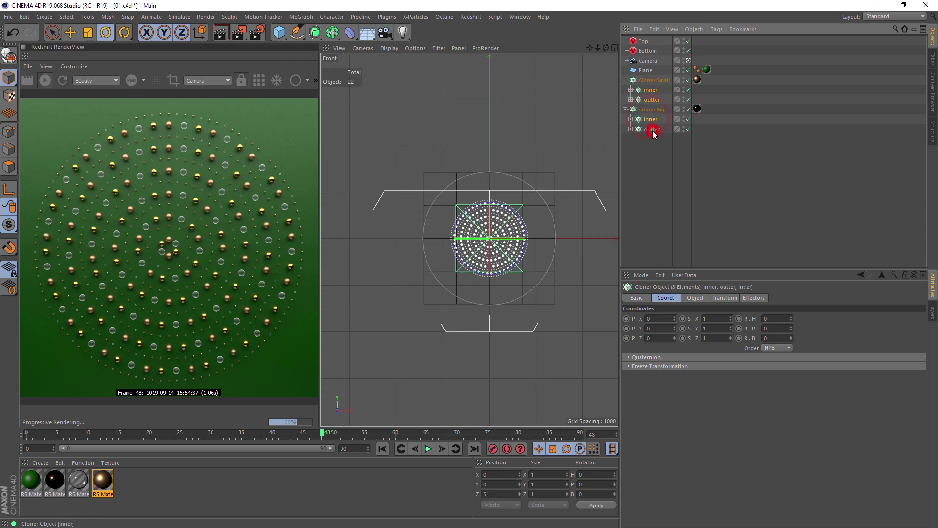
click(697, 298)
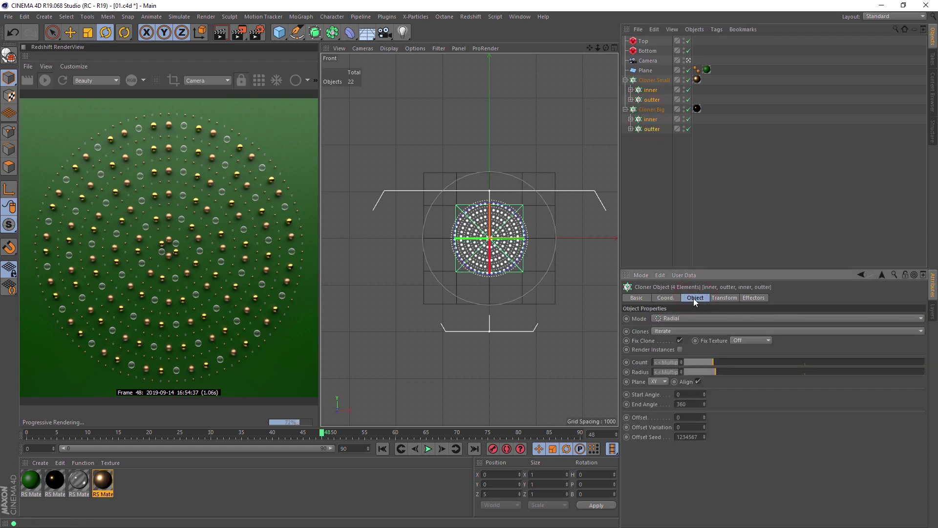
click(667, 331)
click(683, 347)
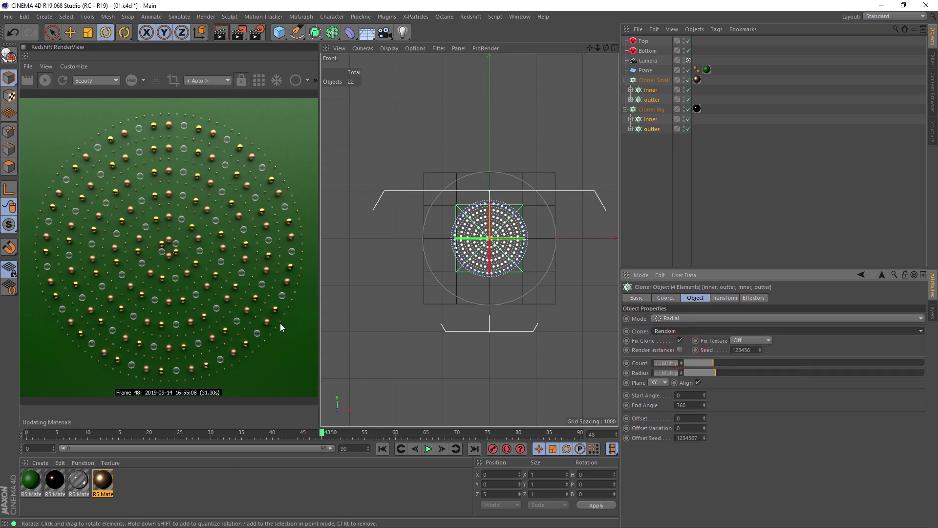
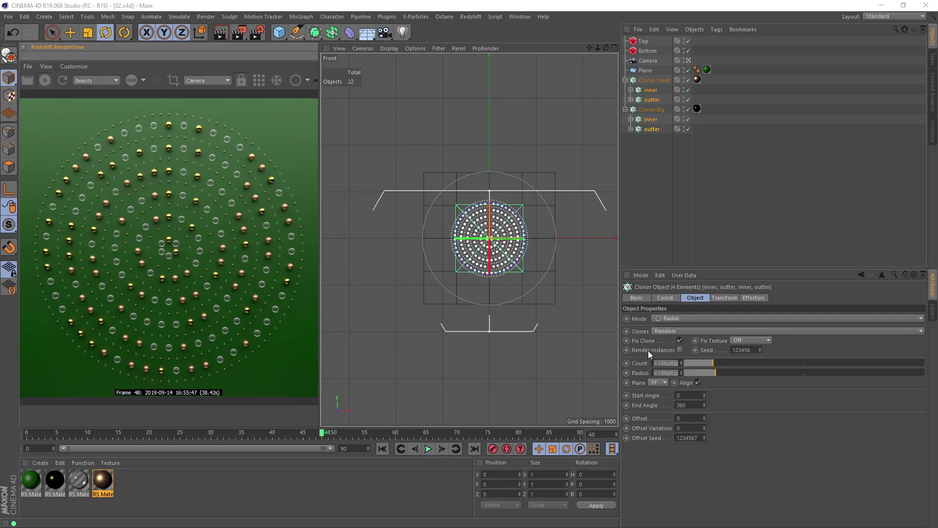
Change the diffuse color of the plane's green material to dark blue with a hue of 219.
double_click(31, 479)
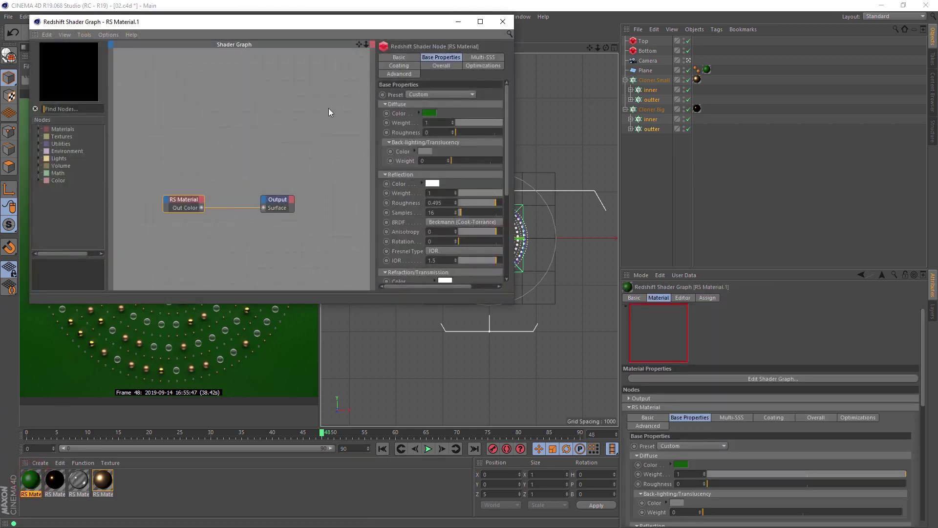
click(429, 113)
click(460, 111)
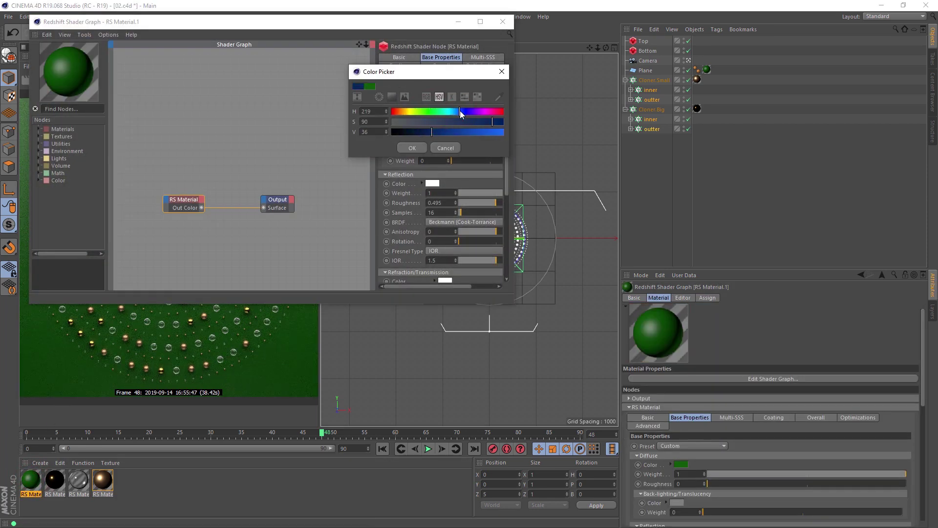
click(412, 148)
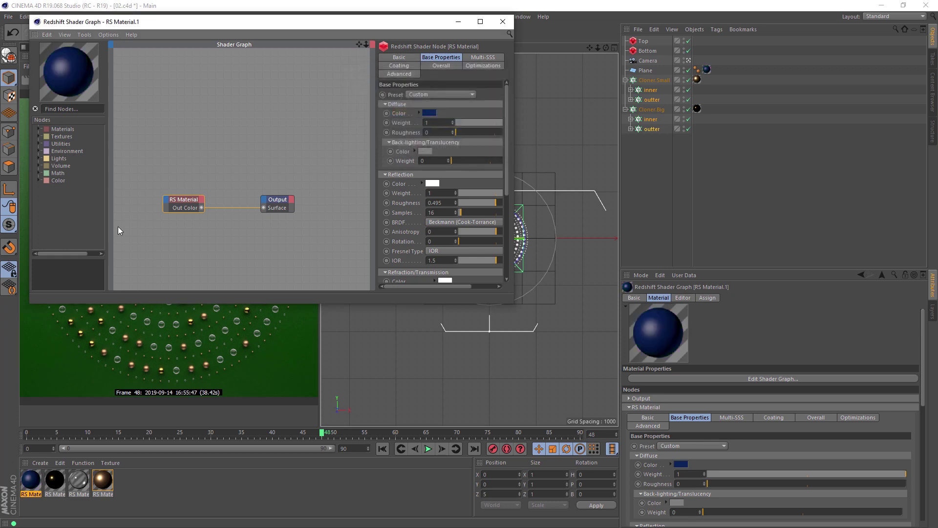
click(502, 22)
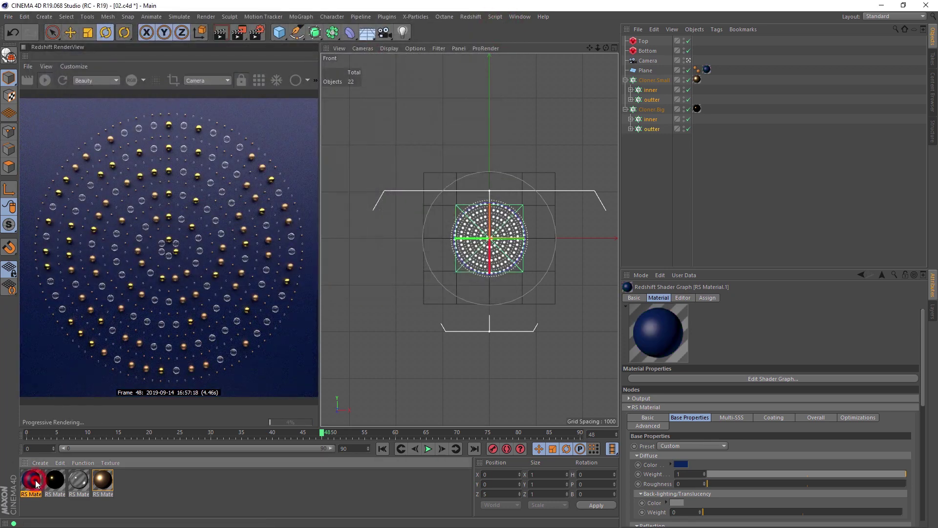
Change the diffuse color of the plane's dark blue material to teal with a hue of 197.
double_click(31, 480)
click(430, 113)
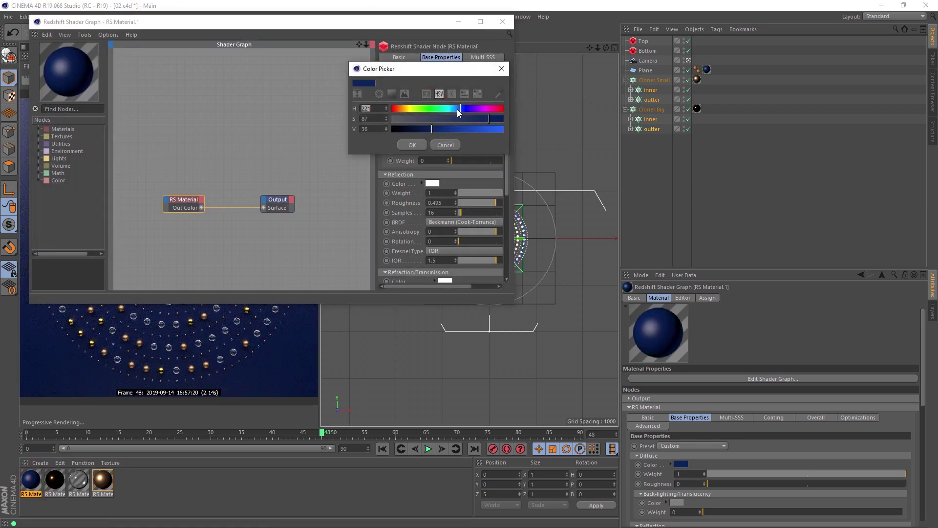
drag(457, 110, 454, 109)
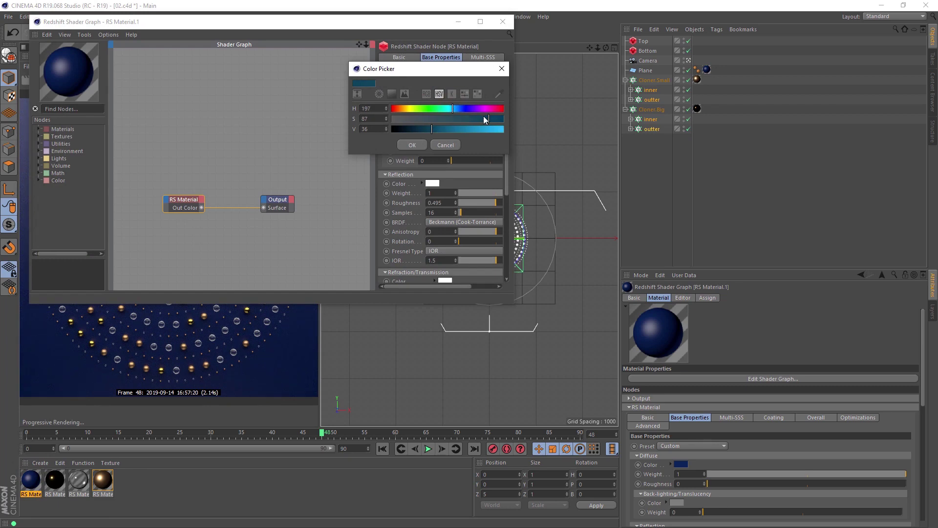
click(412, 144)
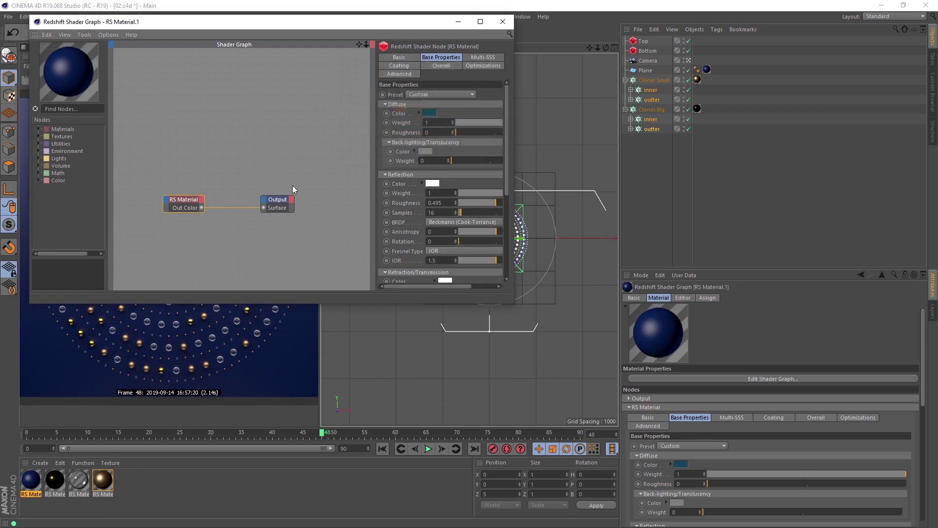
click(502, 23)
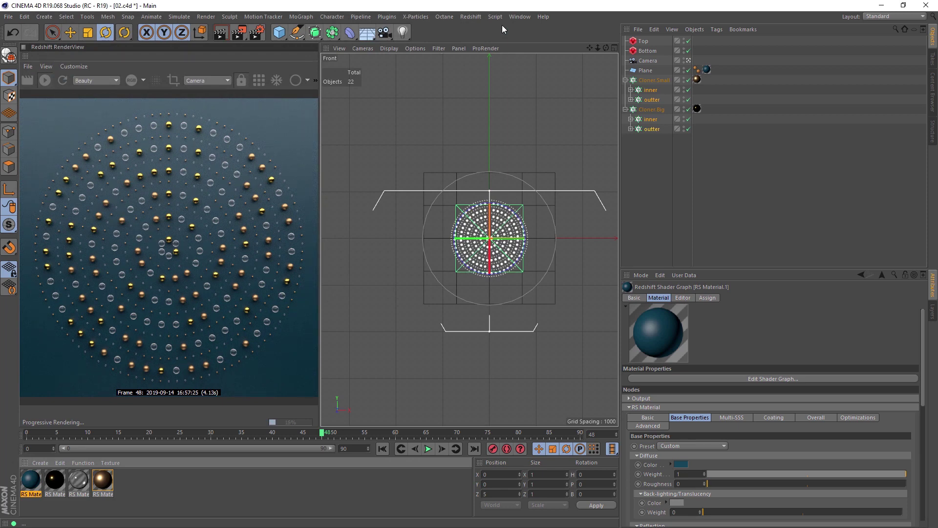
Disable the Cloner.Small object together with its inner and outter cloners.
click(652, 99)
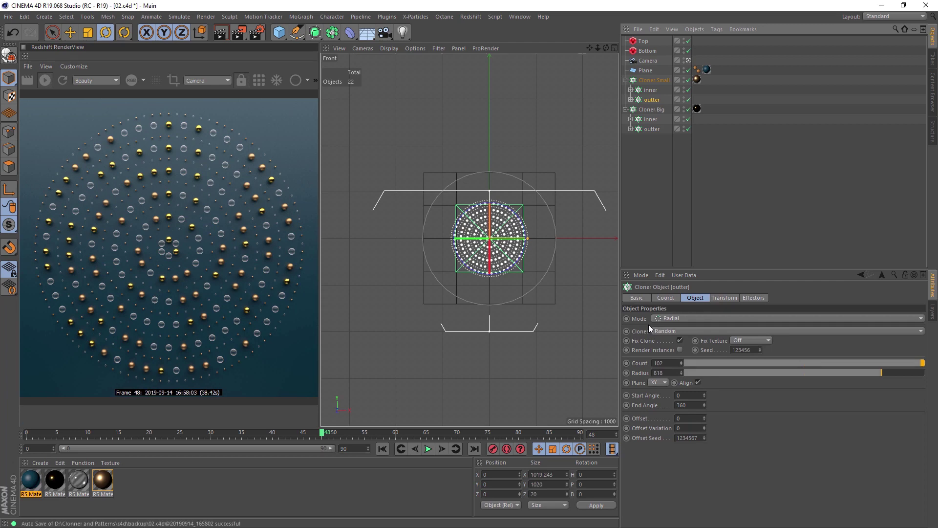
click(688, 81)
click(684, 80)
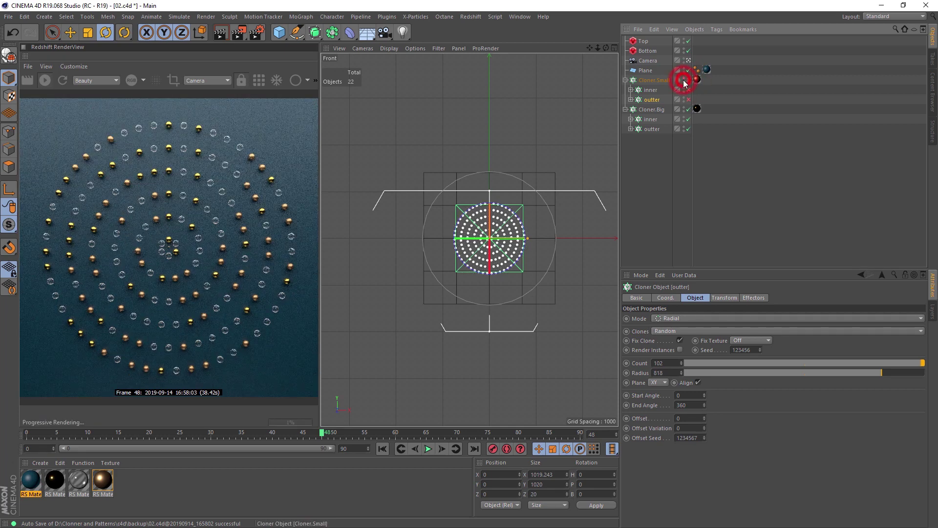
Delete the outter cloner from Cloner.Big, move its inner cloner out of the hierarchy and delete Cloner.Big.
click(649, 109)
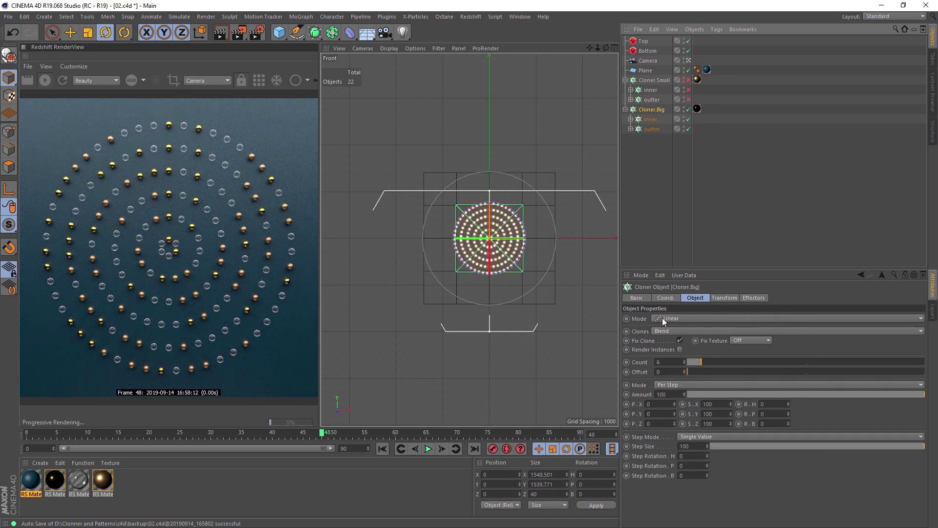
click(652, 129)
key(Delete)
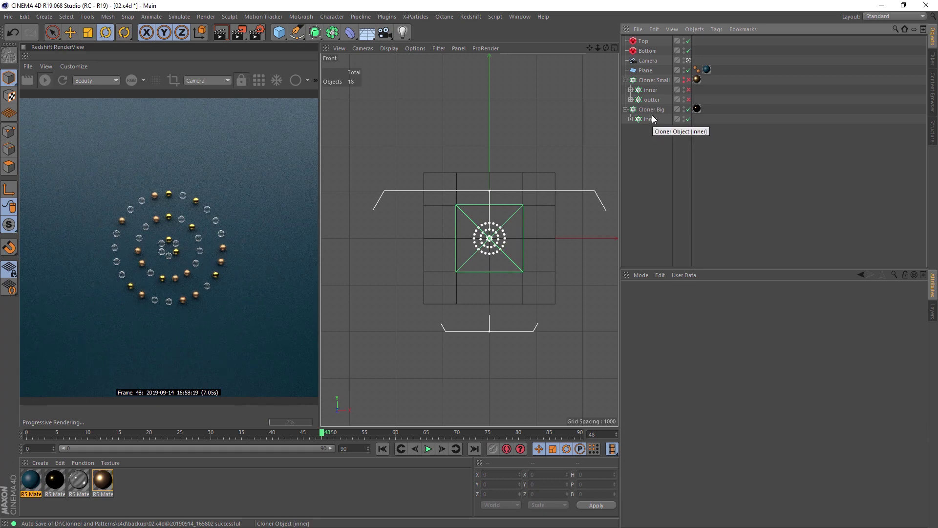
drag(650, 119, 650, 134)
click(653, 110)
key(Delete)
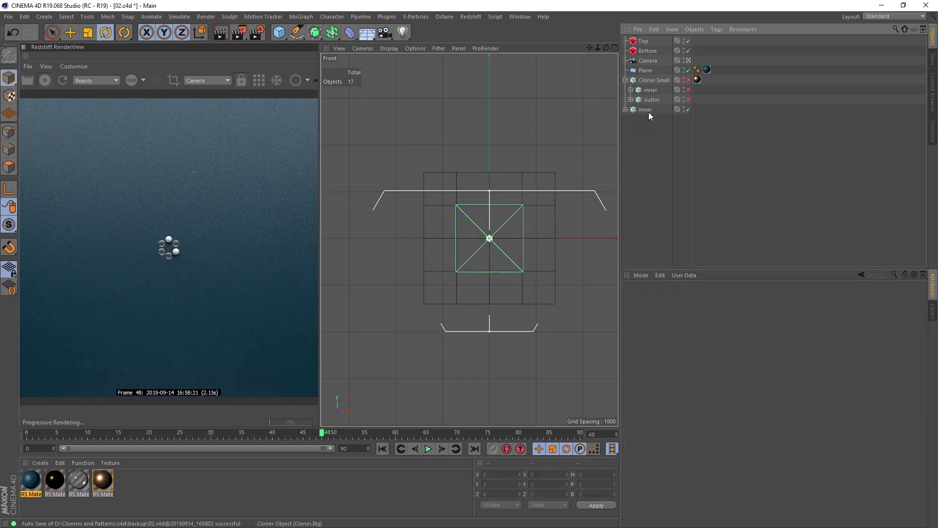
Switch the remaining standalone inner cloner's mode to Honeycomb Array.
click(647, 110)
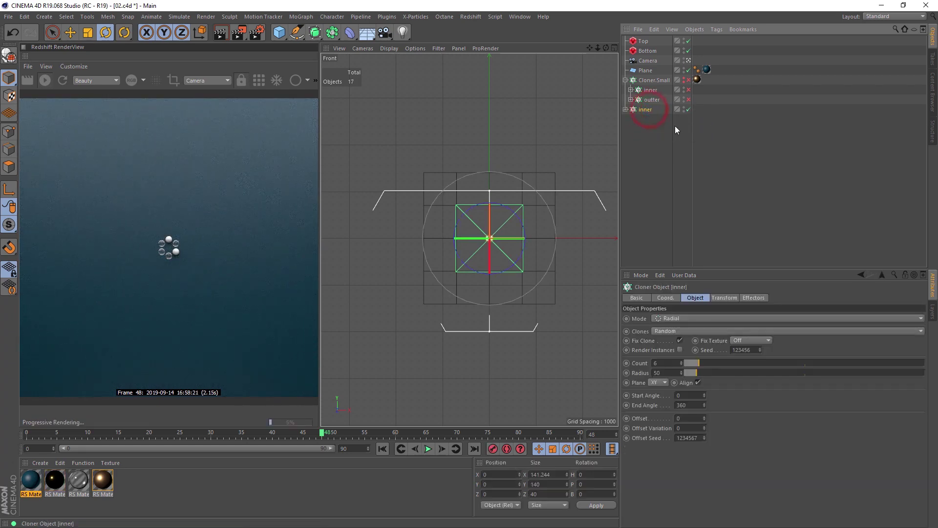
click(675, 319)
click(693, 364)
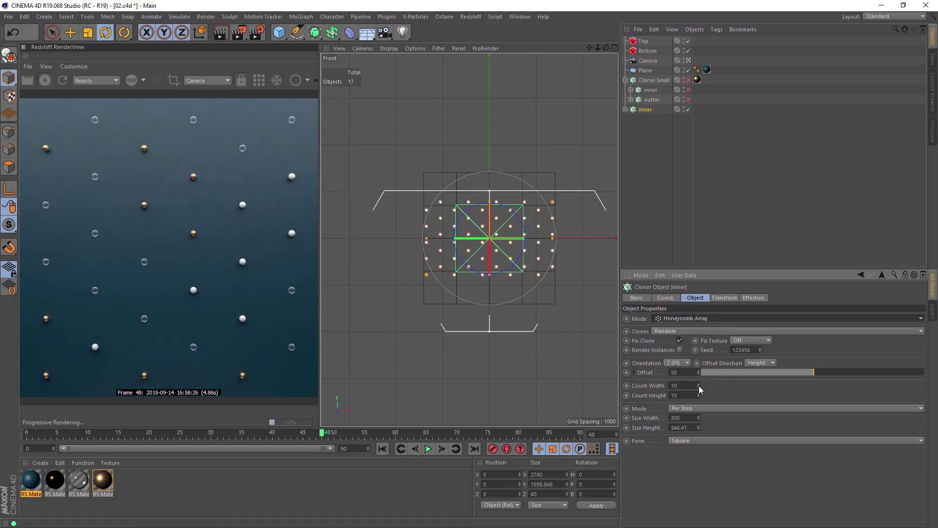
mouse_move(699, 386)
mouse_down()
mouse_move(699, 403)
mouse_move(698, 395)
mouse_up()
key(ctrl+z)
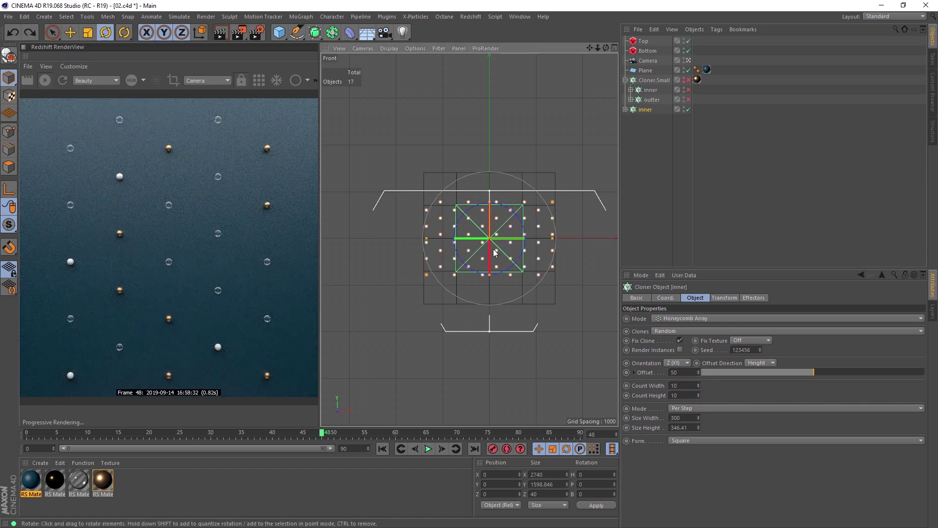
Set the honeycomb cloner's Size Width to 80 and Size Height to 270.
middle_click(493, 251)
middle_click(560, 330)
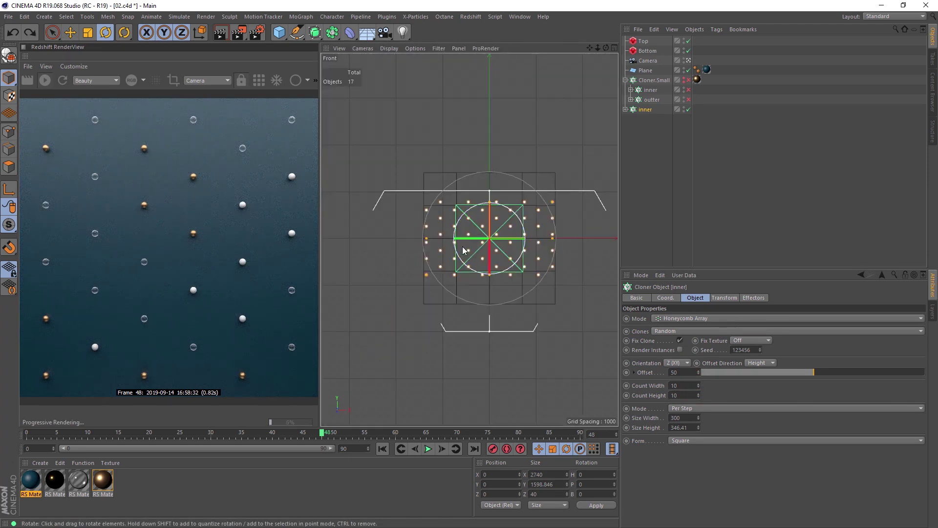
scroll(462, 246, up, 5)
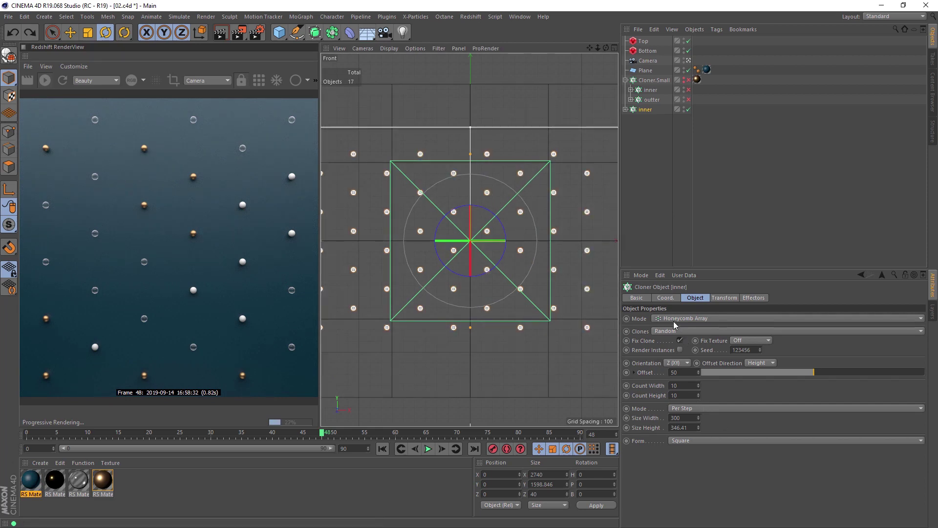
drag(698, 418, 697, 513)
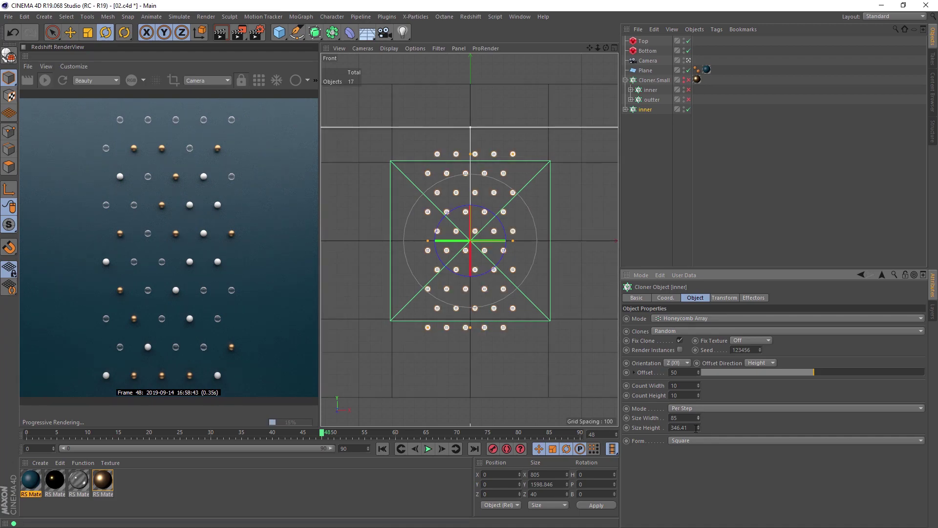
mouse_move(698, 427)
mouse_down()
mouse_move(698, 479)
mouse_move(698, 463)
mouse_up()
click(677, 417)
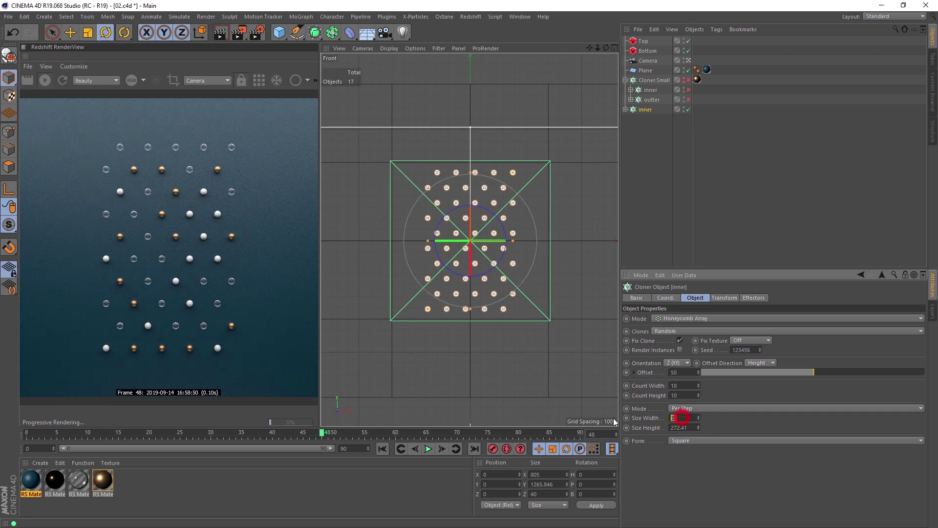
key(BackSpace)
text(0)
key(Tab)
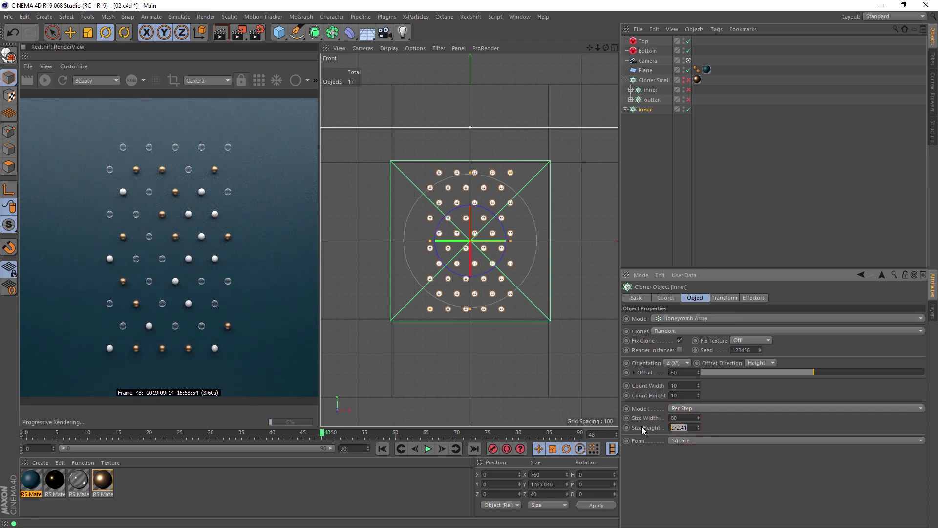
text(270)
key(Return)
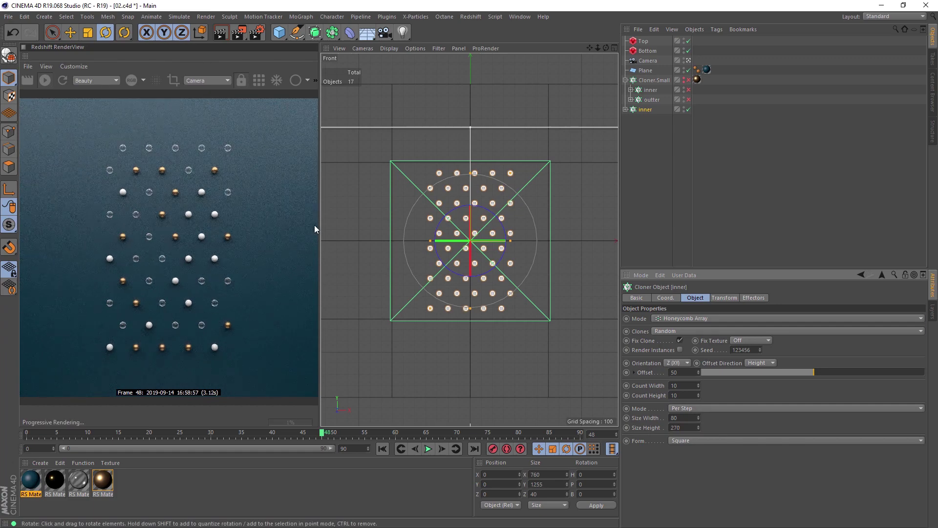
Increase the honeycomb cloner's Count Width to 19 and Count Height to 12.
click(698, 385)
click(698, 384)
click(698, 385)
click(699, 385)
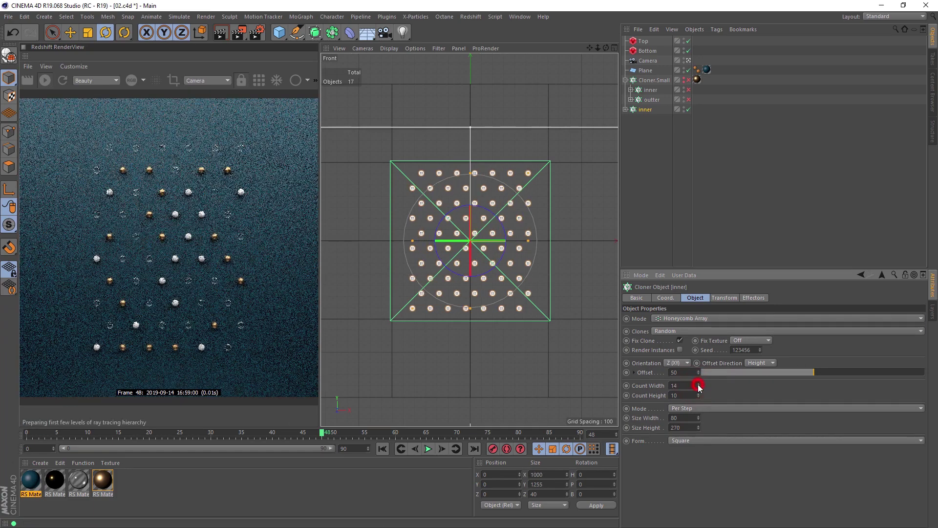
click(698, 385)
click(698, 384)
click(698, 385)
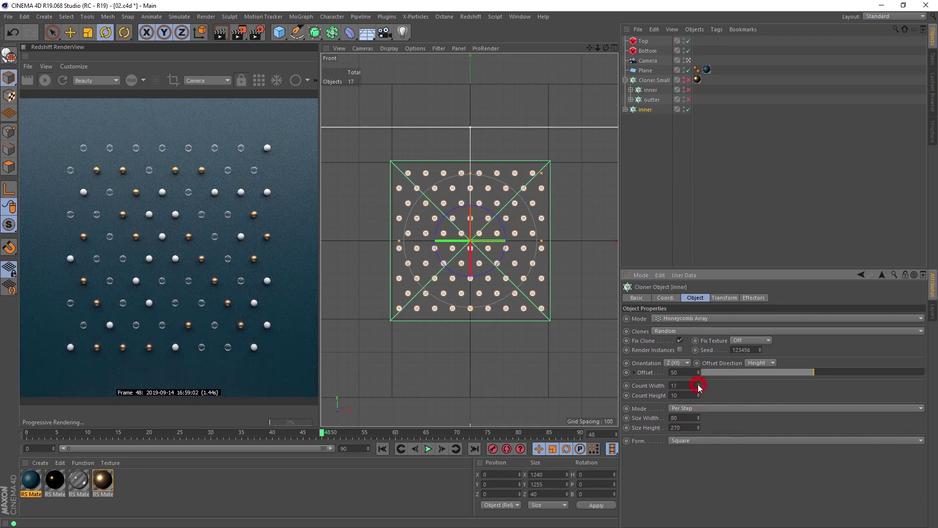
click(697, 384)
Switch the honeycomb cloner's Clones mode to Iterate and rotate the cloner to a bank angle of -90°.
click(667, 333)
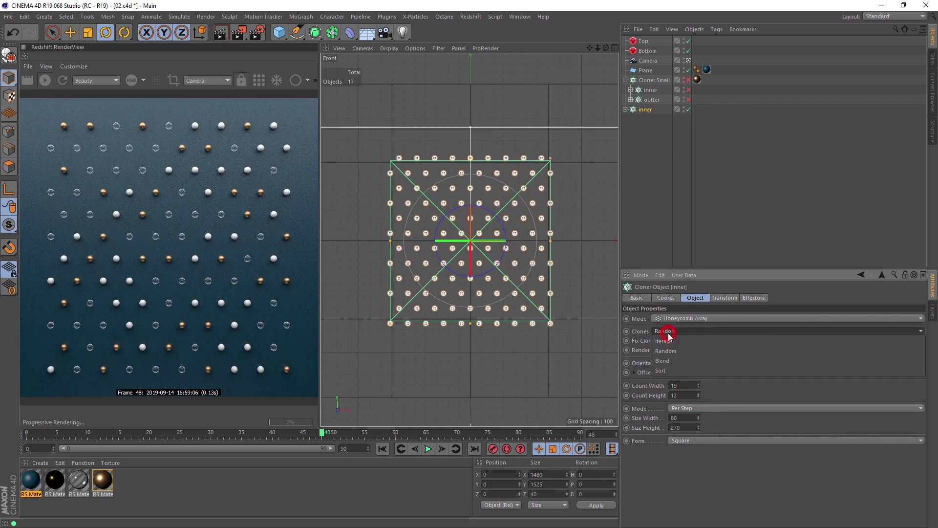
click(671, 342)
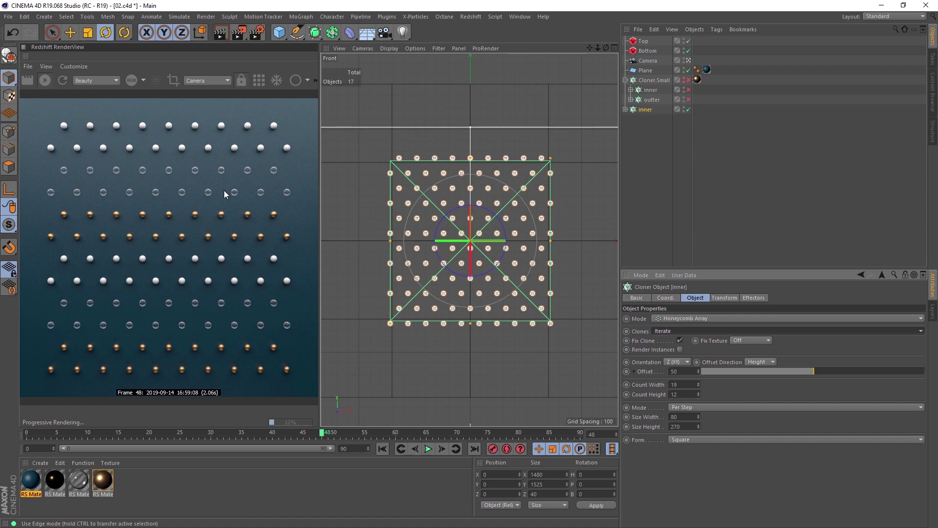
click(650, 108)
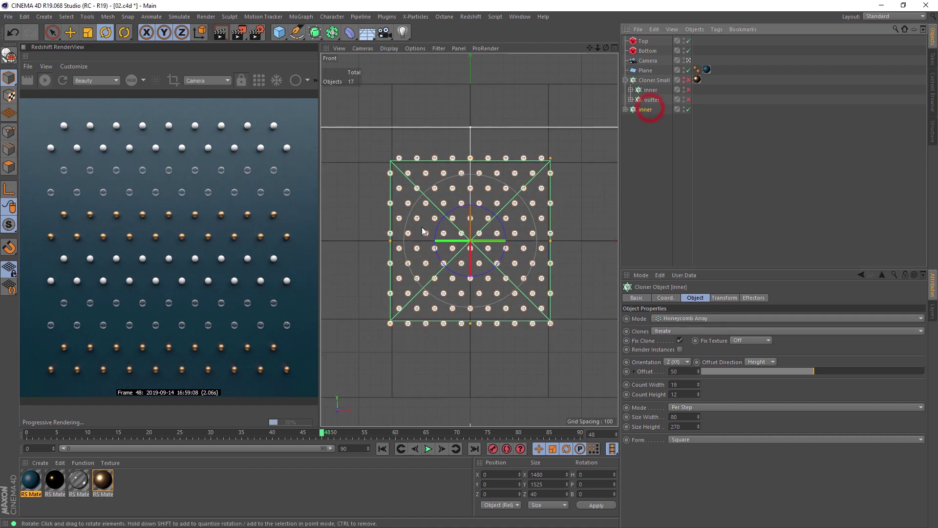
key(r)
drag(474, 208, 429, 237)
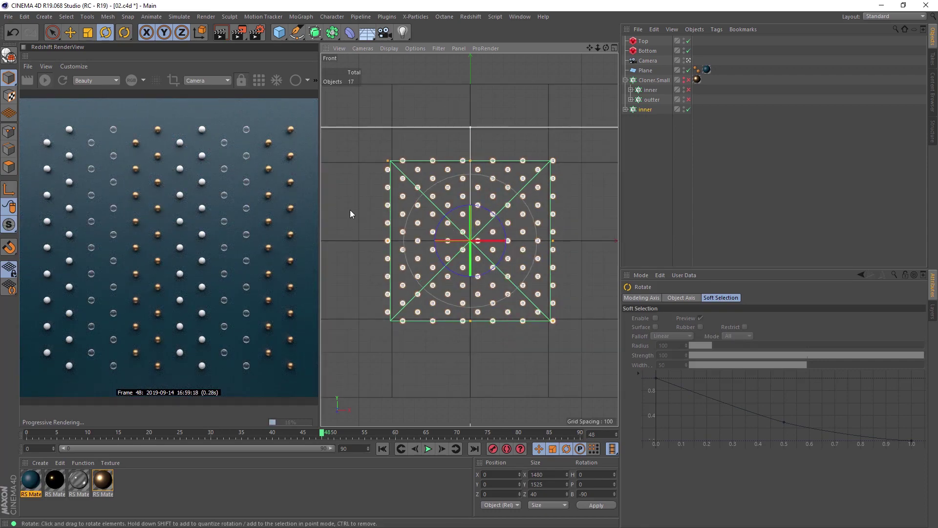
Rename the standalone honeycomb cloner as Big and delete Cloner.Small with its children.
double_click(645, 109)
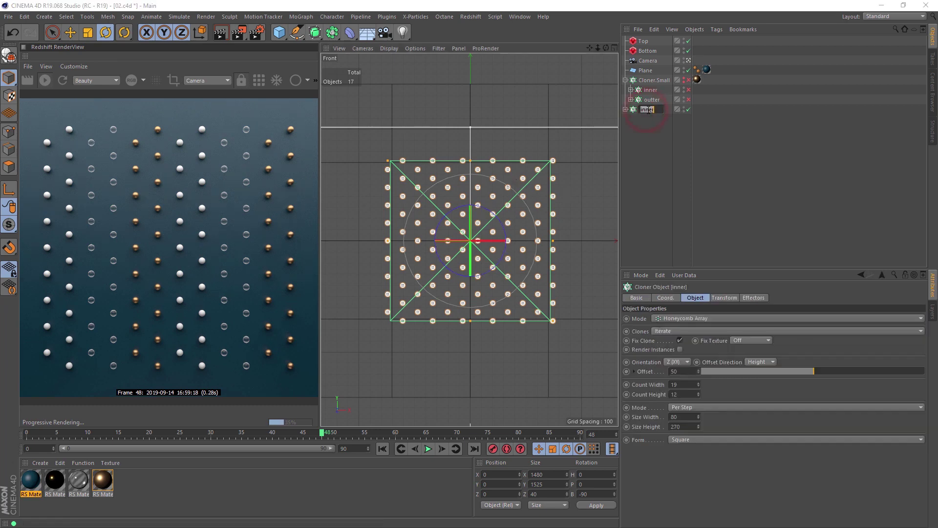
text(Big)
key(Return)
click(649, 81)
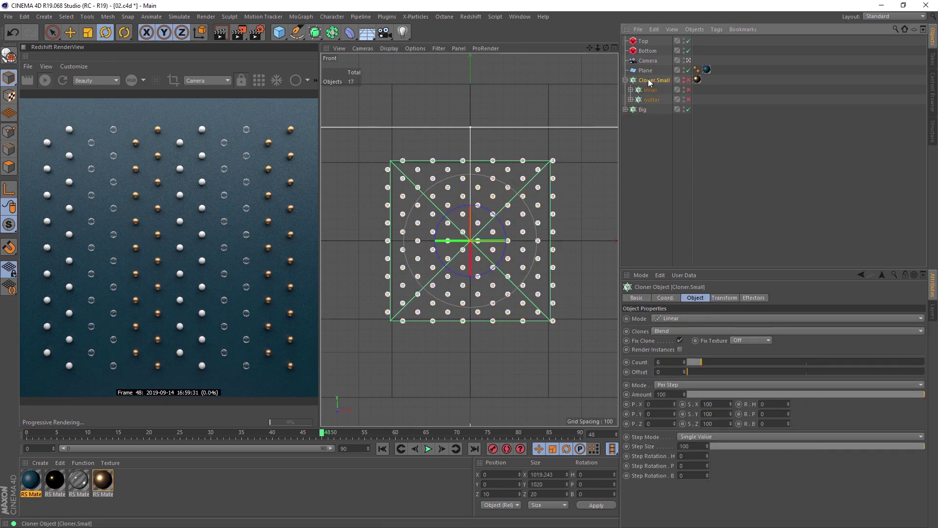
key(Delete)
Duplicate the Big cloner and rename the copy as Small.
click(643, 80)
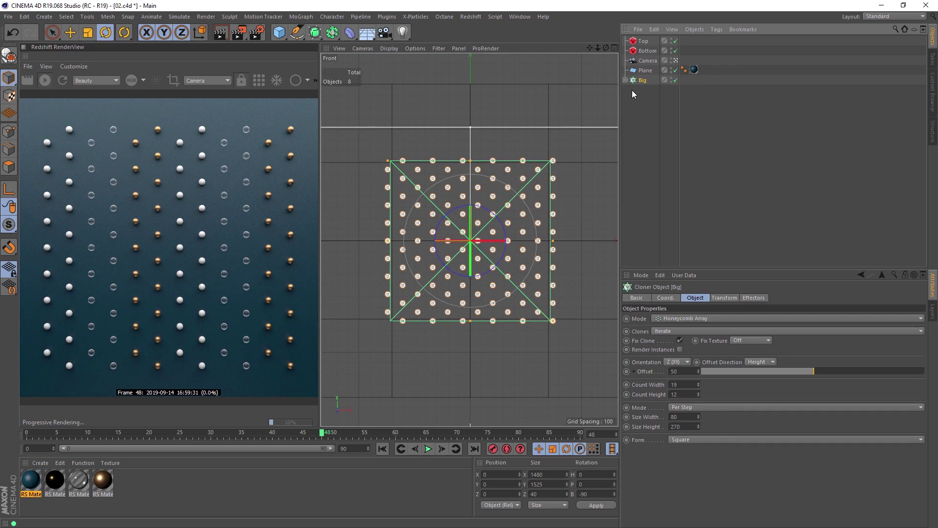
ctrl+drag(638, 84, 644, 90)
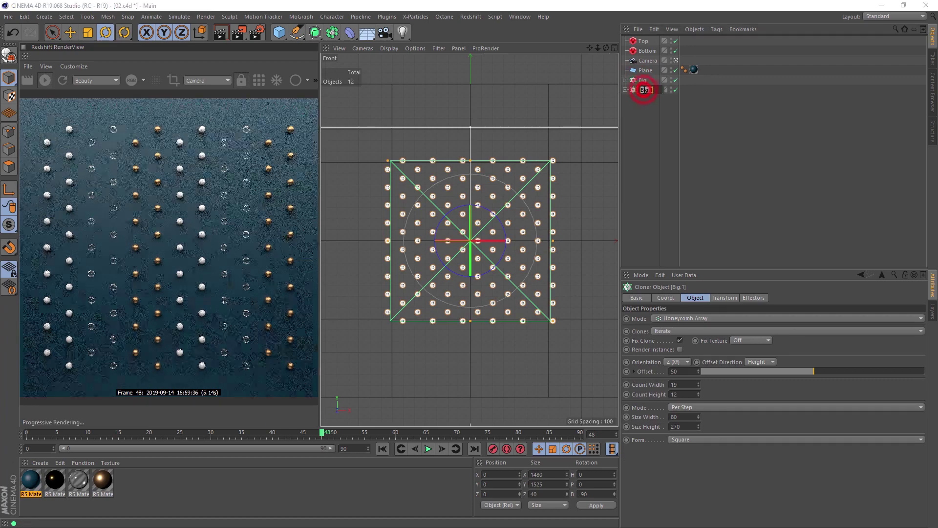
text(Small)
key(Return)
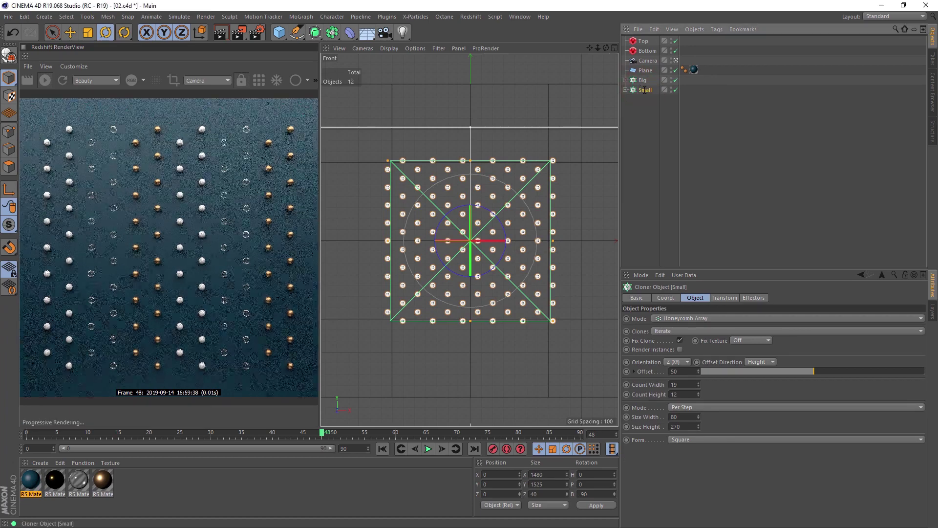
Set the radius of the three spheres inside the Small cloner to 5.
click(625, 90)
drag(648, 141, 641, 99)
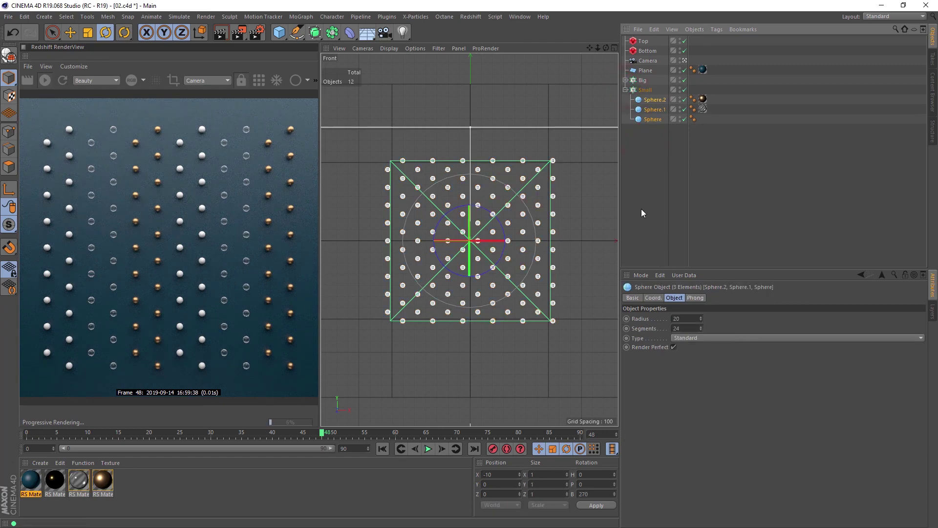
drag(682, 319, 653, 320)
text(5)
key(Return)
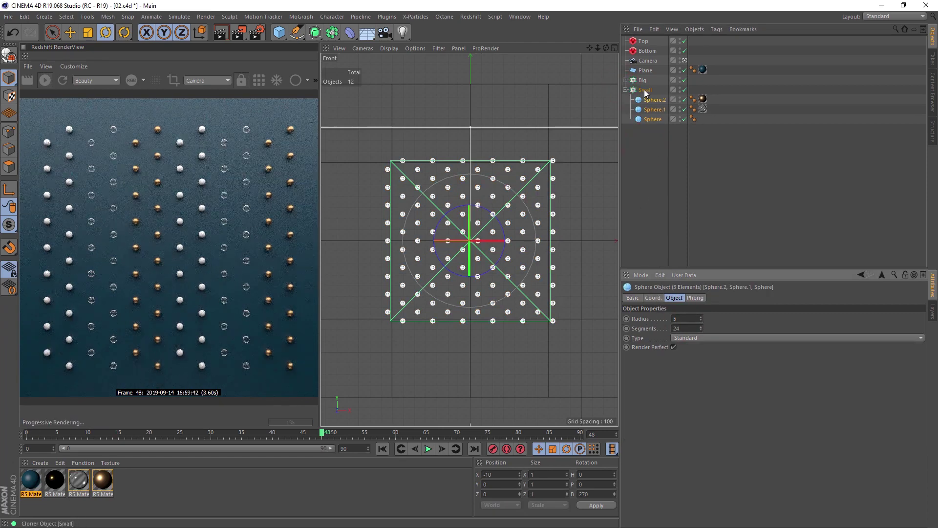
Hide the Big cloner and move the Small cloner along Z to about 14.6 in the right view.
click(645, 91)
click(666, 298)
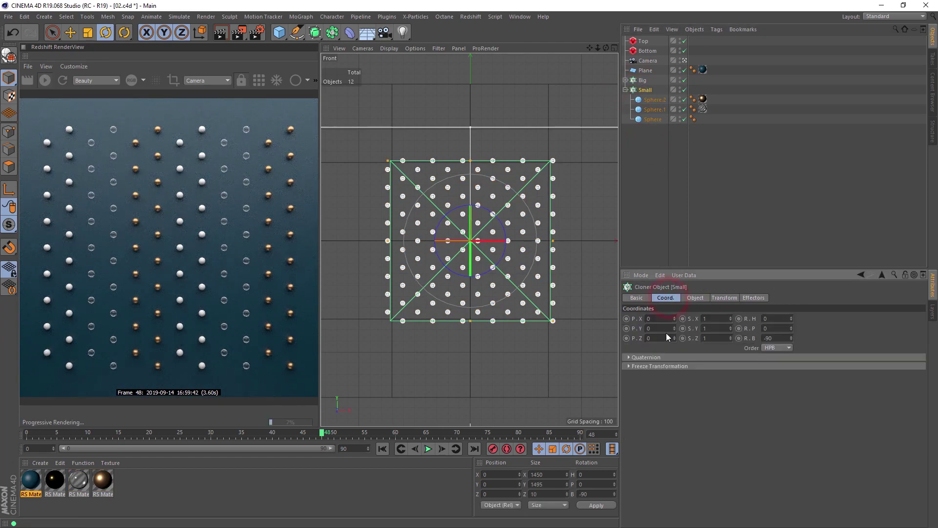
key(F3)
scroll(470, 252, up, 6)
scroll(483, 191, up, 4)
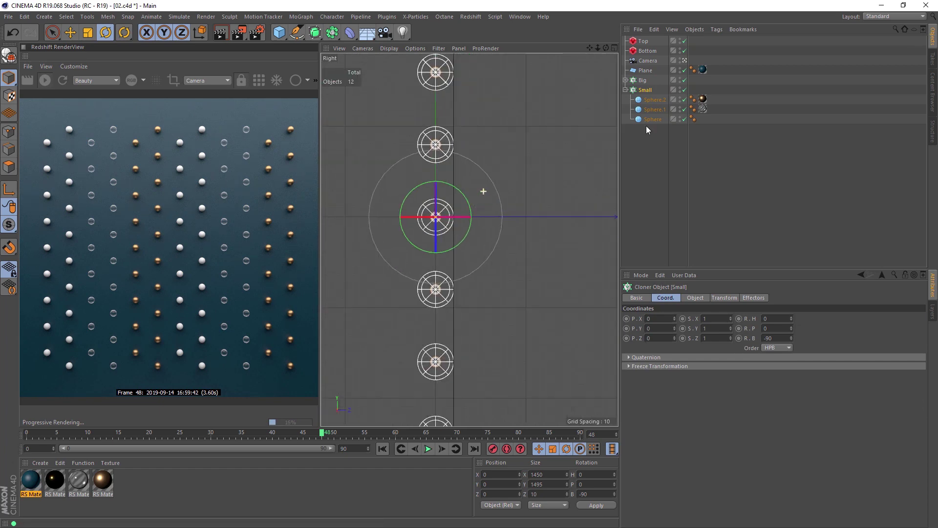
ctrl+click(680, 79)
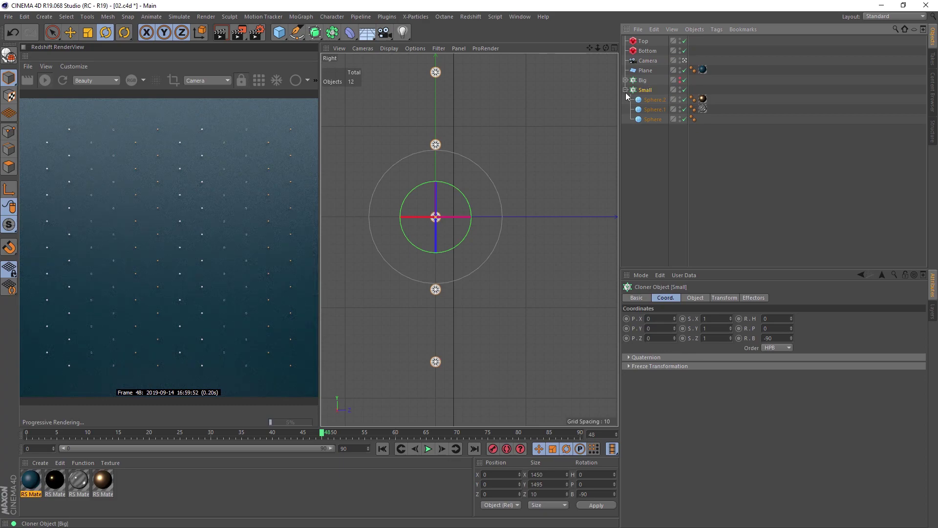
click(646, 90)
key(e)
drag(478, 214, 491, 214)
click(642, 91)
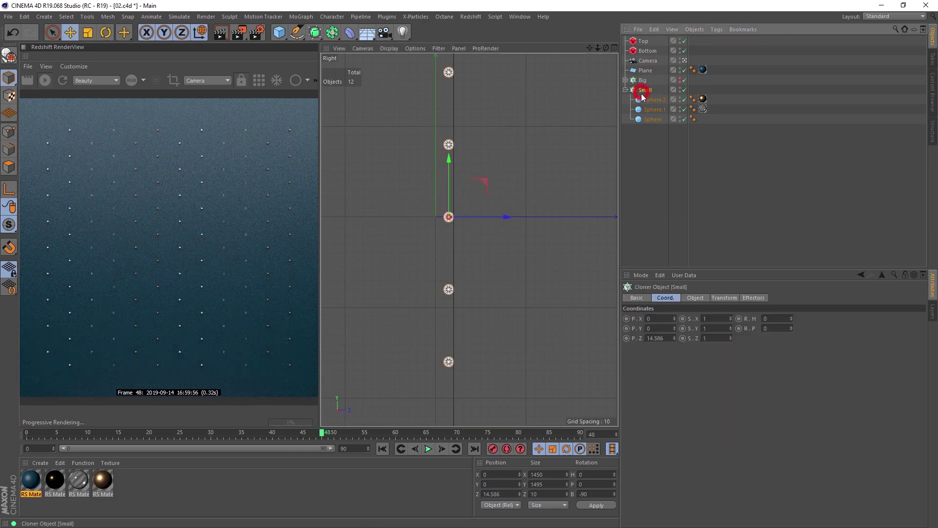
Set the Small cloner's Z position to 15 and make the Big cloner visible again.
double_click(660, 337)
text(15)
key(Return)
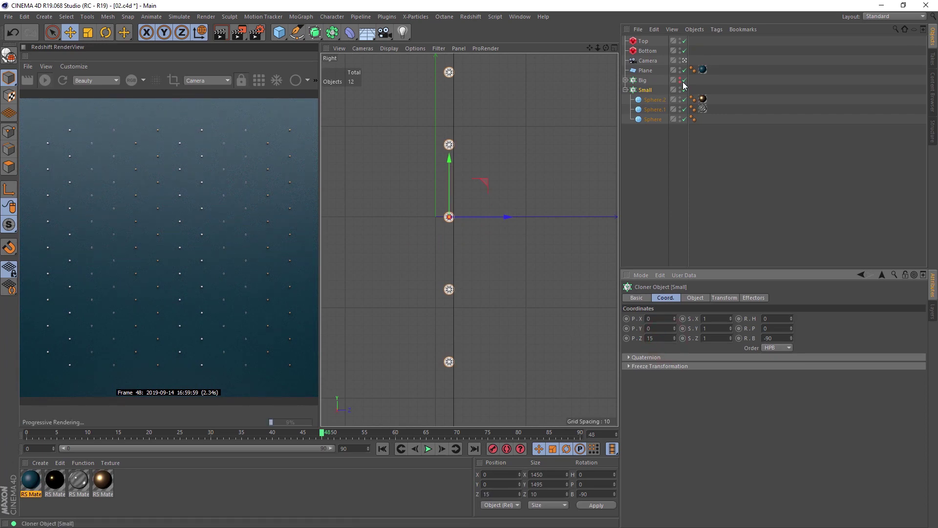
click(682, 81)
click(646, 90)
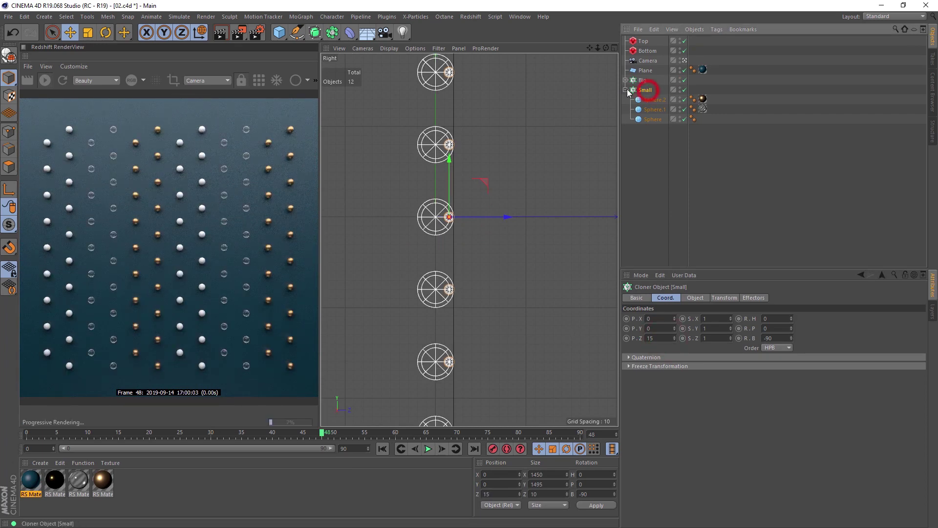
click(626, 90)
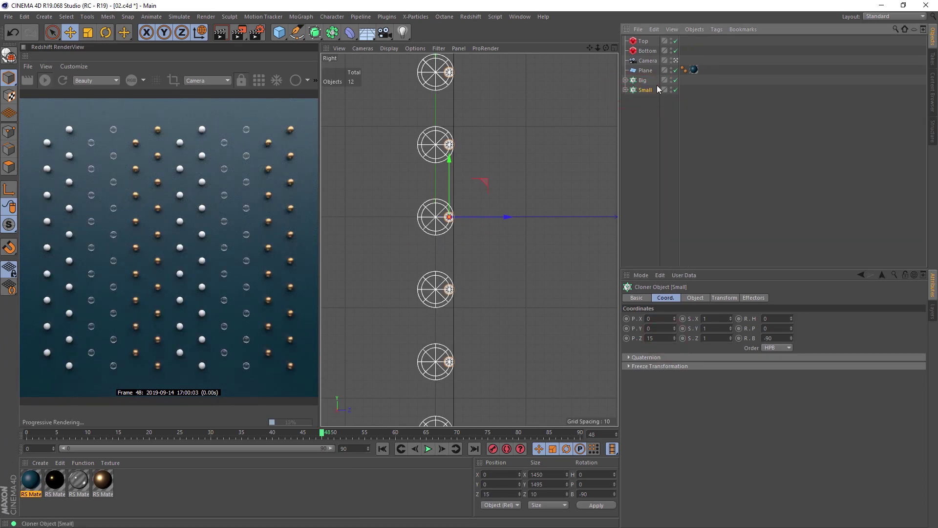
Move the Small cloner along X to about 77.8 in the front view, placing its spheres between the big ones.
click(649, 90)
middle_click(515, 159)
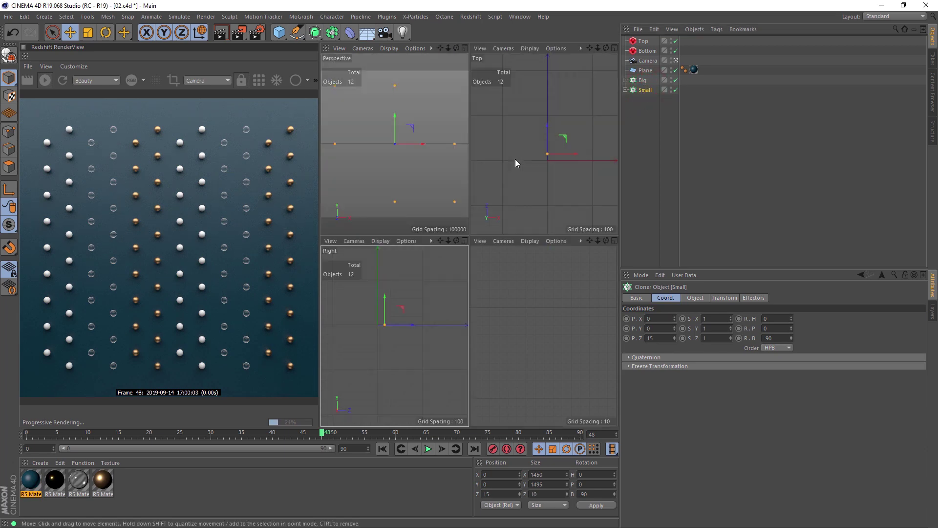
middle_click(572, 274)
drag(530, 216, 588, 227)
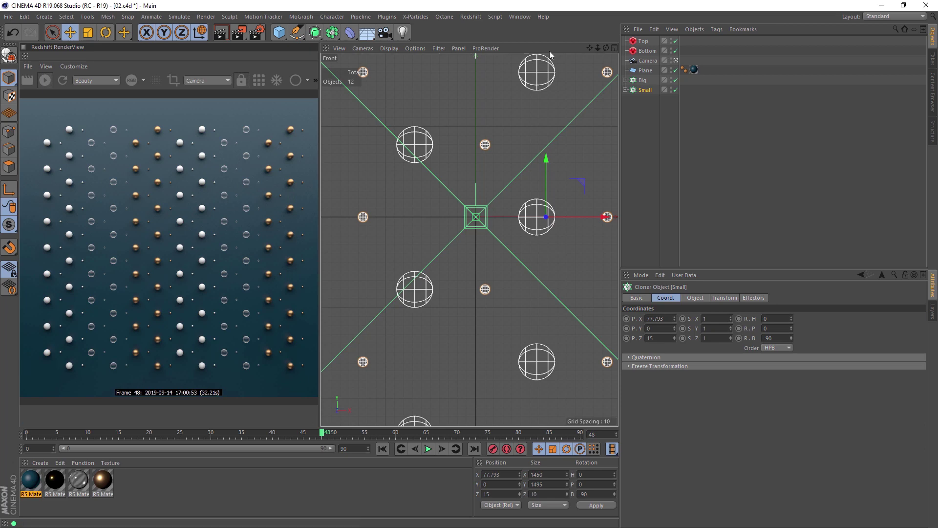
Set the Clones distribution of both the Big and Small cloners to Random.
ctrl+click(636, 80)
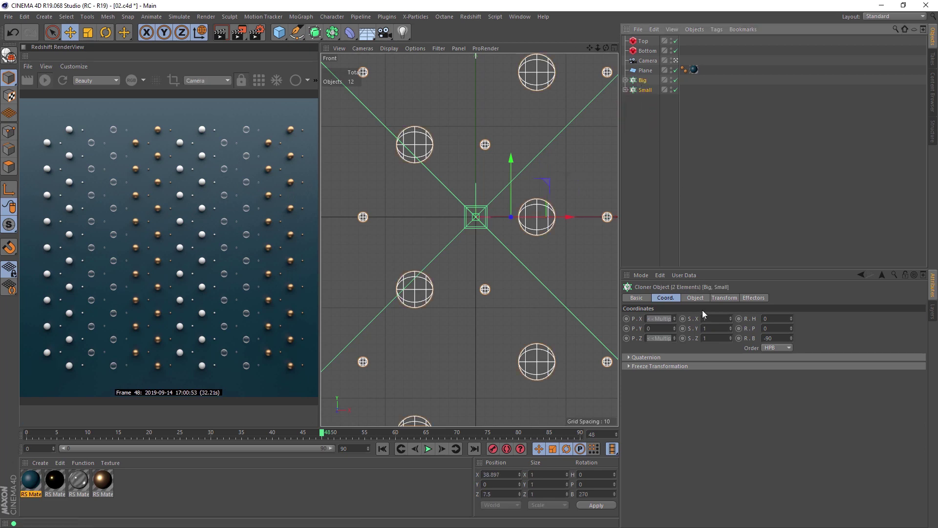
click(695, 297)
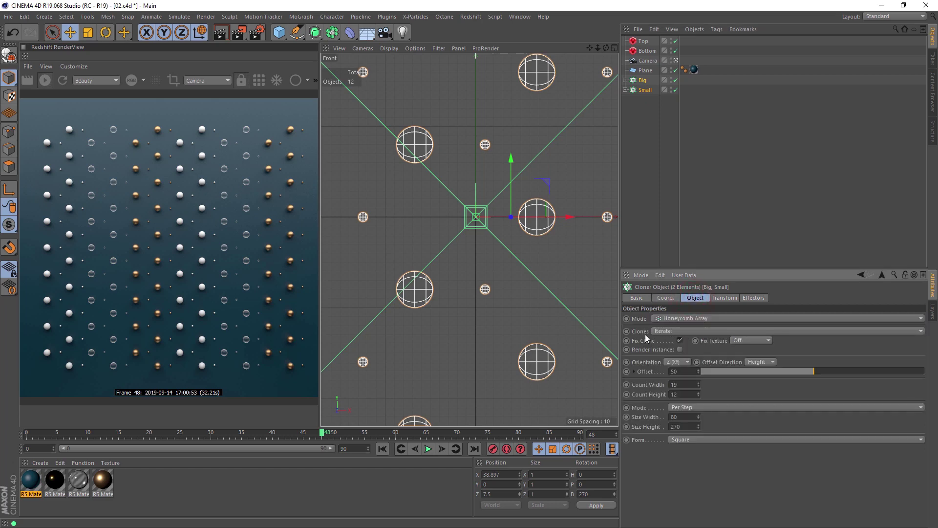
click(663, 331)
click(675, 349)
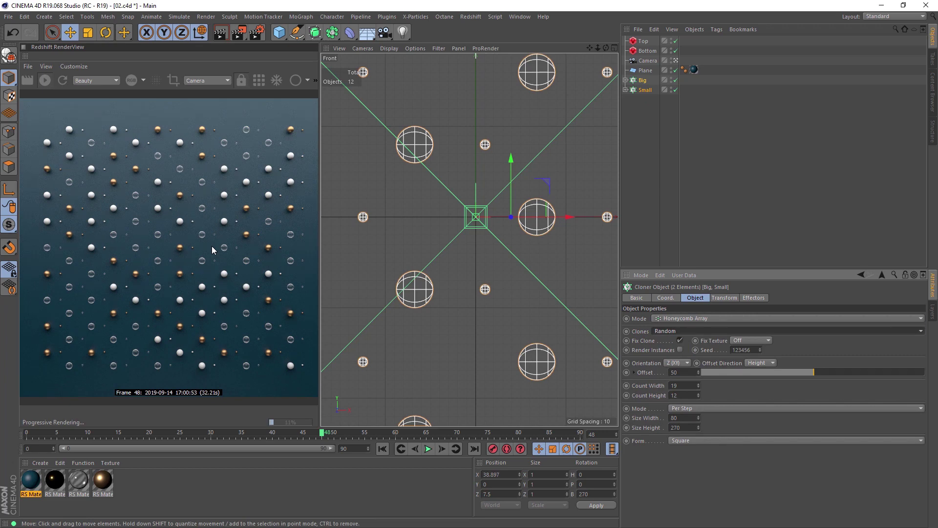
Add two more copies of the glass Sphere.1 inside Big and three more copies of the copper Sphere.2 inside Small.
click(625, 80)
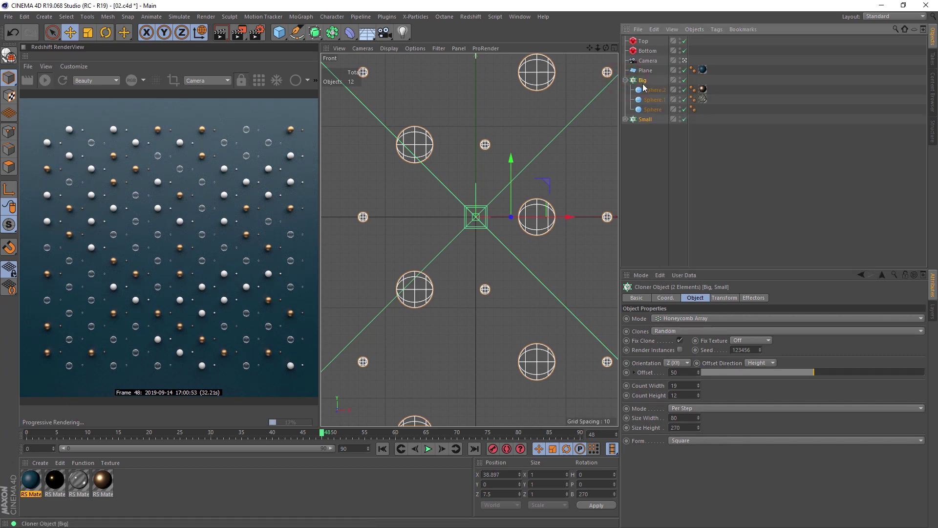
click(625, 119)
click(666, 141)
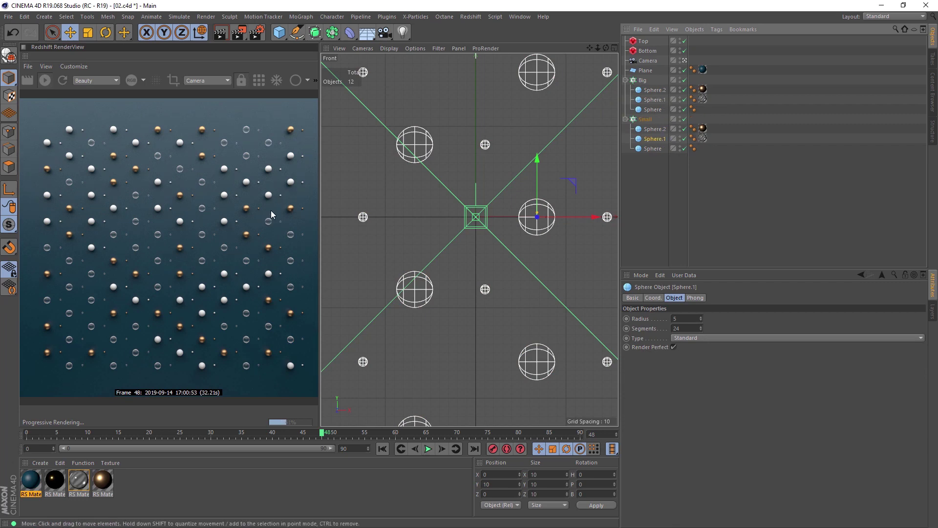
mouse_move(654, 100)
ctrl+mouse_down()
mouse_move(663, 104)
mouse_move(660, 95)
ctrl+mouse_up()
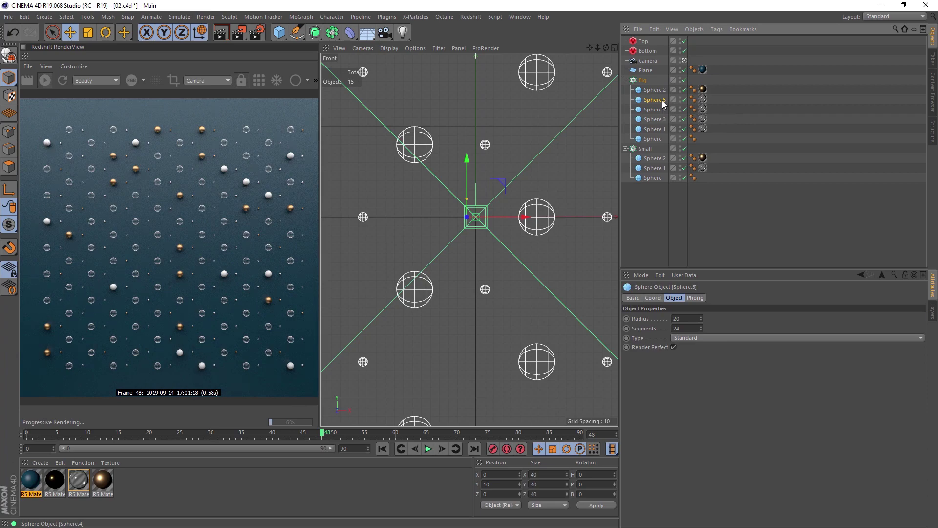
key(Delete)
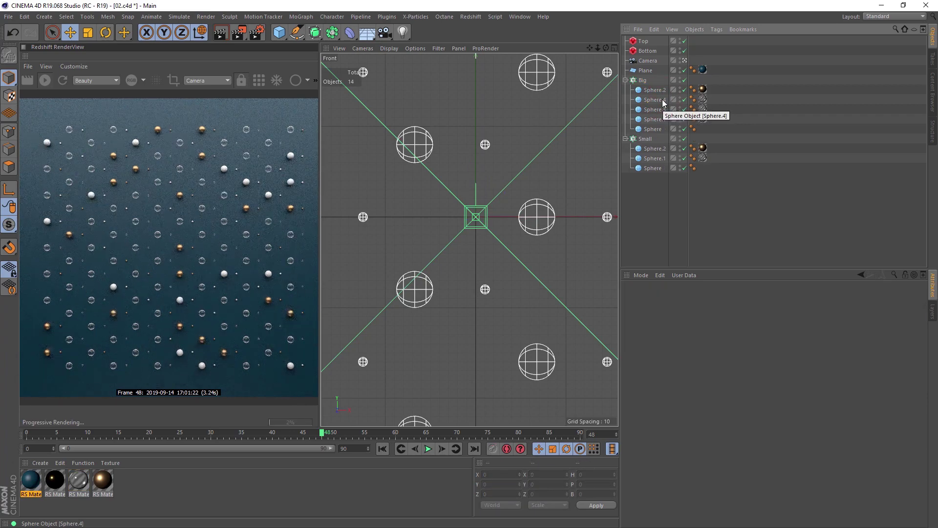
click(655, 149)
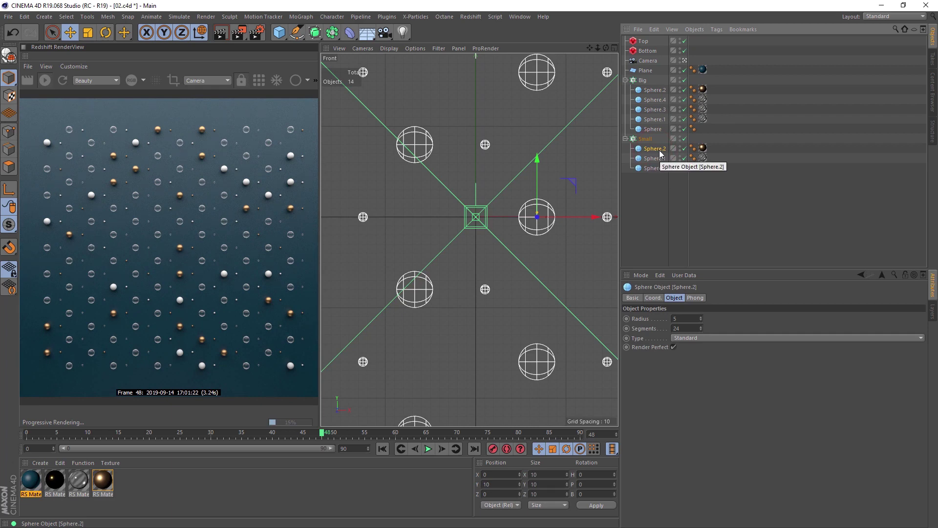
drag(656, 149, 652, 145)
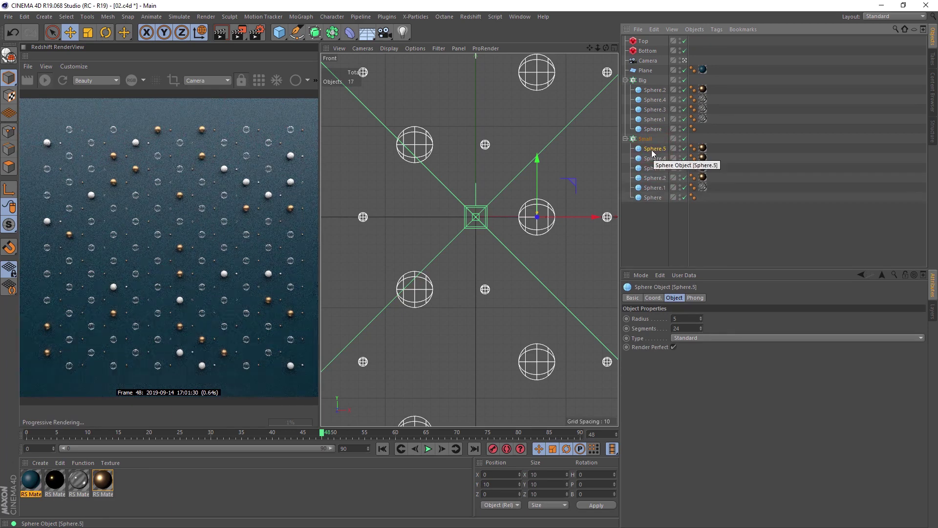
Apply the gold material to both the Small and Big cloners and collapse their hierarchies.
drag(55, 480, 649, 140)
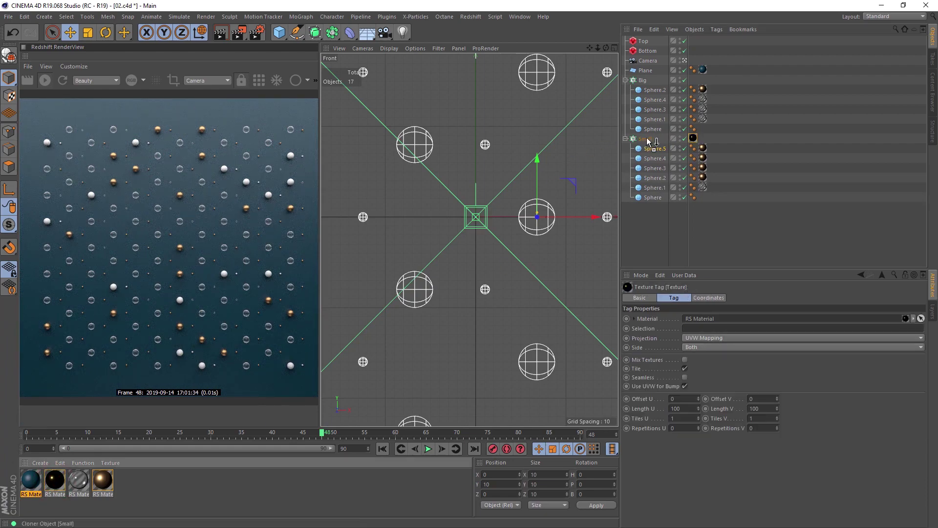
drag(55, 484, 643, 82)
click(626, 81)
click(625, 90)
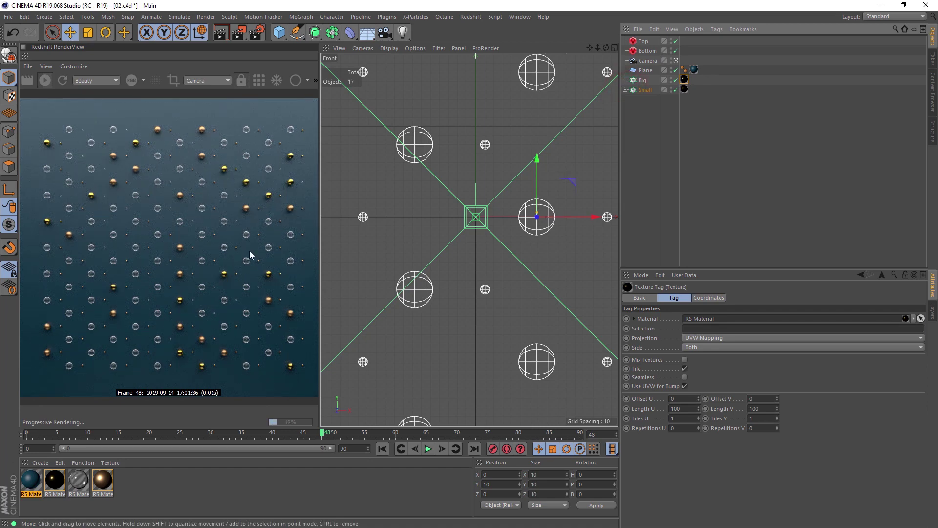
Change the Big cloner's random seed to 123460.
click(641, 80)
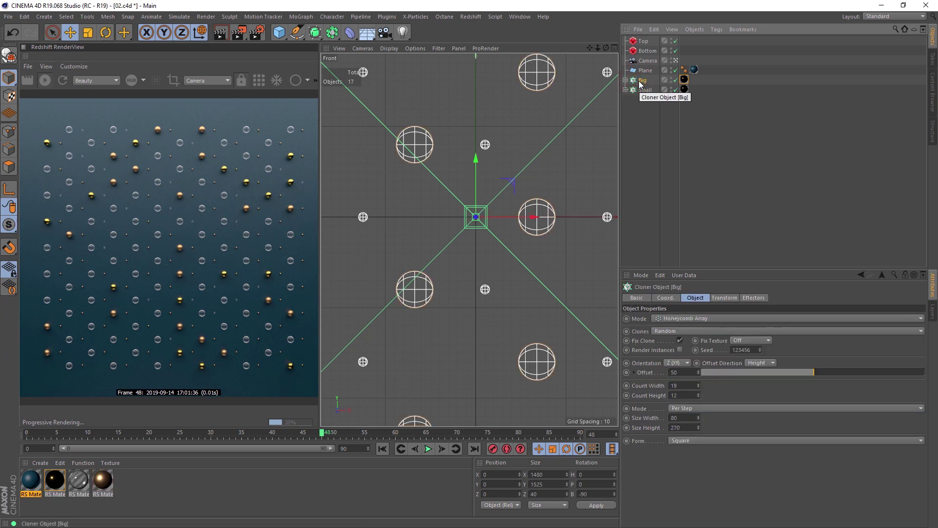
click(760, 348)
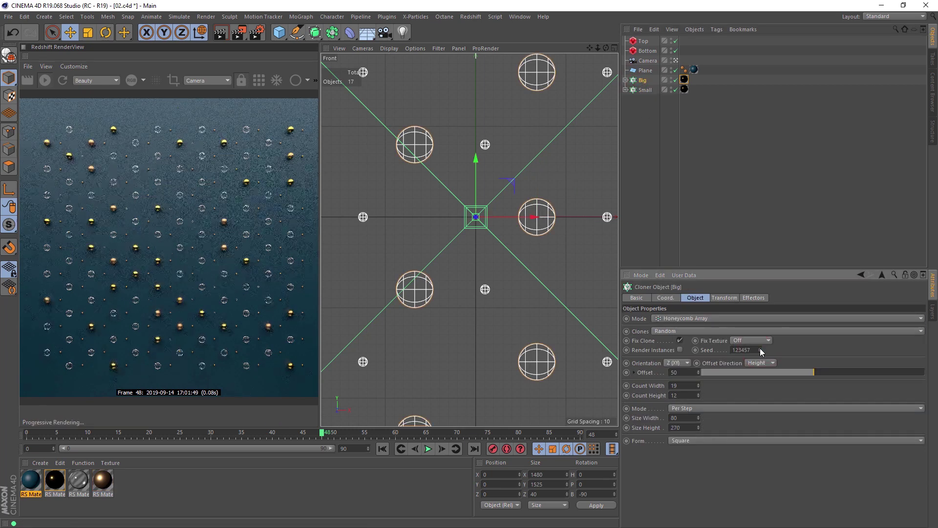
click(760, 348)
click(760, 348)
click(761, 348)
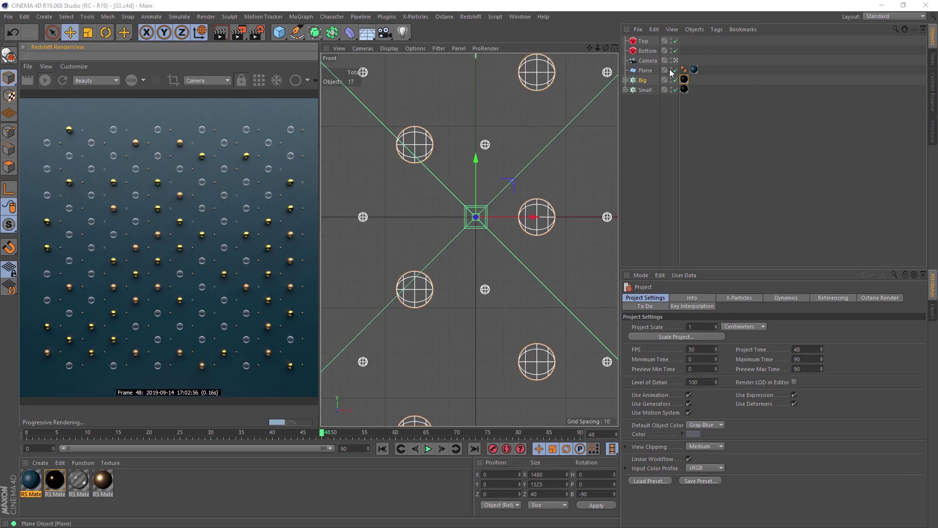
Delete the Small cloner and all the spheres inside the Big cloner.
click(644, 90)
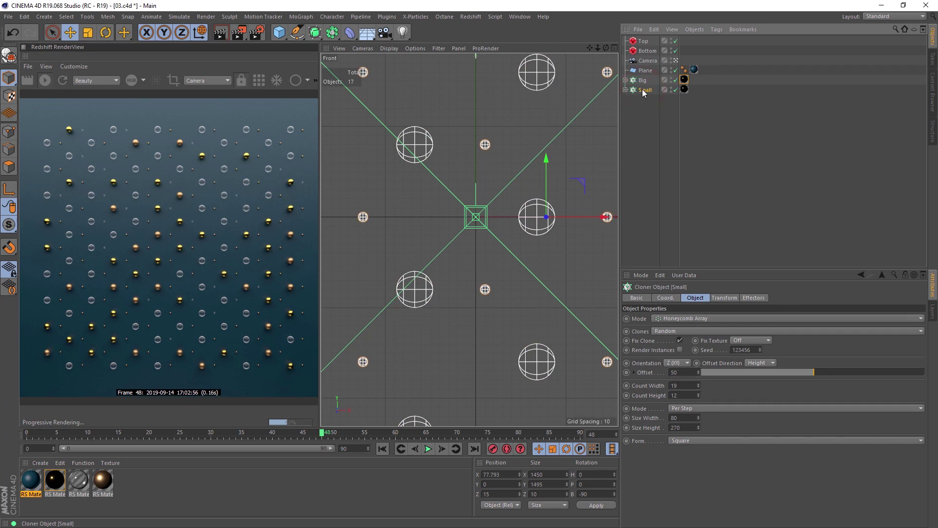
key(Delete)
click(626, 80)
click(653, 90)
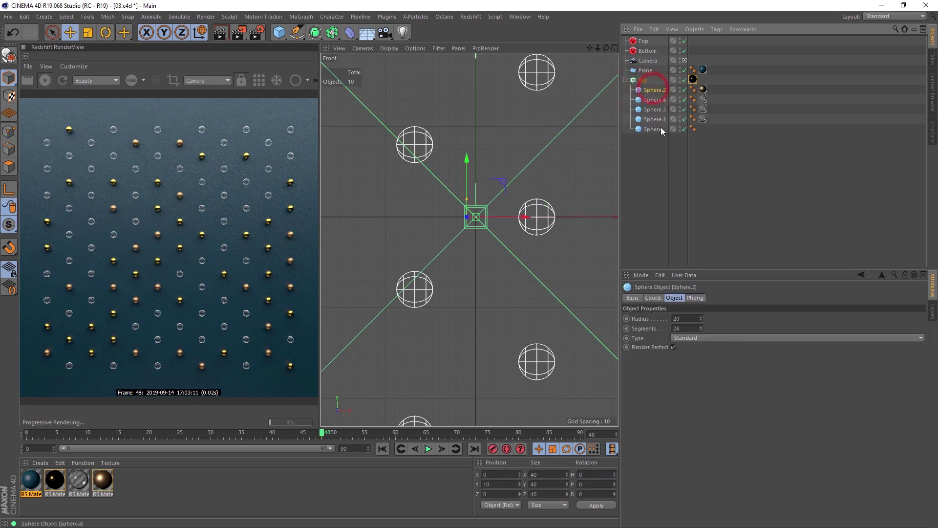
shift+click(650, 129)
key(Delete)
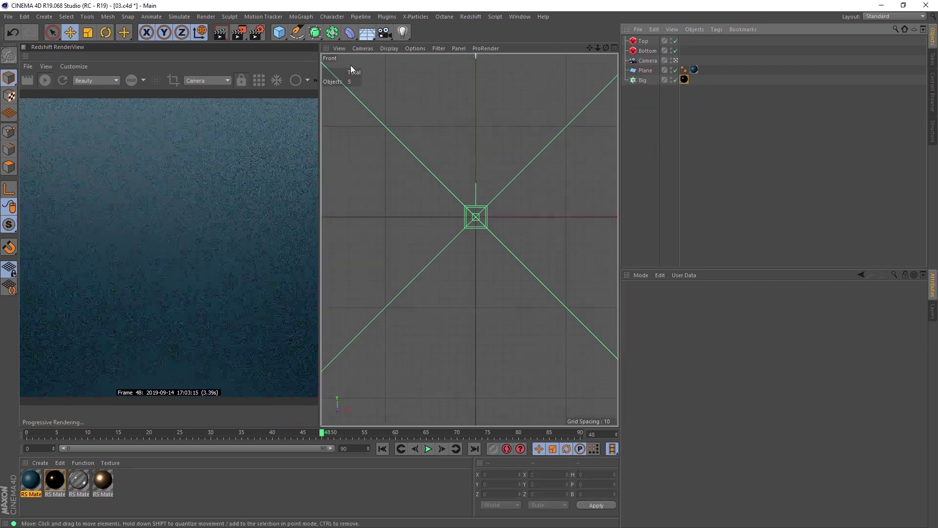
Create a cube and make it the child of the Big cloner.
click(279, 32)
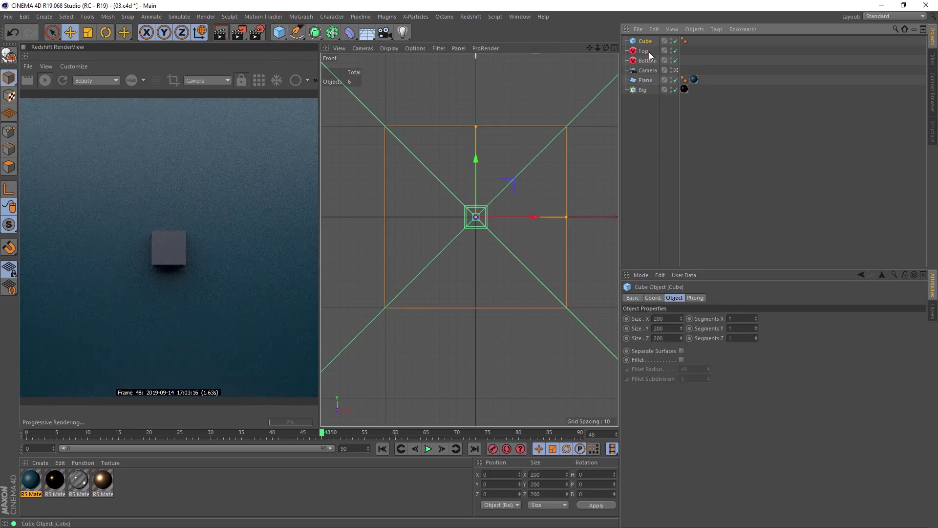
drag(644, 41, 643, 91)
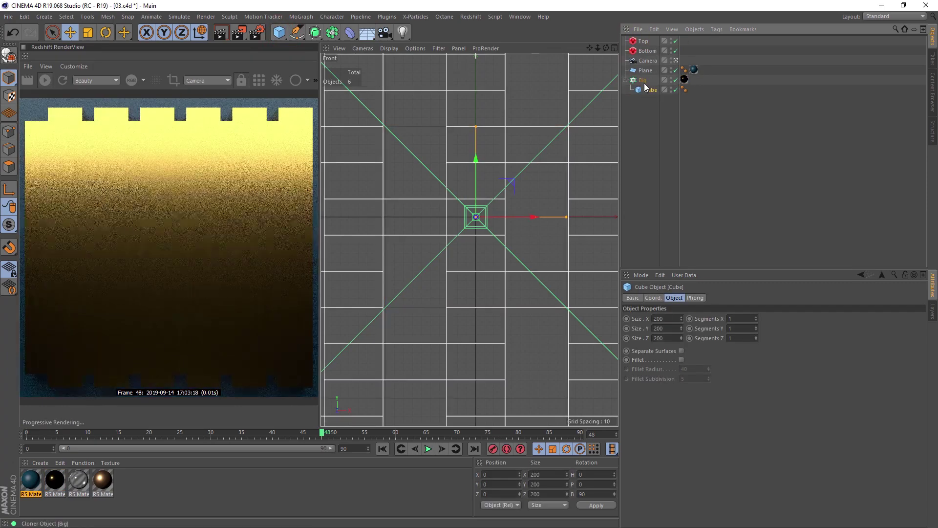
click(648, 88)
Set the cube's X, Y and Z size to 20.
click(667, 320)
key(BackSpace)
click(667, 330)
key(BackSpace)
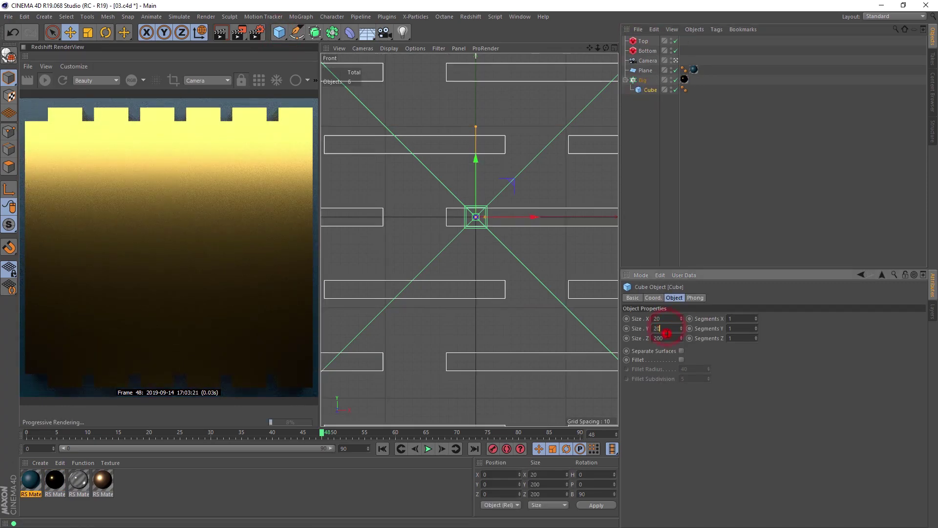
click(668, 337)
key(BackSpace)
key(Return)
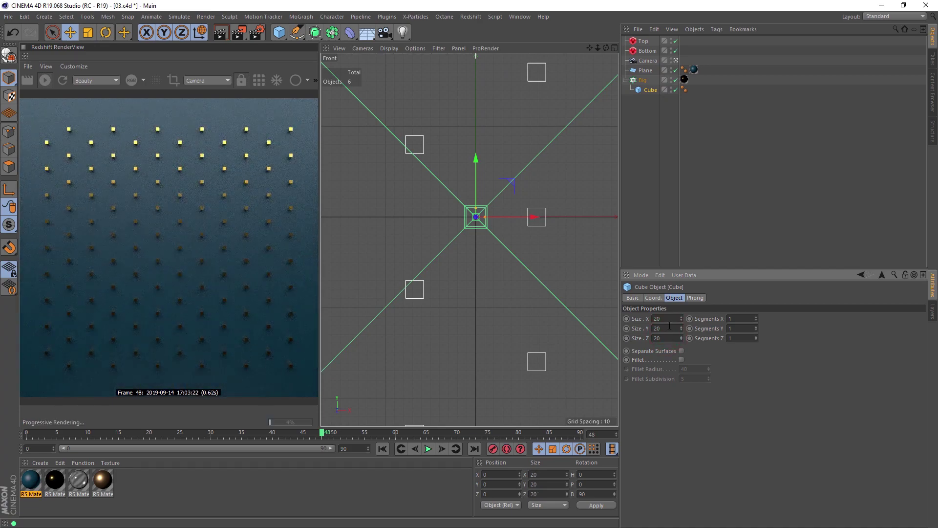
Enlarge the cube to 40 in X, Y and Z.
drag(665, 319, 634, 339)
text(404040)
key(Return)
Set the cube's size to 80 in all three dimensions with the four-view layout shown.
middle_click(468, 263)
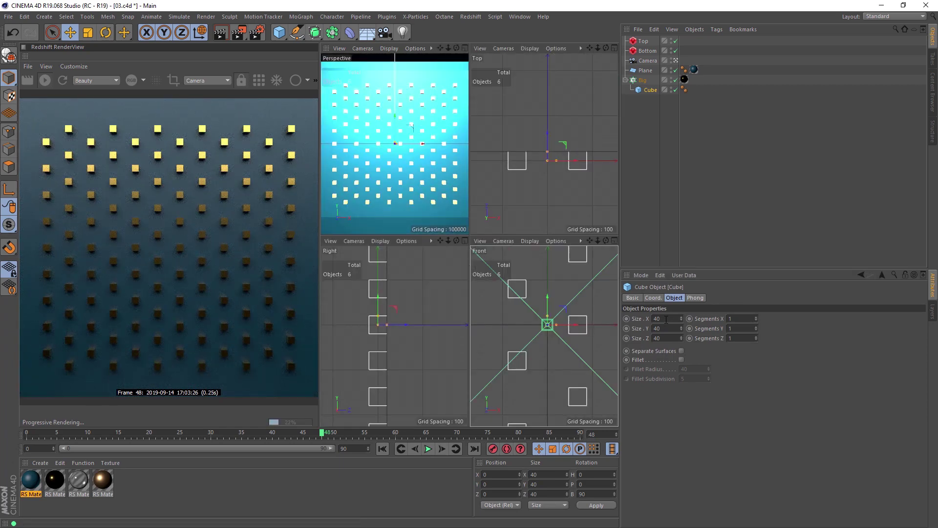
text(80)
drag(666, 319, 635, 338)
text(8080)
key(Return)
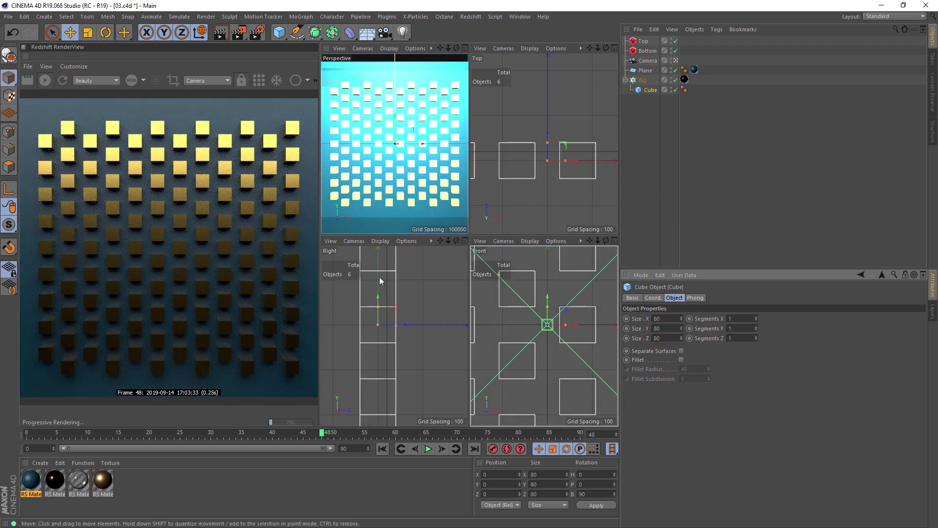
Move the Big cloner to -20 on the Z axis and delete its gold material tag.
click(642, 80)
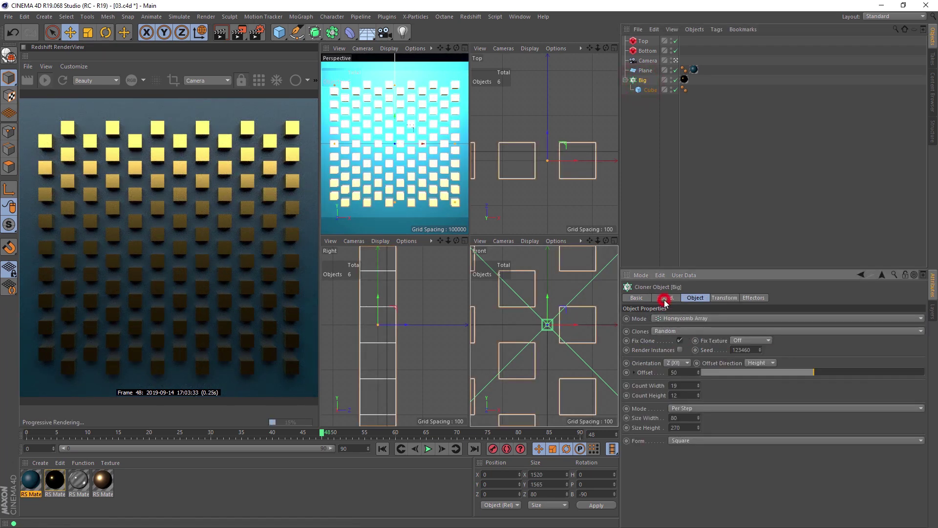
click(665, 298)
drag(406, 326, 395, 323)
click(665, 338)
key(BackSpace)
key(BackSpace)
key(BackSpace)
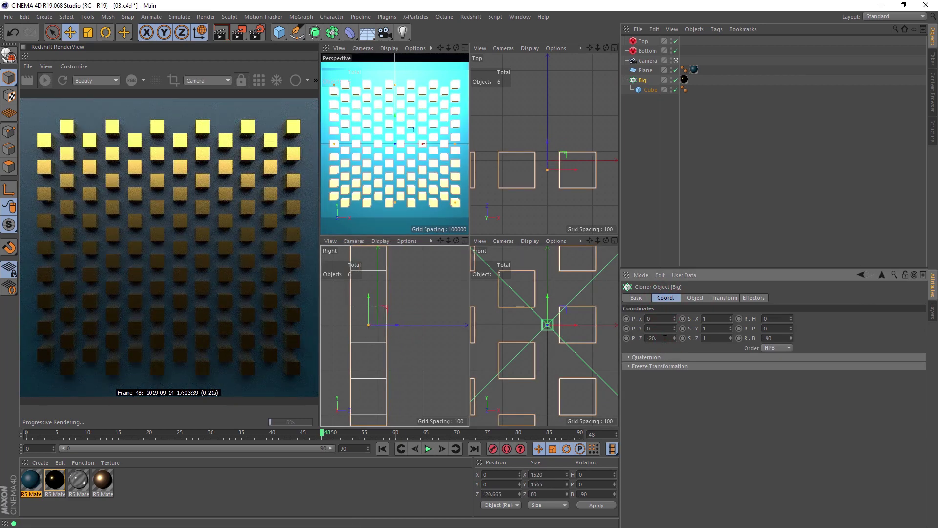
click(684, 79)
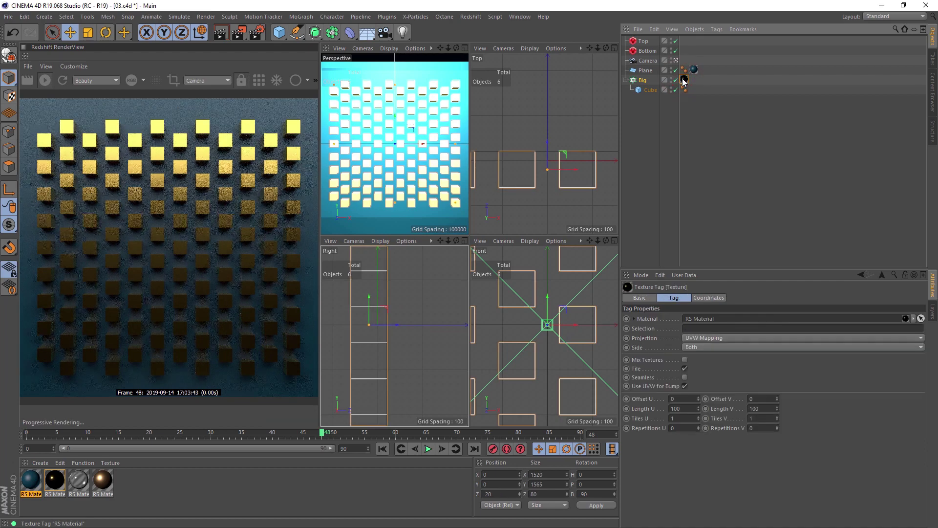
key(Delete)
Change the diffuse color of the plane's teal material, RS Material.1, to a dark neutral gray in its shader graph.
double_click(31, 479)
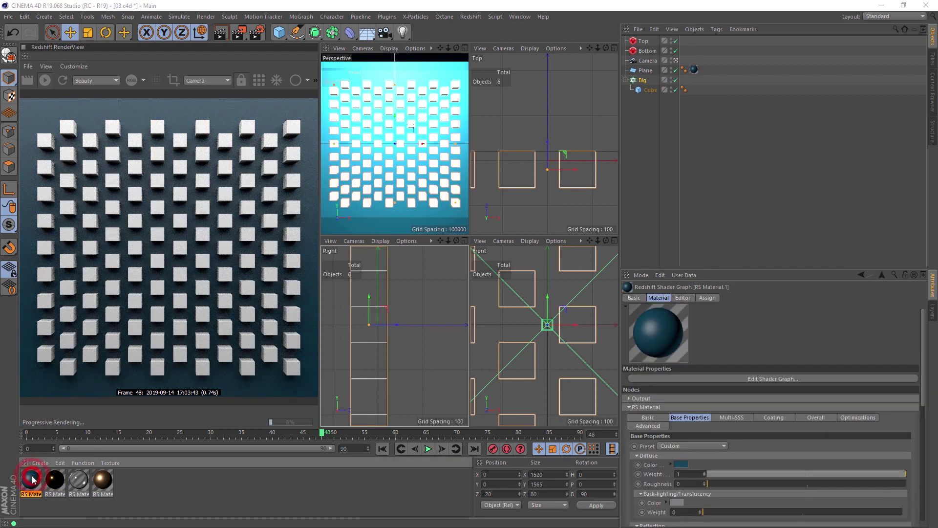
drag(279, 27, 427, 73)
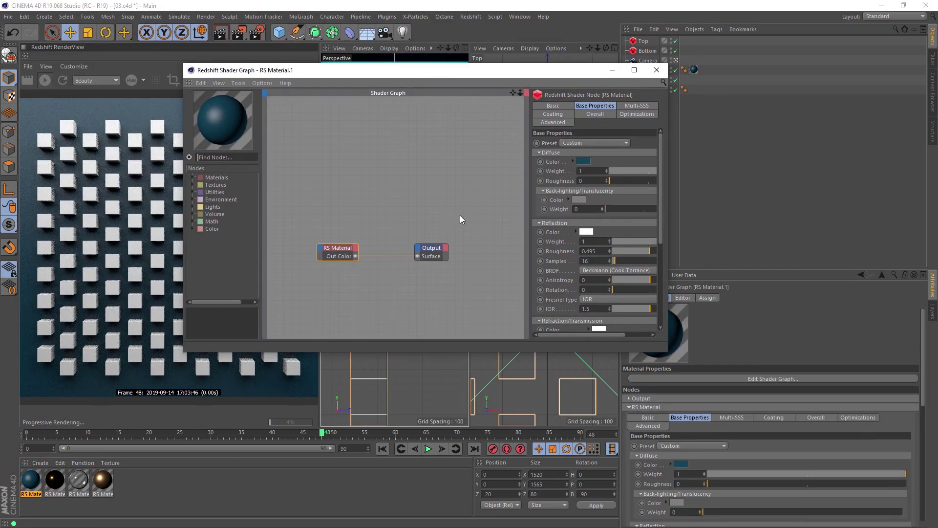
click(584, 161)
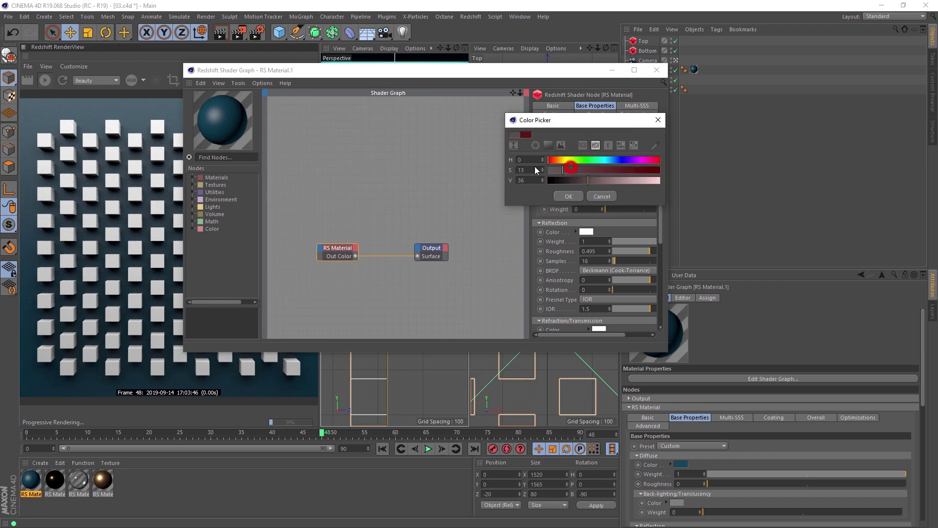
drag(534, 166, 536, 167)
click(580, 181)
click(571, 182)
click(572, 196)
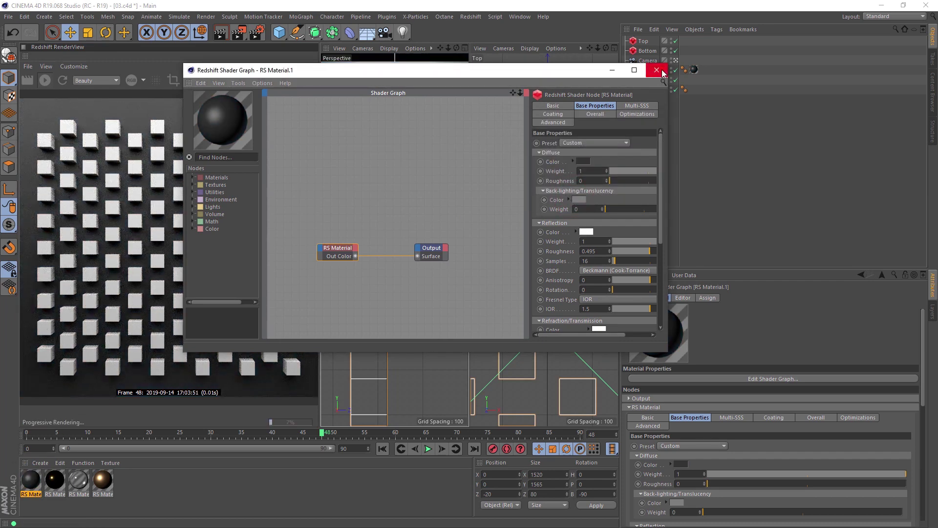
Close the shader graph, maximize the perspective view and set its display mode to Hidden Line.
click(656, 70)
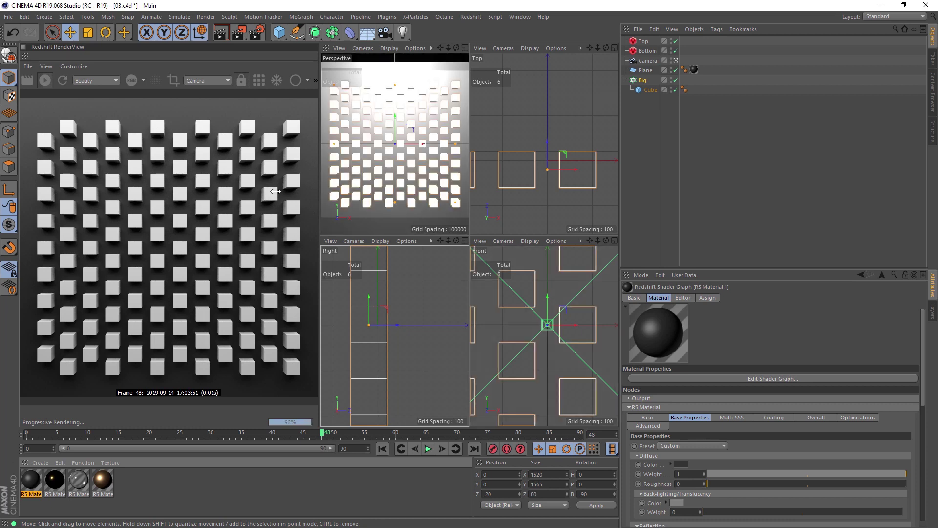
middle_click(395, 142)
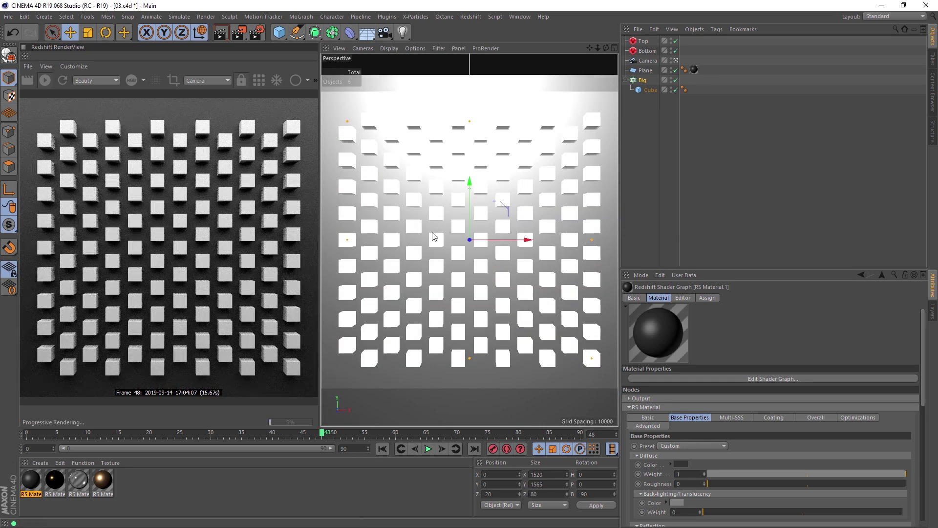
click(394, 49)
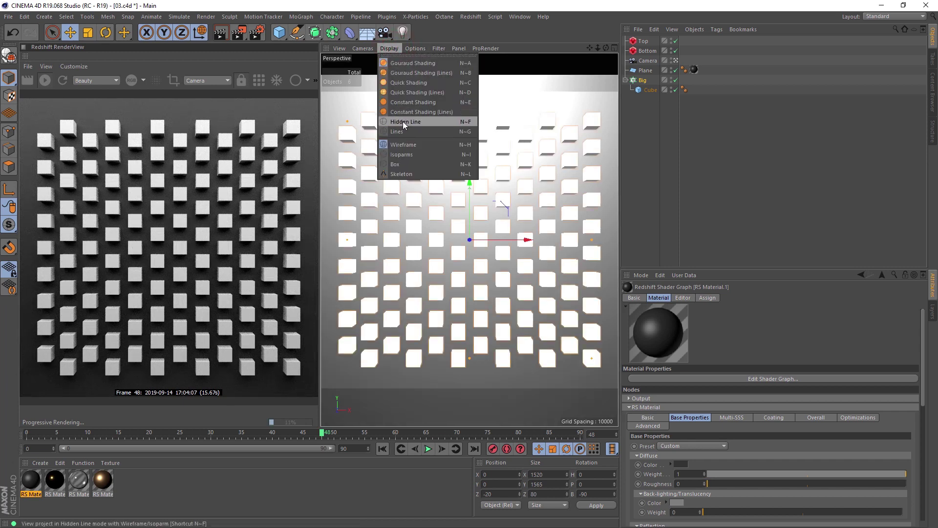
click(430, 121)
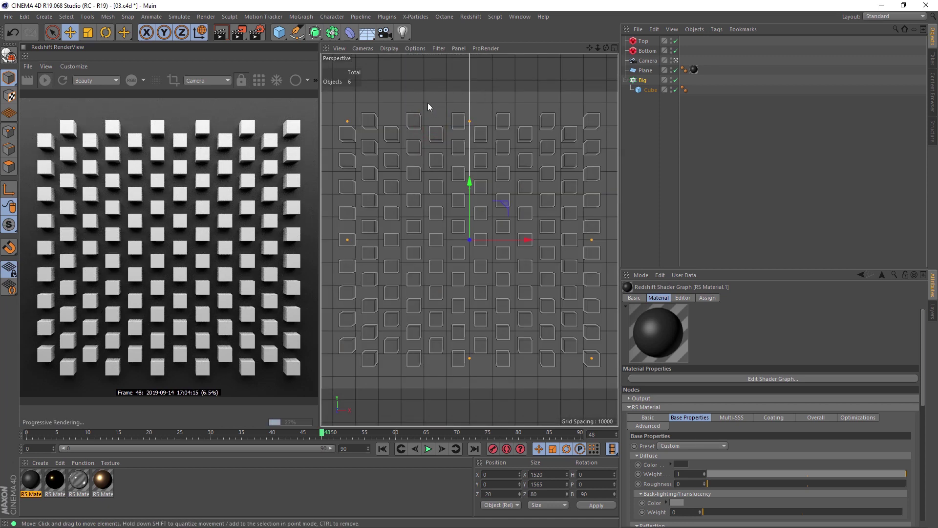
Set the camera's focal length to Tele (135 mm) and dolly it back to about -4974 on the Z axis.
click(648, 60)
click(717, 299)
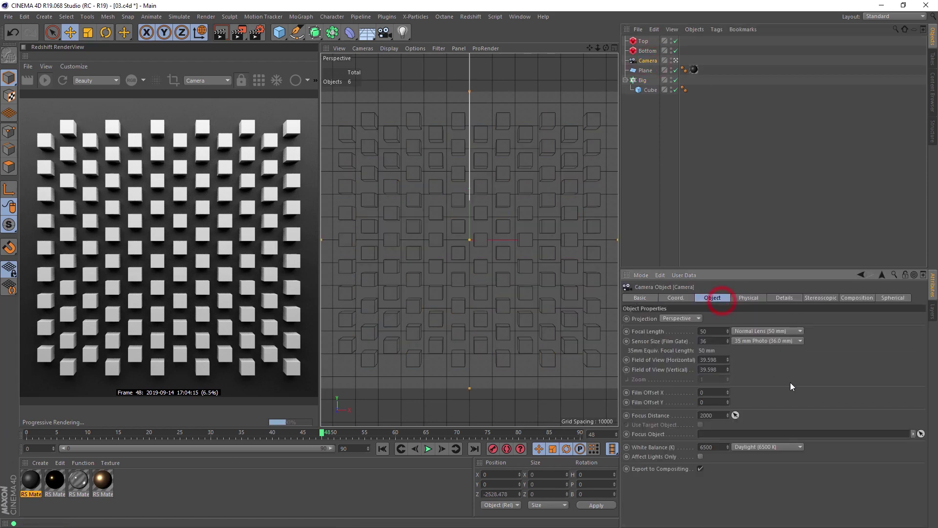
scroll(772, 330, down, 1)
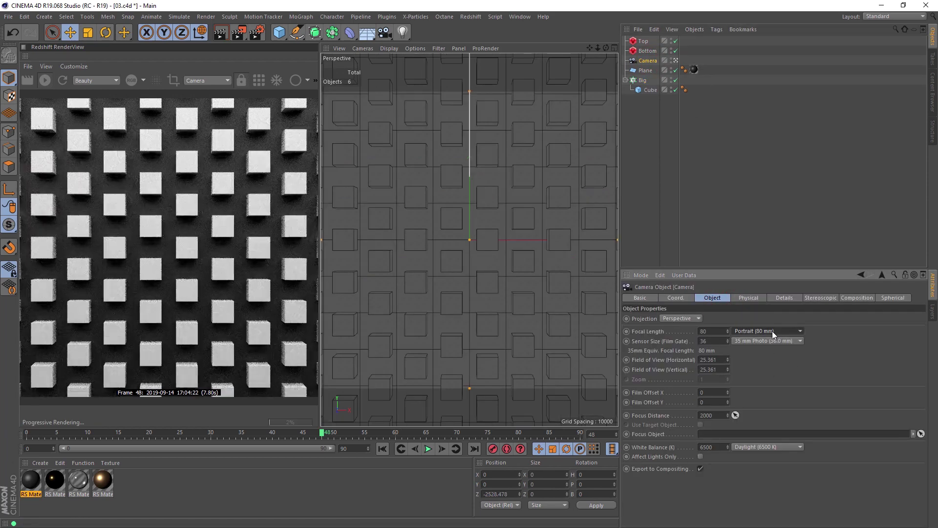
scroll(469, 240, up, 2)
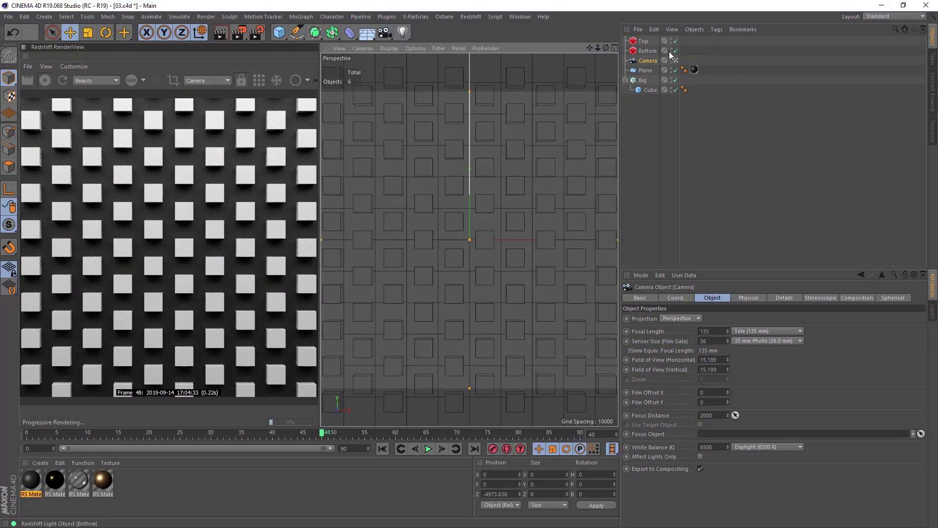
Change the Big cloner's mode to Grid Array.
click(642, 80)
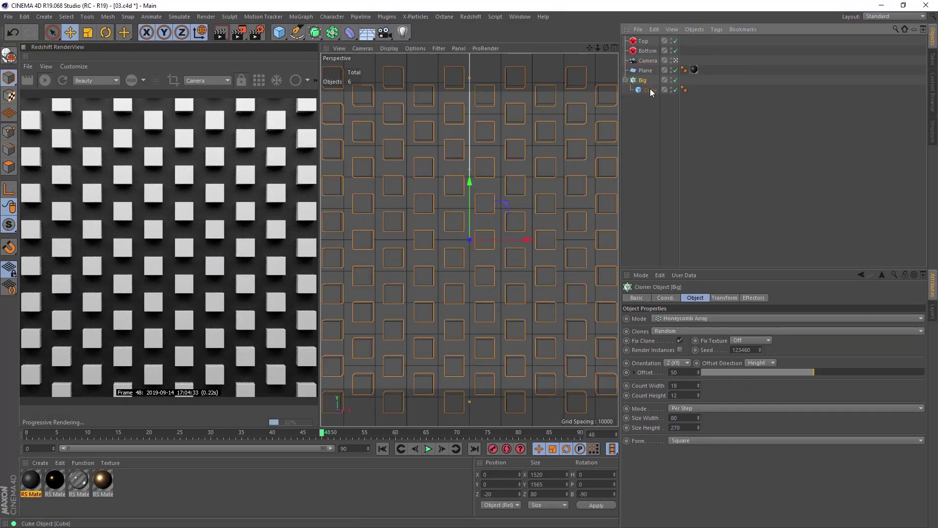
click(671, 319)
click(685, 357)
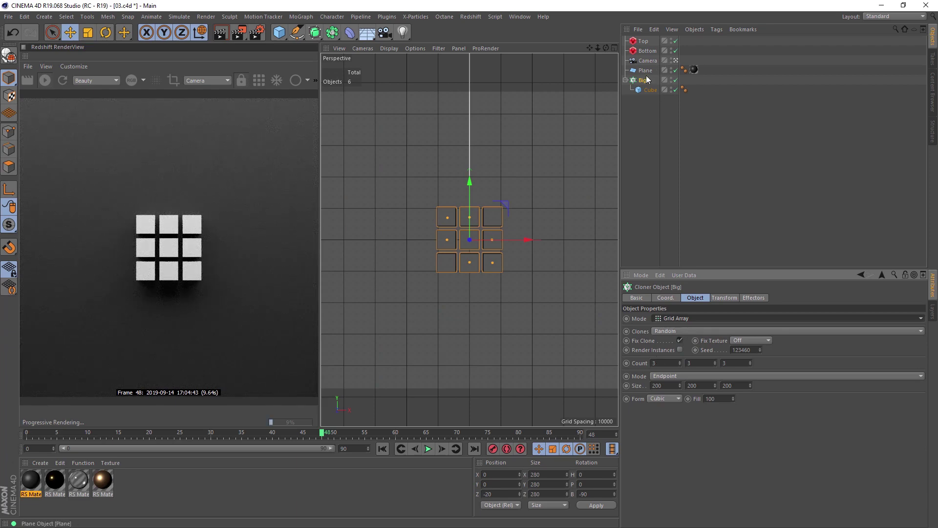
Switch the Big cloner's grid to Per-Step spacing and set the step size to 80 in all three dimensions.
click(649, 90)
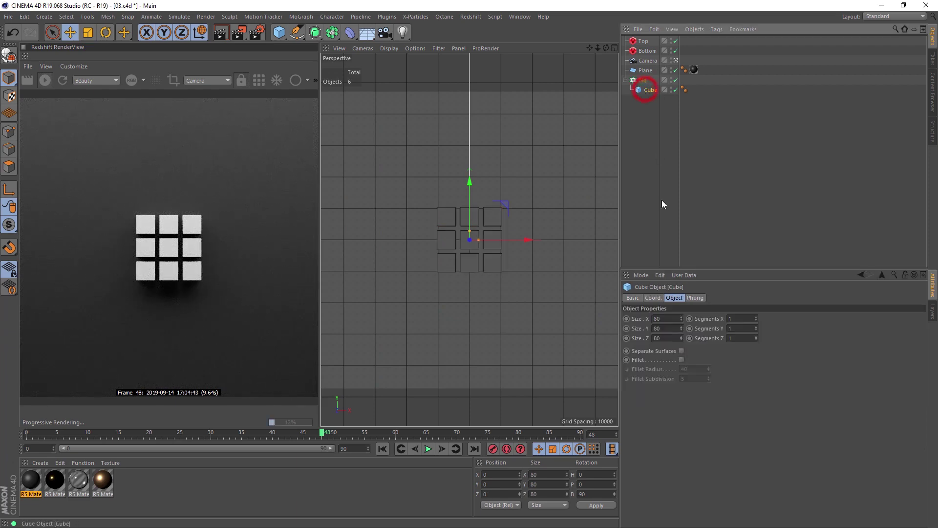
click(642, 80)
click(673, 377)
click(673, 386)
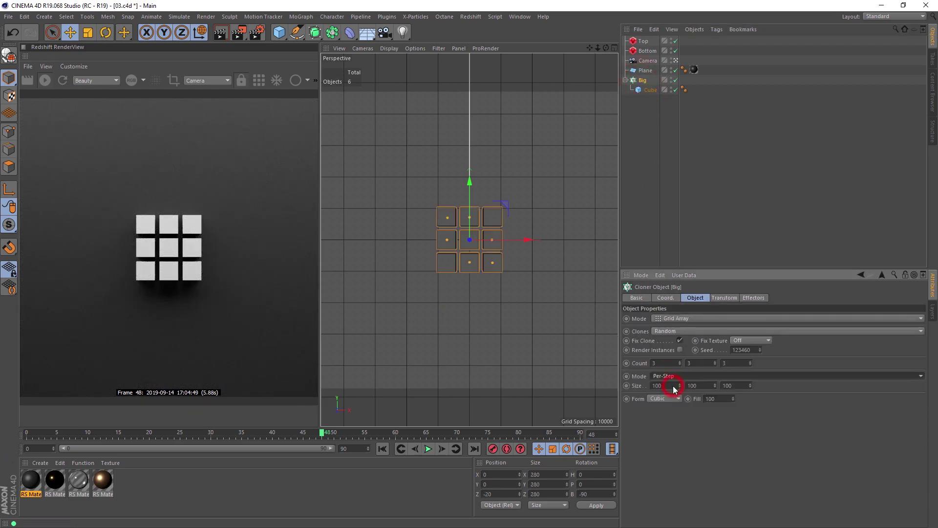
drag(673, 387, 632, 385)
text(80)
drag(706, 386, 564, 378)
text(8080)
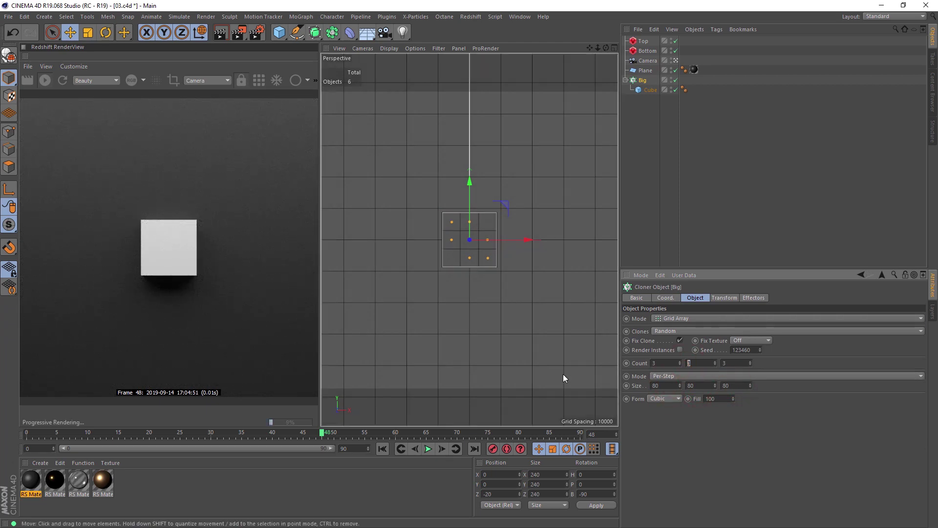
Reduce the Big cloner's grid count in depth to 1.
click(750, 361)
drag(751, 362, 750, 338)
drag(742, 362, 699, 376)
text(1)
key(Return)
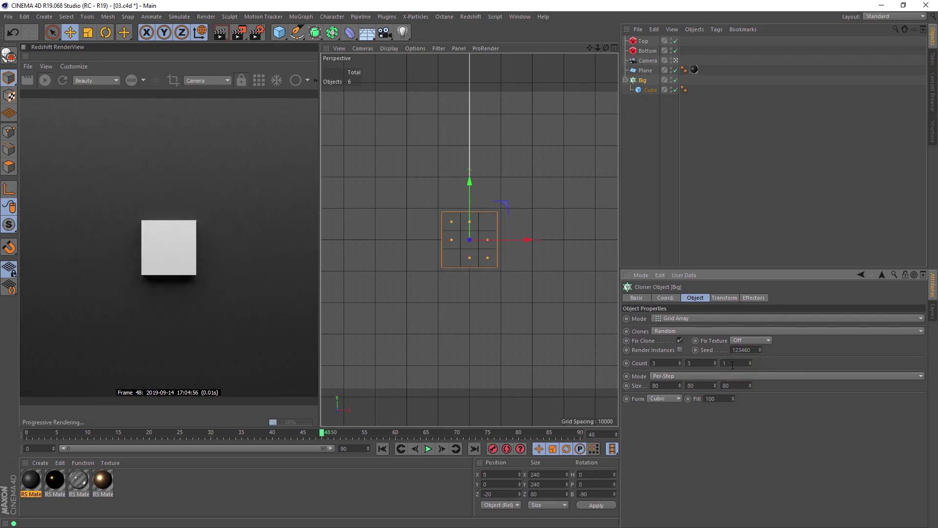
Set the first two grid counts of the Big cloner to 10 and turn on Render Instances.
double_click(689, 363)
text(10)
double_click(664, 363)
text(10)
click(679, 350)
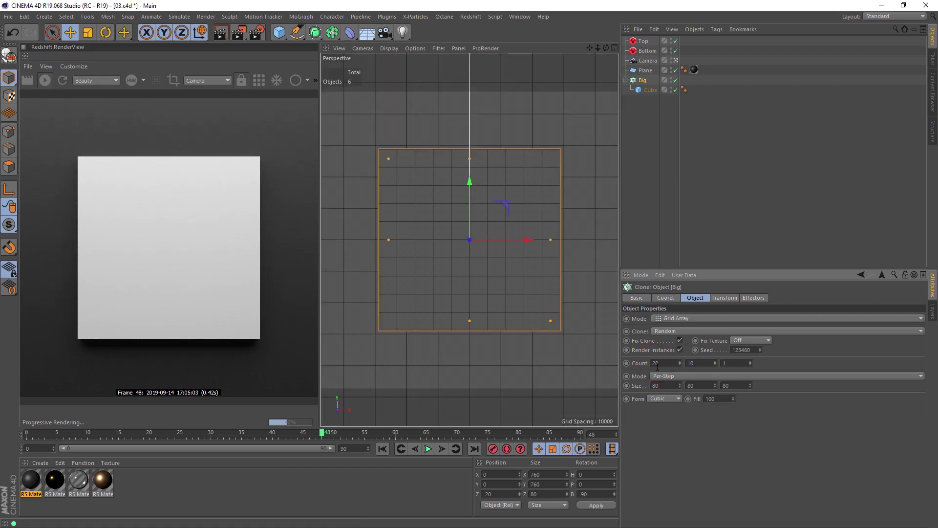
Increase the Big cloner's first two grid counts to 20 each.
key(Return)
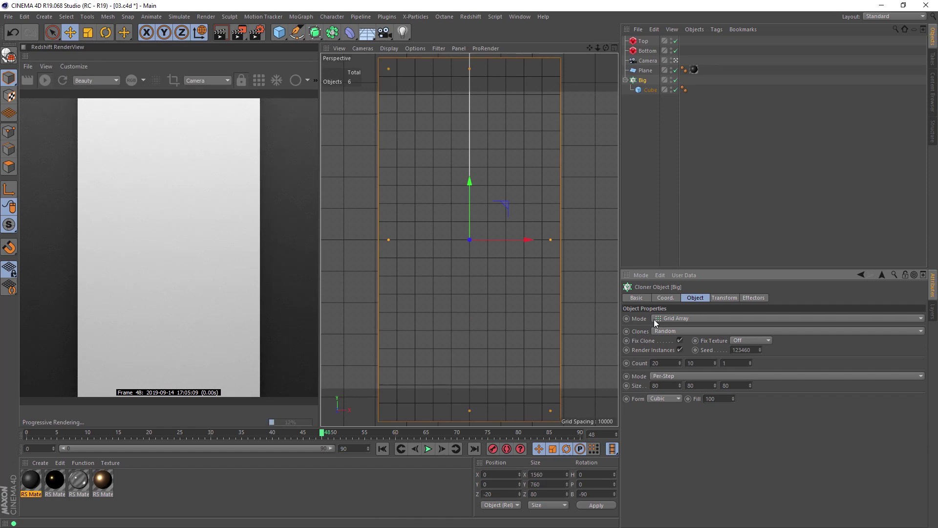
text(20)
key(Return)
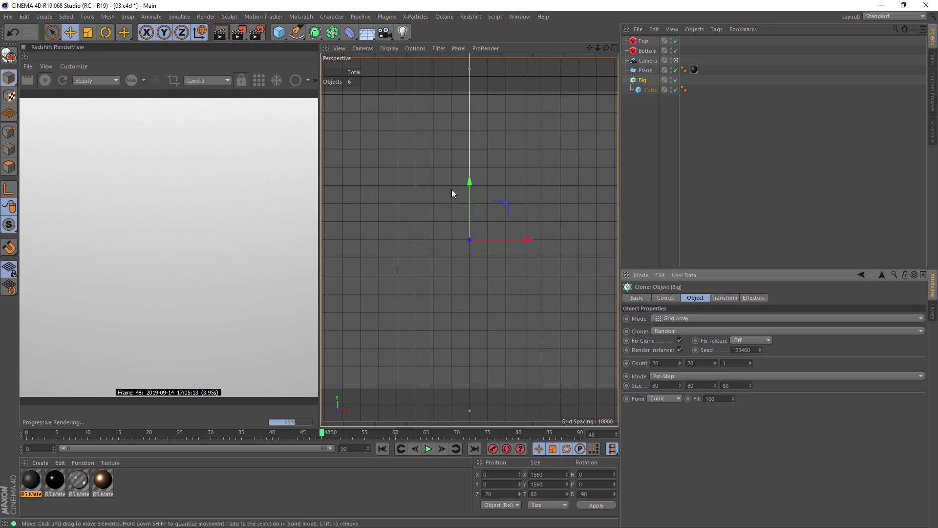
Set the Big cloner's per-step size to 81 in all three dimensions to leave thin gaps between the cubes.
click(659, 386)
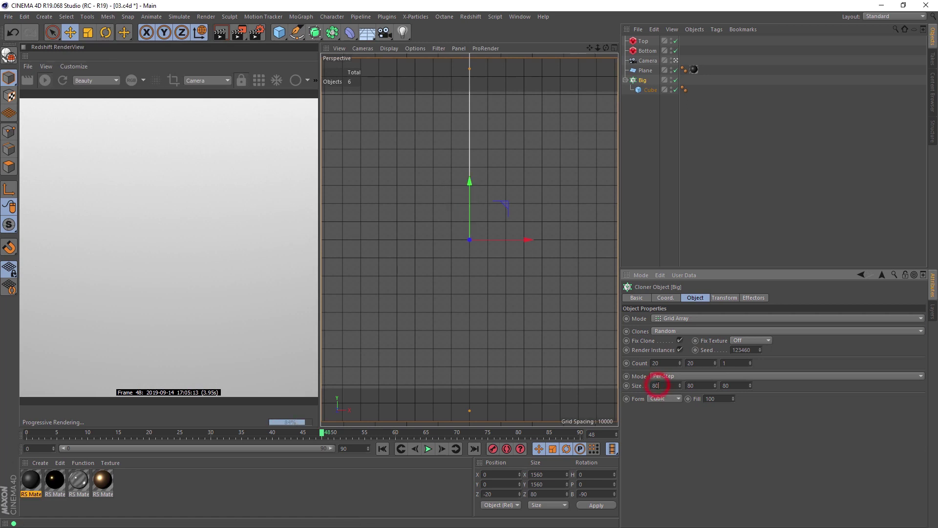
key(BackSpace)
text(1)
click(694, 385)
key(BackSpace)
text(1)
key(Return)
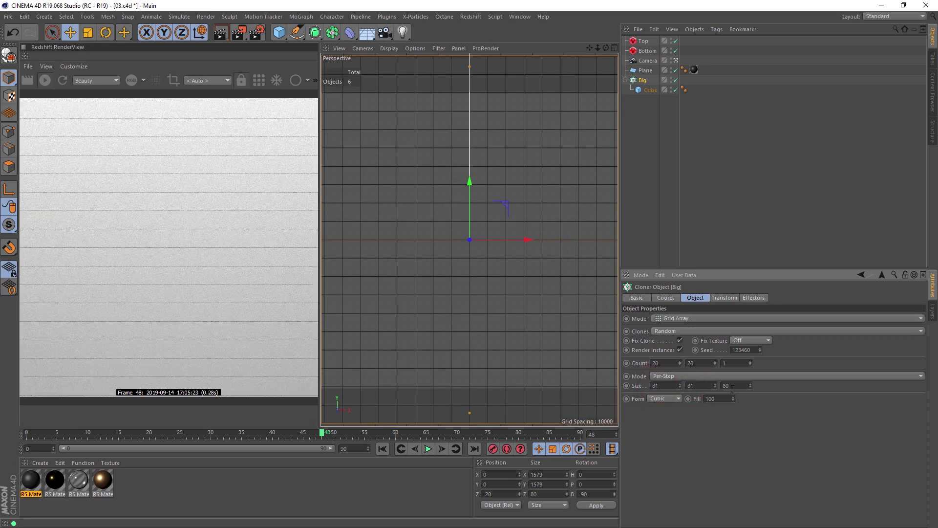
click(727, 386)
key(BackSpace)
text(1)
key(Return)
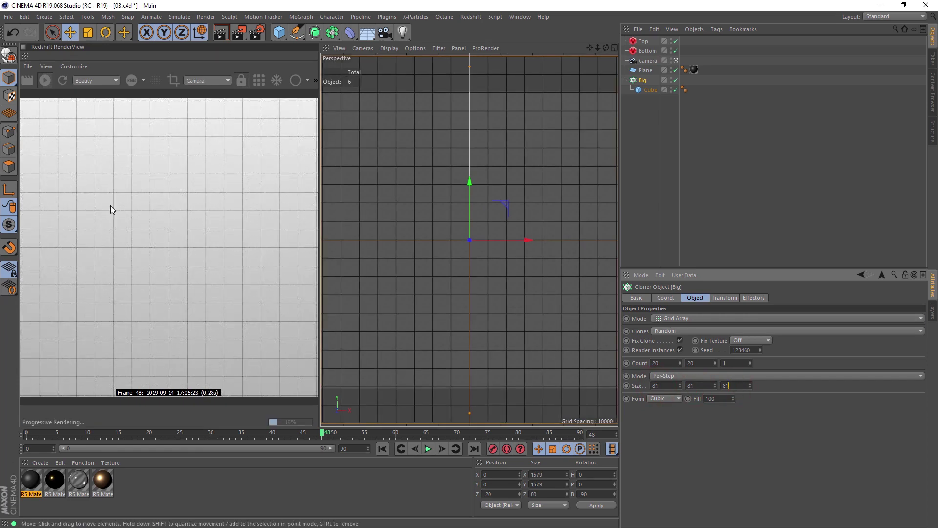
Add a sphere and place it under the Big cloner above the cube.
click(476, 64)
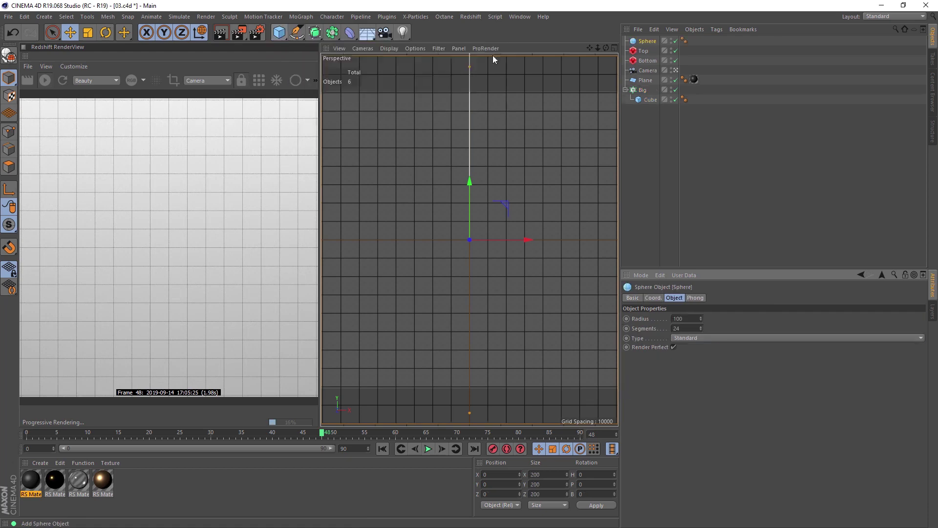
drag(646, 41, 649, 93)
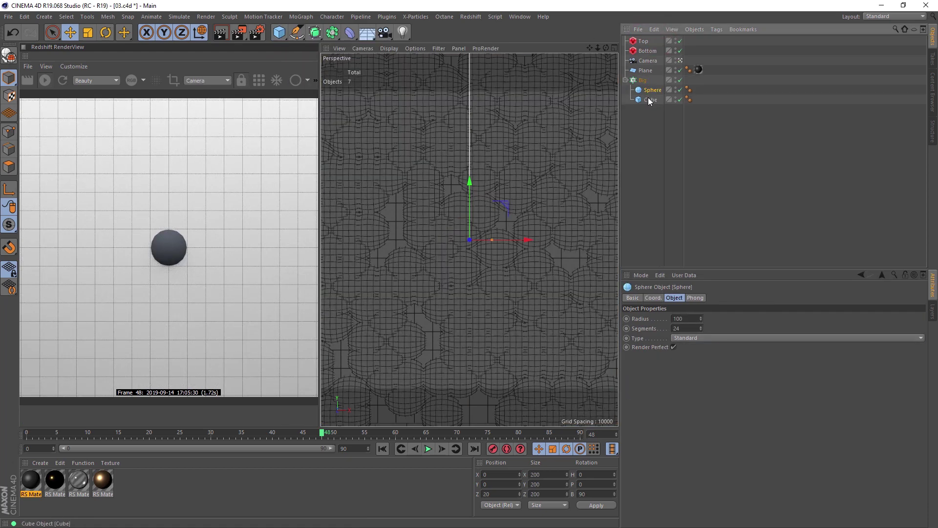
click(651, 100)
click(653, 90)
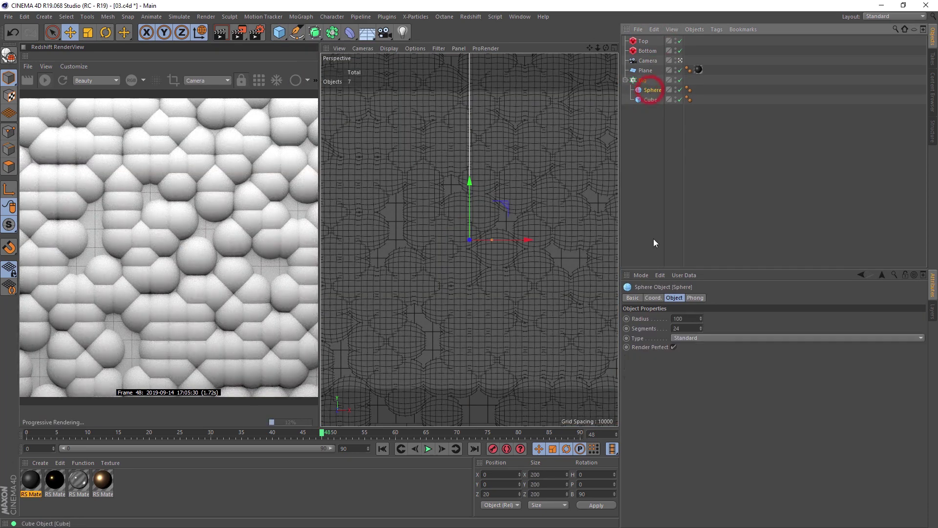
Try a radius of 80 on the cloned sphere and reduce it to 40.
click(686, 318)
text(80)
key(Return)
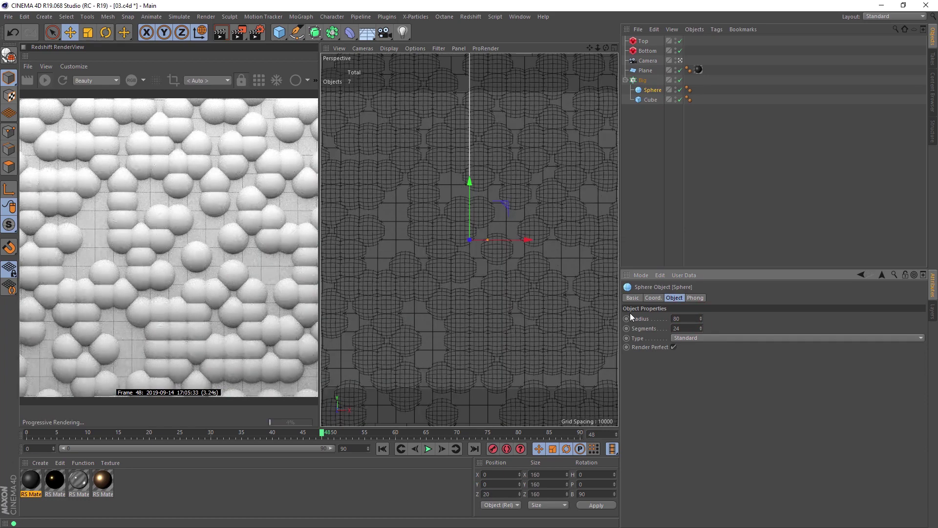
text(40)
key(Return)
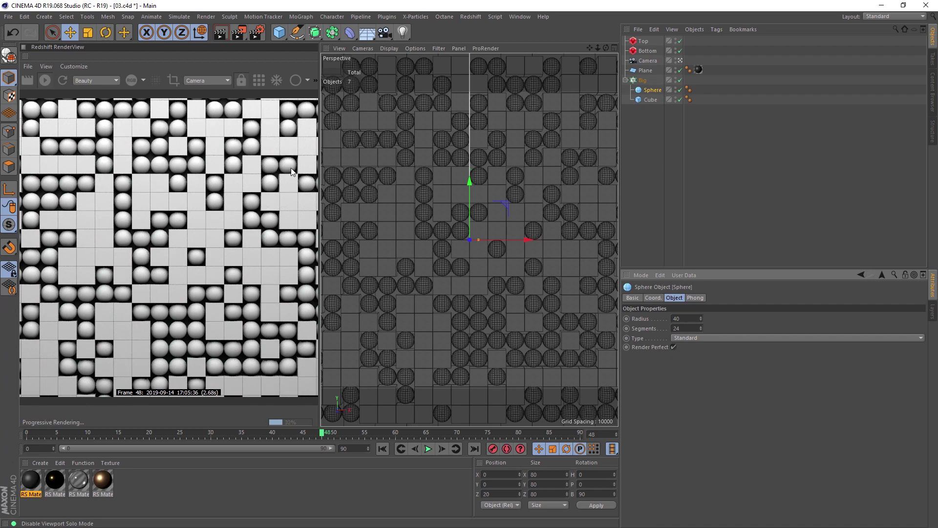
Add a Platonic object as a child of the Big cloner and set its radius to 40.
click(279, 33)
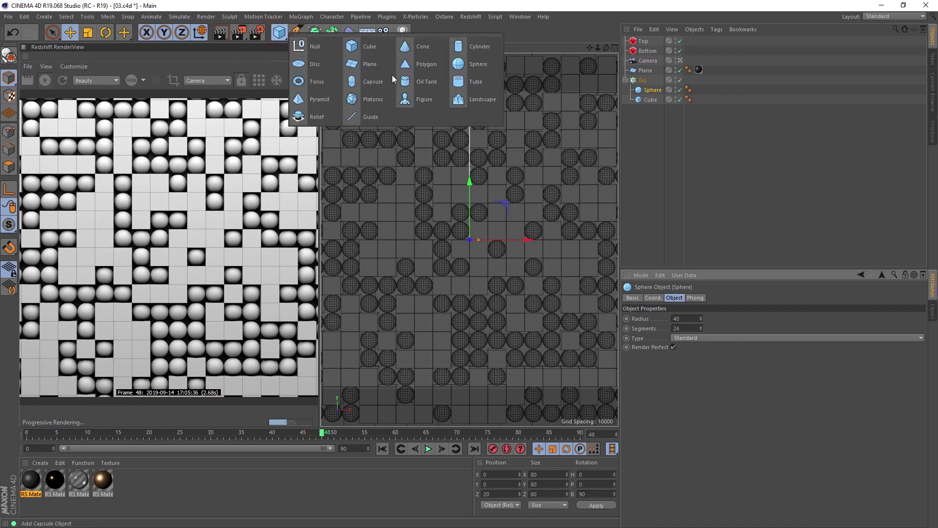
click(376, 98)
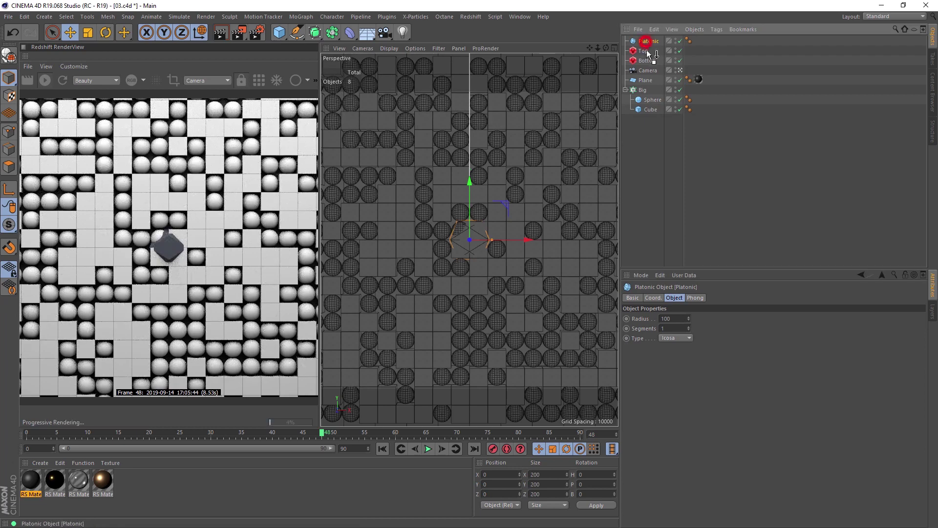
drag(646, 50, 652, 90)
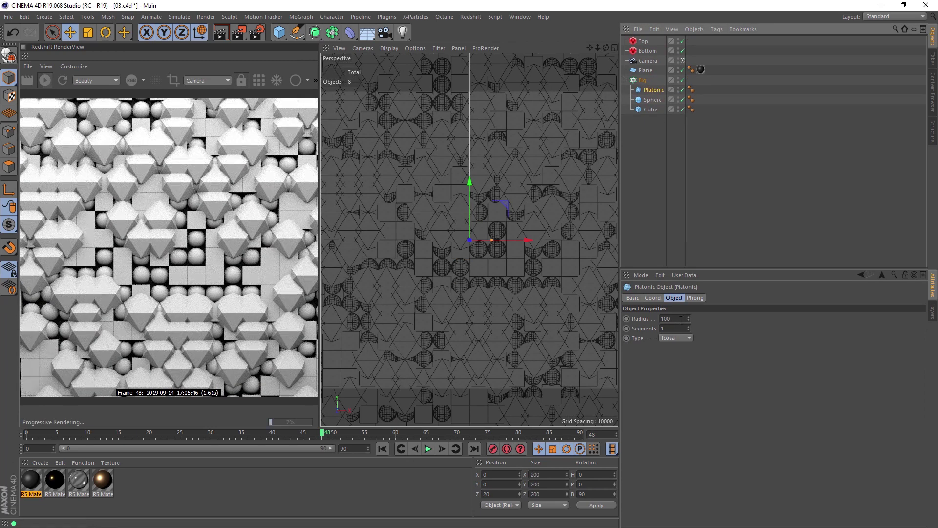
click(679, 319)
text(40)
key(Return)
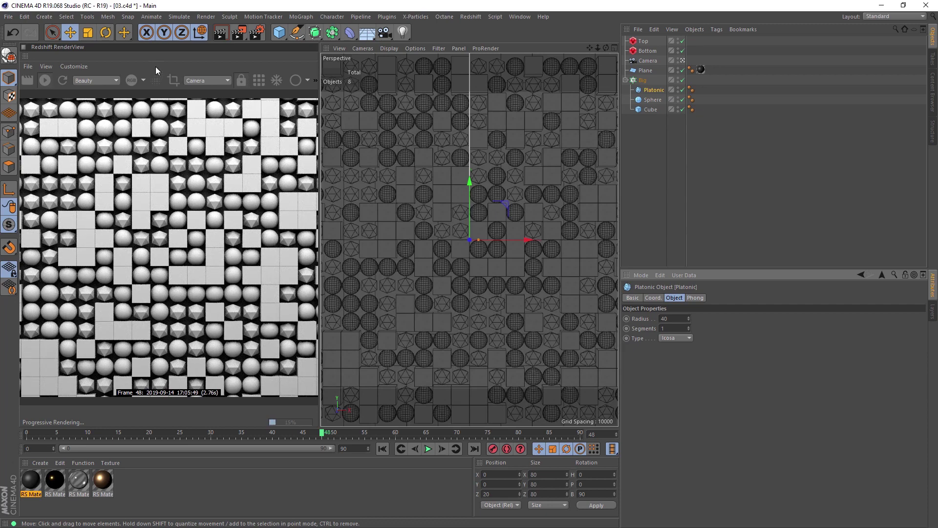
Add a pyramid sized 80 in all three dimensions and place it under the Big cloner above the Platonic.
click(279, 33)
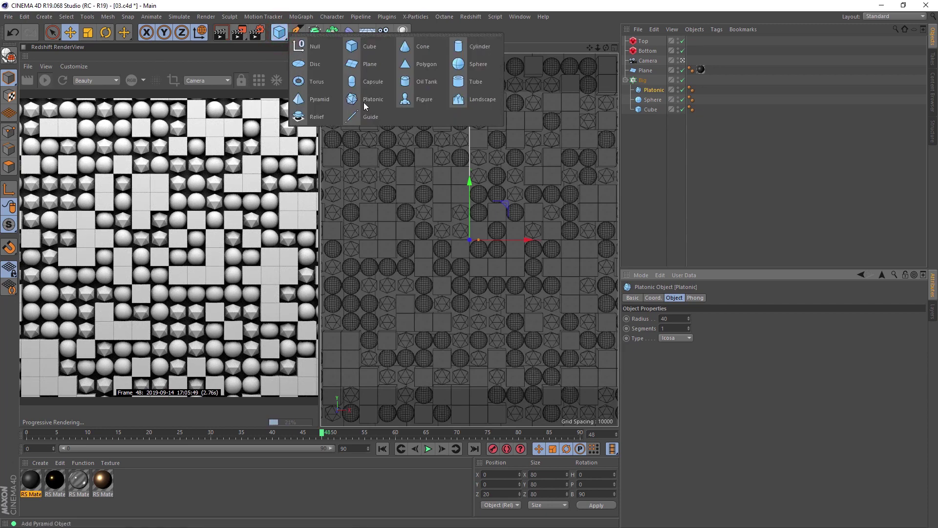
click(336, 100)
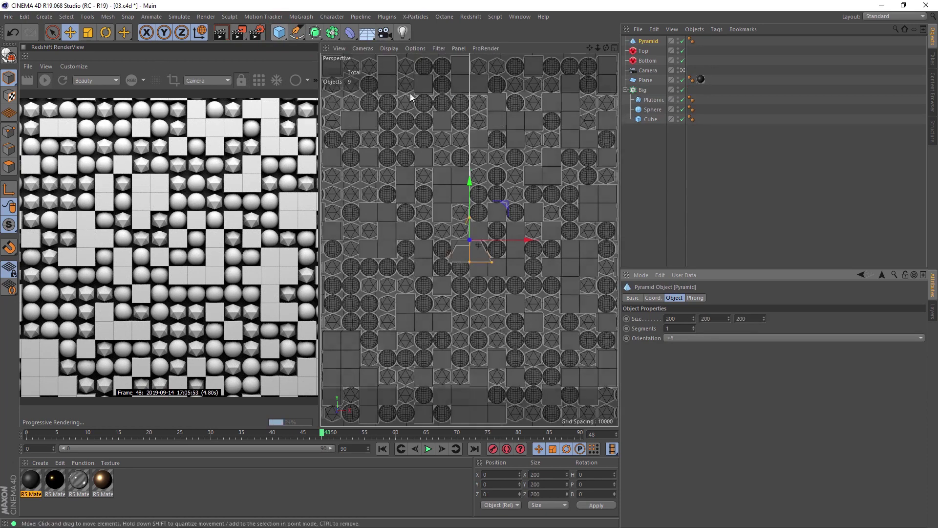
click(682, 318)
text(80)
click(712, 320)
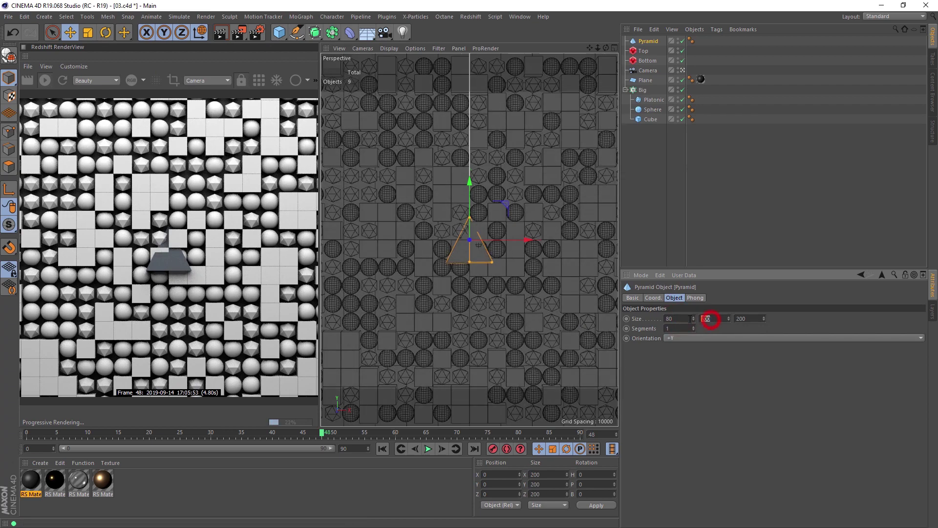
text(80)
click(753, 319)
text(80)
key(Return)
drag(639, 48, 642, 90)
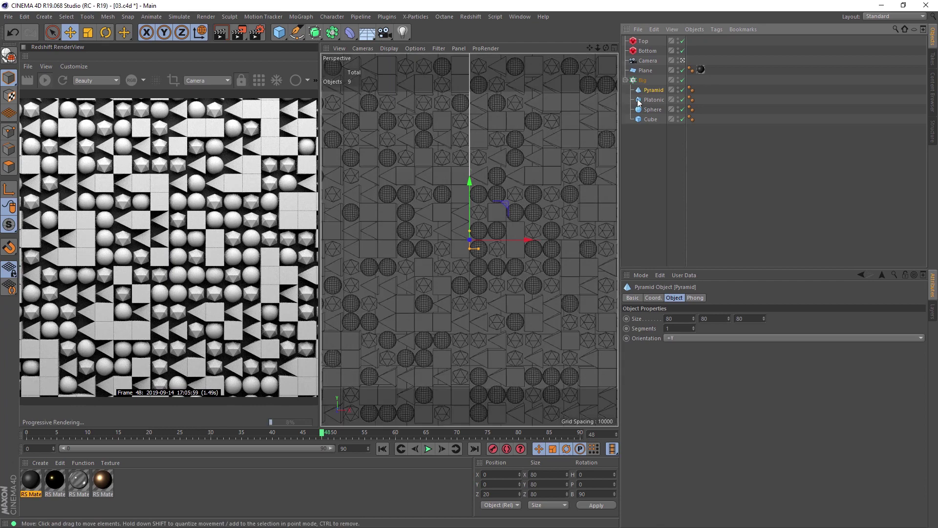
Set the pyramid's orientation to +X and select the Big cloner.
click(650, 92)
click(689, 337)
click(688, 338)
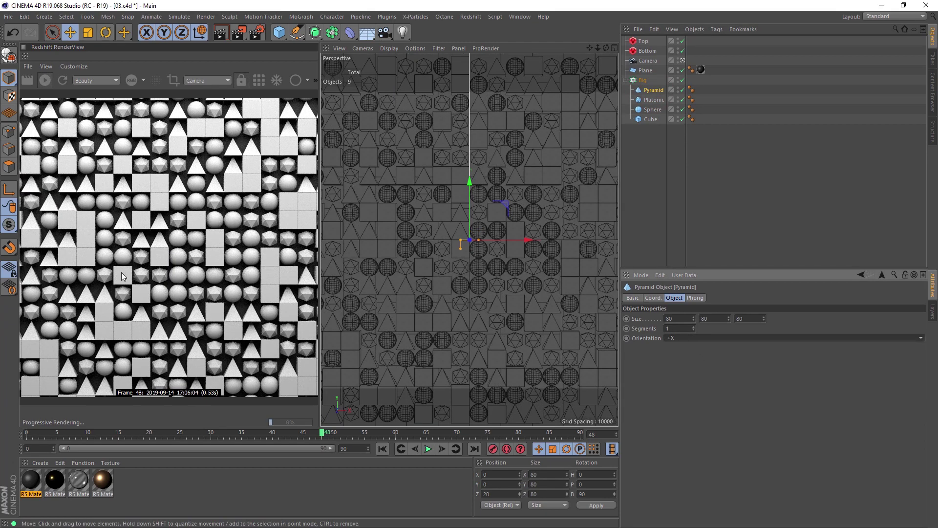
click(650, 298)
click(673, 298)
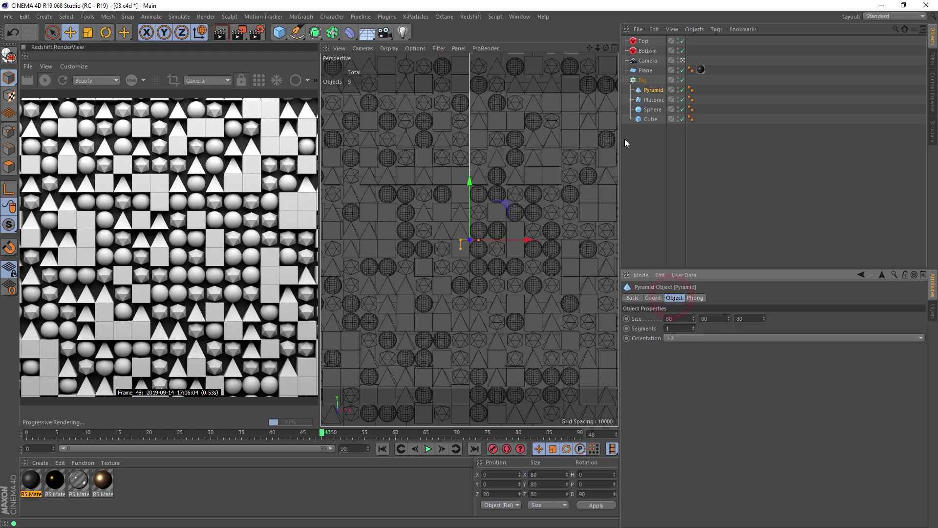
click(642, 80)
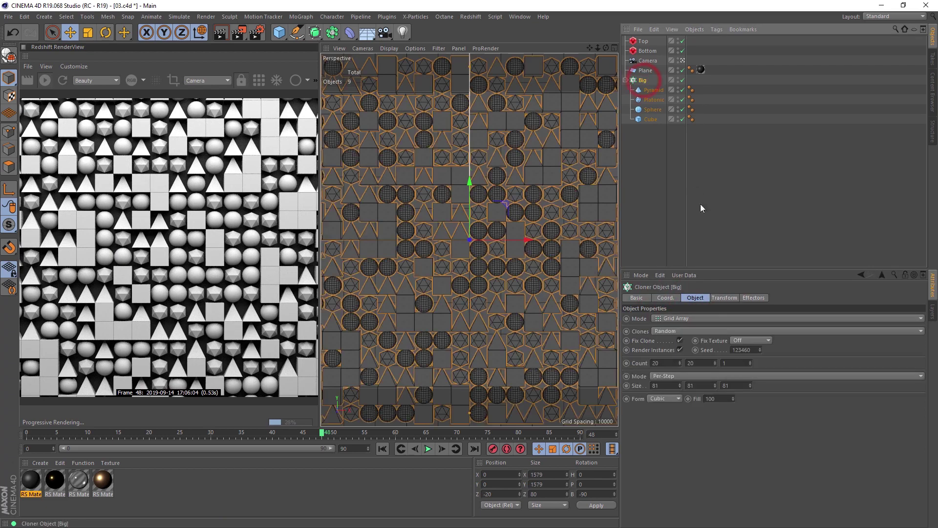
click(680, 340)
click(680, 341)
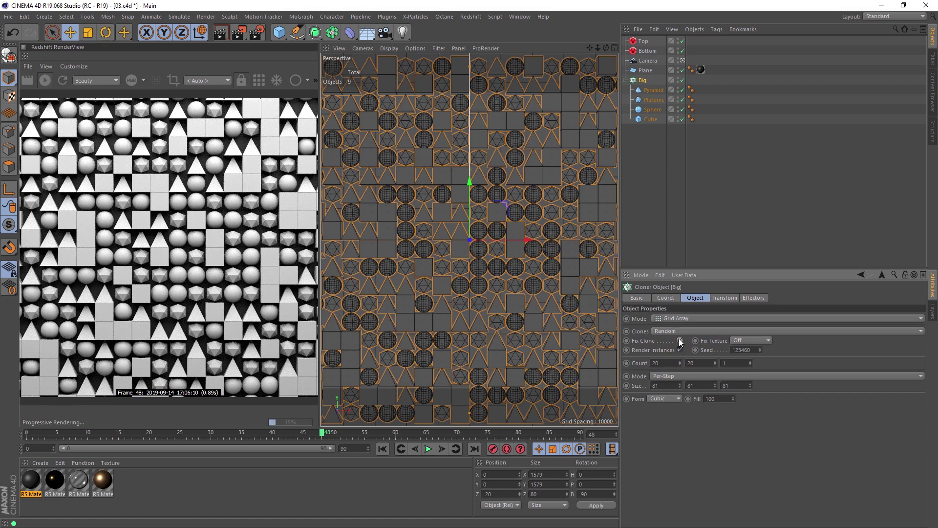
click(653, 90)
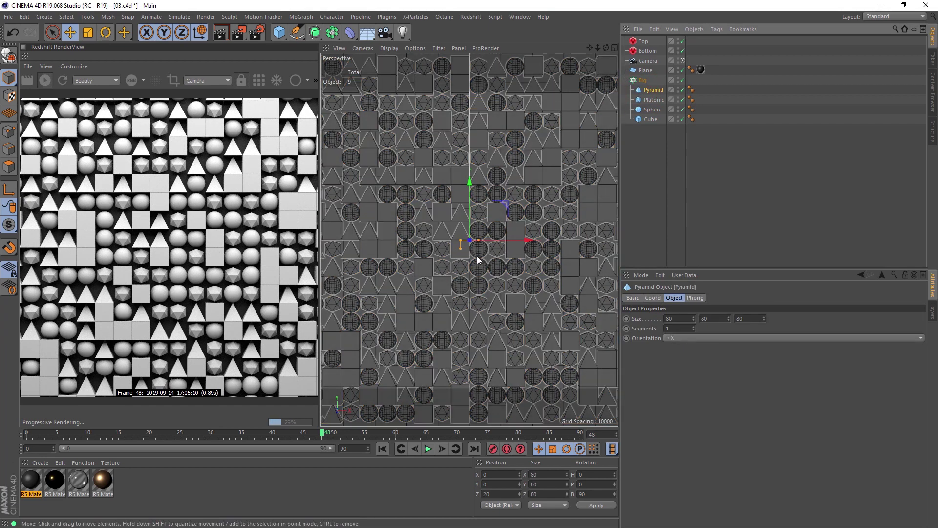
click(642, 80)
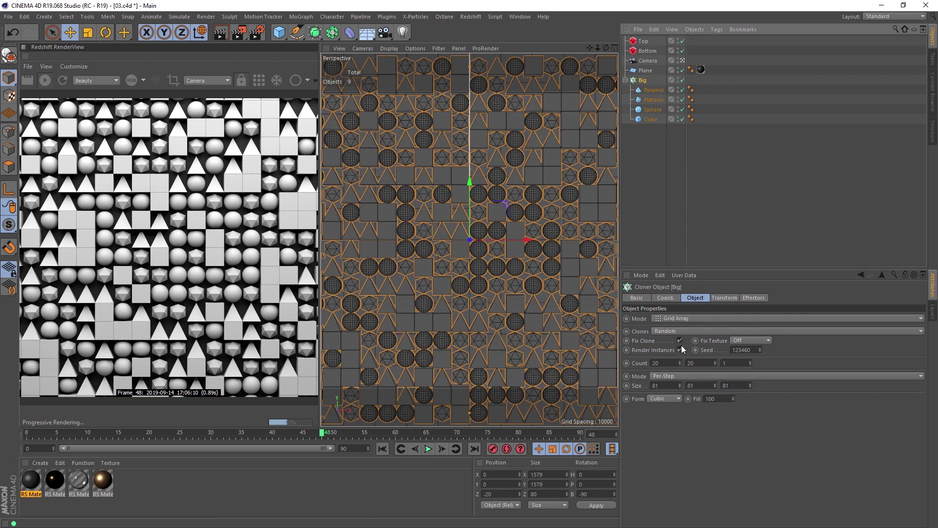
click(653, 90)
key(r)
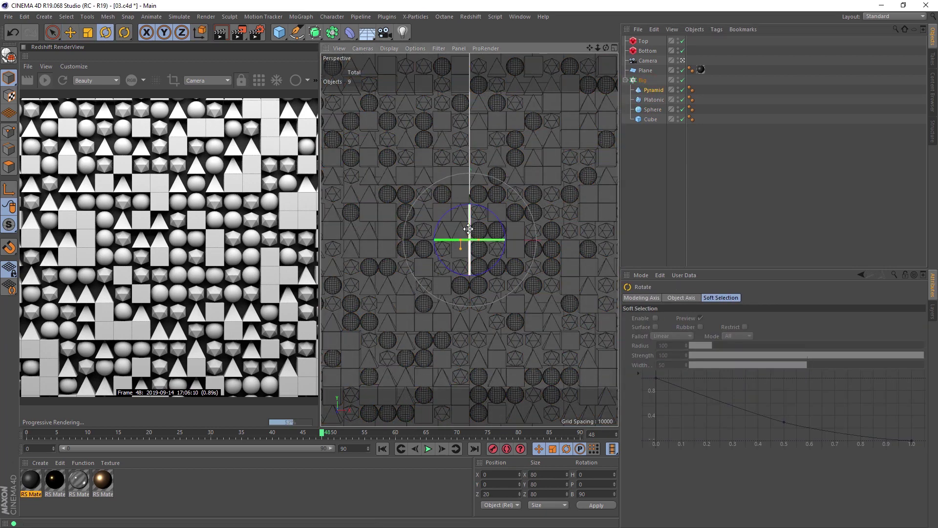
drag(468, 228, 460, 274)
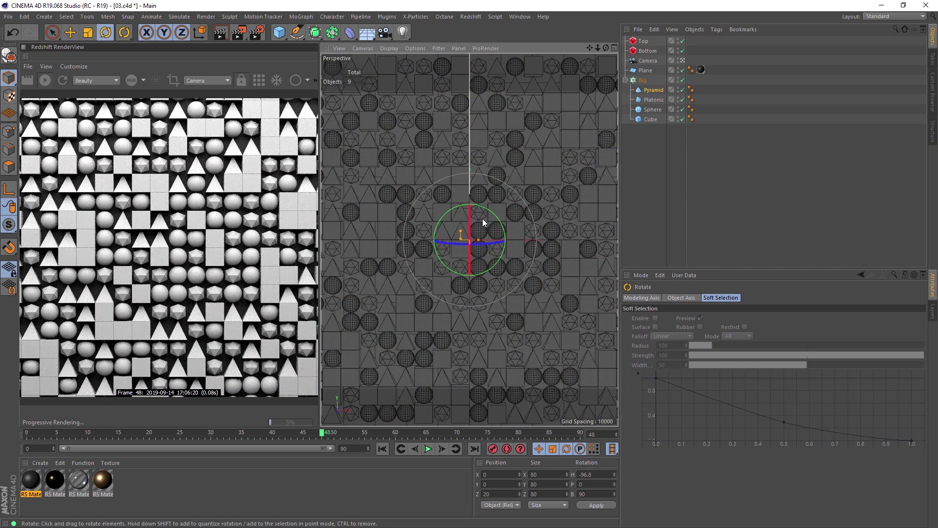
key(ctrl+z)
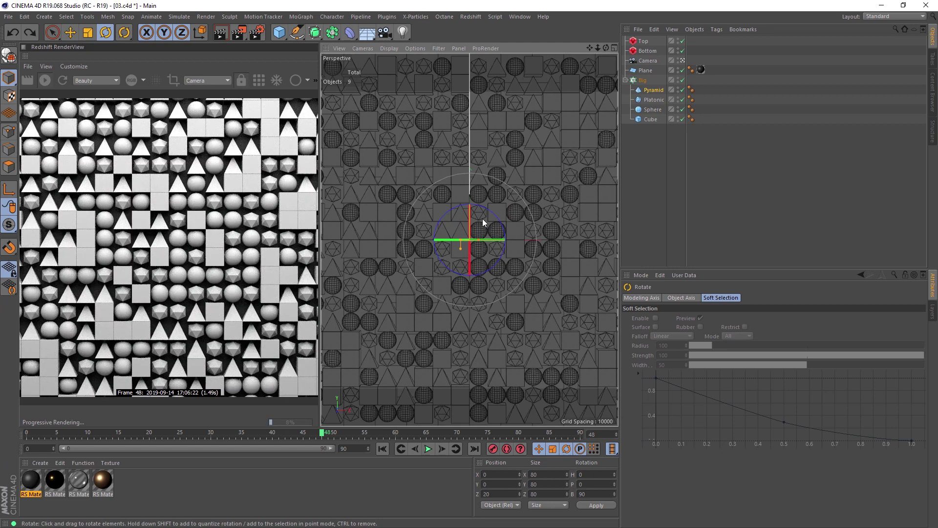
Group the pyramid into a null inside the Big cloner and rotate the pyramid to a P rotation of 120.
click(649, 92)
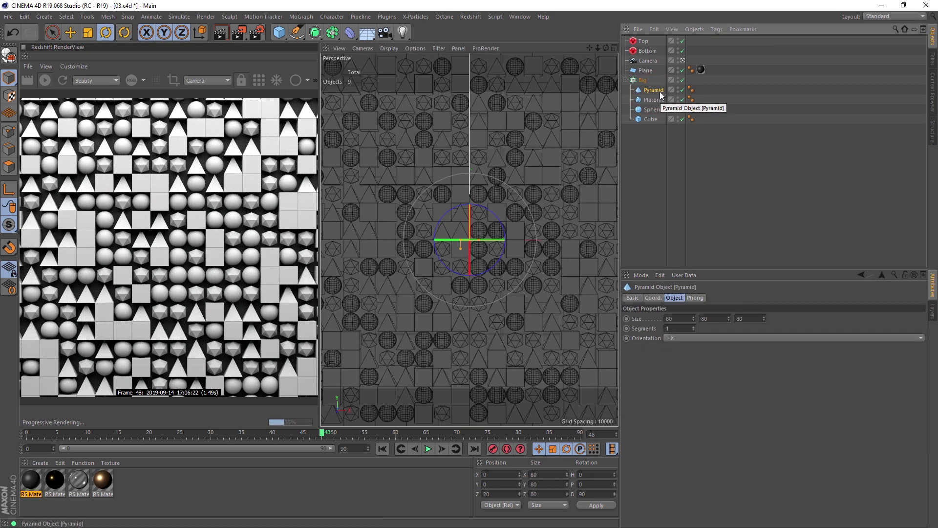
key(alt+g)
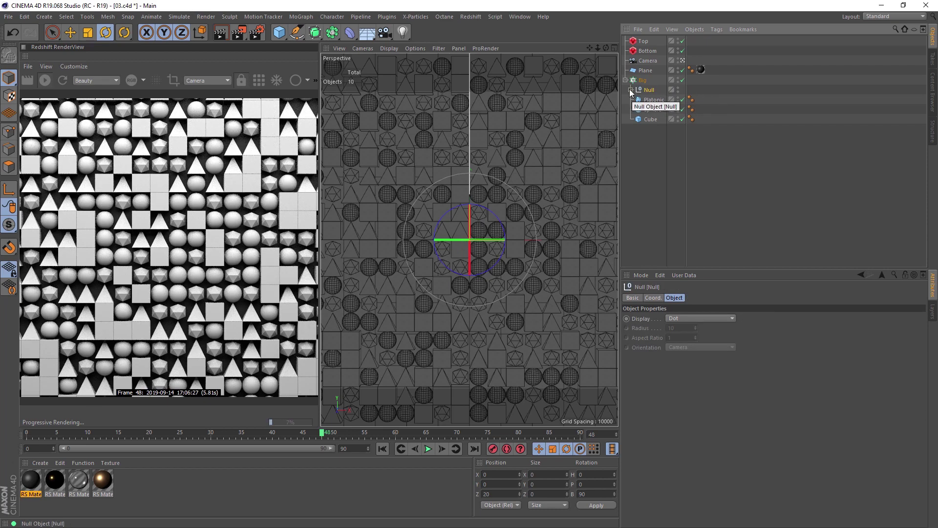
click(630, 90)
click(657, 100)
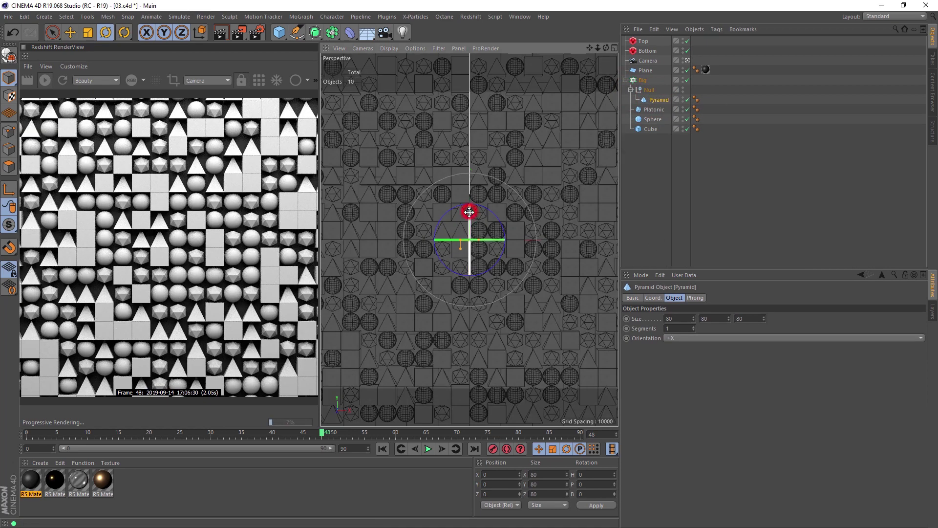
drag(469, 212, 461, 361)
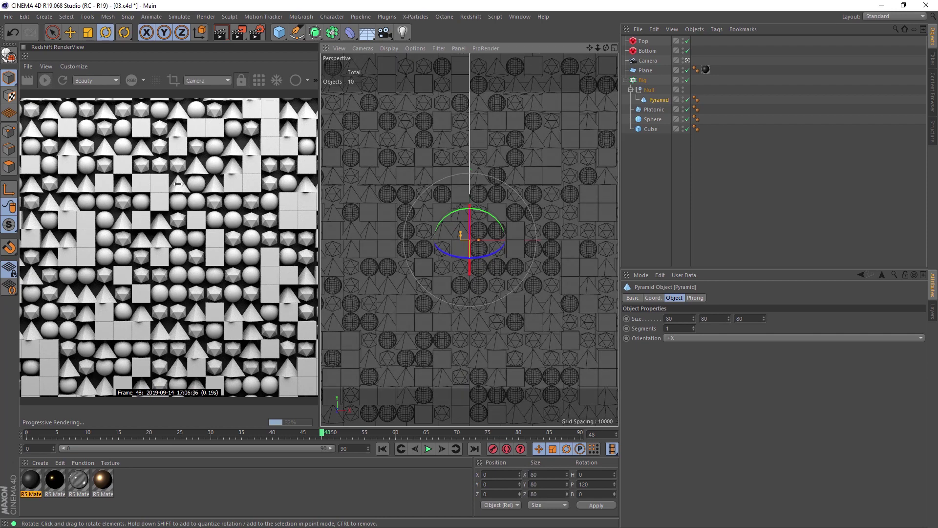
Scale the pyramid down uniformly to a size of about 58.72, judging its fit in the Top view.
middle_click(386, 180)
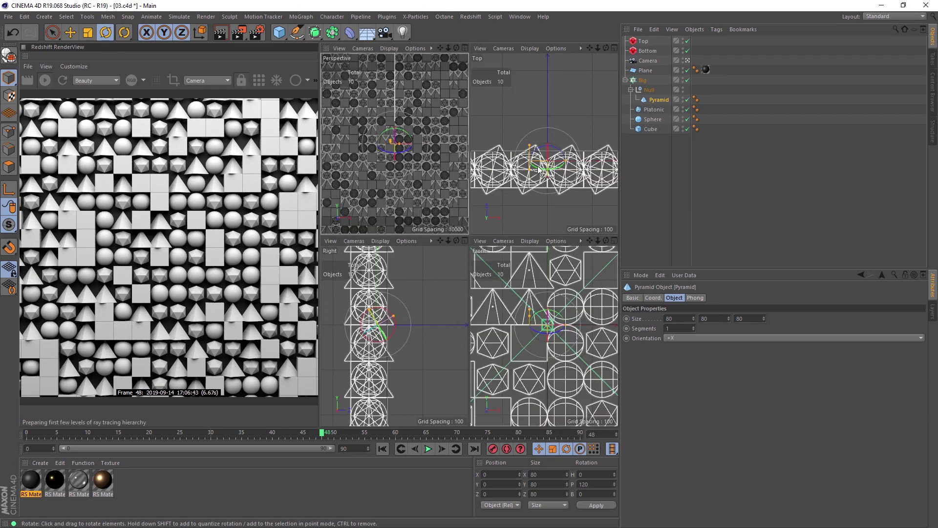
middle_click(477, 225)
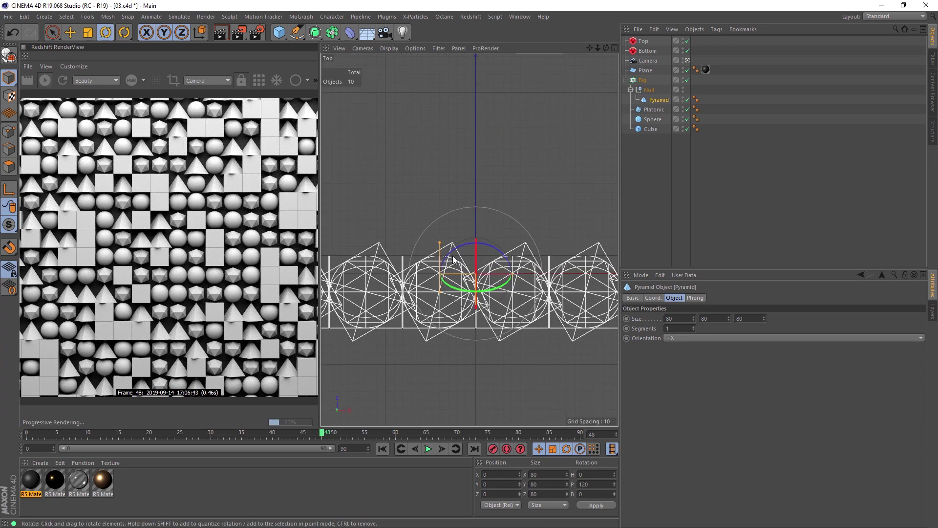
click(659, 98)
key(t)
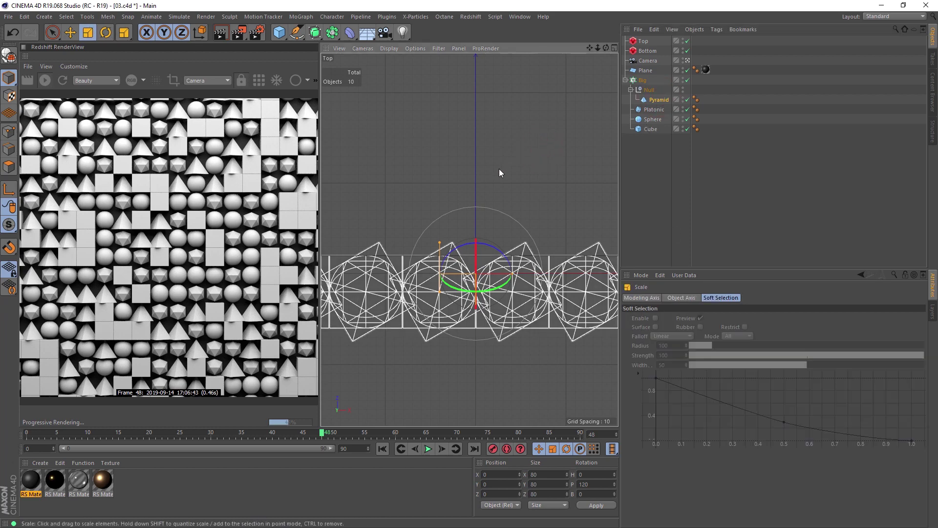
drag(499, 168, 477, 189)
key(r)
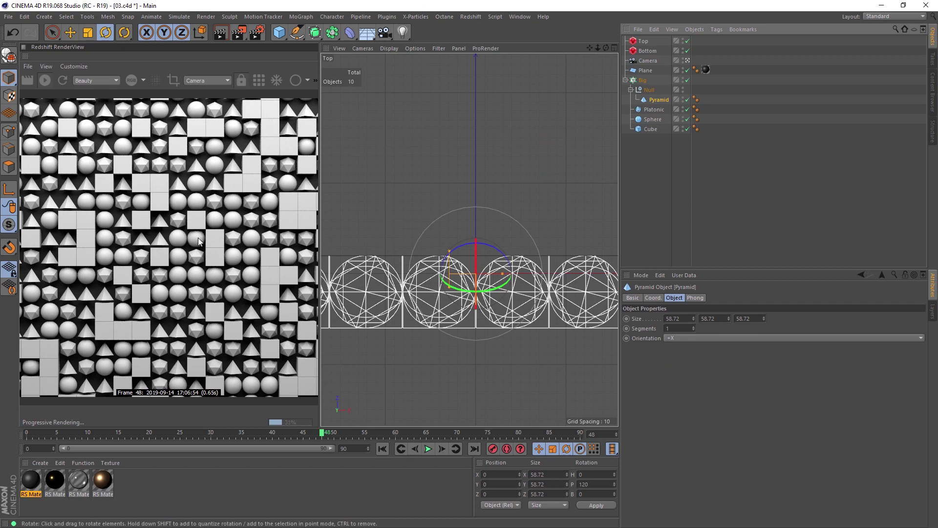
Set the pyramid's second size dimension to 80.
drag(728, 318, 728, 308)
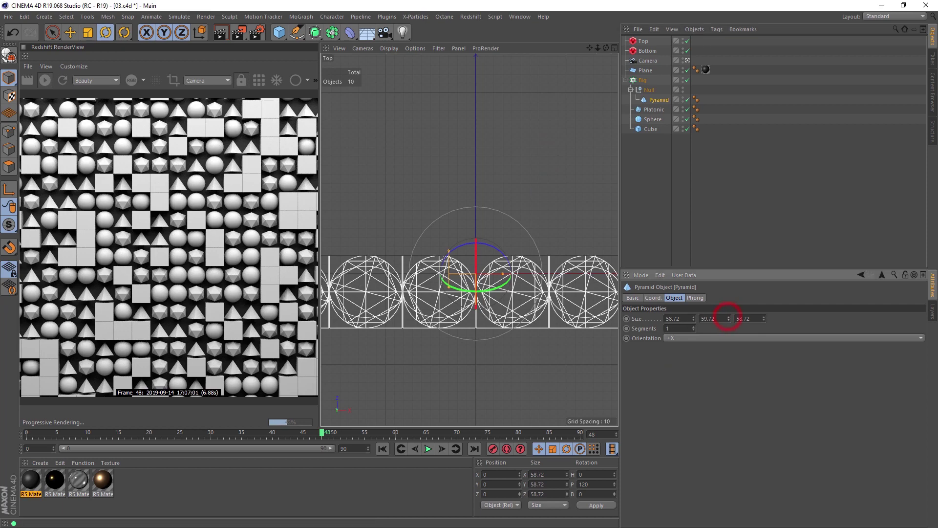
double_click(708, 318)
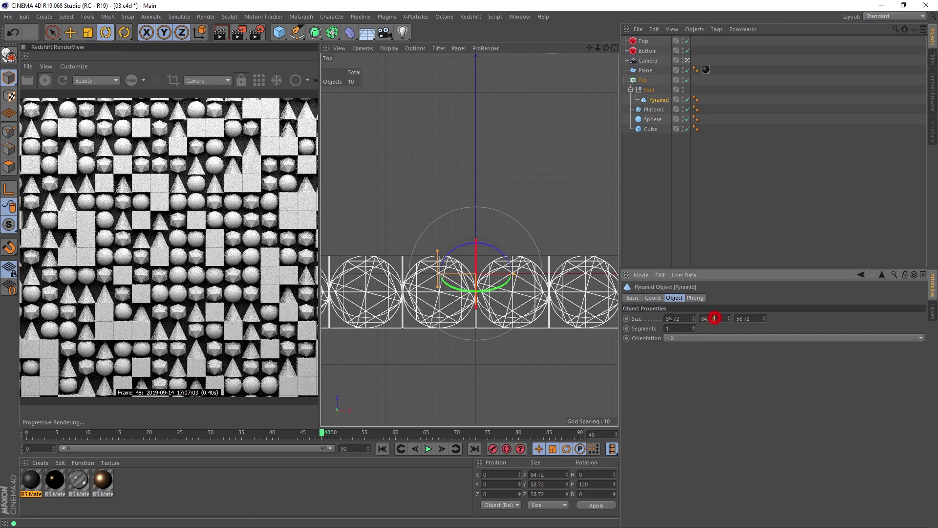
text(80)
key(Return)
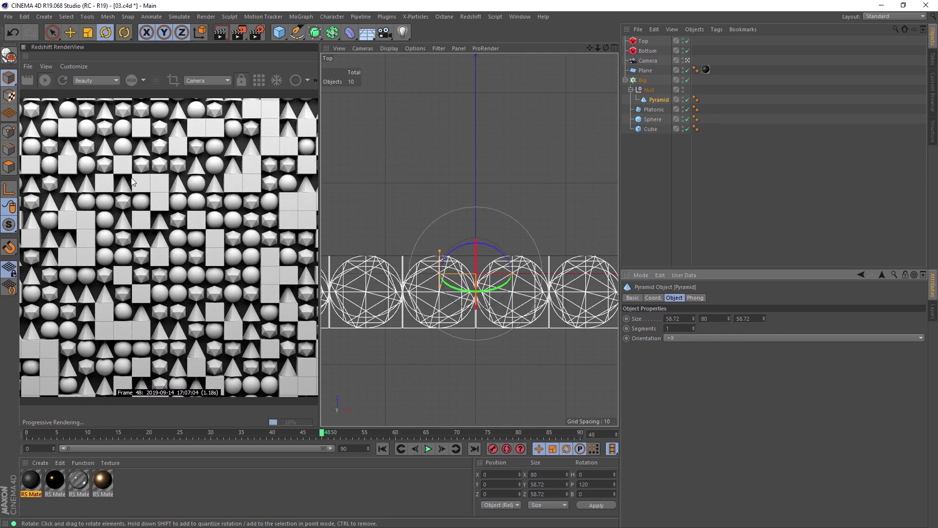
Collapse the null holding the pyramid and apply the copper material to the Big cloner.
click(631, 89)
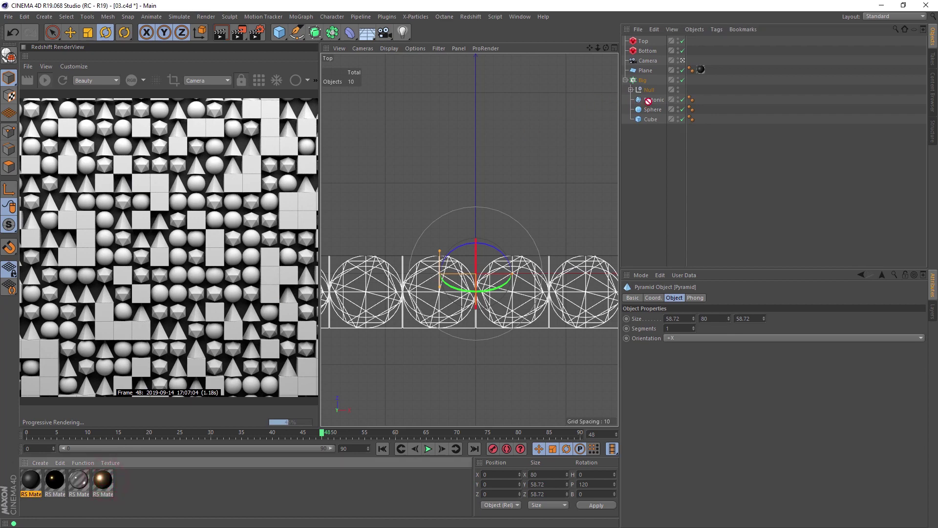
drag(642, 83, 642, 81)
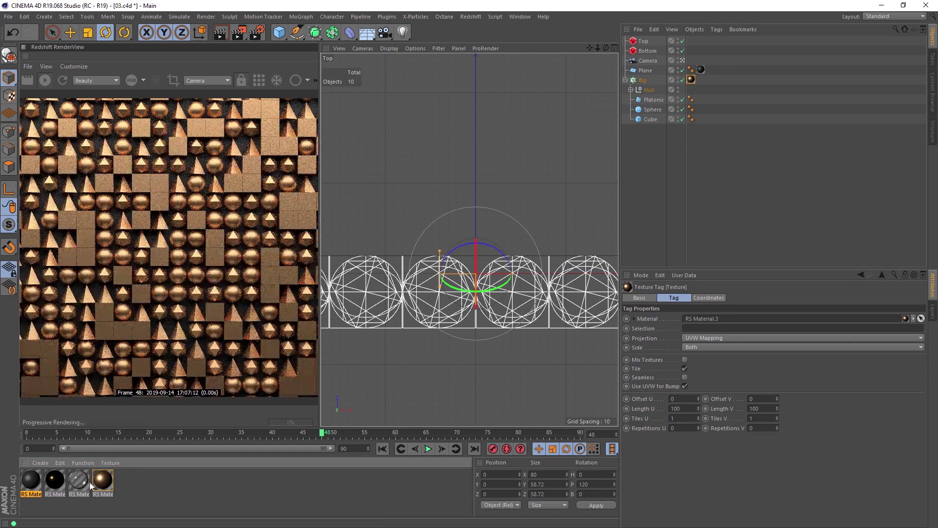
Duplicate the copper material and set the copy's base preset to Jade.
ctrl+drag(105, 484, 125, 483)
double_click(126, 482)
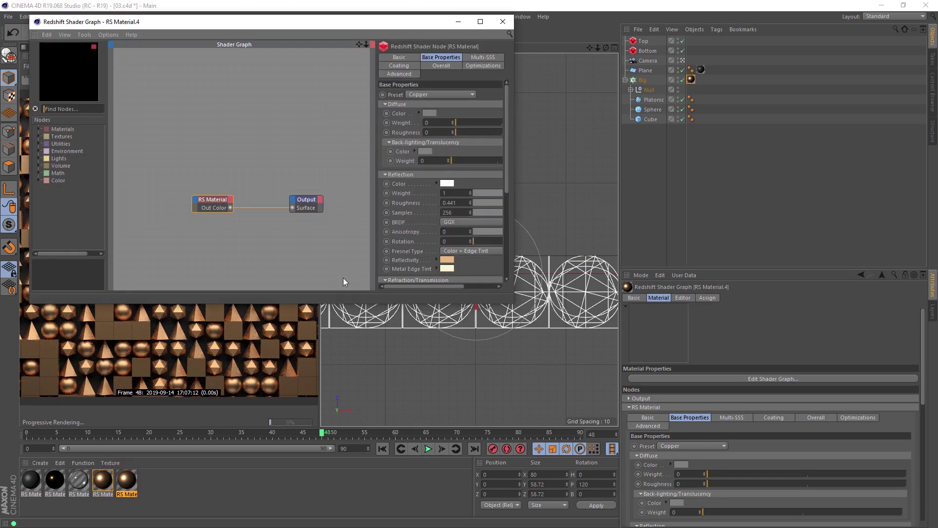
click(434, 93)
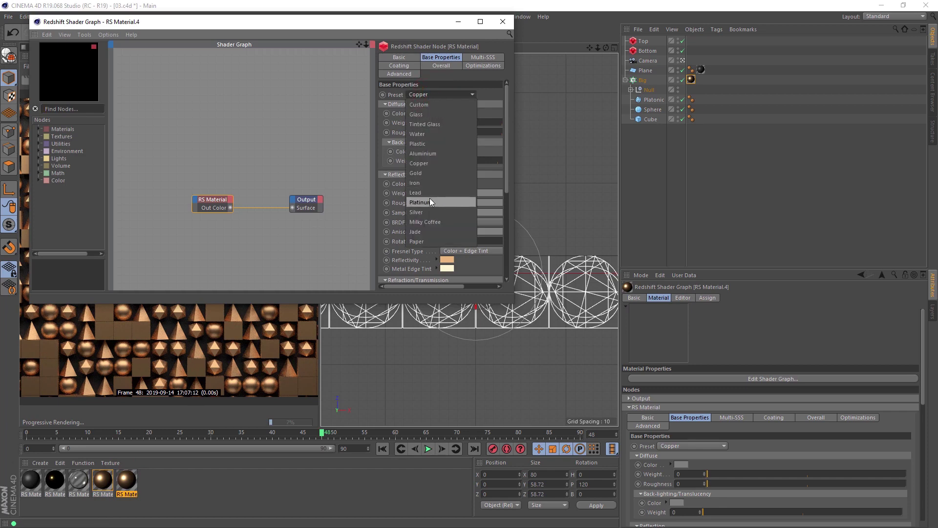
click(429, 232)
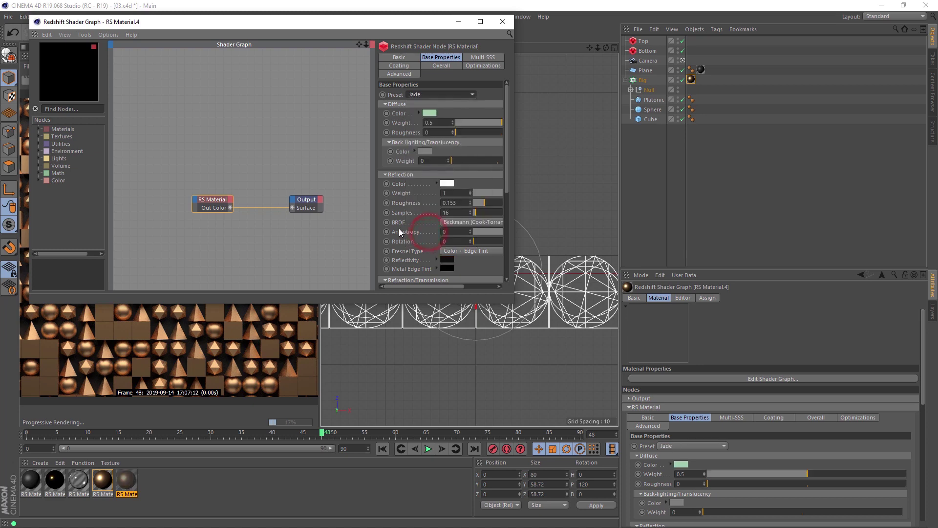
click(502, 21)
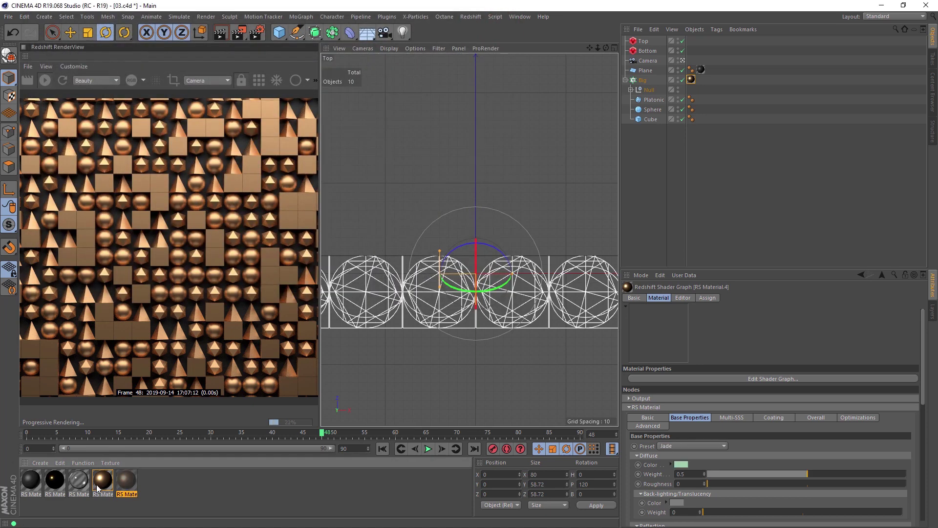
Apply the Jade material to the pyramid's null, the copper material to the Platonic, and the transparent RS Material.2 to the Sphere.
drag(96, 490, 653, 91)
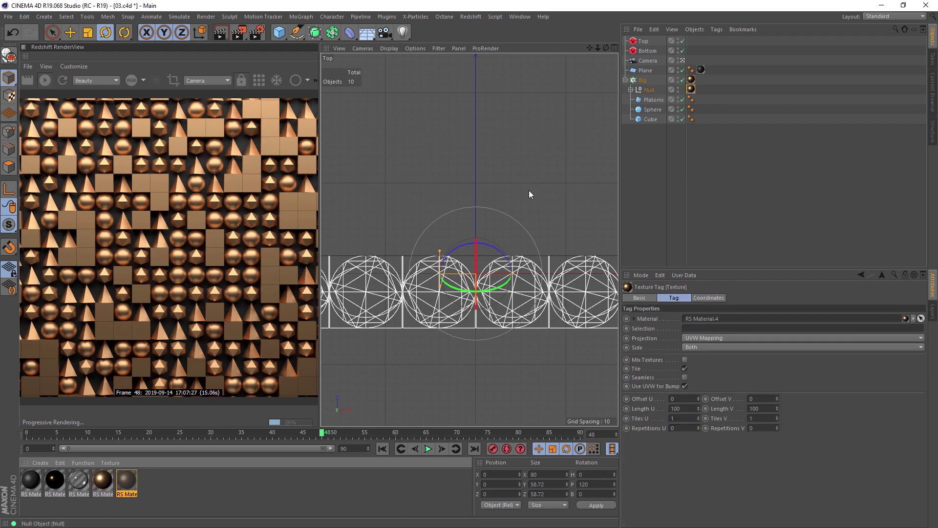
drag(105, 487, 652, 100)
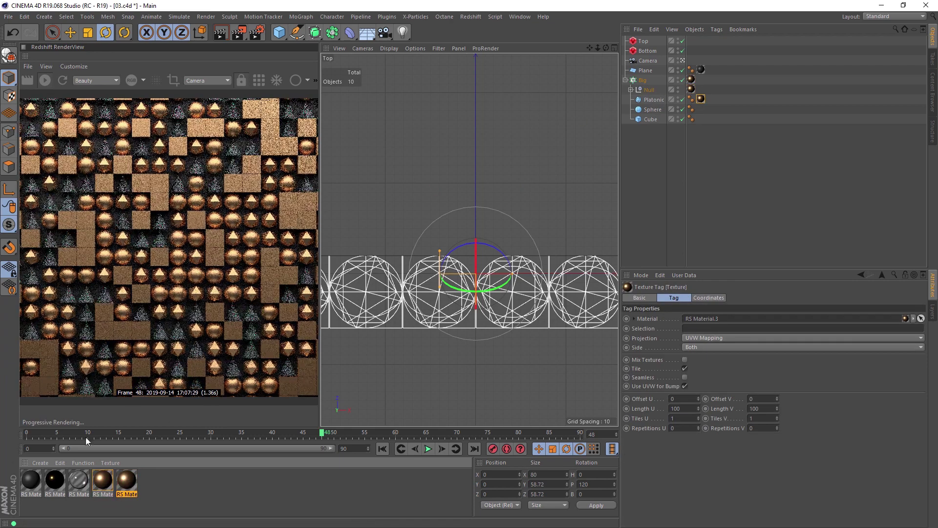
drag(86, 479, 654, 106)
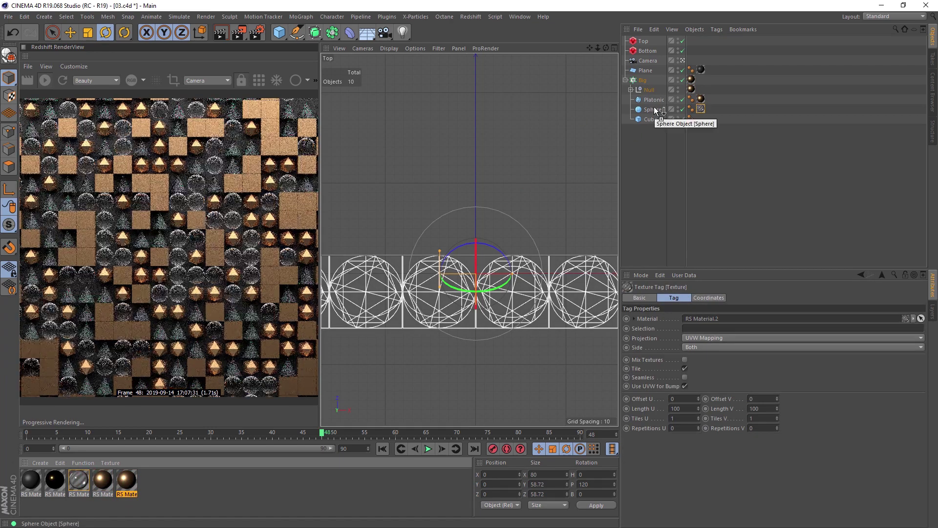
Switch the Jade material's preset to Plastic and give it a dark red diffuse color with saturation 93.
double_click(126, 479)
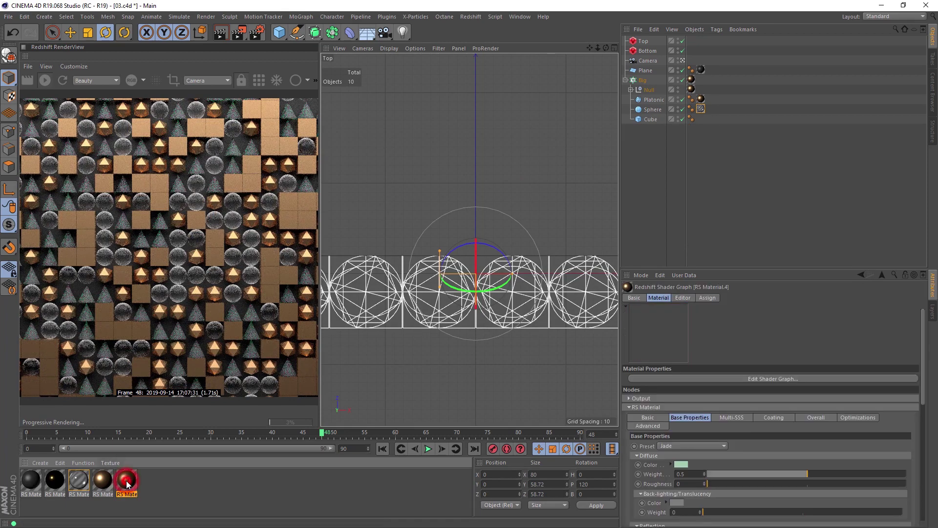
click(438, 95)
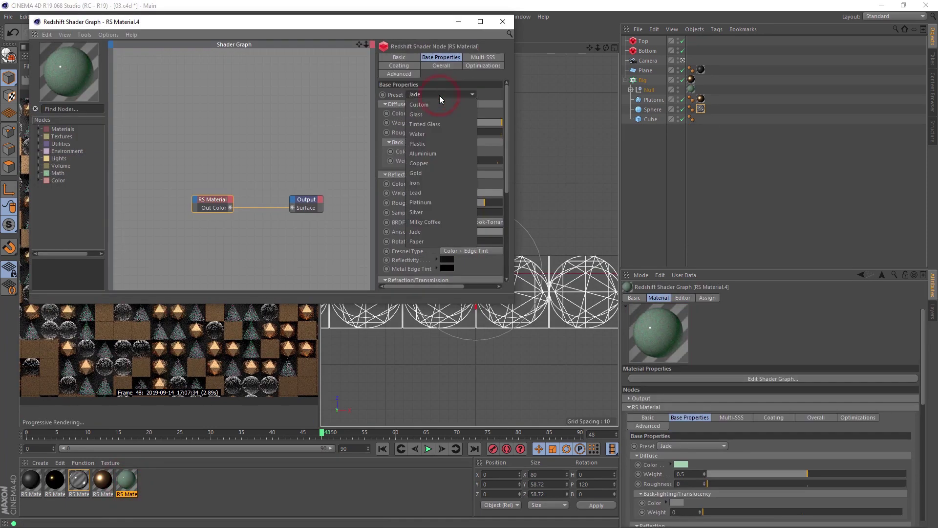
click(432, 142)
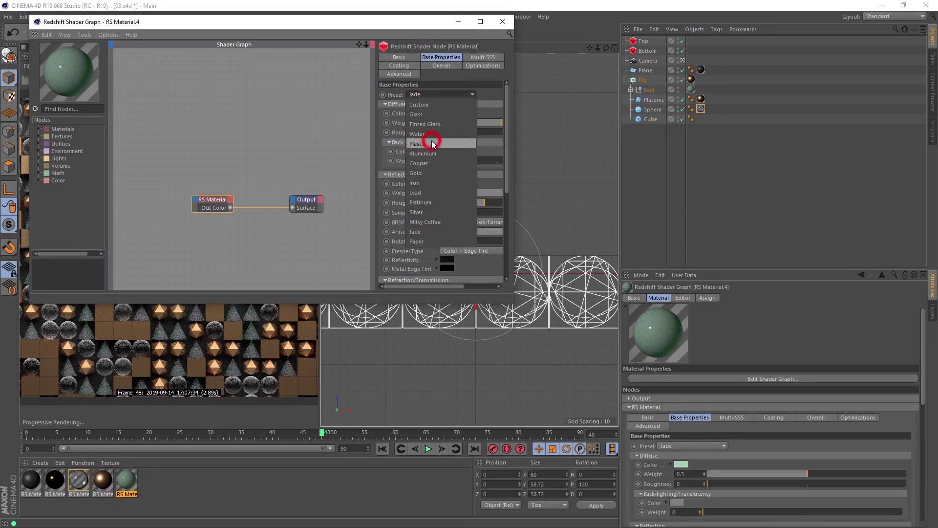
click(432, 111)
drag(465, 120, 499, 122)
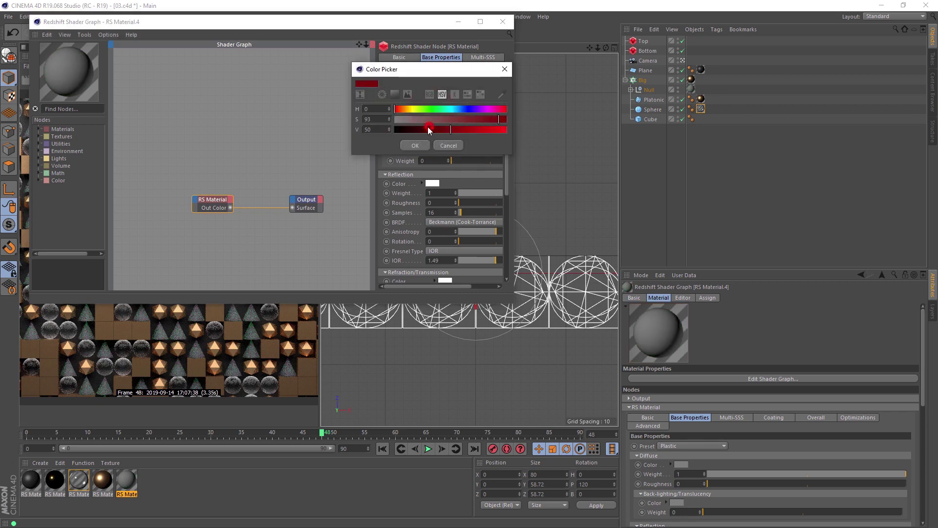
drag(427, 129, 420, 130)
click(417, 145)
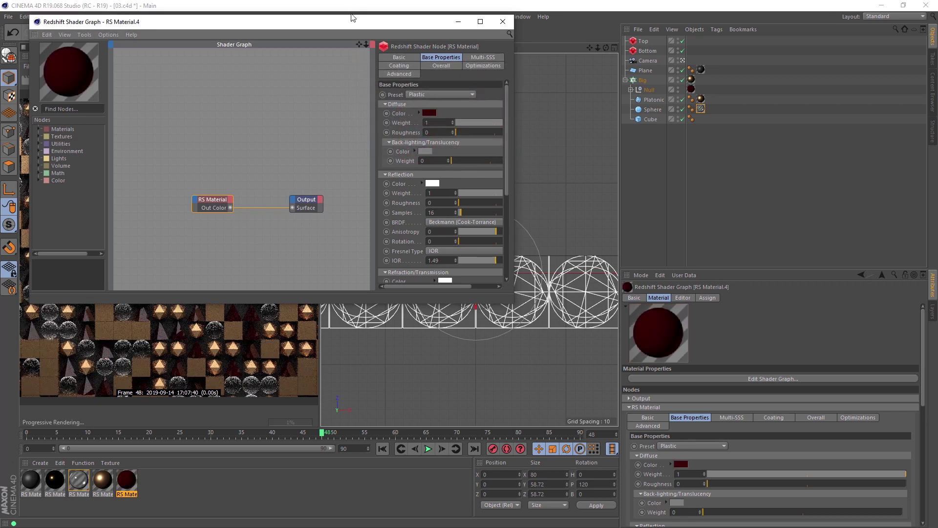
Brighten the plastic material's diffuse color to a vivid red and raise its reflection roughness.
drag(349, 21, 605, 104)
click(687, 194)
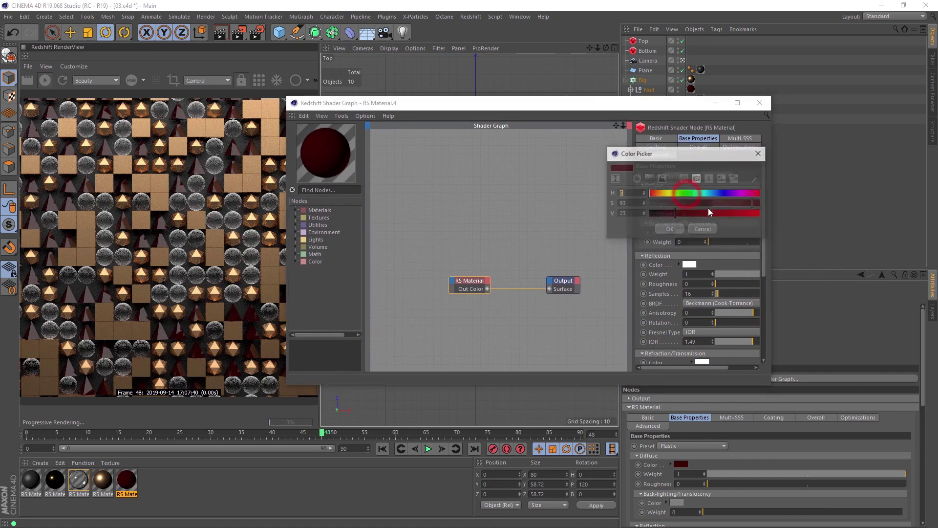
drag(718, 213, 742, 214)
key(Return)
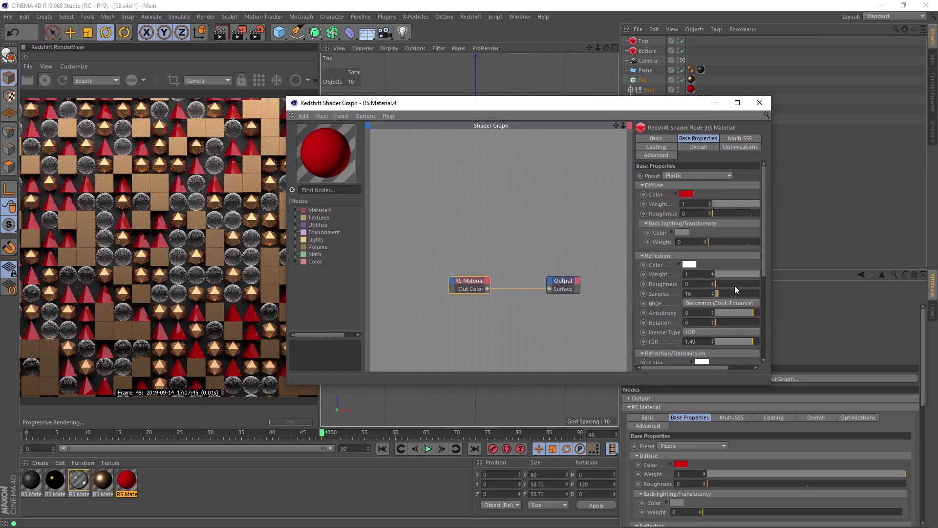
drag(735, 285, 759, 286)
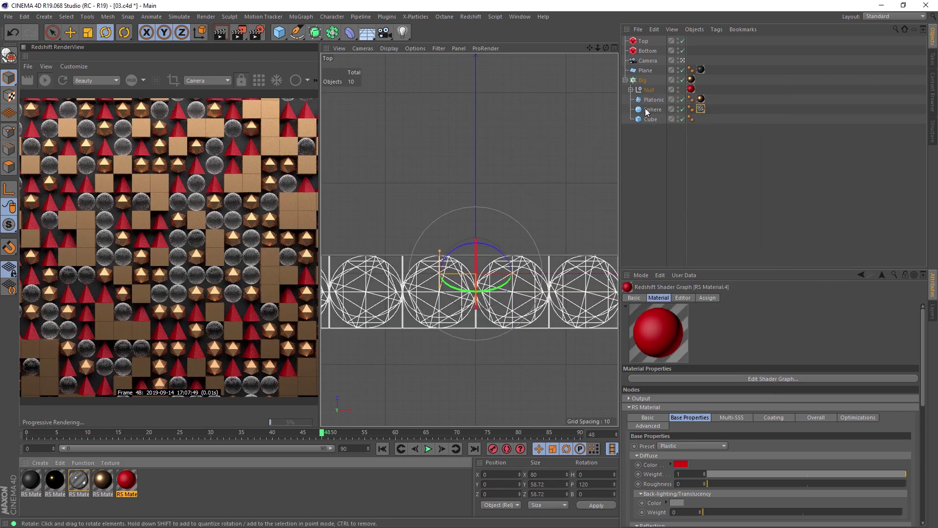
Set the Big cloner's clone distribution to Iterate.
click(625, 79)
click(642, 79)
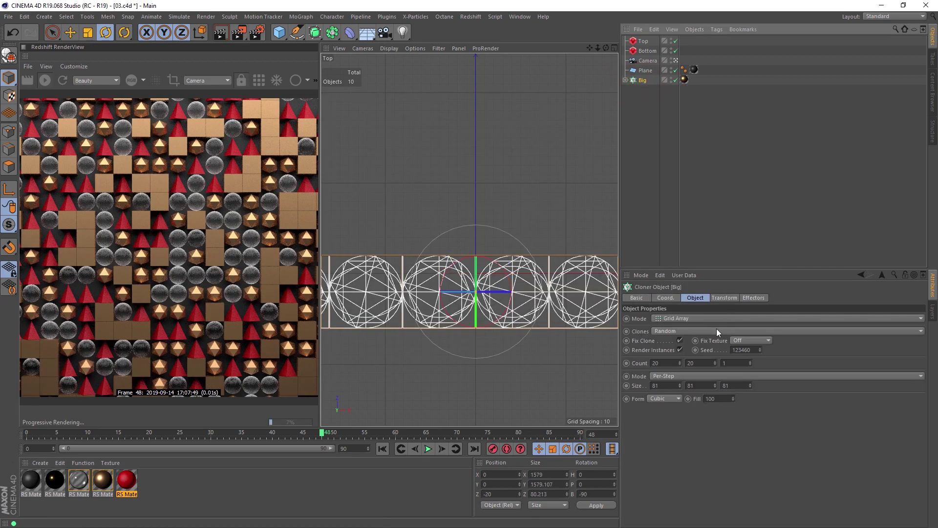
click(674, 330)
click(659, 341)
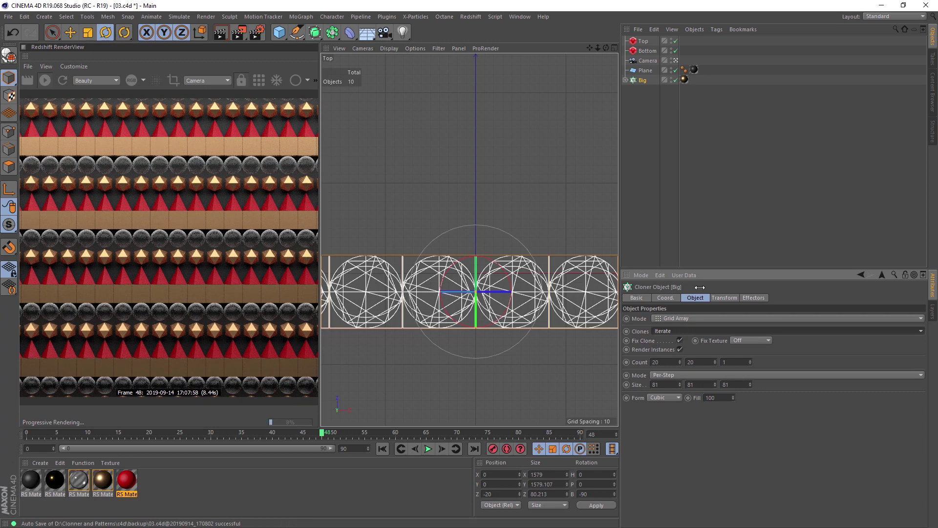
Set the Big cloner's grid count to 21 by 20 by 1.
click(715, 360)
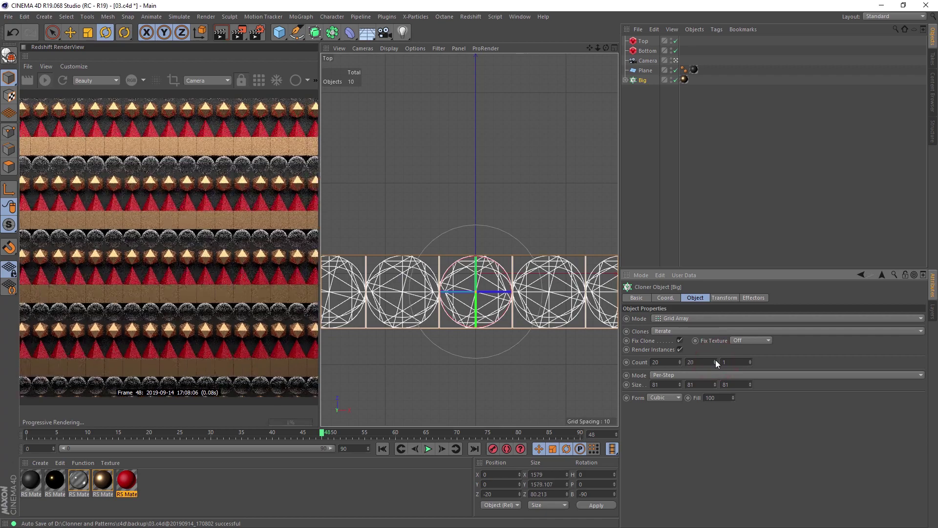
click(715, 360)
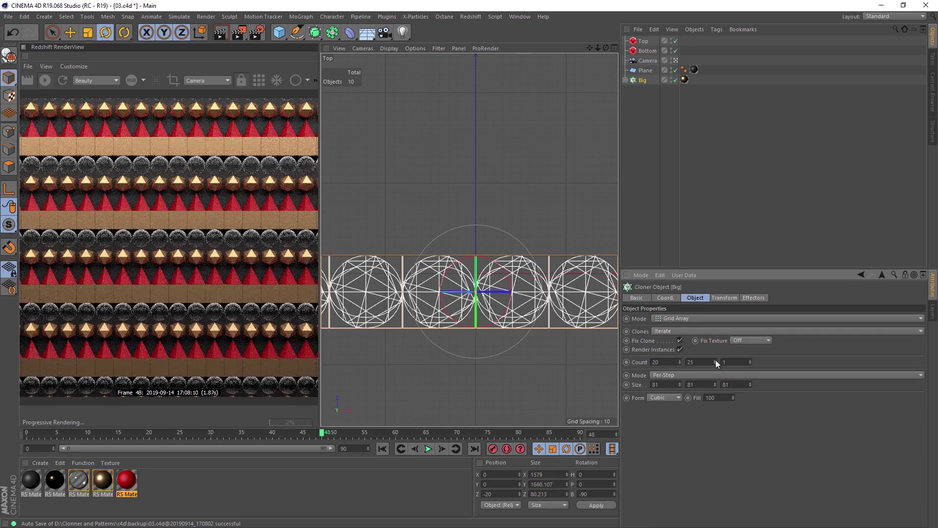
drag(715, 359, 716, 361)
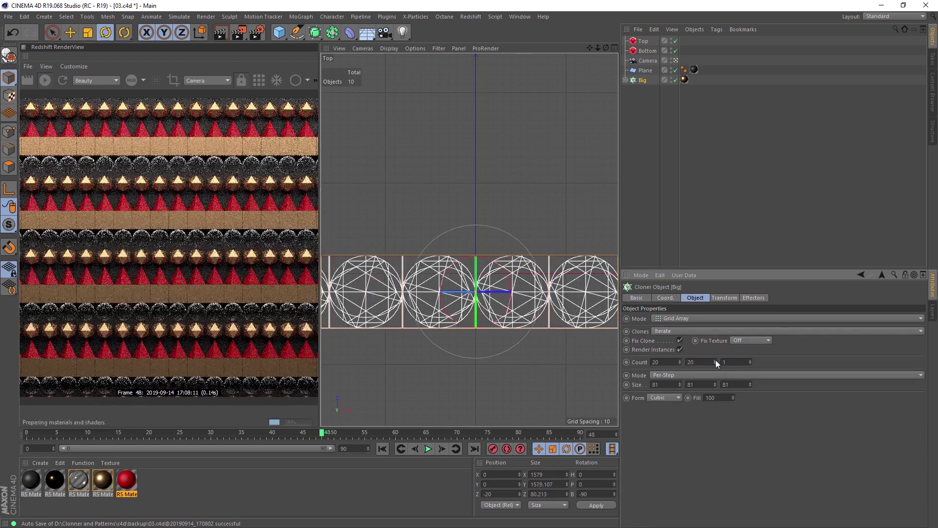
click(680, 360)
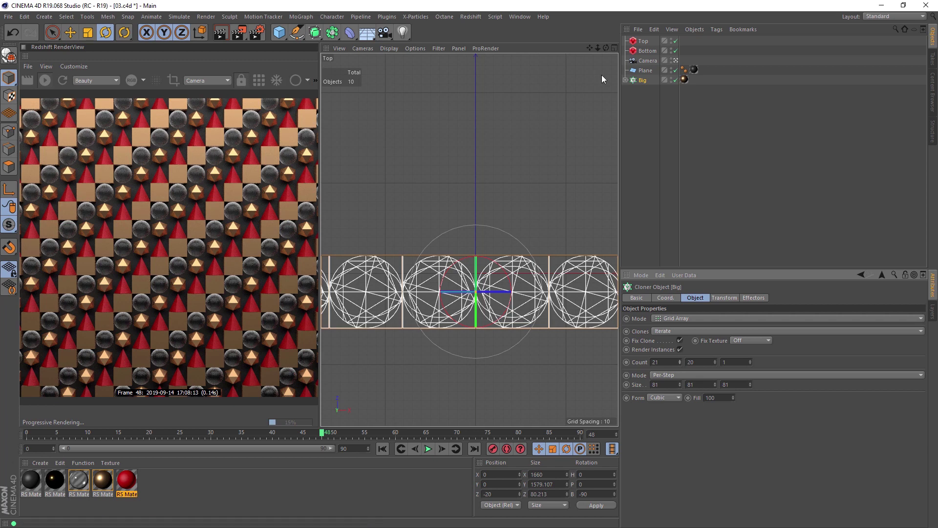
Review the order of the Big cloner's children: Cube, Sphere, Platonic and the pyramid's Null.
click(625, 81)
click(648, 118)
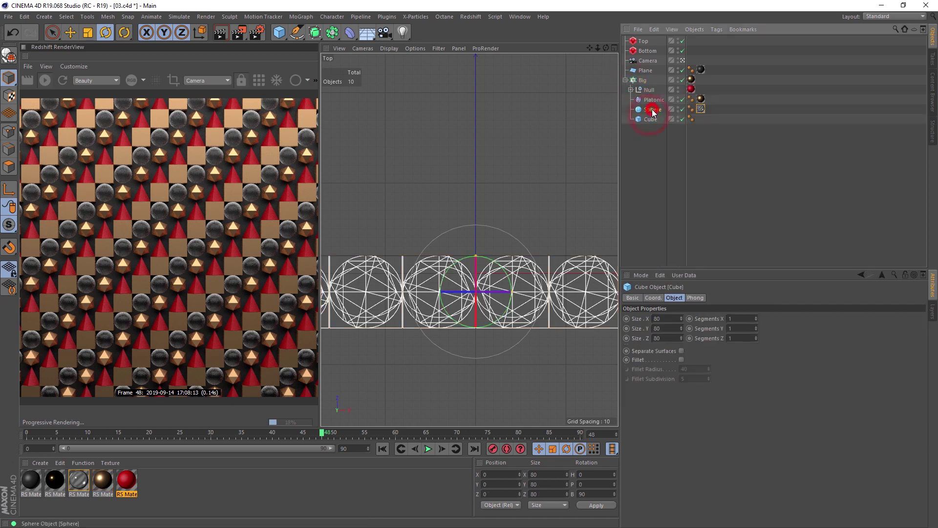
click(650, 110)
click(649, 99)
click(644, 90)
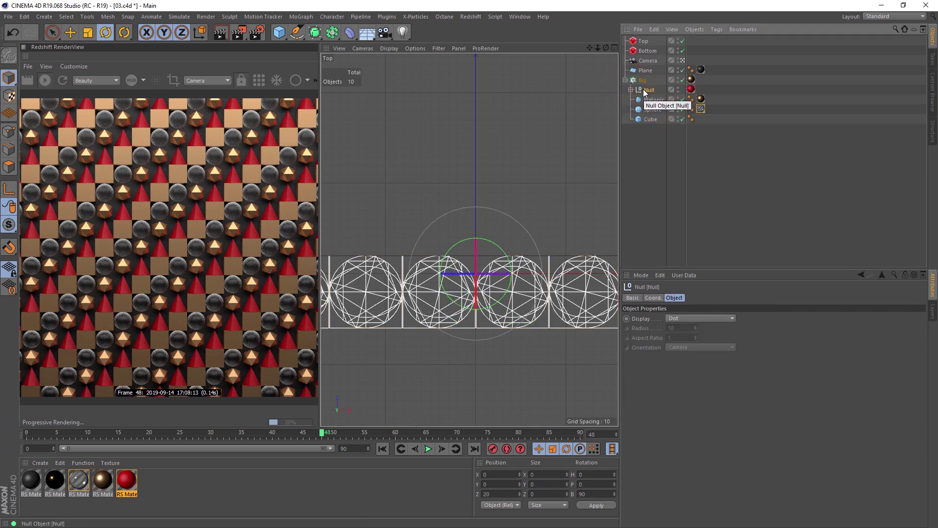
Step the Big cloner's first grid count up to 26 to change the iterated pattern.
click(625, 80)
click(642, 81)
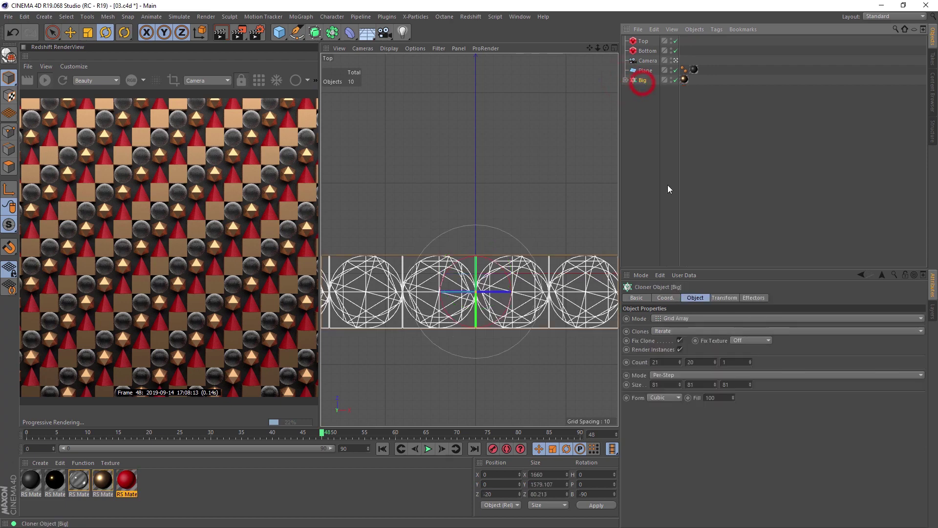
click(679, 361)
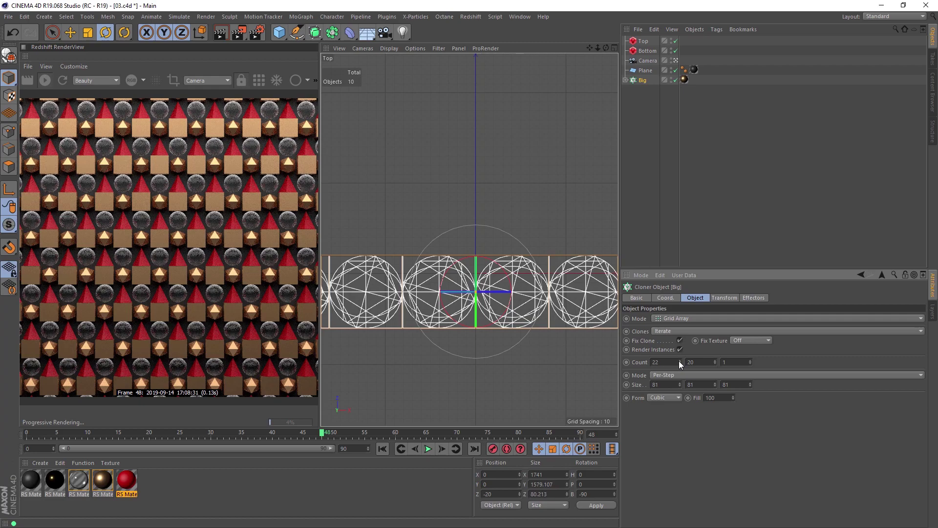
click(679, 360)
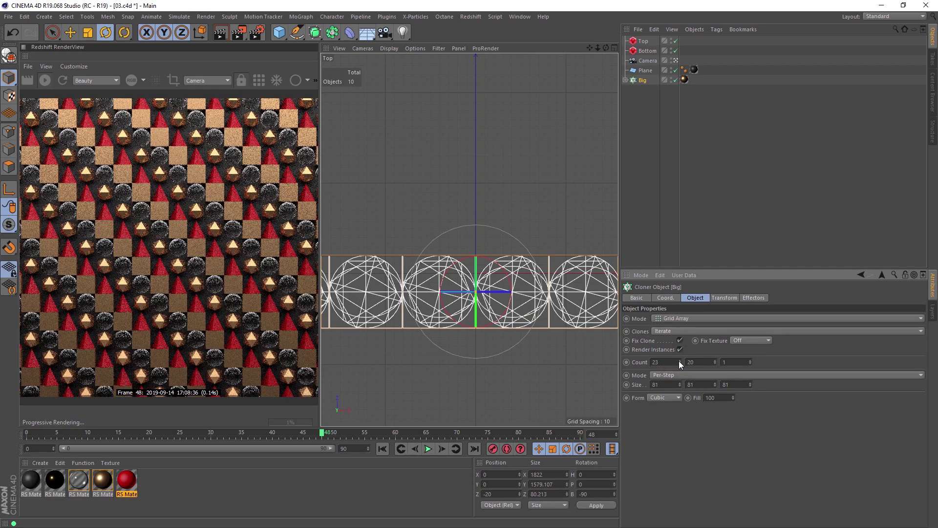
click(678, 361)
click(678, 361)
click(679, 360)
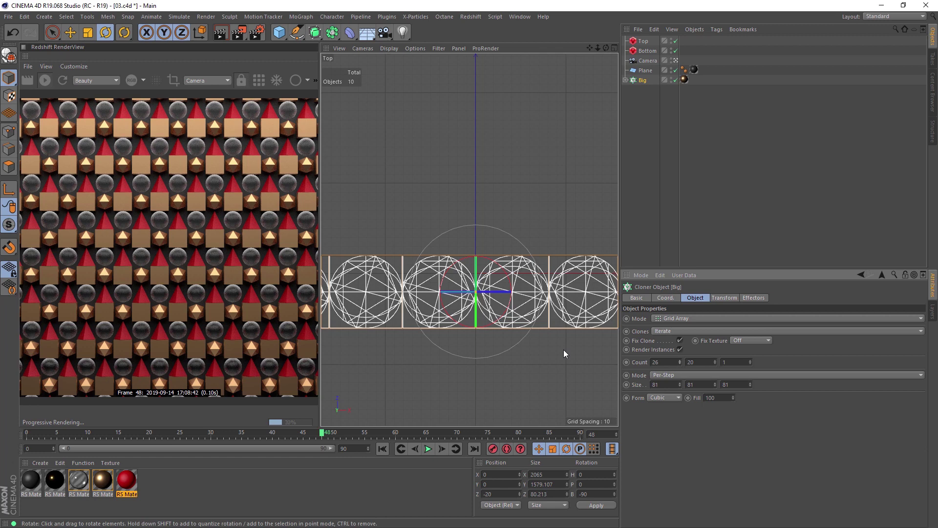
Group the Cube under its own null inside the Big cloner.
click(626, 80)
click(651, 120)
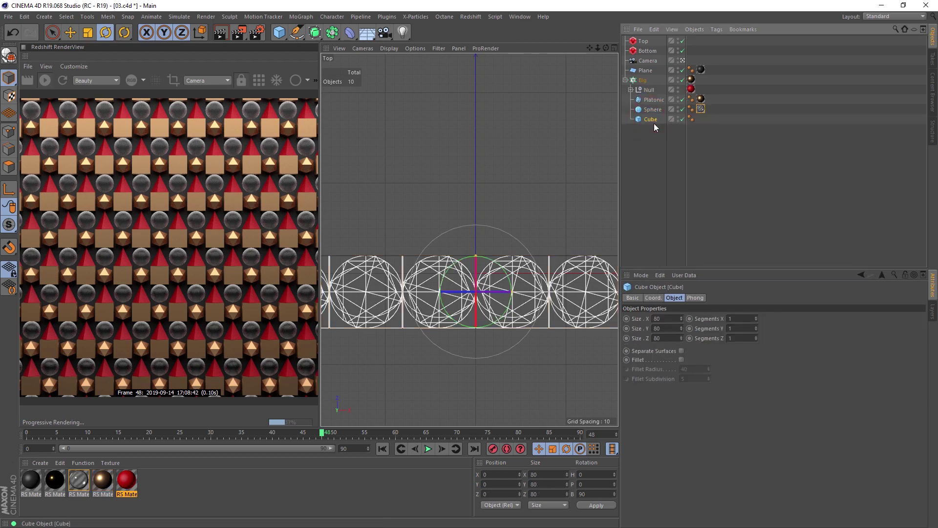
key(alt+g)
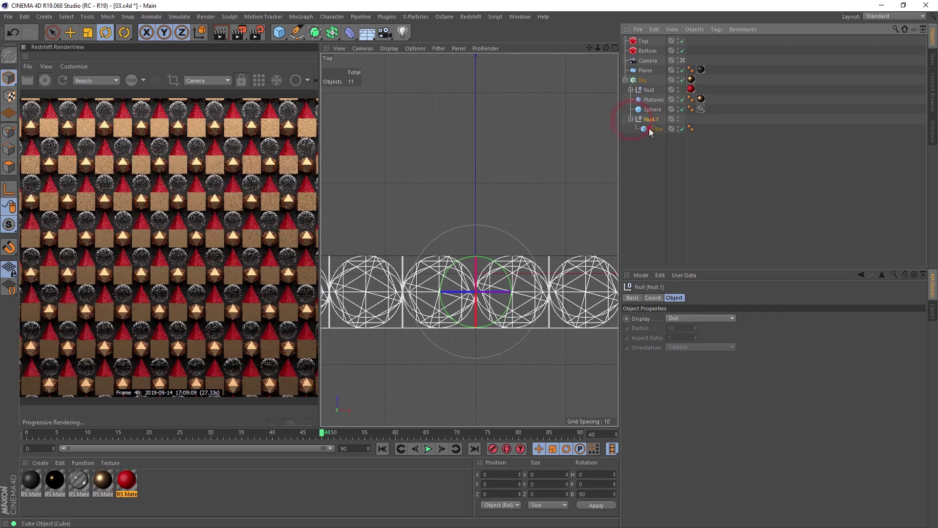
Try rotating the Cube freely inside its null and scaling it down to about 47.7, and undo both changes.
click(650, 128)
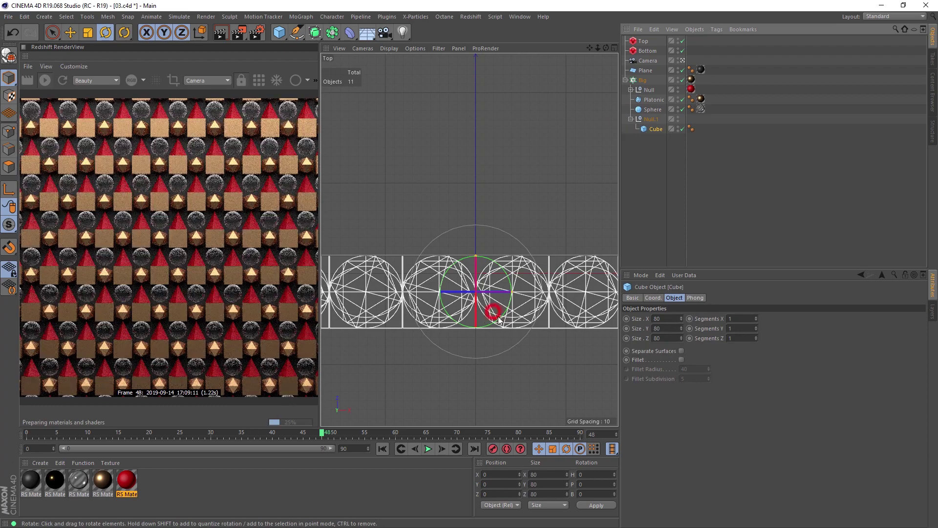
drag(489, 311, 526, 336)
key(t)
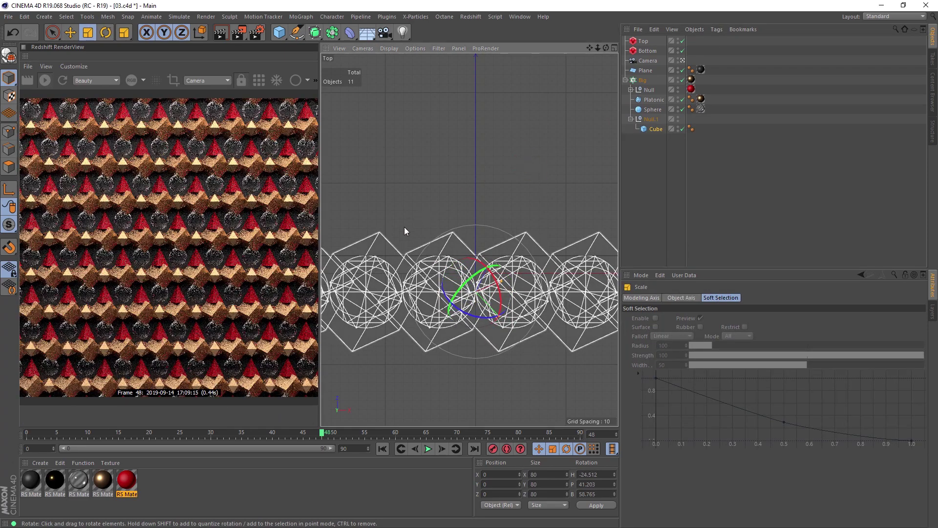
drag(404, 228, 400, 230)
key(r)
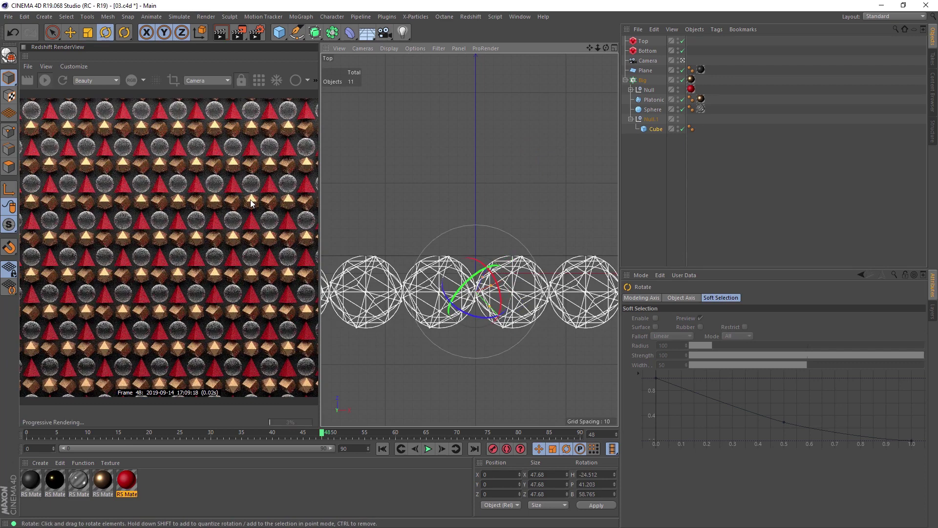
key(ctrl+z)
key(ctrl+z)
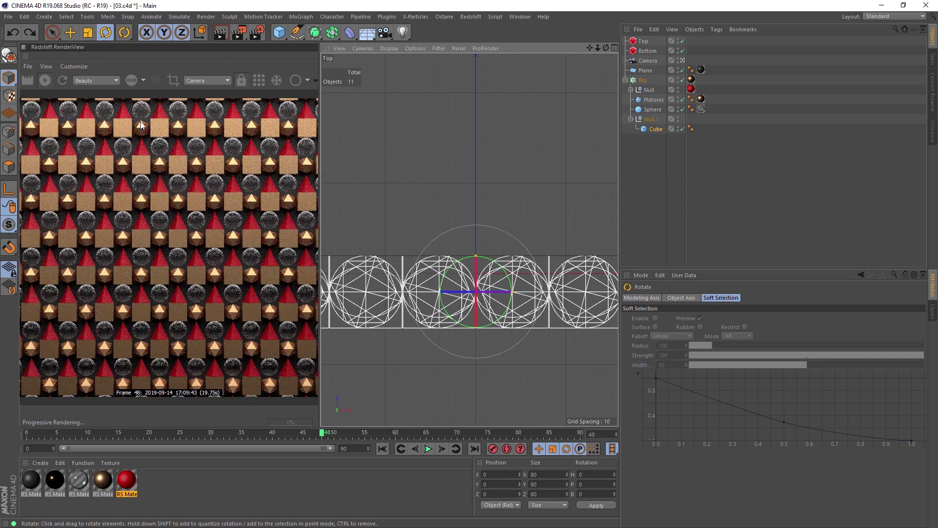
Scale the Sphere inside the Big cloner down to a diameter of about 43.3.
click(653, 110)
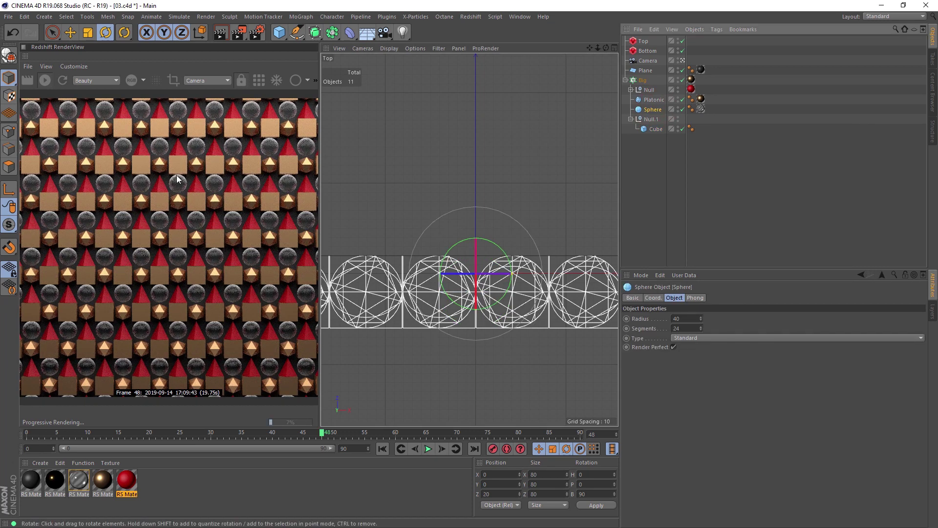
key(t)
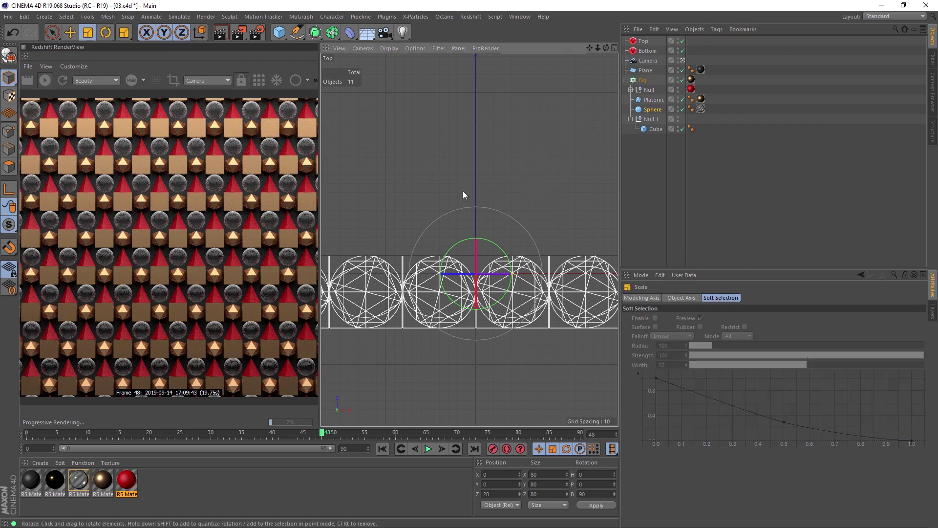
drag(462, 191, 376, 233)
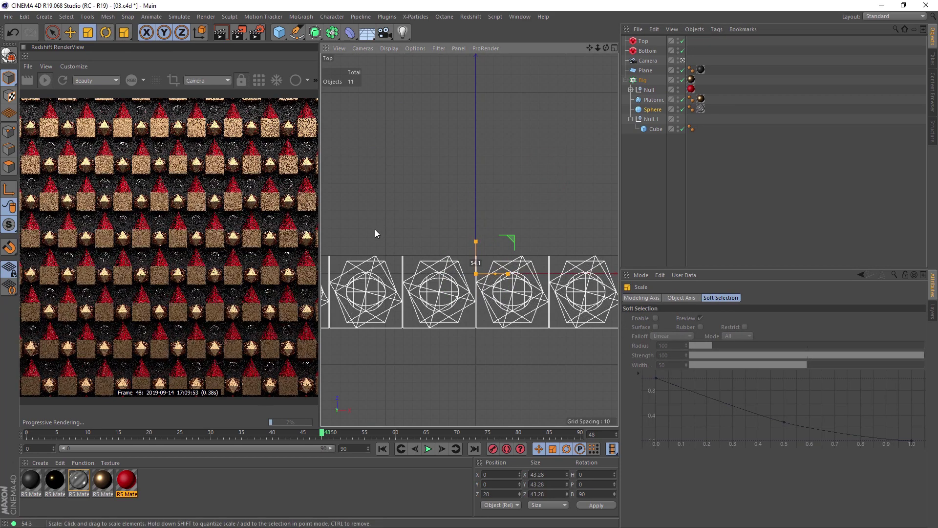
key(r)
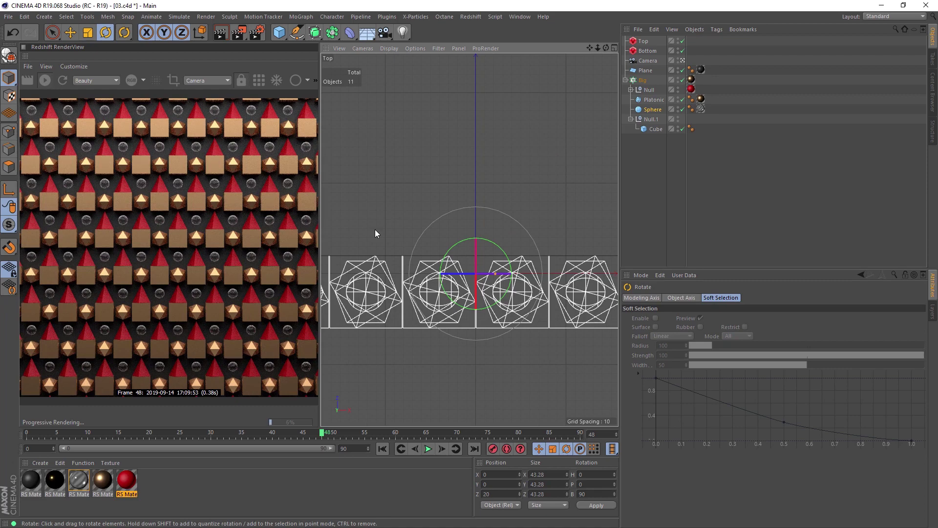
Take the Sphere out of the Big cloner and return it between the Platonic and the cube's null.
drag(652, 109, 638, 186)
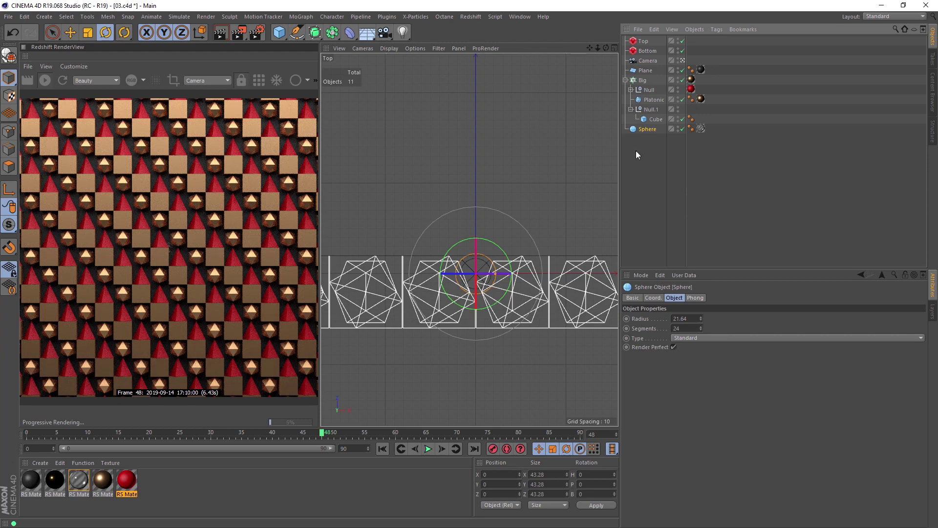
drag(647, 129, 647, 111)
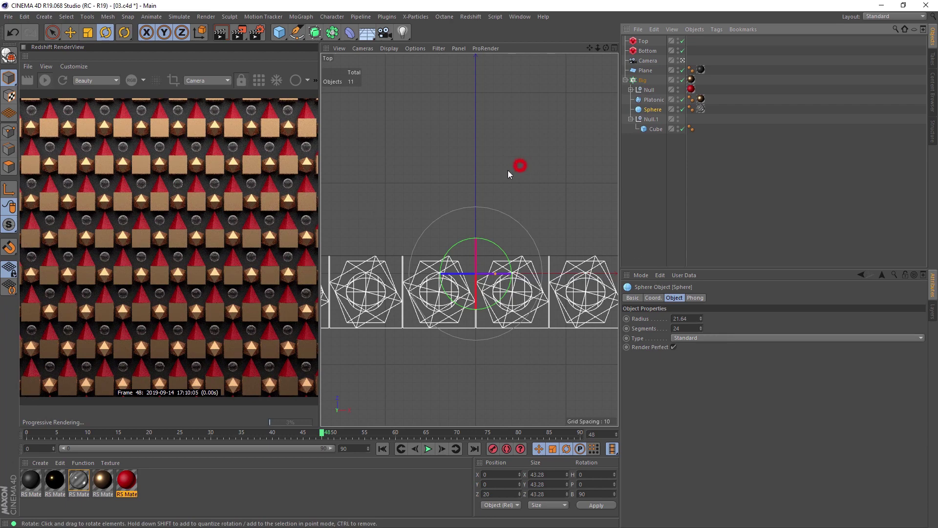
Enlarge the Sphere slightly to a diameter of about 47.9.
key(t)
drag(500, 185, 580, 169)
key(r)
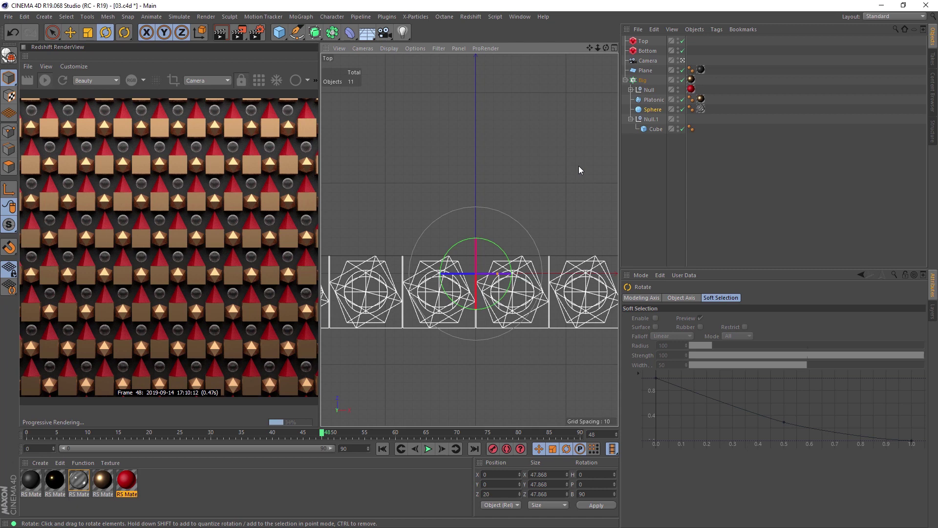
Collapse the cube's null and the Big cloner's hierarchy, and select the cloner.
click(631, 119)
click(625, 80)
click(643, 79)
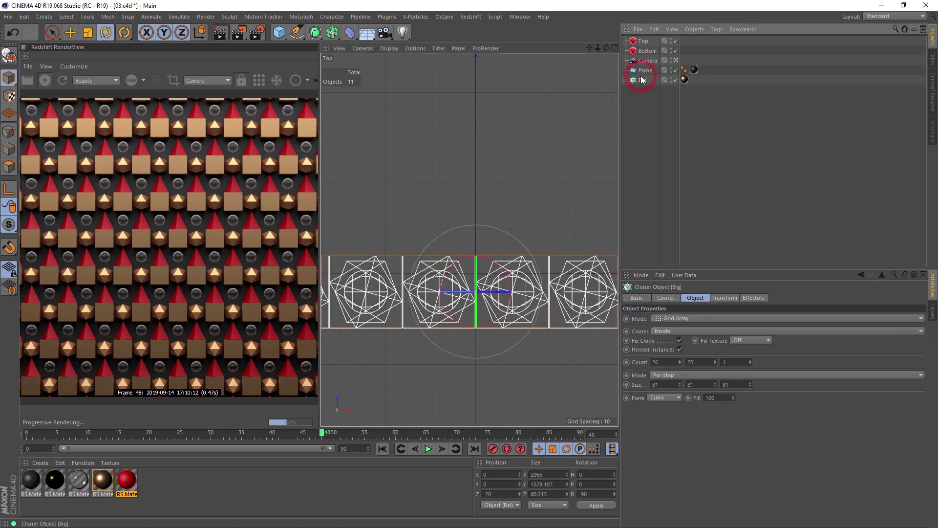